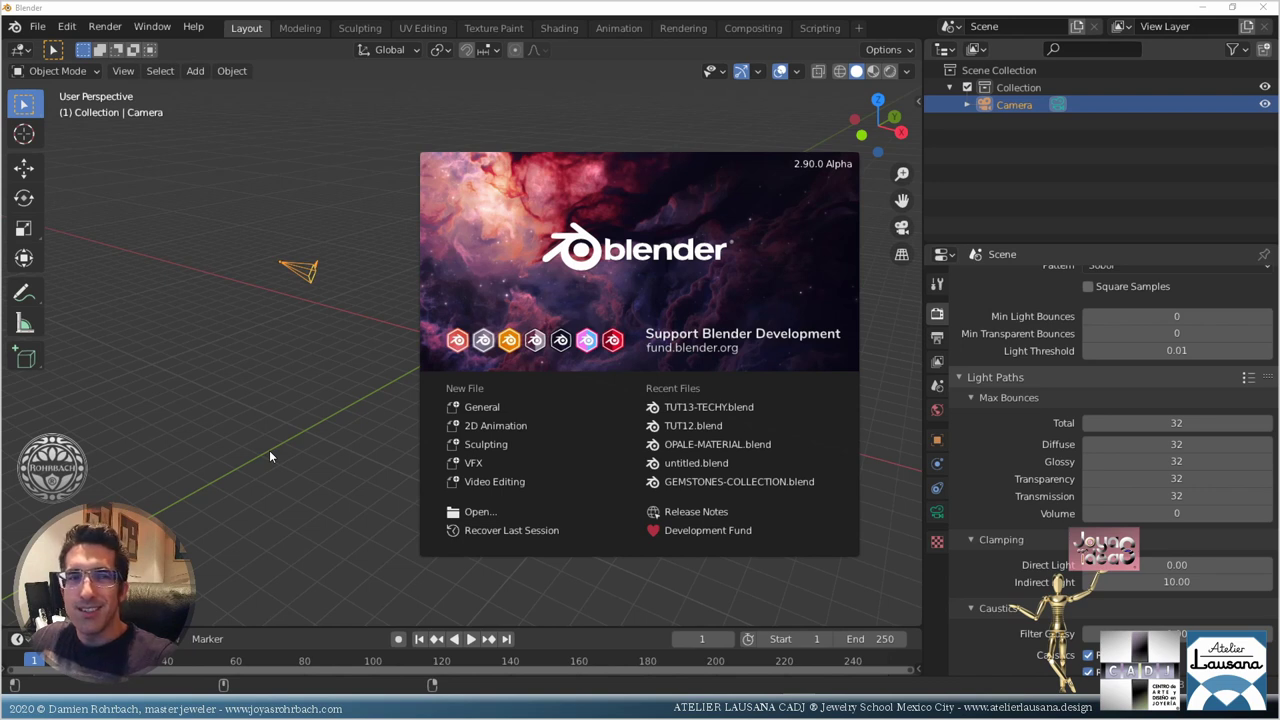
# Step: Open the recent file TUT12.blend and save it as a new file named tutorial13.blend
pyautogui.click(677, 427)
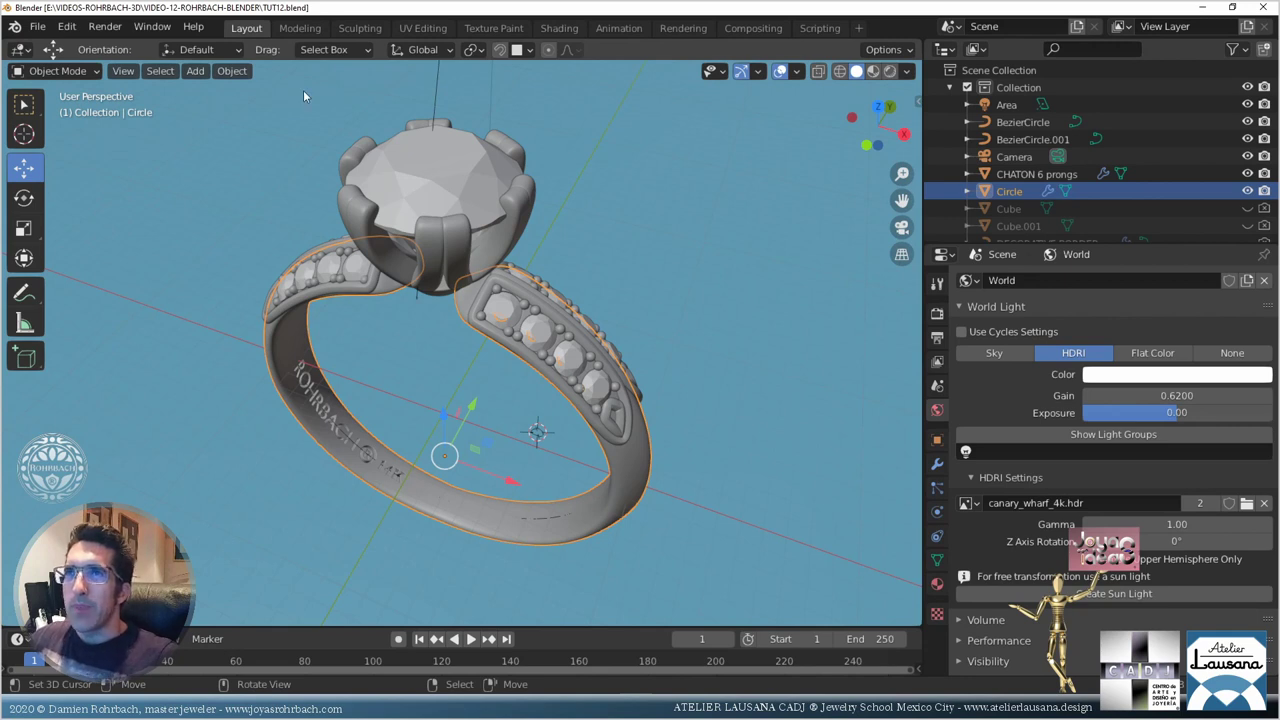
pyautogui.click(36, 27)
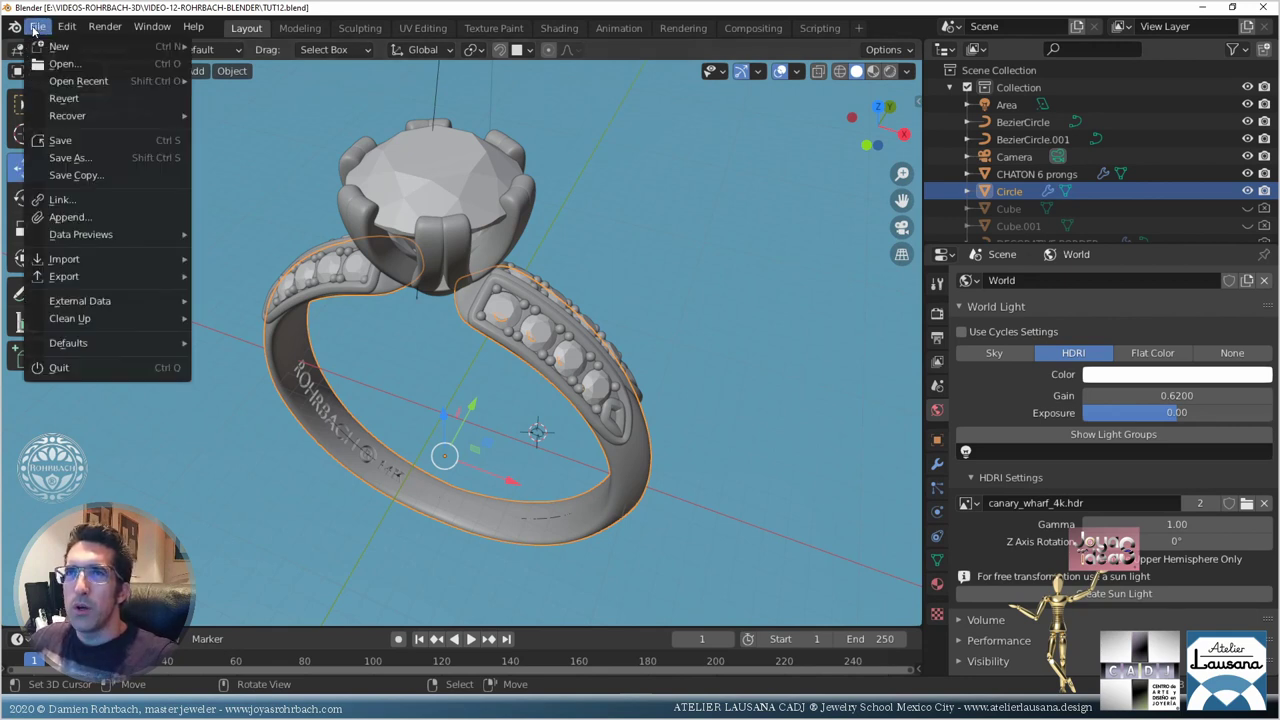
pyautogui.click(95, 158)
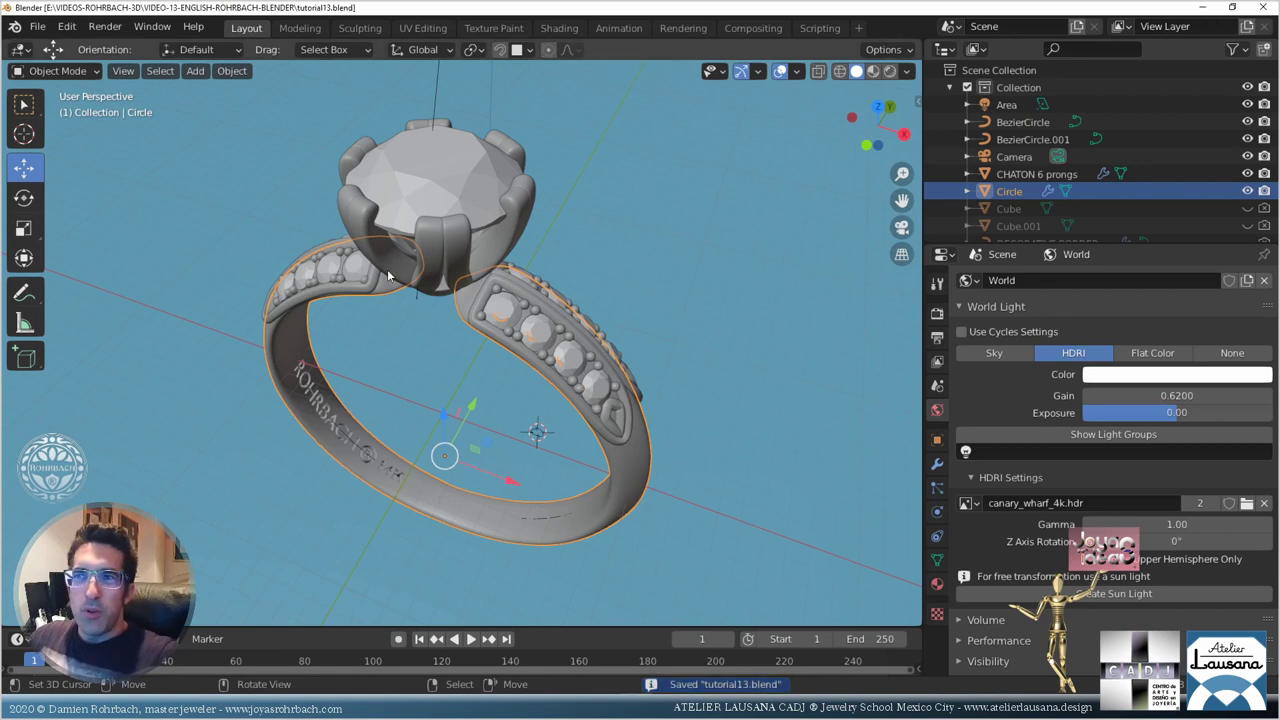
# Step: Delete the area light above the ring and the large blue ground plane
pyautogui.scroll(-5, 648, 375)
pyautogui.moveTo(628, 357); pyautogui.dragTo(565, 372, button='middle')
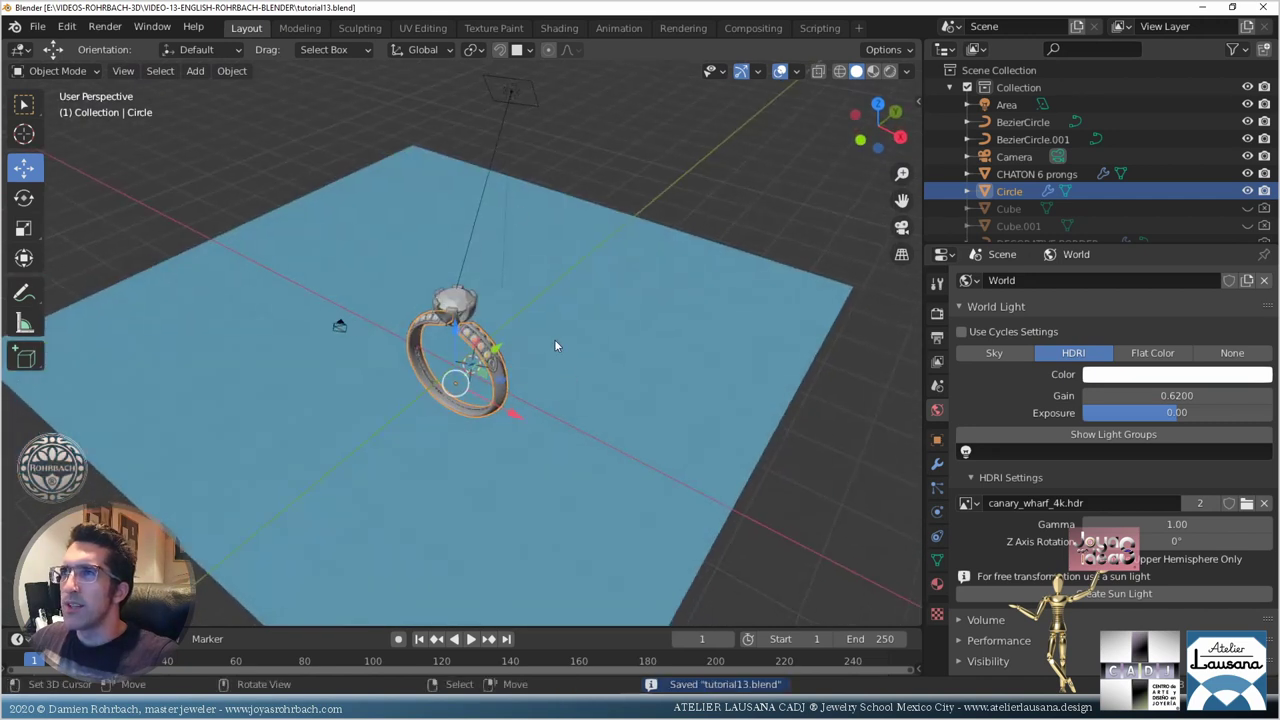
pyautogui.click(516, 96)
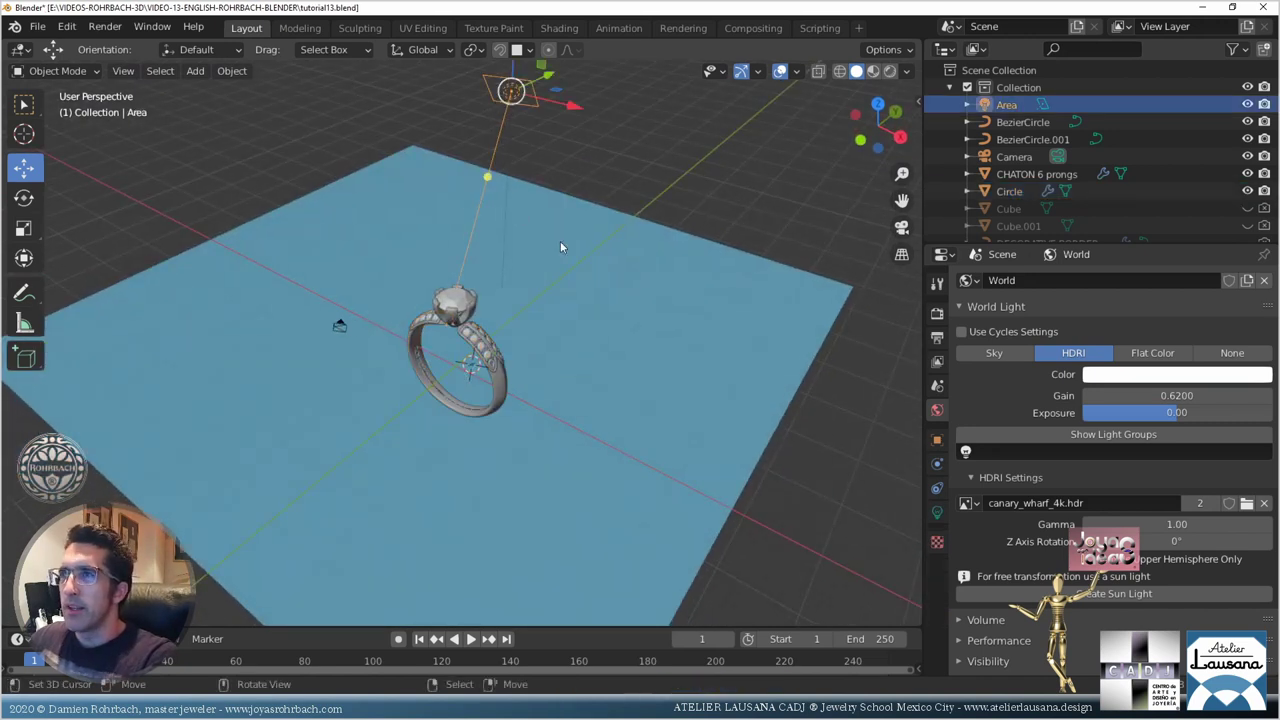
pyautogui.press('Delete')
pyautogui.click(590, 269)
pyautogui.press('Delete')
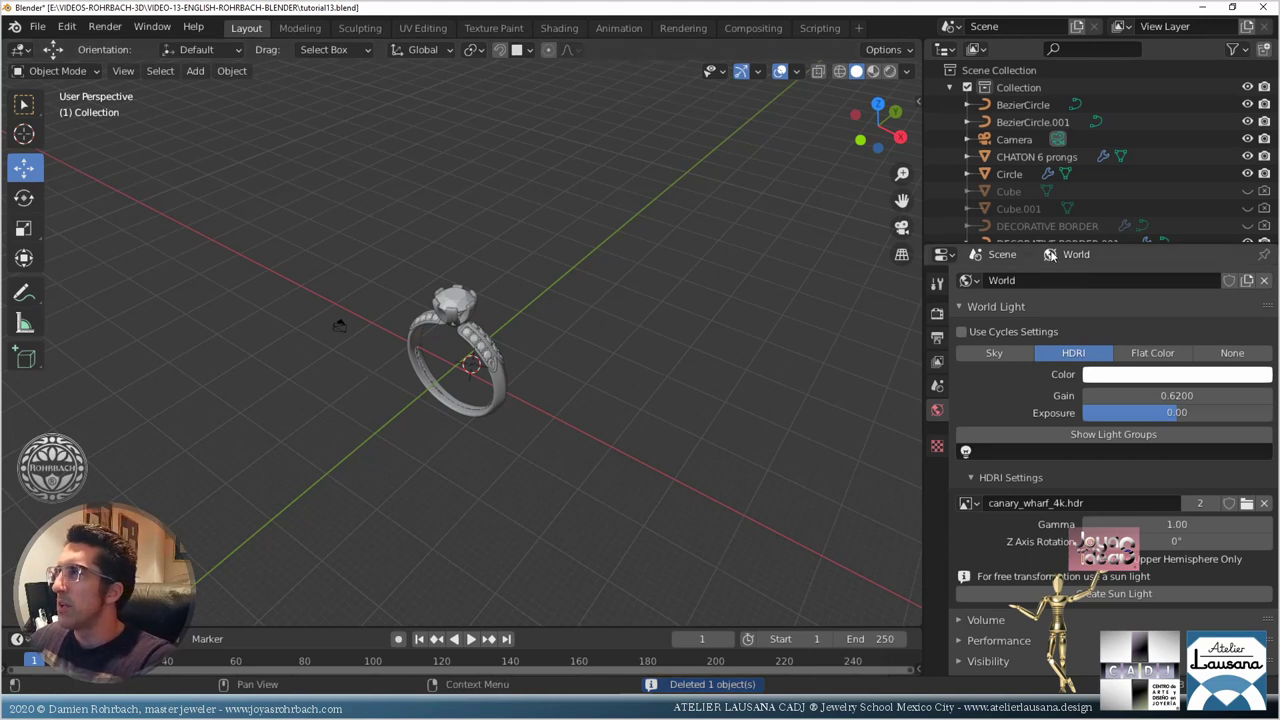
# Step: Enlarge the object list and set the ring band's Subdivision modifier to 2 for both viewport and render levels
pyautogui.moveTo(1050, 243); pyautogui.dragTo(1050, 330)
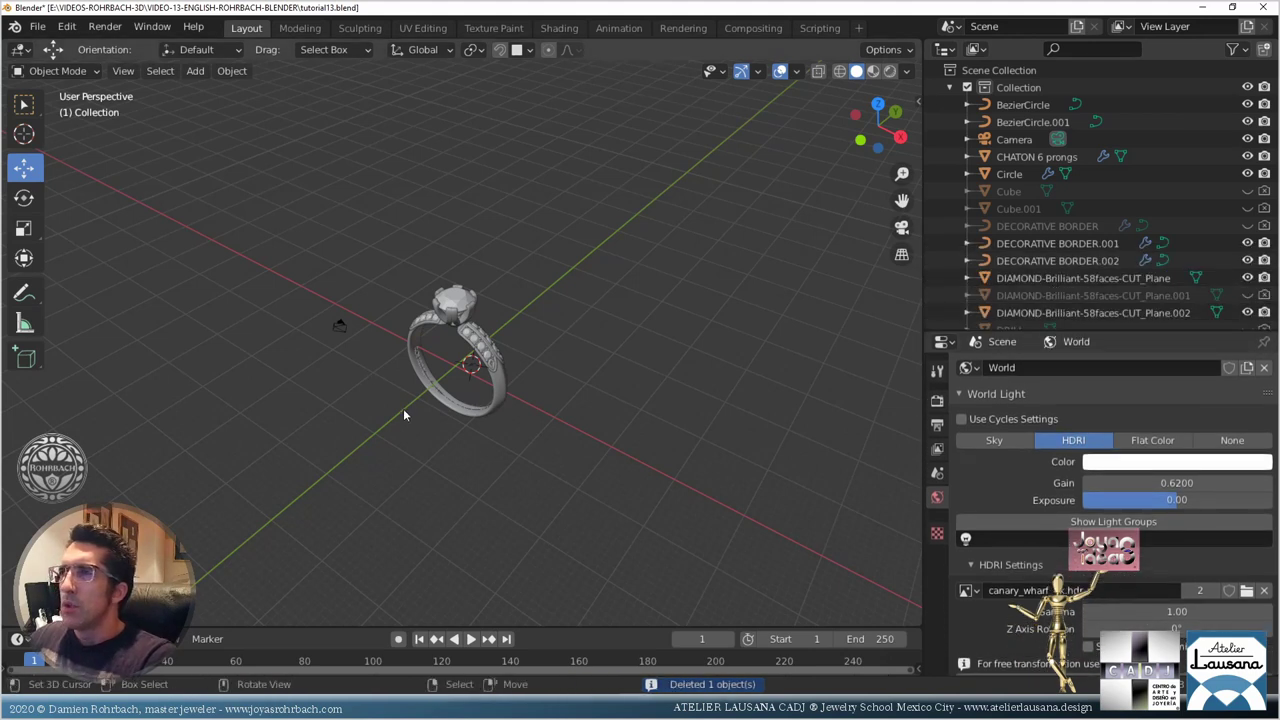
pyautogui.scroll(5, 403, 408)
pyautogui.moveTo(403, 408); pyautogui.dragTo(435, 395, button='middle')
pyautogui.click(471, 582)
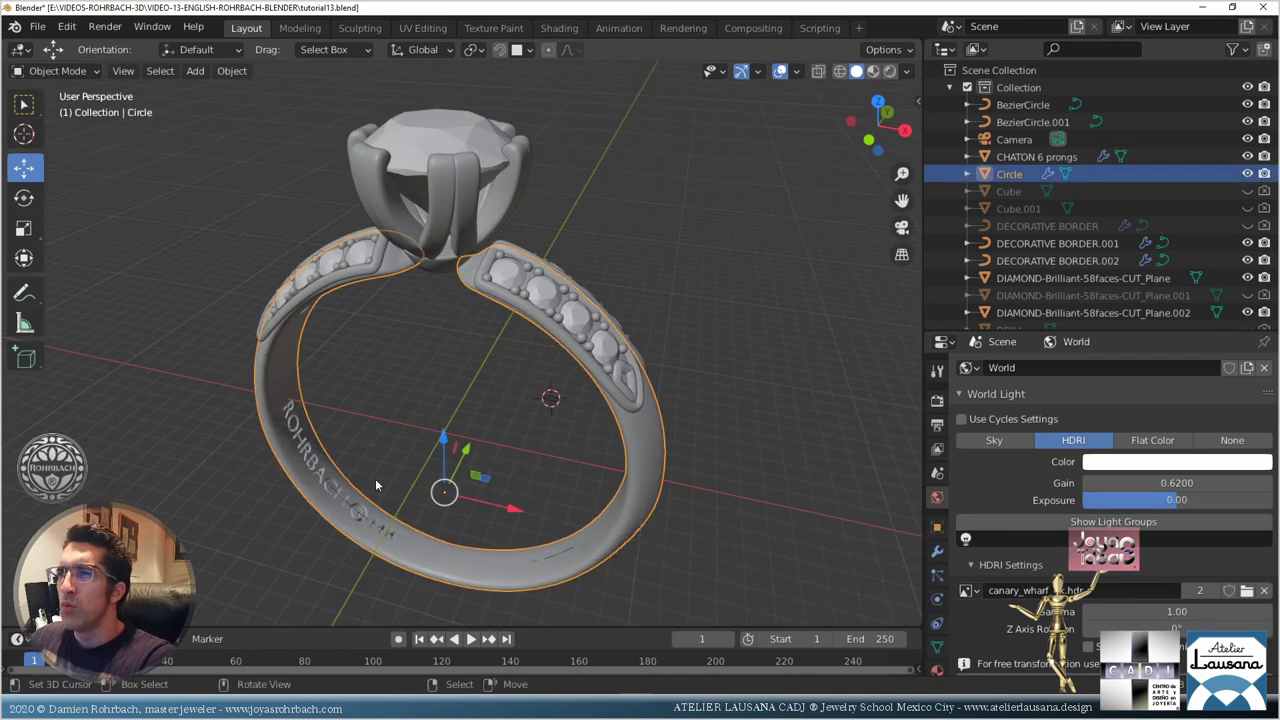
pyautogui.click(937, 551)
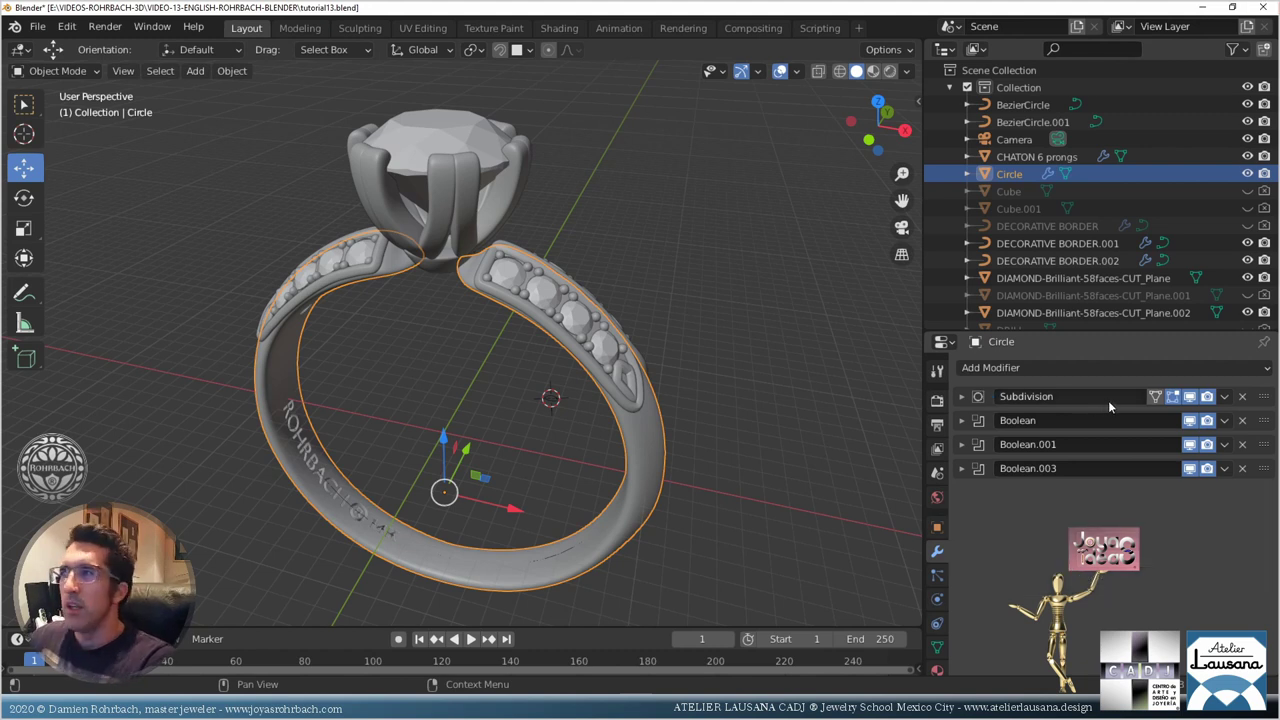
pyautogui.click(961, 397)
pyautogui.moveTo(1193, 443); pyautogui.dragTo(1170, 461)
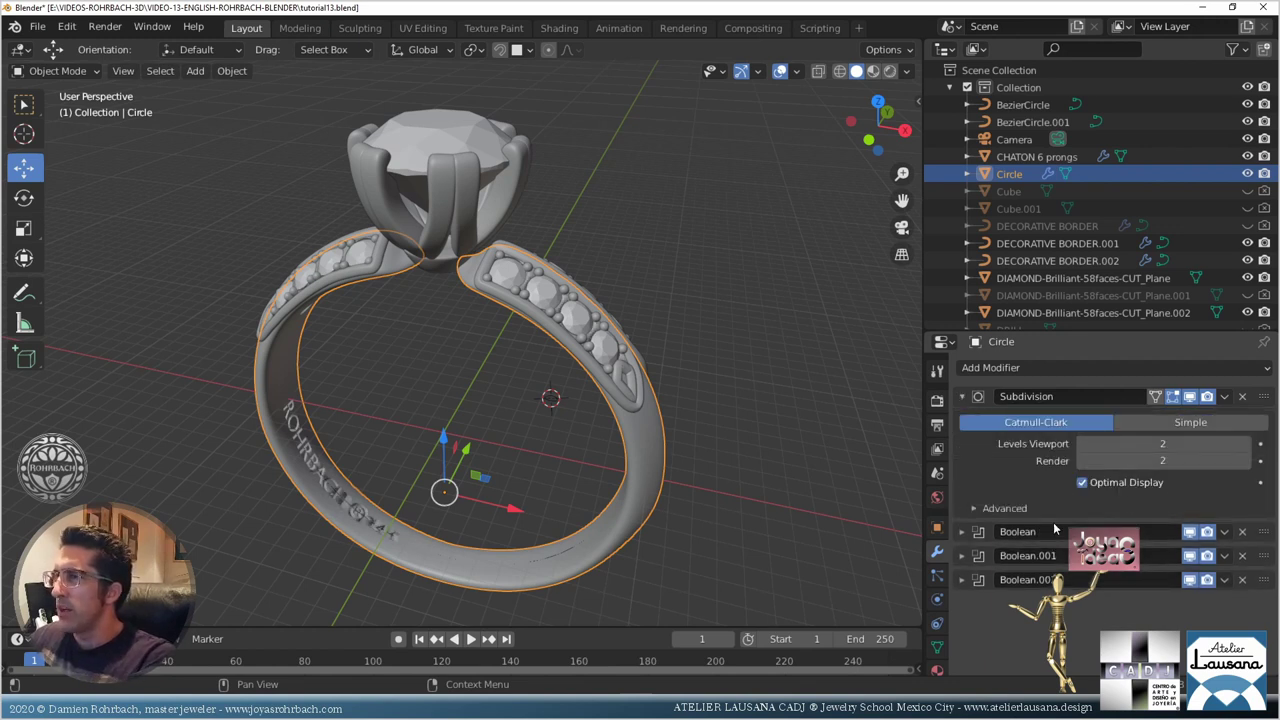
# Step: Expand the ring band's Boolean modifiers and remove the one that subtracts the Text object
pyautogui.click(964, 582)
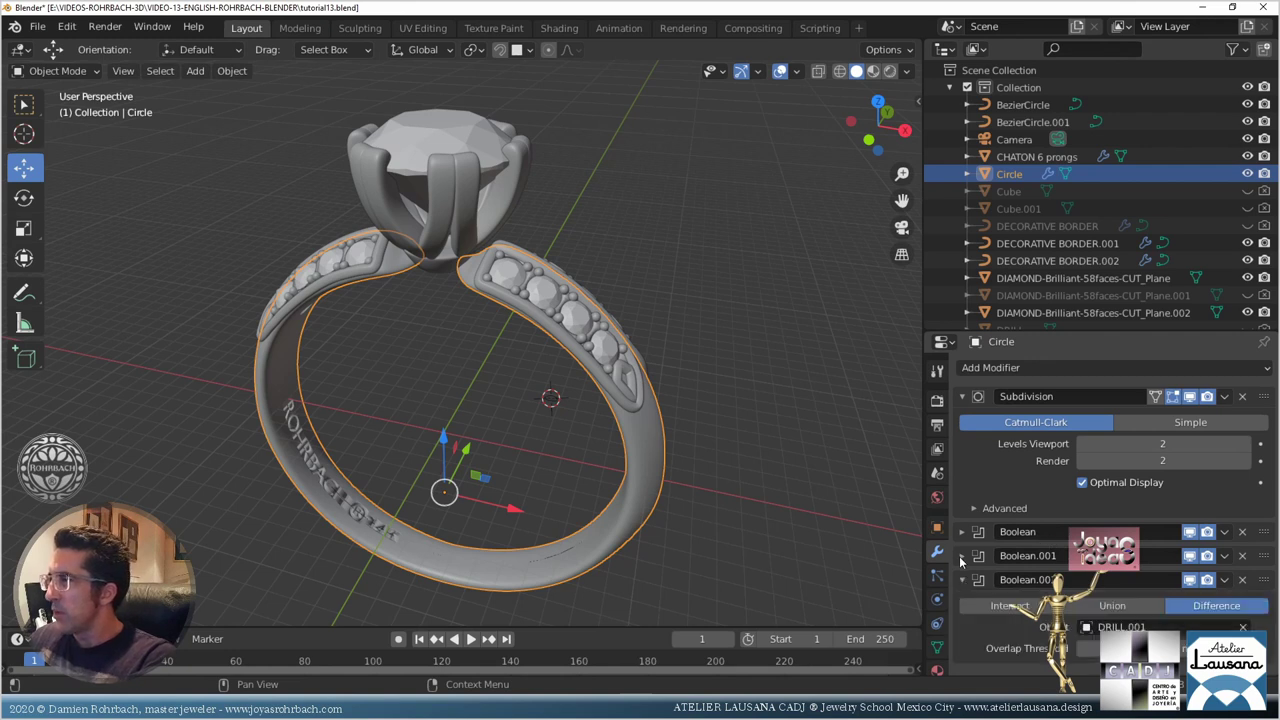
pyautogui.click(962, 557)
pyautogui.click(963, 532)
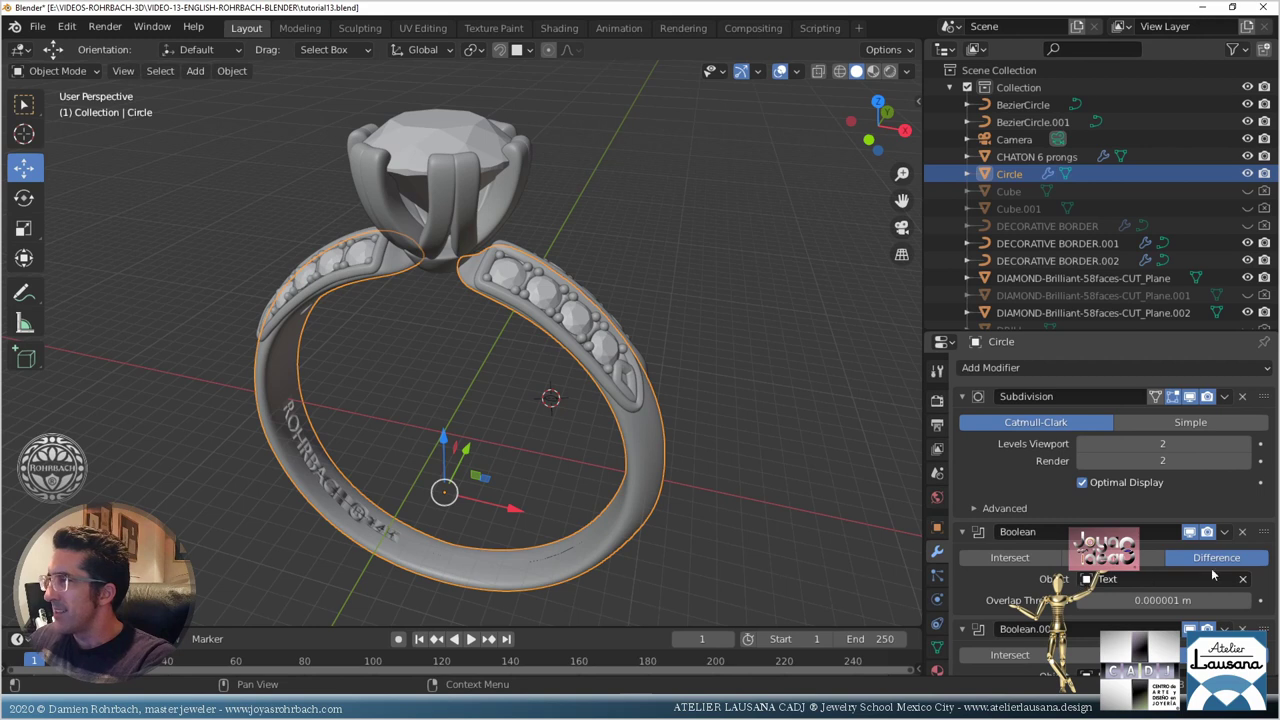
pyautogui.click(1242, 532)
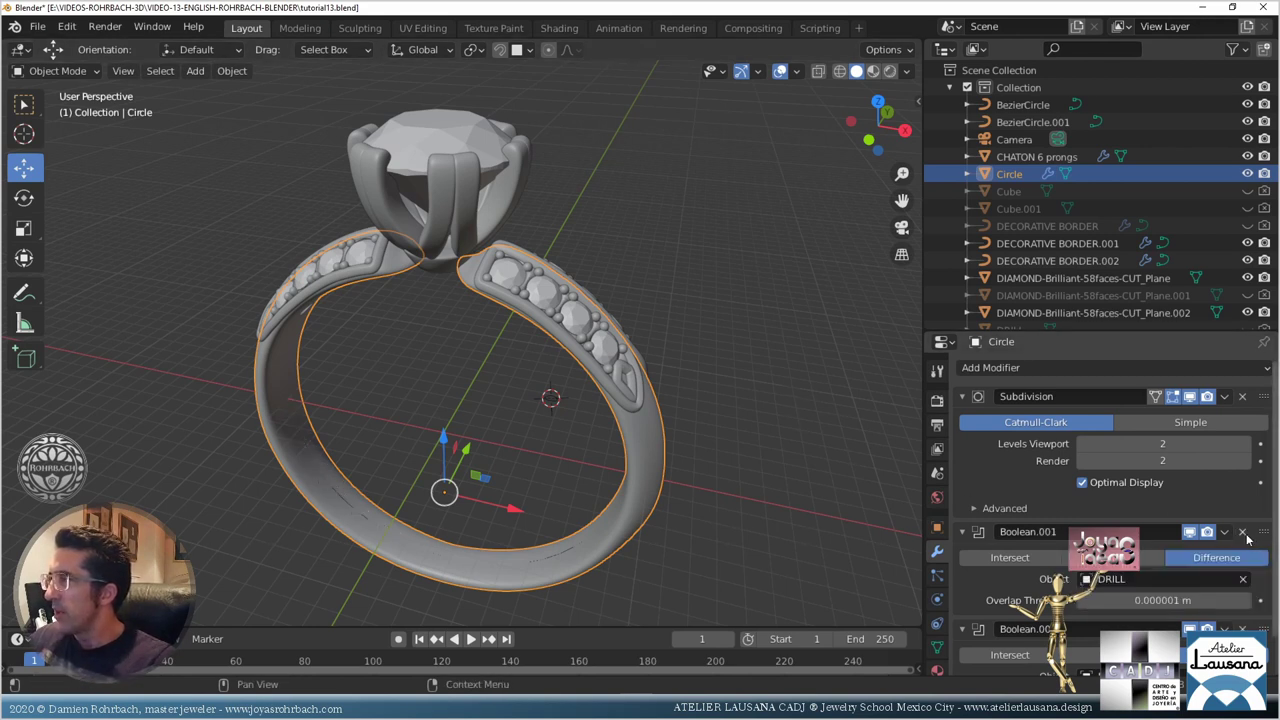
pyautogui.click(1242, 532)
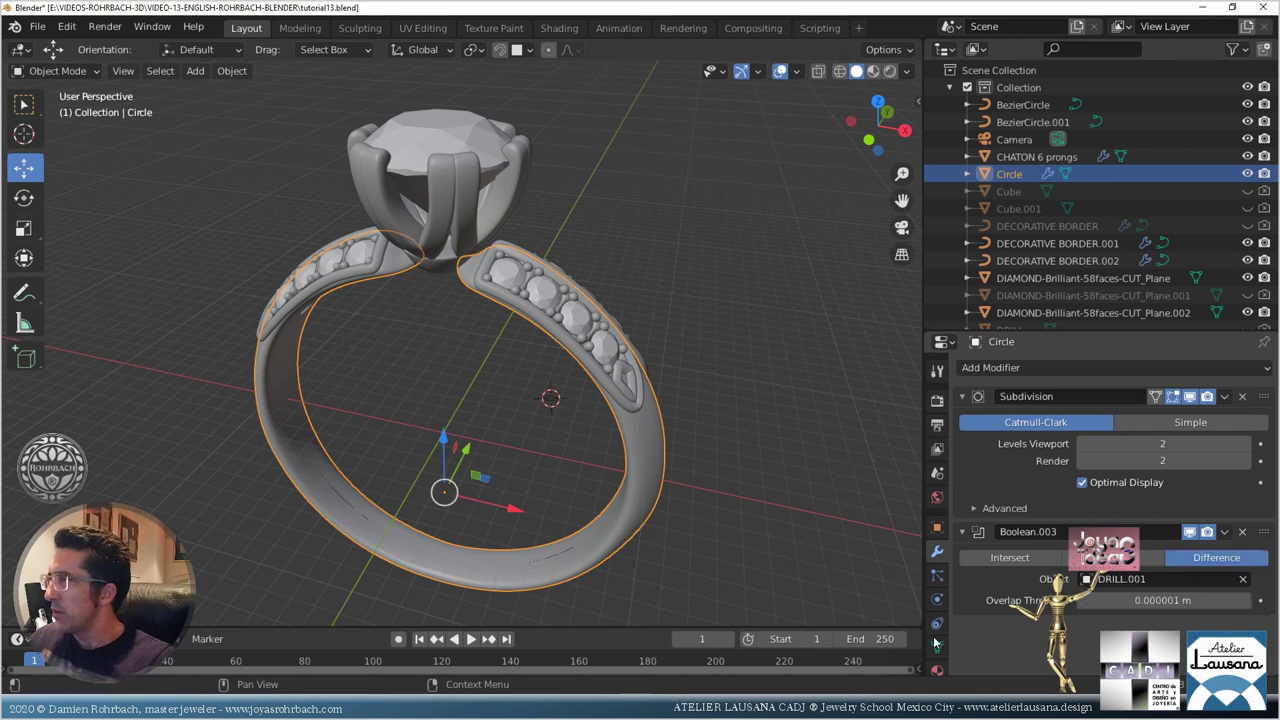
pyautogui.hotkey('ctrl', 'z')
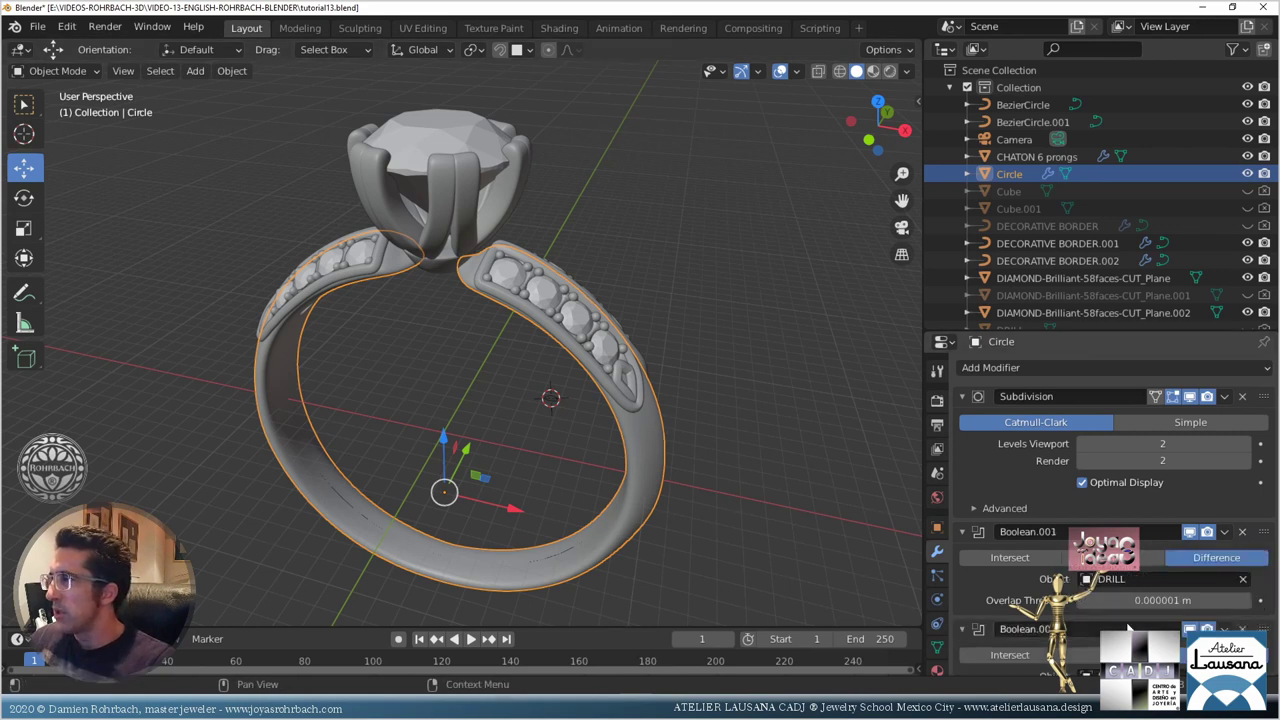
pyautogui.hotkey('ctrl', 'z')
# Step: Save the file and convert the ring band to a mesh with its remaining modifiers applied
pyautogui.hotkey('ctrl', 's')
pyautogui.moveTo(594, 398); pyautogui.dragTo(552, 350, button='middle')
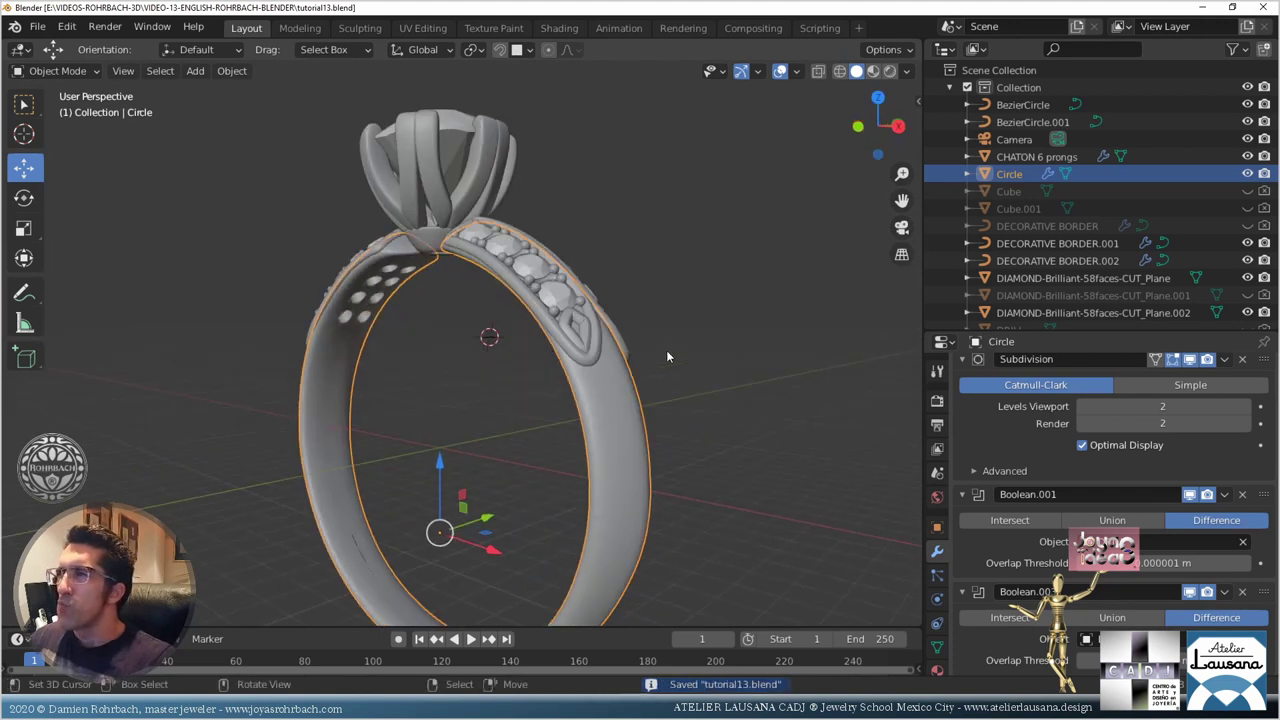
pyautogui.moveTo(452, 302); pyautogui.dragTo(516, 316, button='middle')
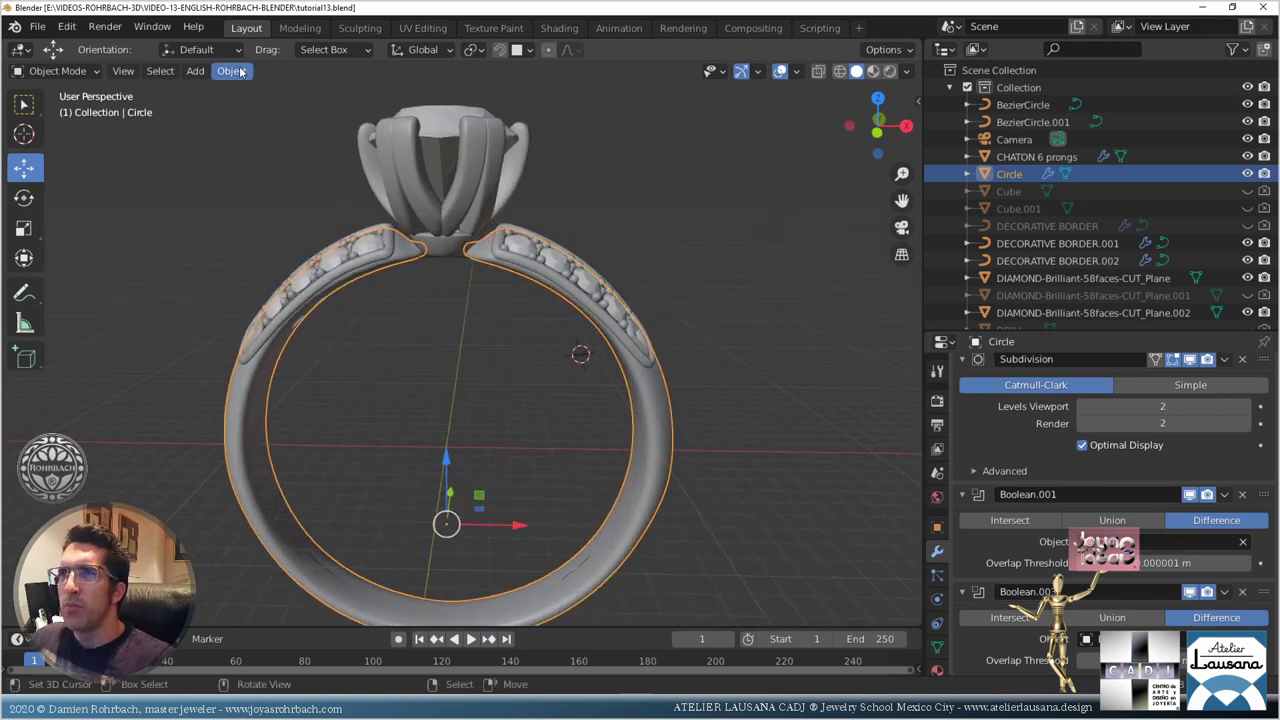
pyautogui.click(244, 71)
pyautogui.moveTo(286, 526)
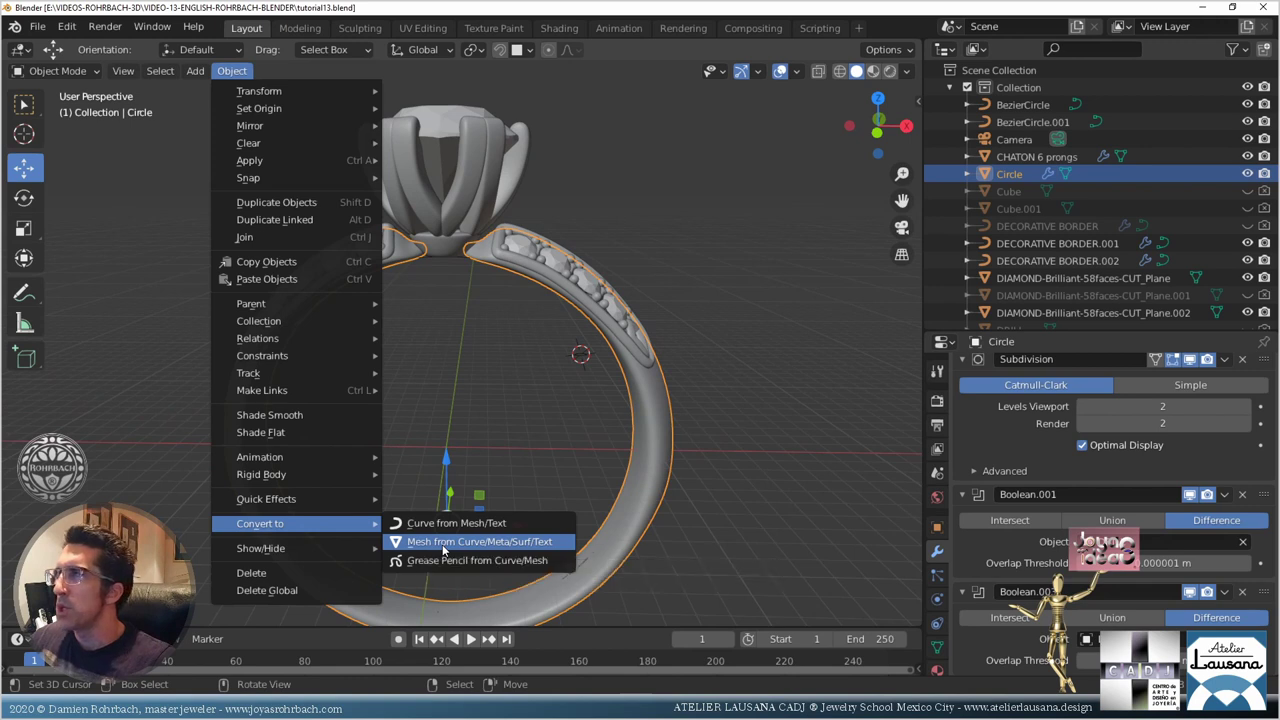
pyautogui.click(443, 542)
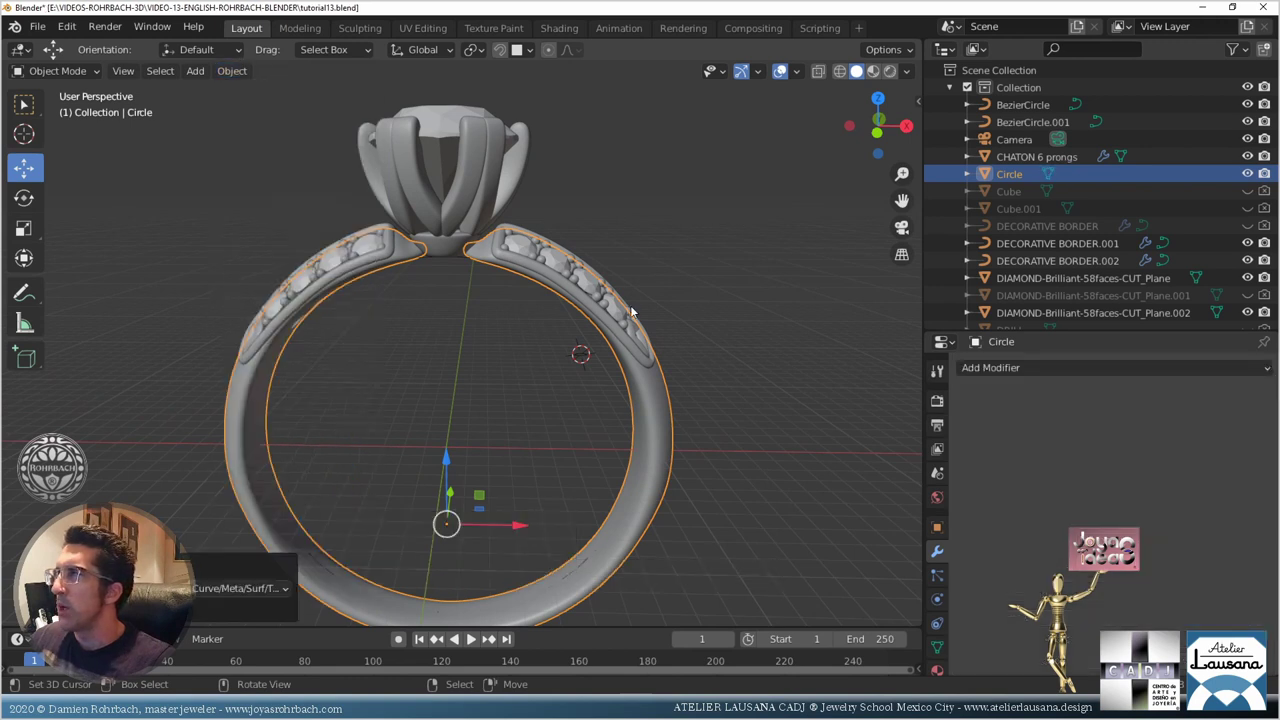
# Step: Set the Subdivision modifier of CHATON 6 prongs to 2 for both viewport and render levels
pyautogui.click(1032, 158)
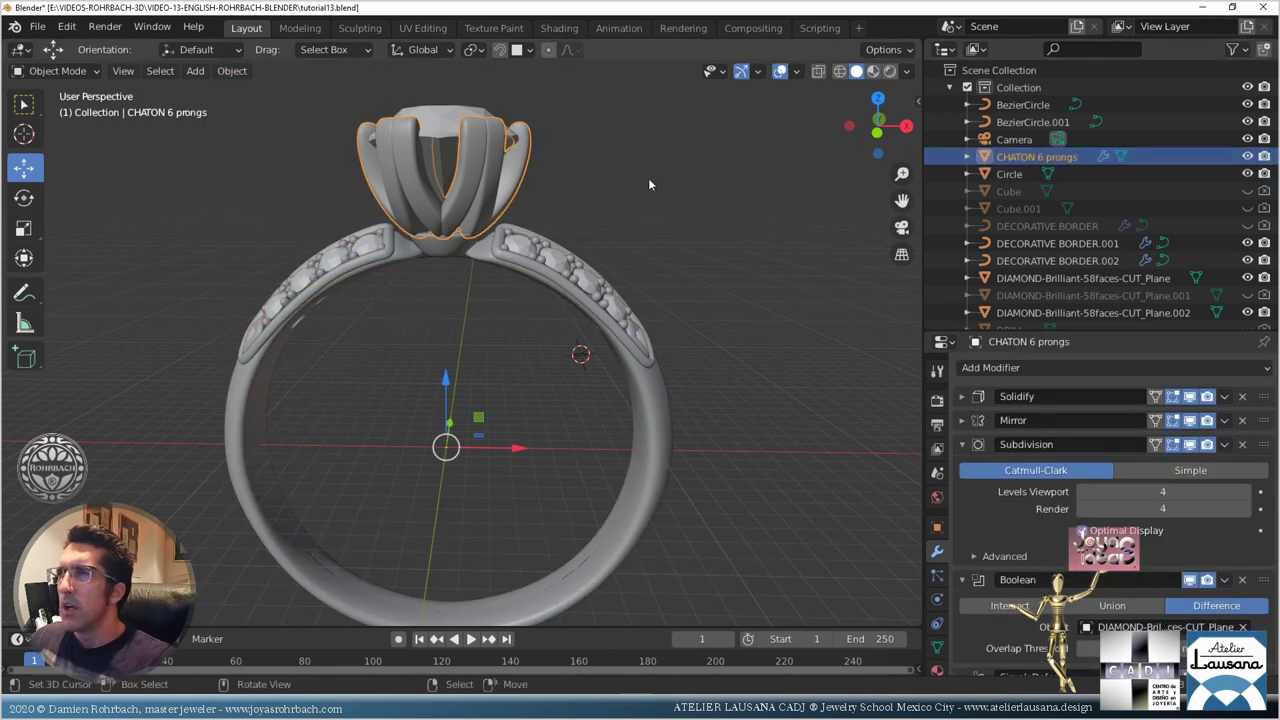
pyautogui.click(231, 71)
pyautogui.moveTo(278, 527)
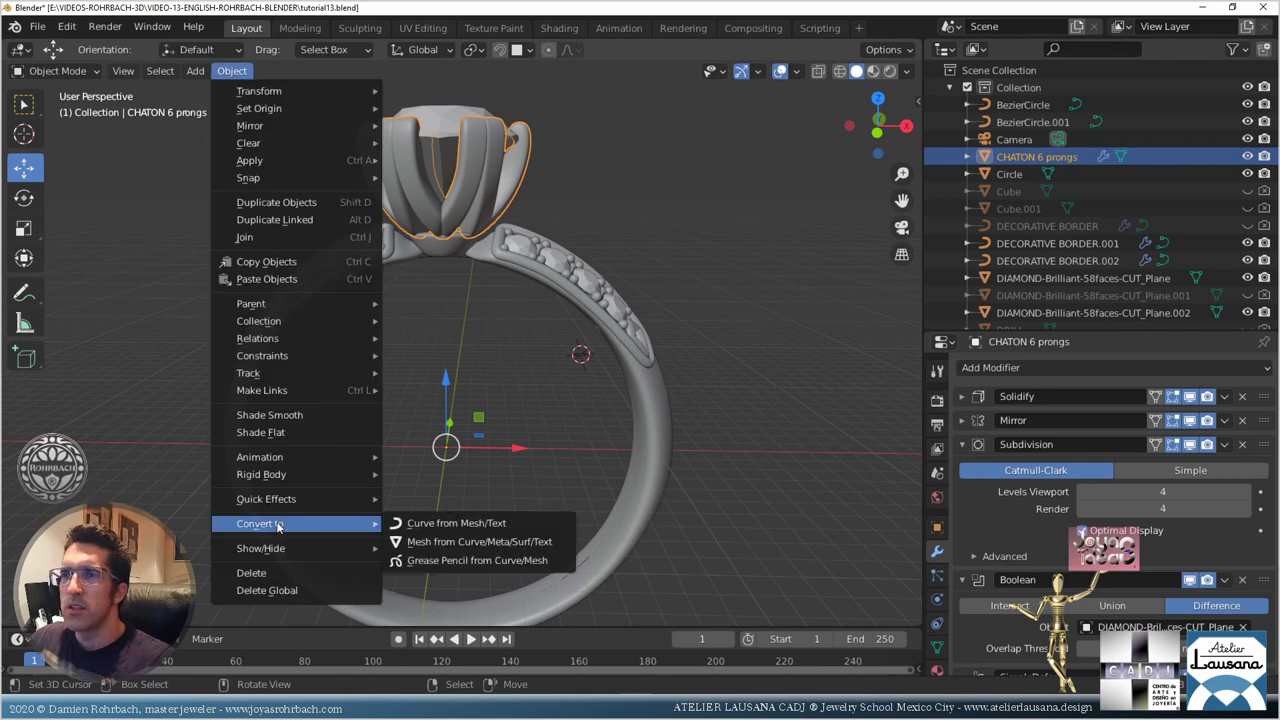
pyautogui.click(1162, 491)
pyautogui.write('2')
pyautogui.click(1160, 508)
pyautogui.write('2')
pyautogui.press('Return')
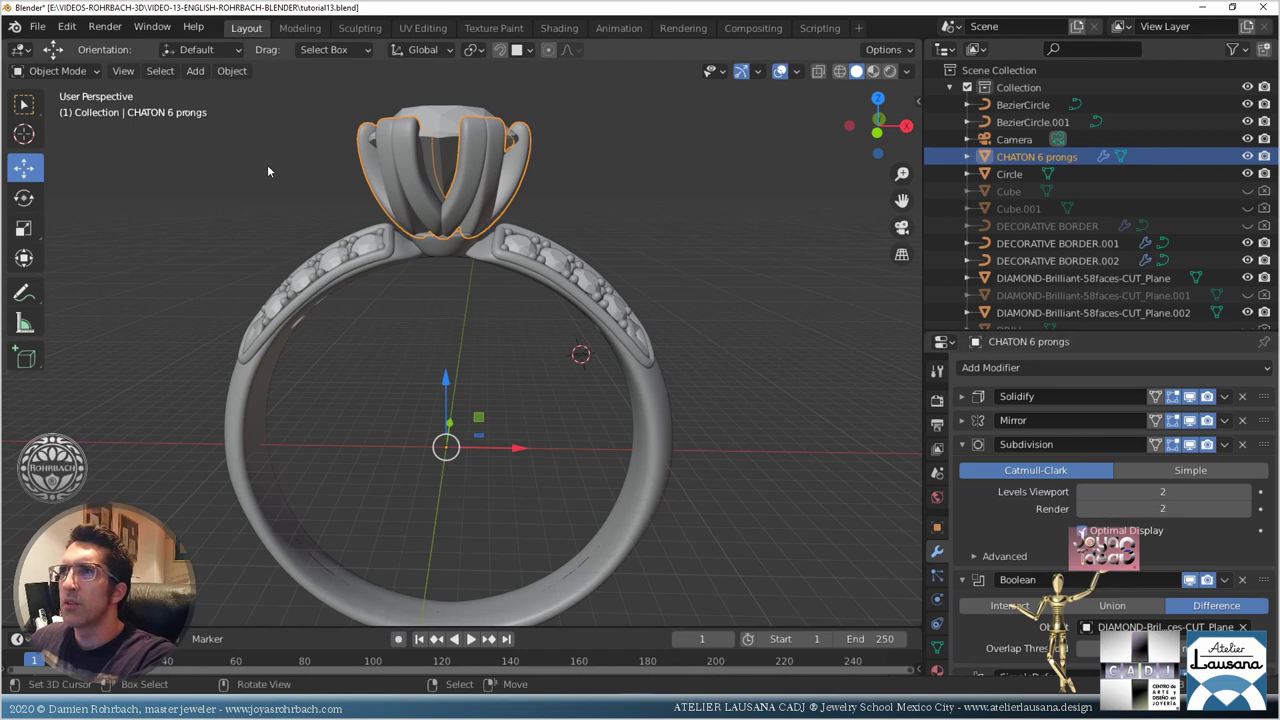
# Step: Convert the CHATON 6 prongs object to a mesh with its modifiers applied
pyautogui.click(246, 72)
pyautogui.moveTo(296, 537)
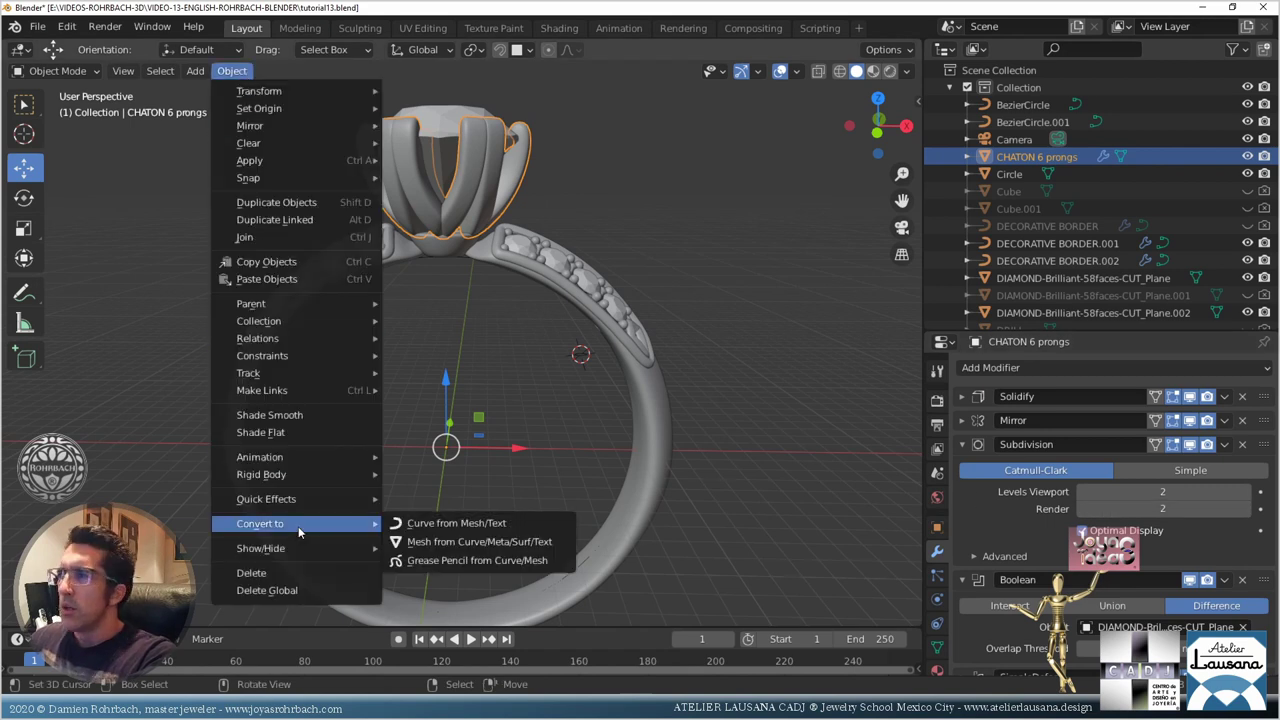
pyautogui.click(420, 541)
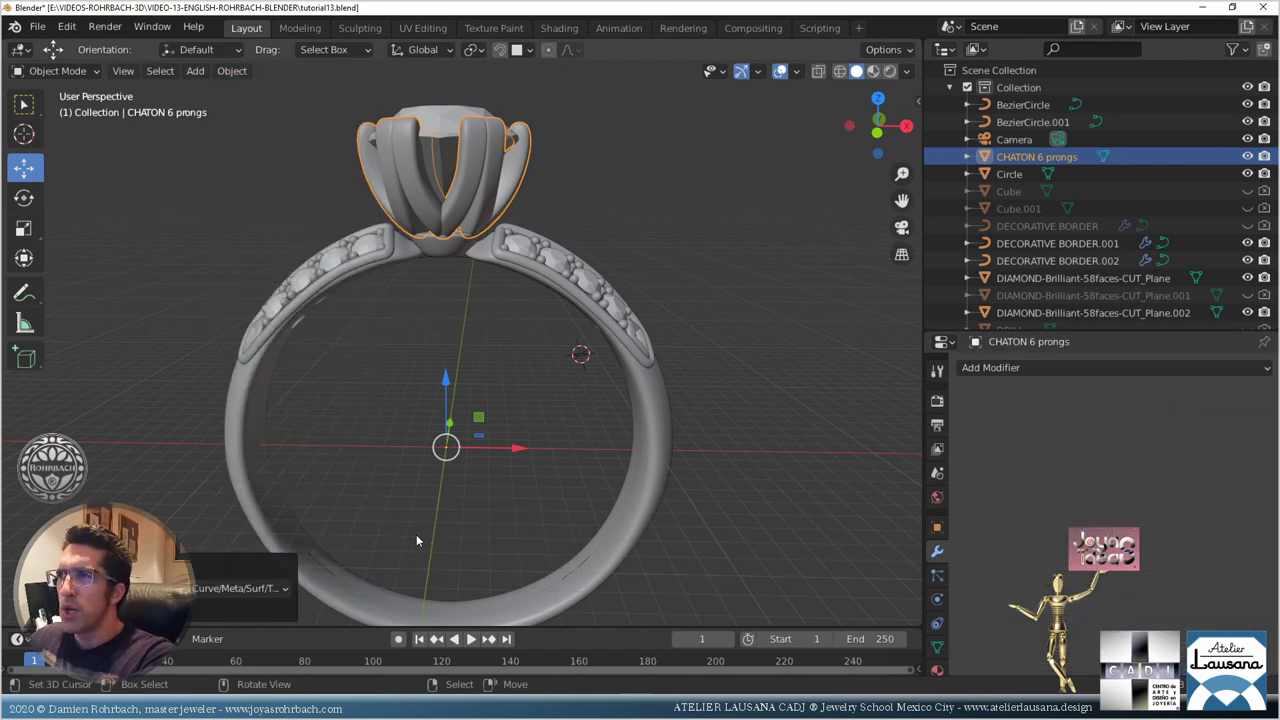
# Step: Convert the DECORATIVE BORDER.001 curve on the ring shoulders to a mesh
pyautogui.click(503, 259)
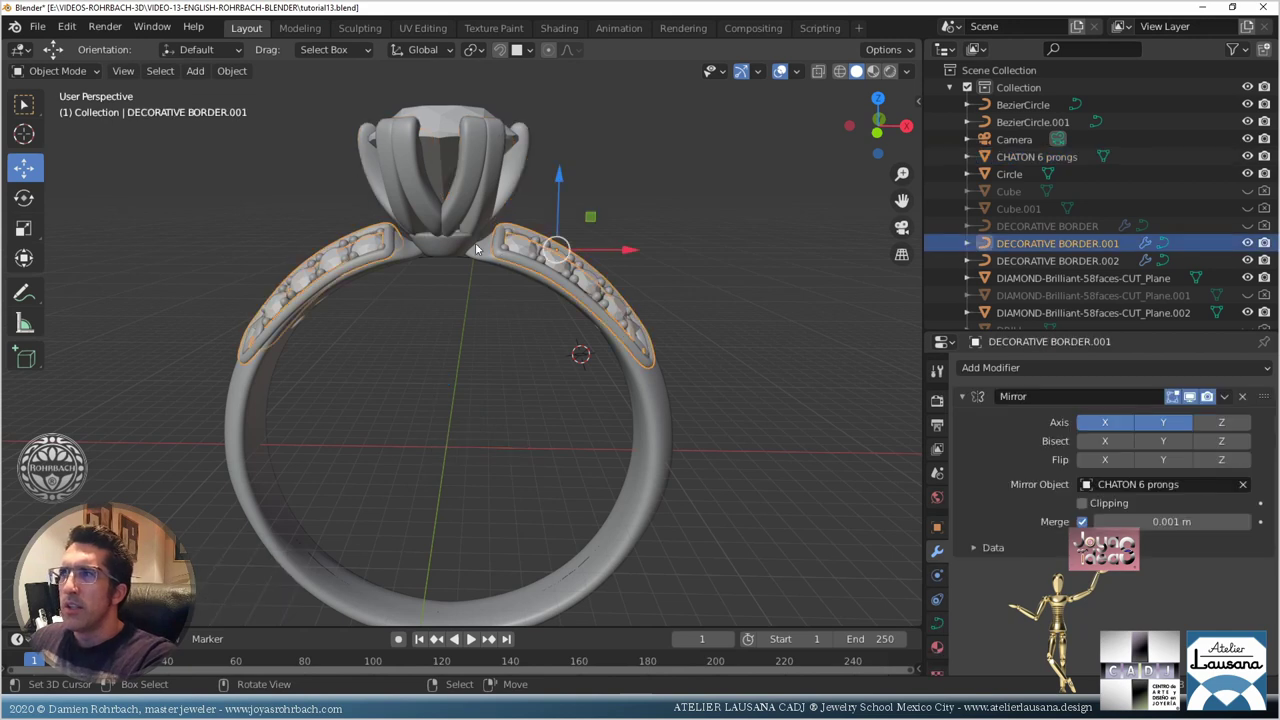
pyautogui.click(231, 71)
pyautogui.moveTo(290, 523)
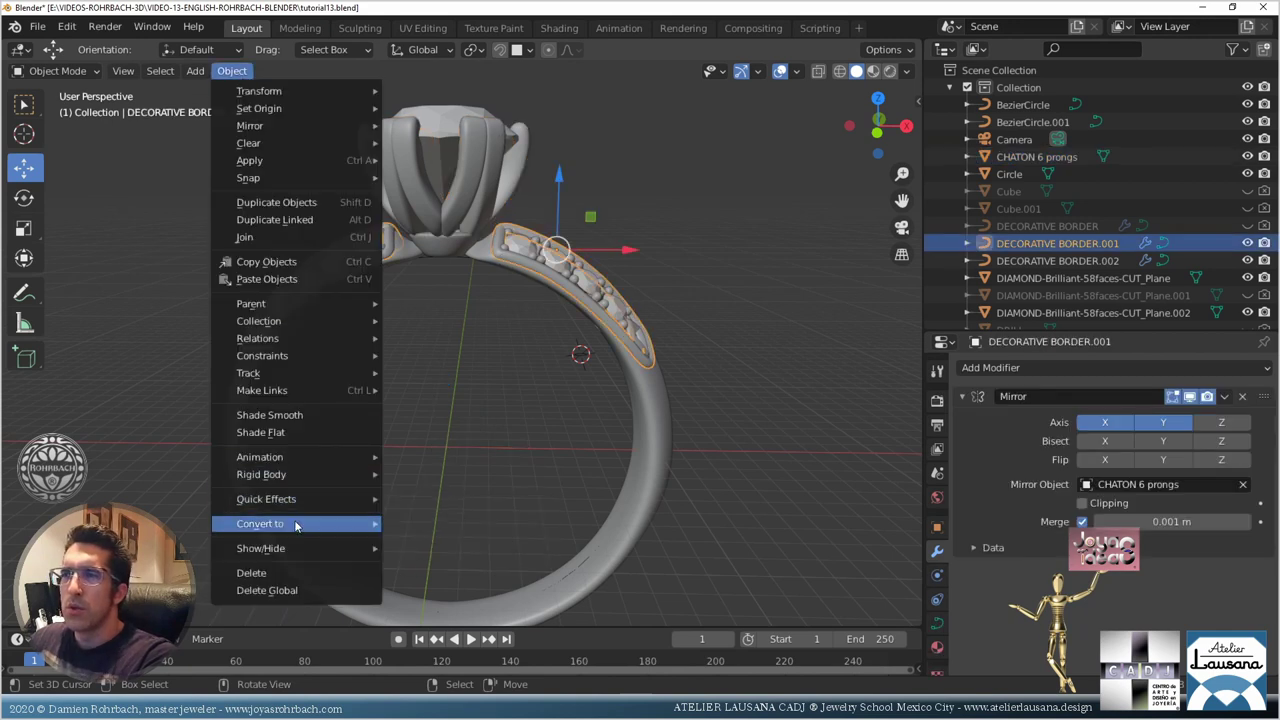
pyautogui.click(445, 541)
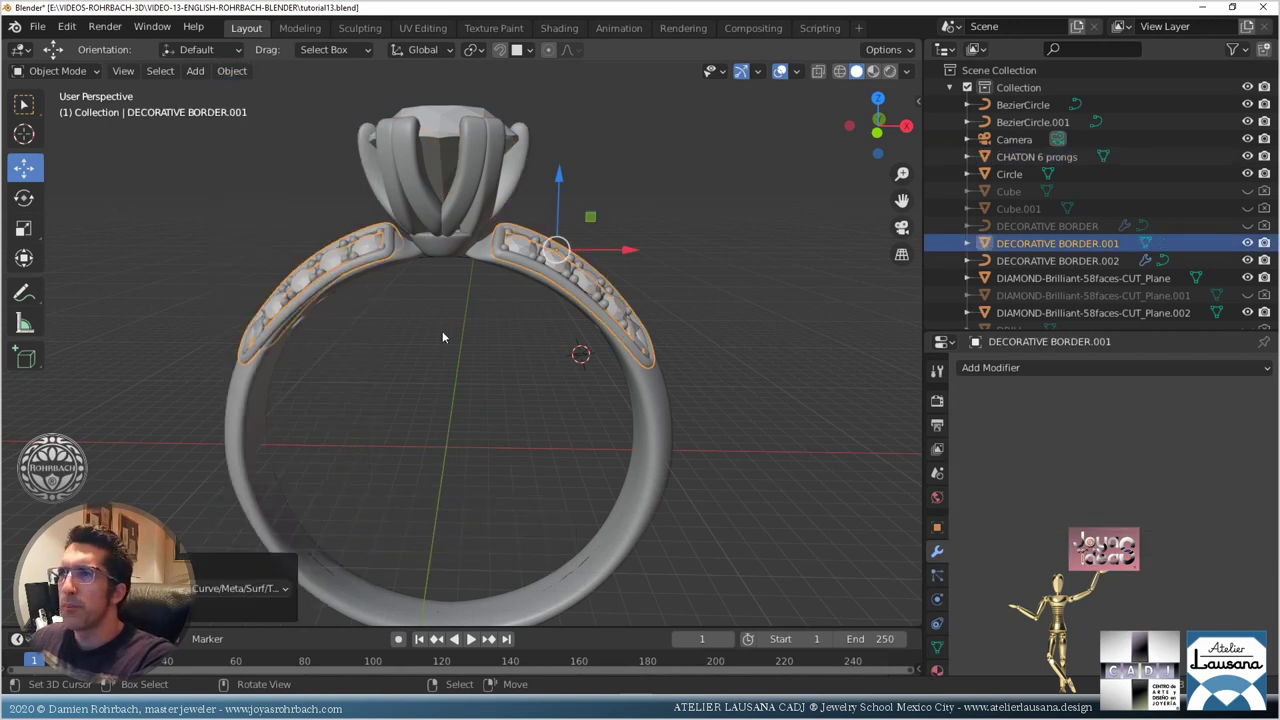
# Step: Convert the Plane object, the small base under the prong setting, to a mesh
pyautogui.click(438, 251)
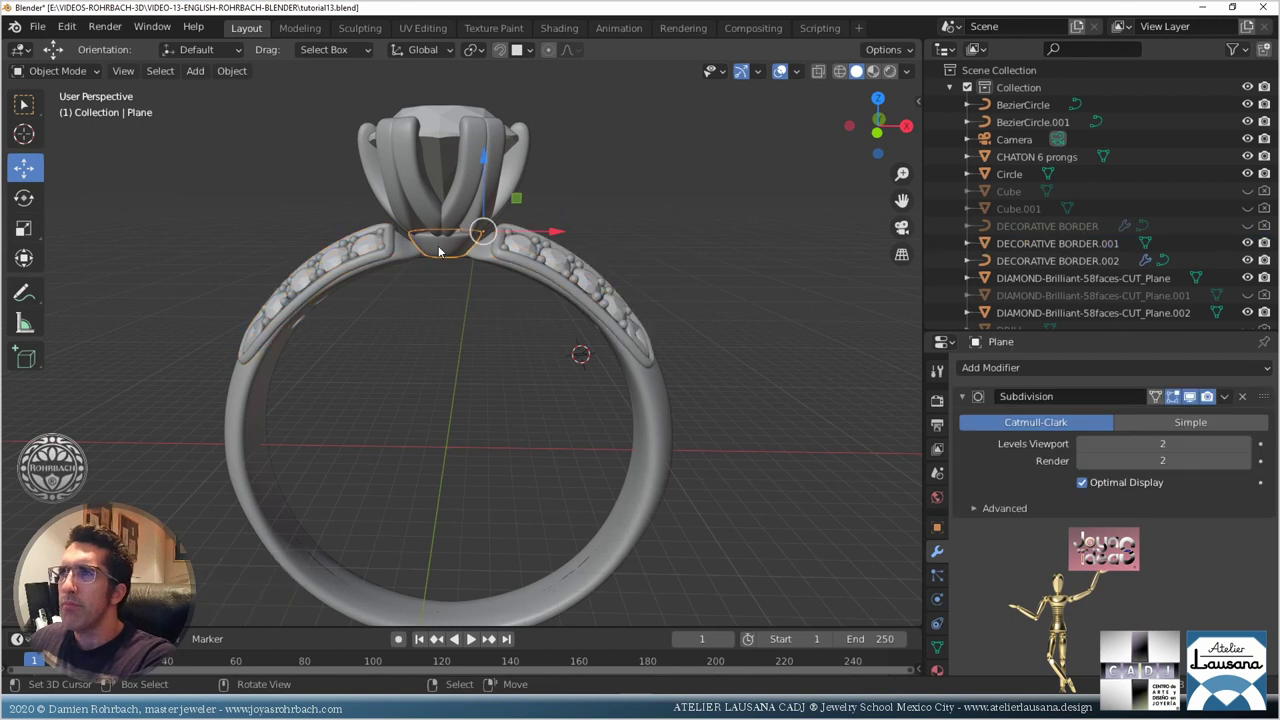
pyautogui.click(231, 71)
pyautogui.moveTo(277, 530)
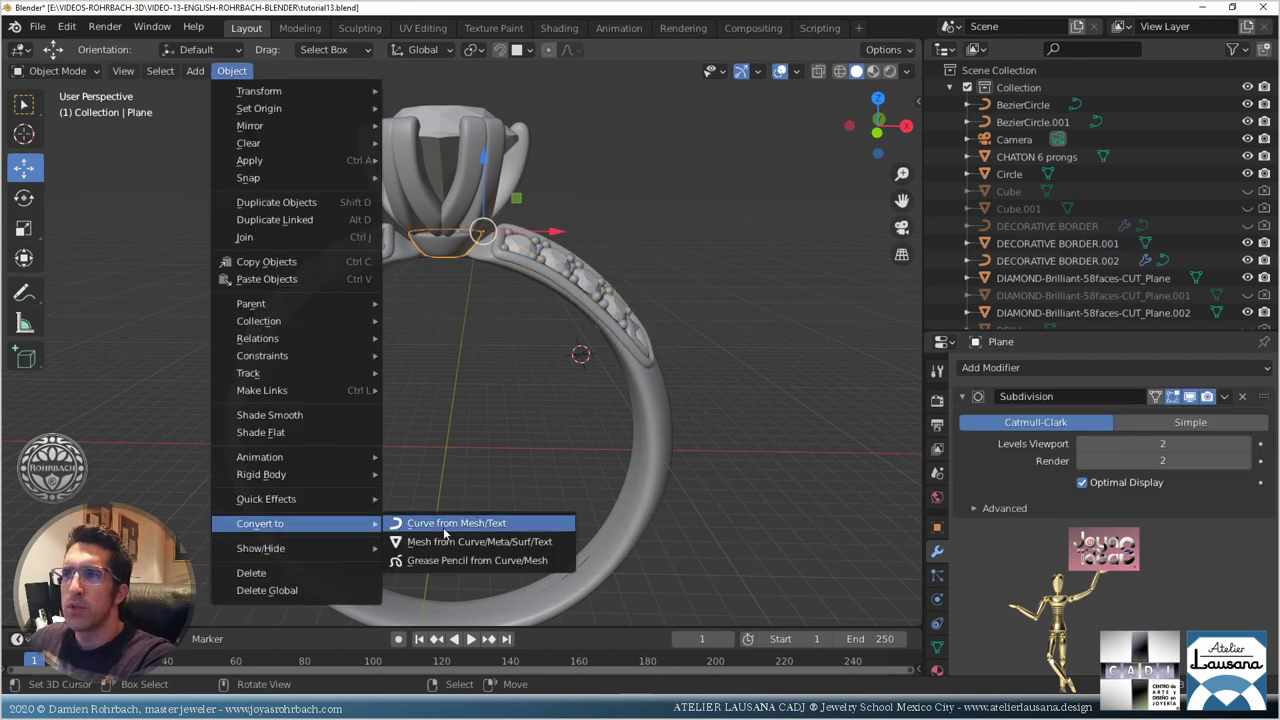
pyautogui.click(438, 541)
# Step: Select the small shoulder diamonds with their bead prongs, check them for modifiers, and save the file
pyautogui.moveTo(450, 450); pyautogui.dragTo(520, 330, button='middle')
pyautogui.scroll(3, 530, 290)
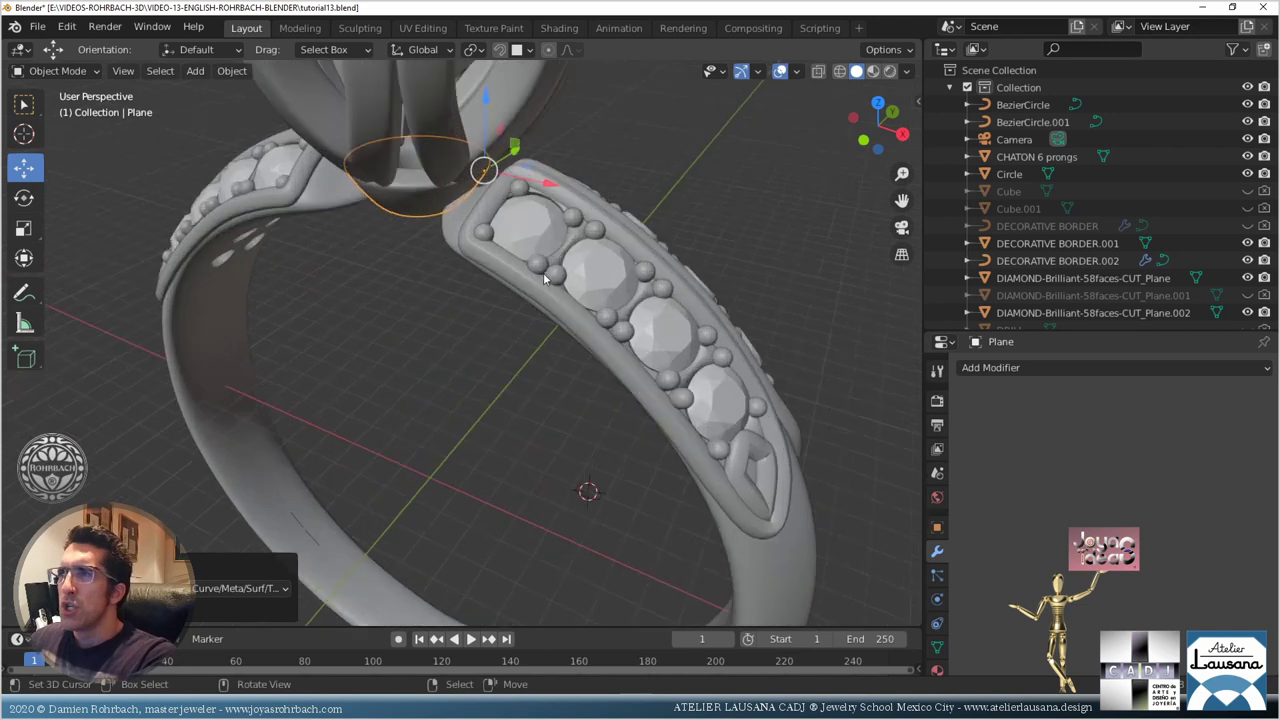
pyautogui.click(537, 277)
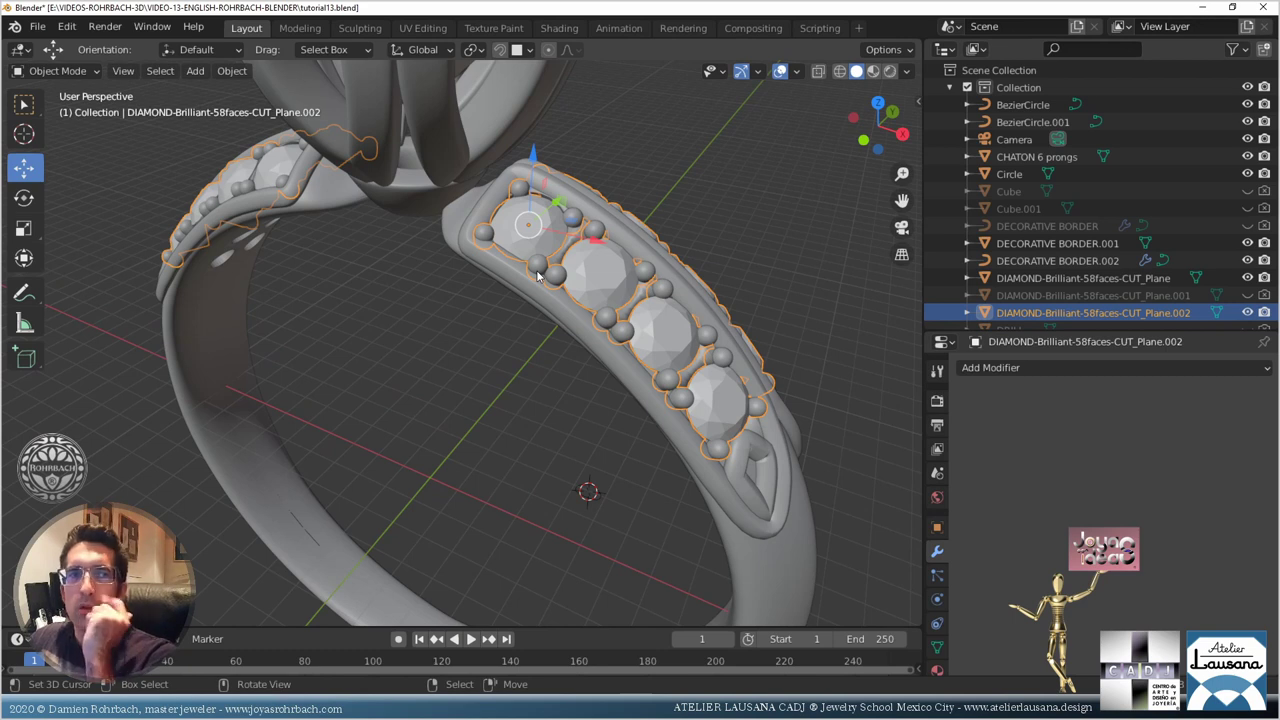
pyautogui.hotkey('ctrl', 's')
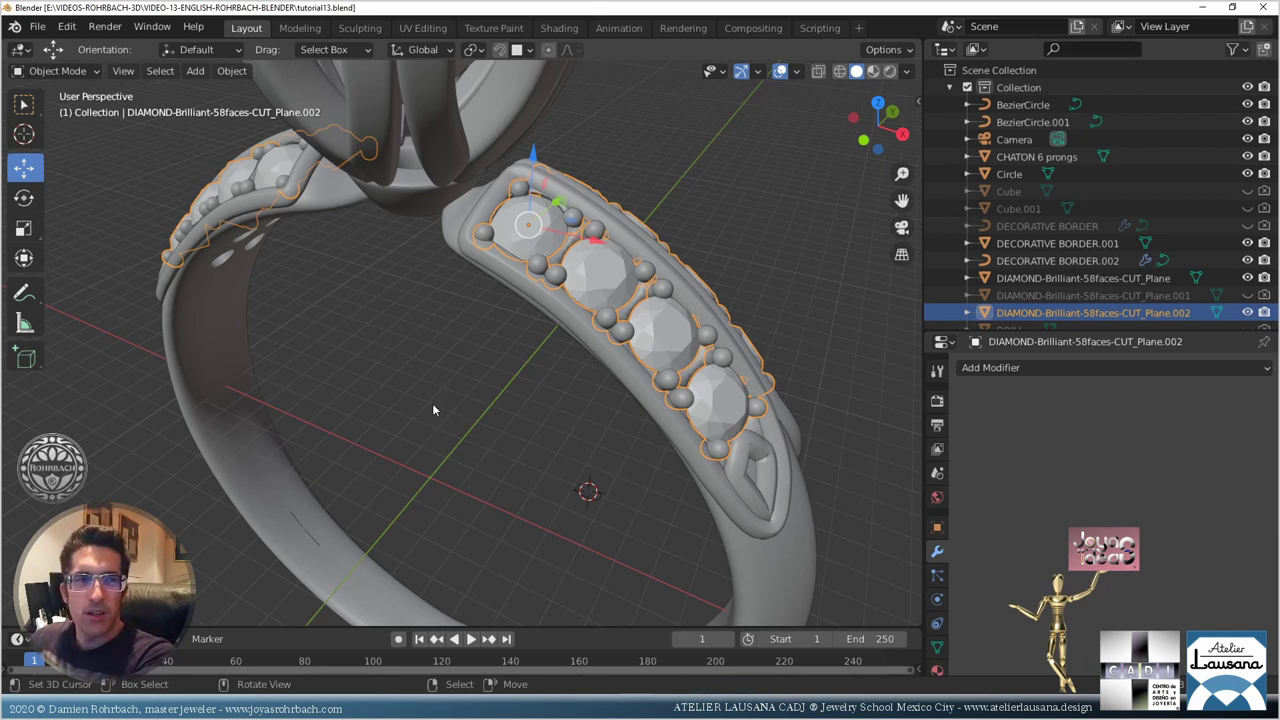
pyautogui.moveTo(362, 373); pyautogui.dragTo(410, 391, button='middle')
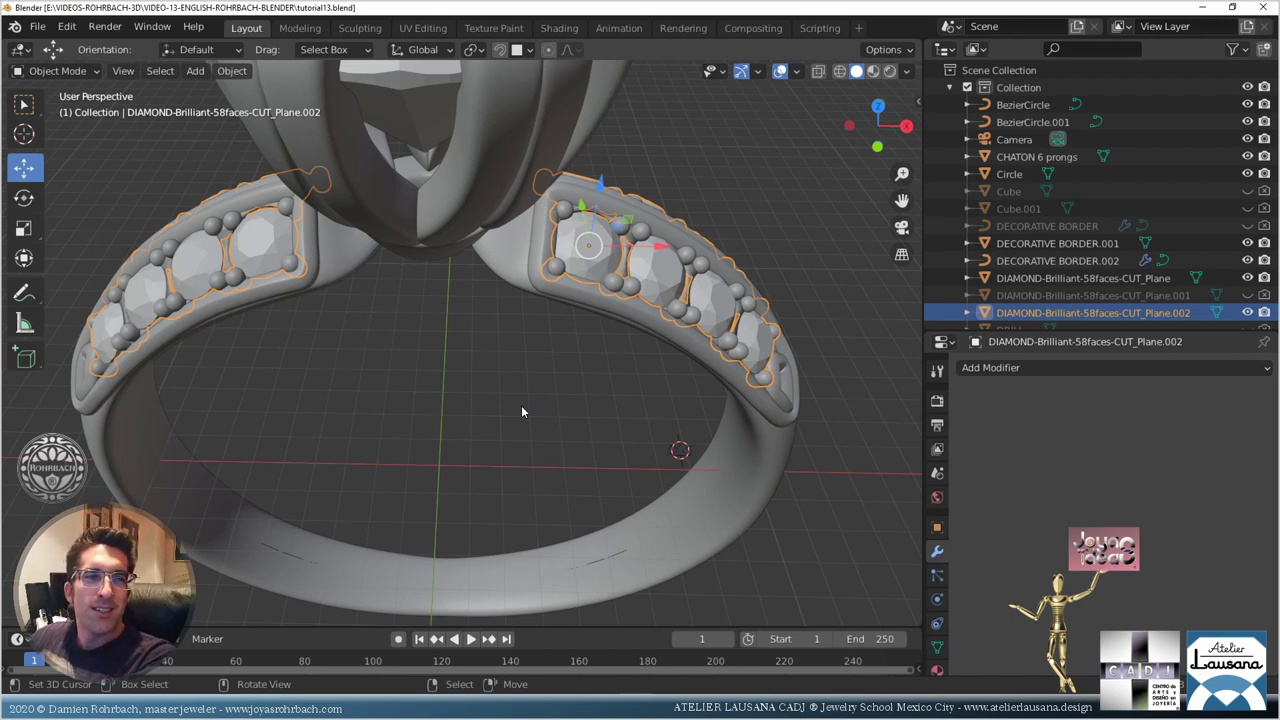
pyautogui.moveTo(521, 405); pyautogui.dragTo(526, 372, button='middle')
pyautogui.scroll(-5, 497, 431)
pyautogui.scroll(4, 508, 366)
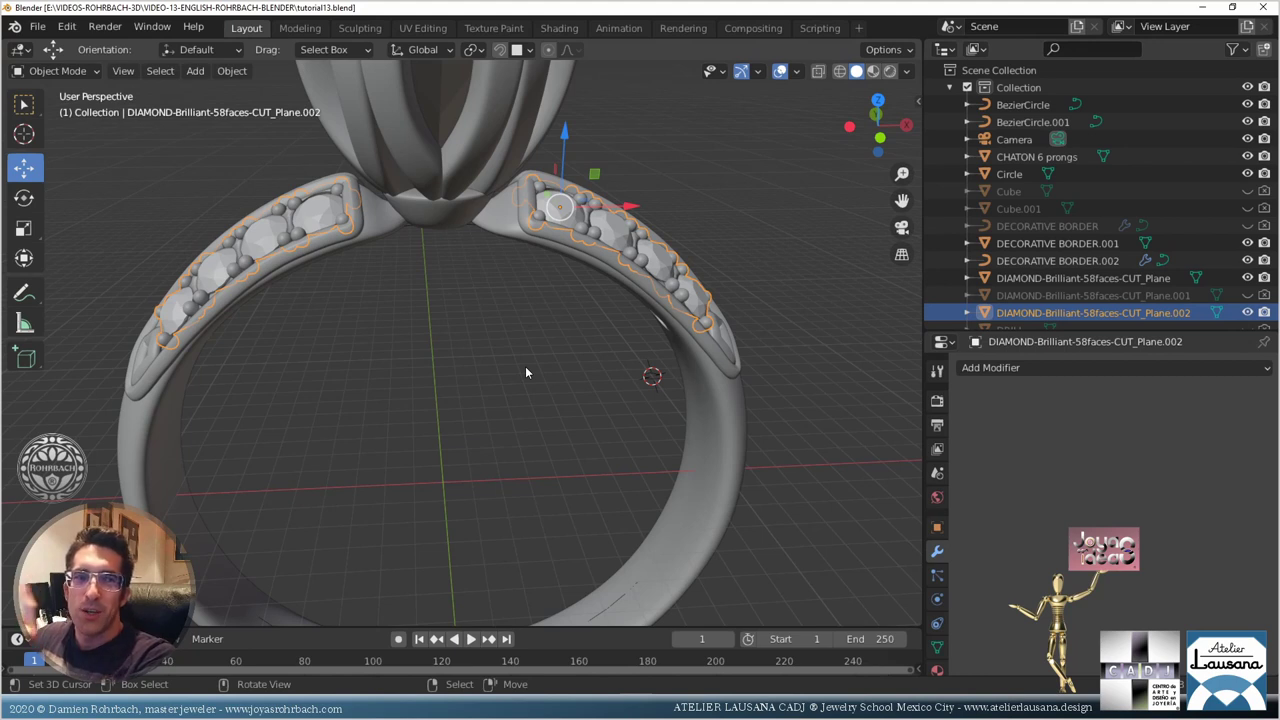
pyautogui.hotkey('ctrl', 's')
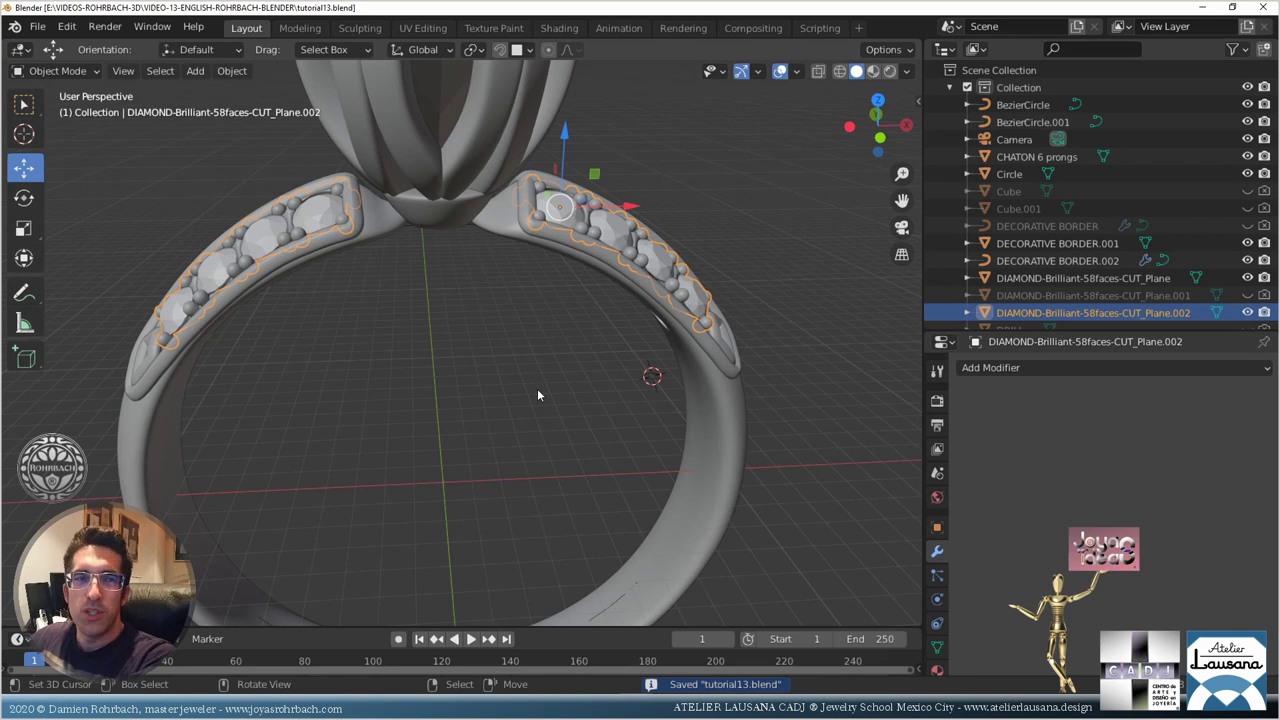
# Step: Check the shoulder border, the prongs, the centre stone and the small shoulder diamonds for remaining modifiers
pyautogui.moveTo(531, 384); pyautogui.dragTo(598, 445, button='middle')
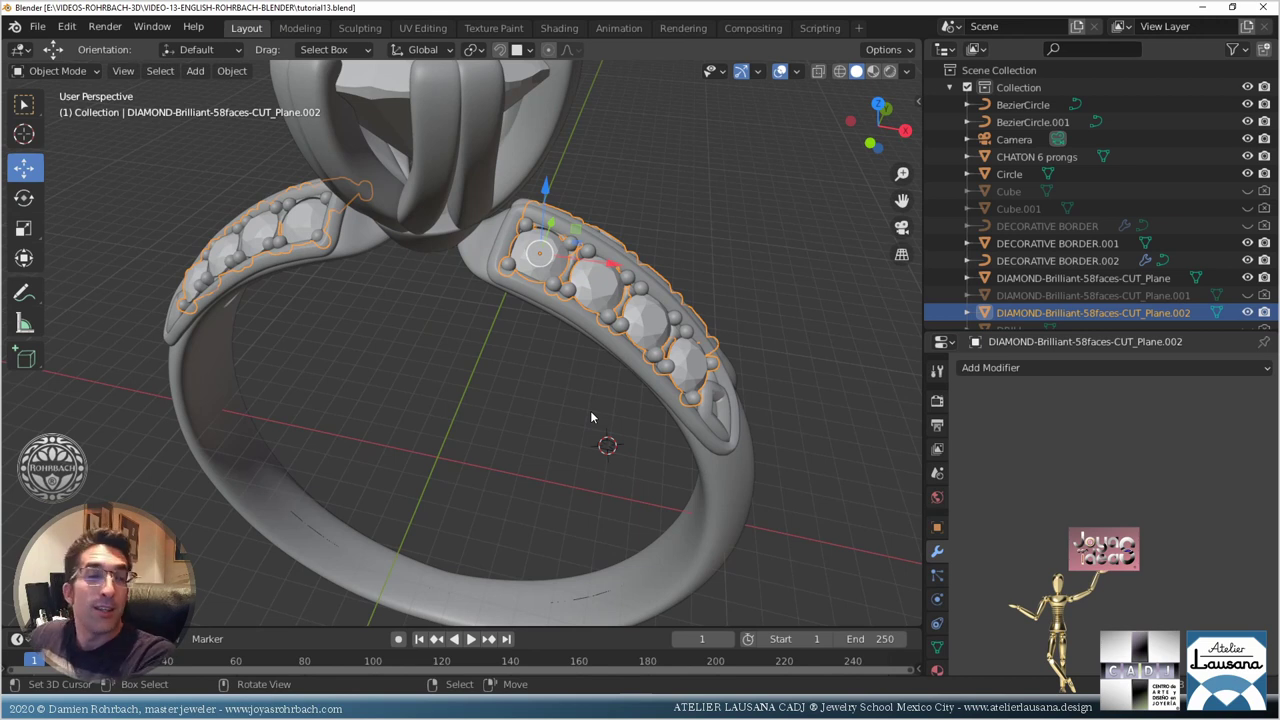
pyautogui.moveTo(562, 322); pyautogui.dragTo(557, 321, button='middle')
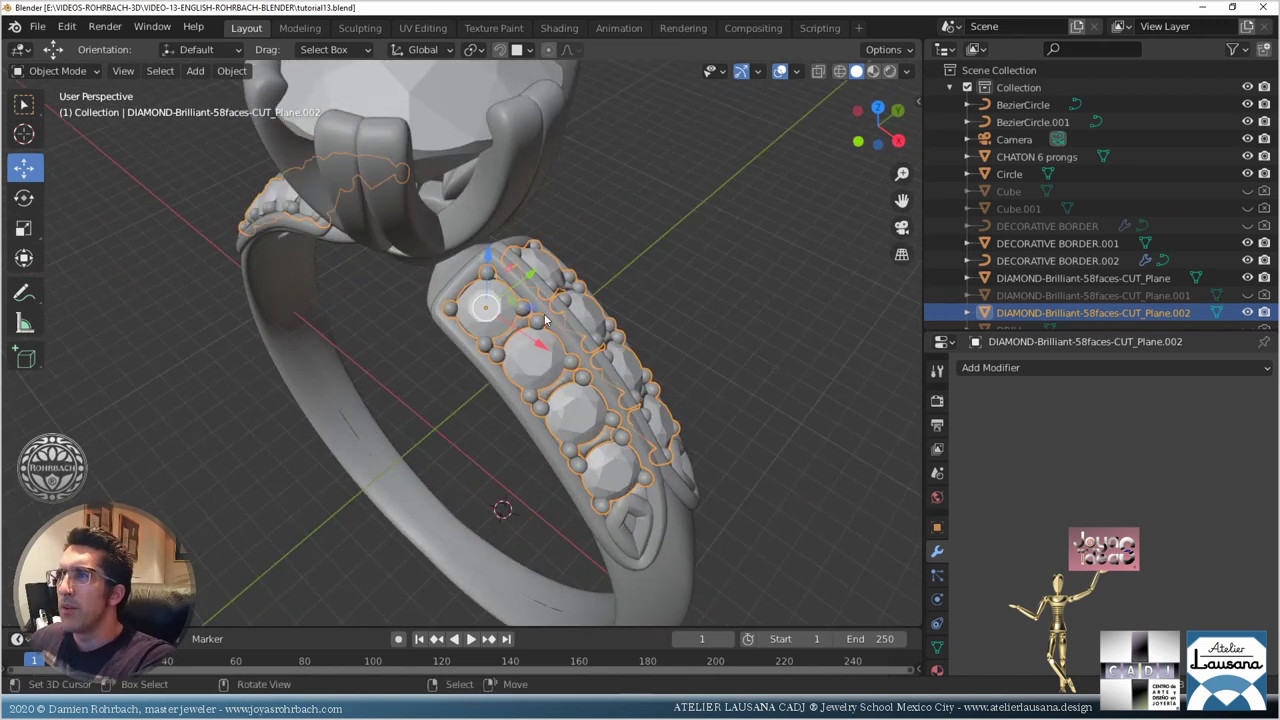
pyautogui.click(551, 320)
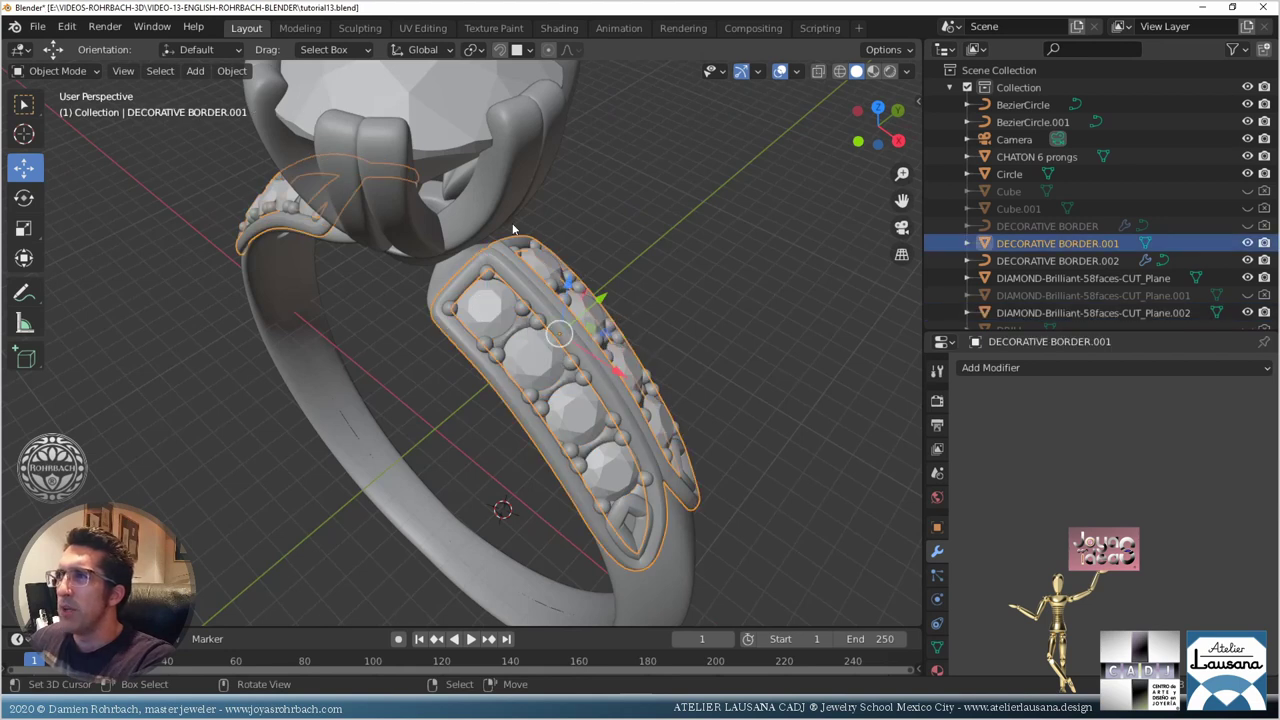
pyautogui.click(478, 205)
pyautogui.moveTo(402, 300); pyautogui.dragTo(440, 282, button='middle')
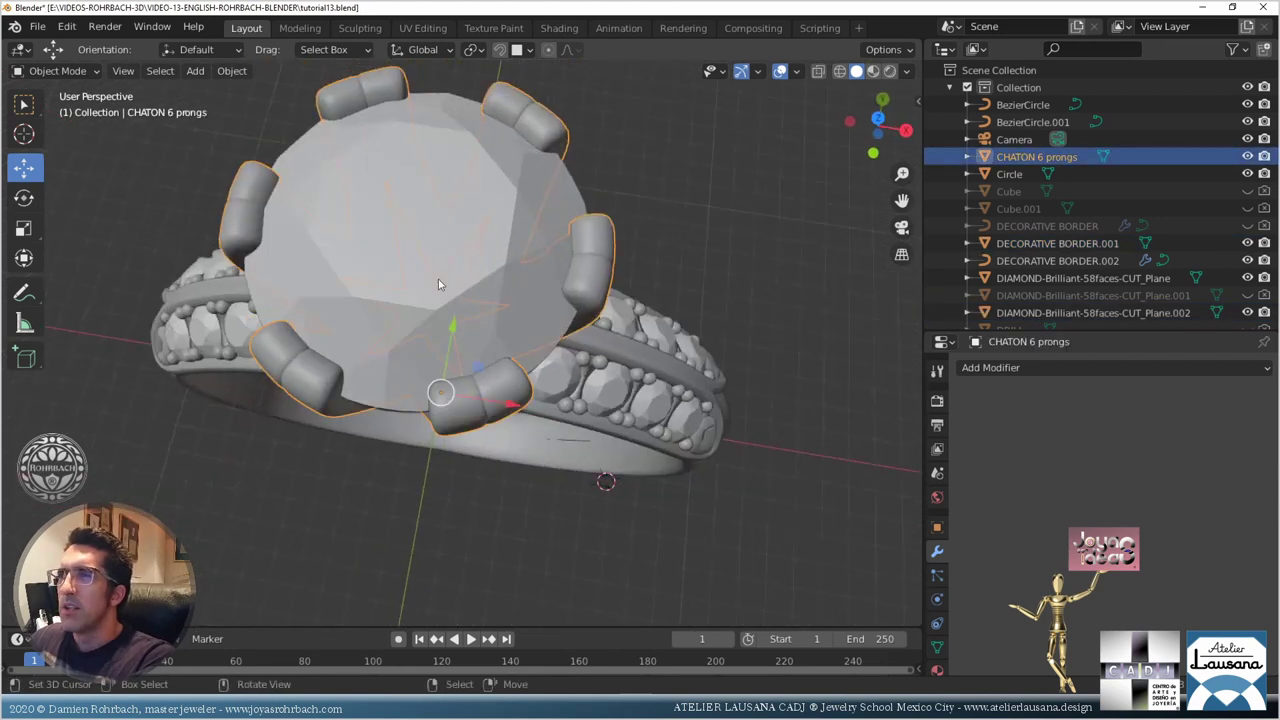
pyautogui.click(440, 282)
pyautogui.click(598, 400)
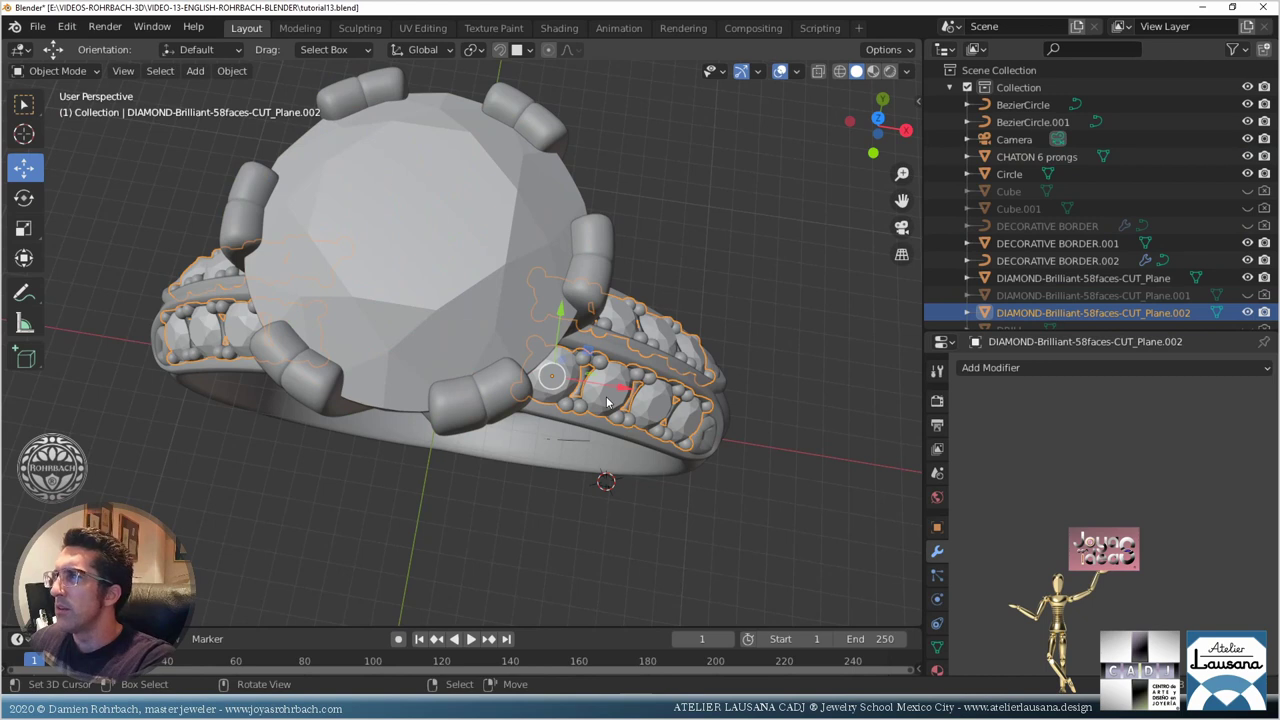
# Step: Delete the hidden leftover objects, including DIAMOND-Brilliant-58faces-CUT_Plane.001, DECORATIVE BORDER, Cube.001 and Cube
pyautogui.click(1102, 296)
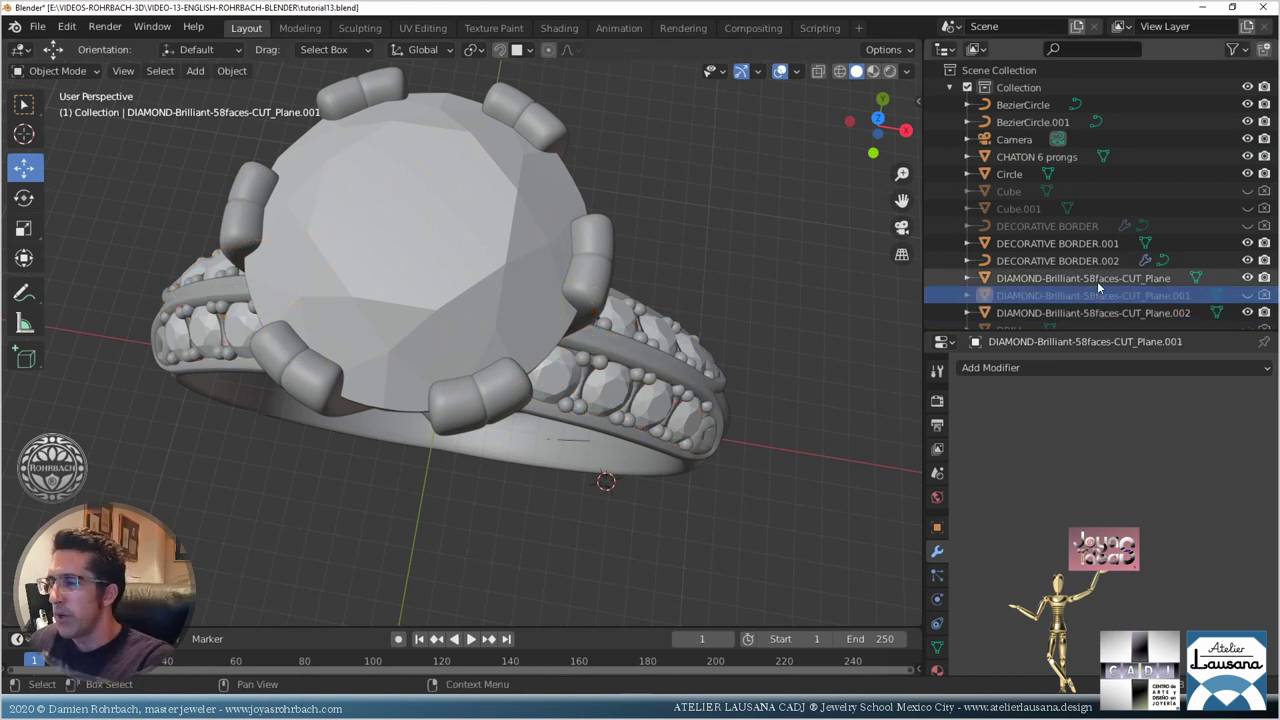
pyautogui.press('Delete')
pyautogui.click(1047, 226)
pyautogui.press('Delete')
pyautogui.click(1018, 208)
pyautogui.press('Delete')
pyautogui.click(1010, 192)
pyautogui.press('Delete')
pyautogui.click(1012, 262)
pyautogui.press('Delete')
pyautogui.click(1012, 262)
pyautogui.press('Delete')
pyautogui.click(1012, 262)
pyautogui.press('Delete')
pyautogui.click(1007, 279)
pyautogui.press('Delete')
# Step: Convert the DECORATIVE BORDER.002 curve to a mesh with its Mirror modifier applied, and save the file
pyautogui.click(1037, 211)
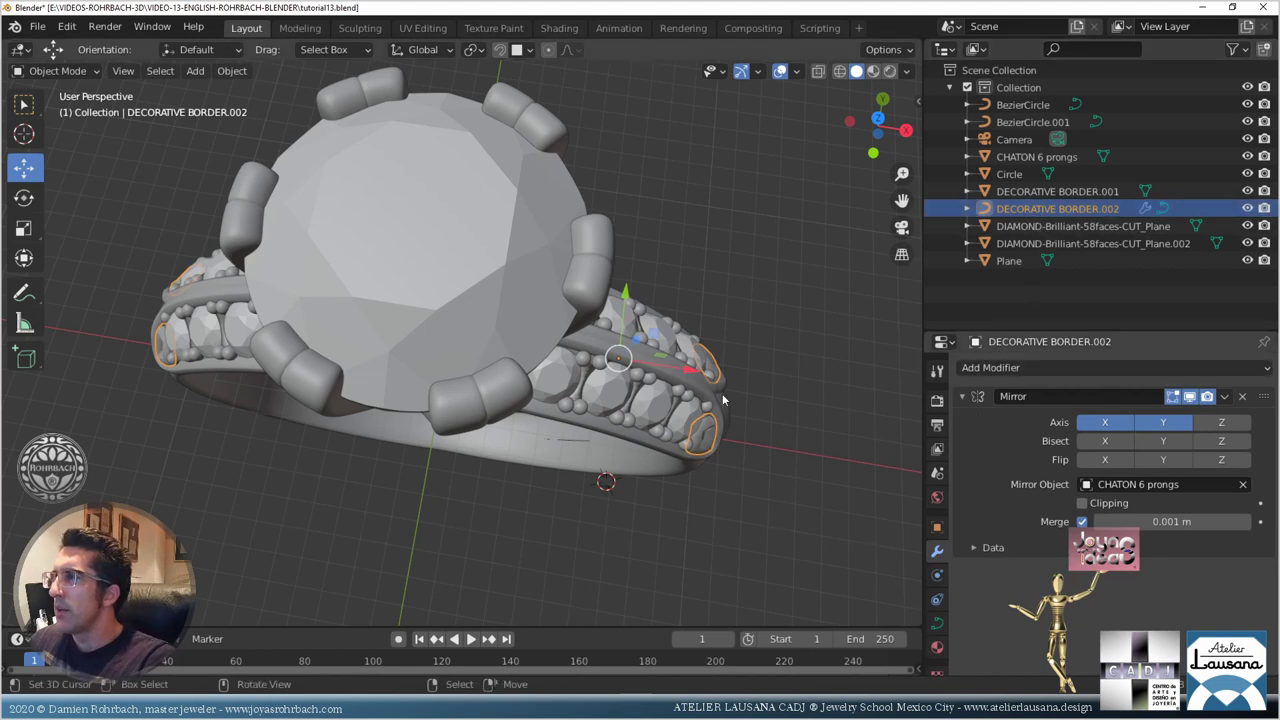
pyautogui.click(238, 72)
pyautogui.moveTo(294, 524)
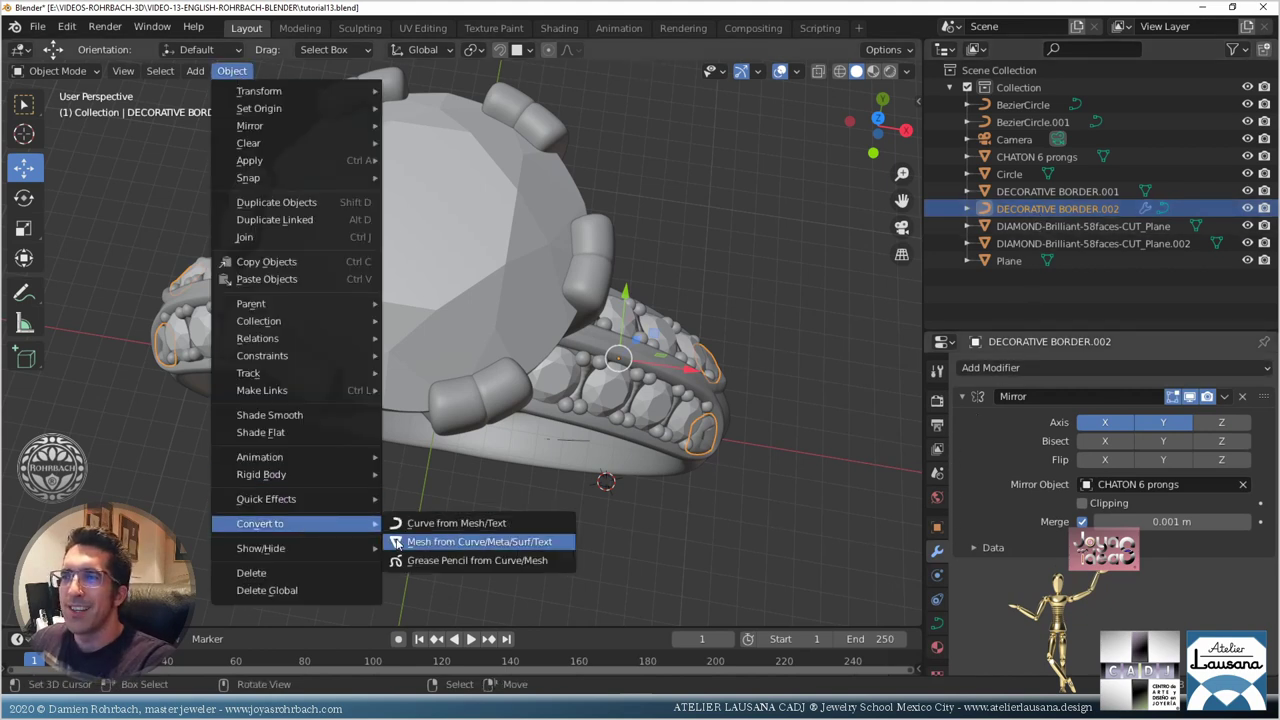
pyautogui.click(399, 542)
pyautogui.moveTo(398, 538); pyautogui.dragTo(661, 440, button='middle')
pyautogui.hotkey('ctrl', 's')
# Step: Delete the two leftover curves BezierCircle and BezierCircle.001 from the scene
pyautogui.scroll(-5, 482, 392)
pyautogui.moveTo(531, 444); pyautogui.dragTo(370, 491, button='middle')
pyautogui.click(374, 446)
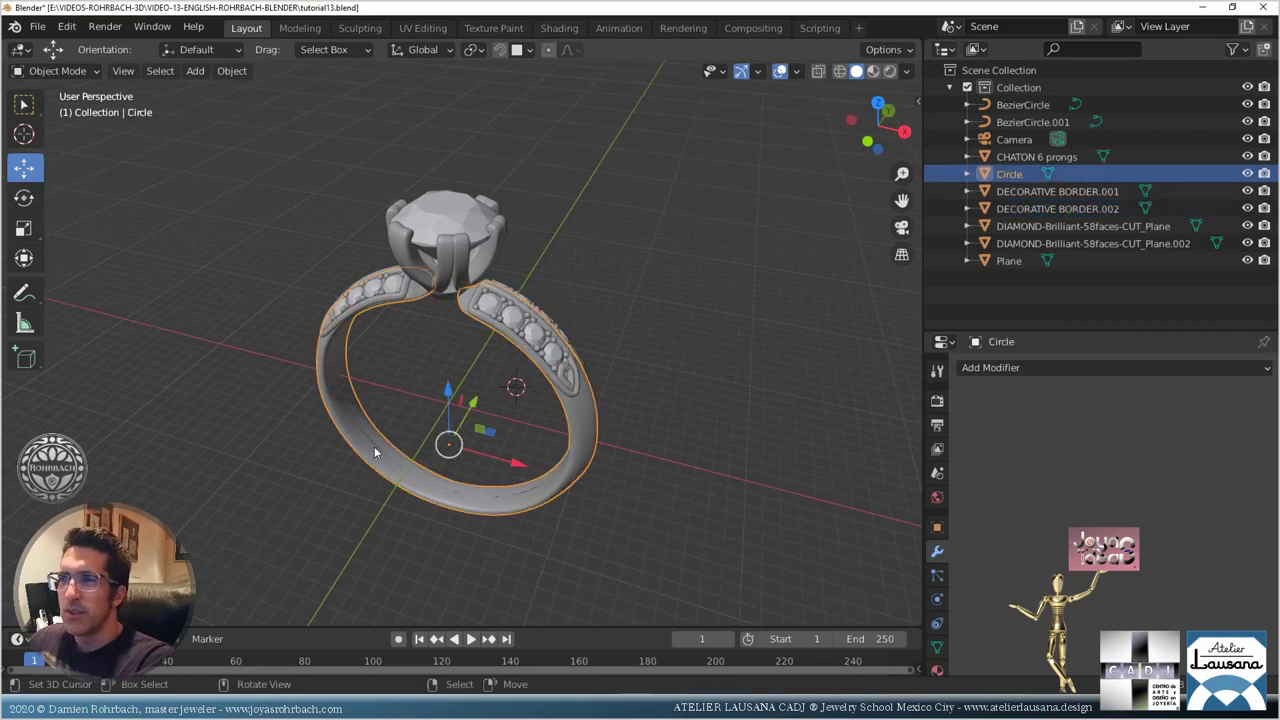
pyautogui.click(374, 446)
pyautogui.press('Delete')
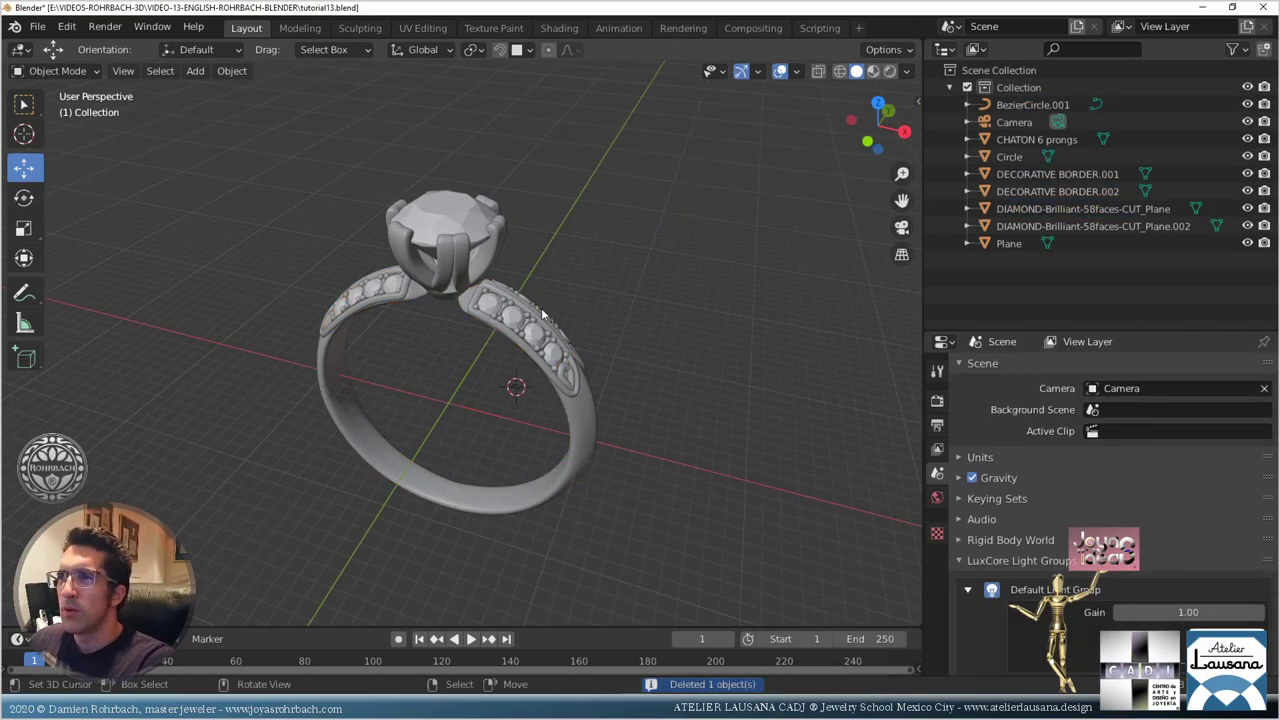
pyautogui.click(1025, 105)
pyautogui.press('Delete')
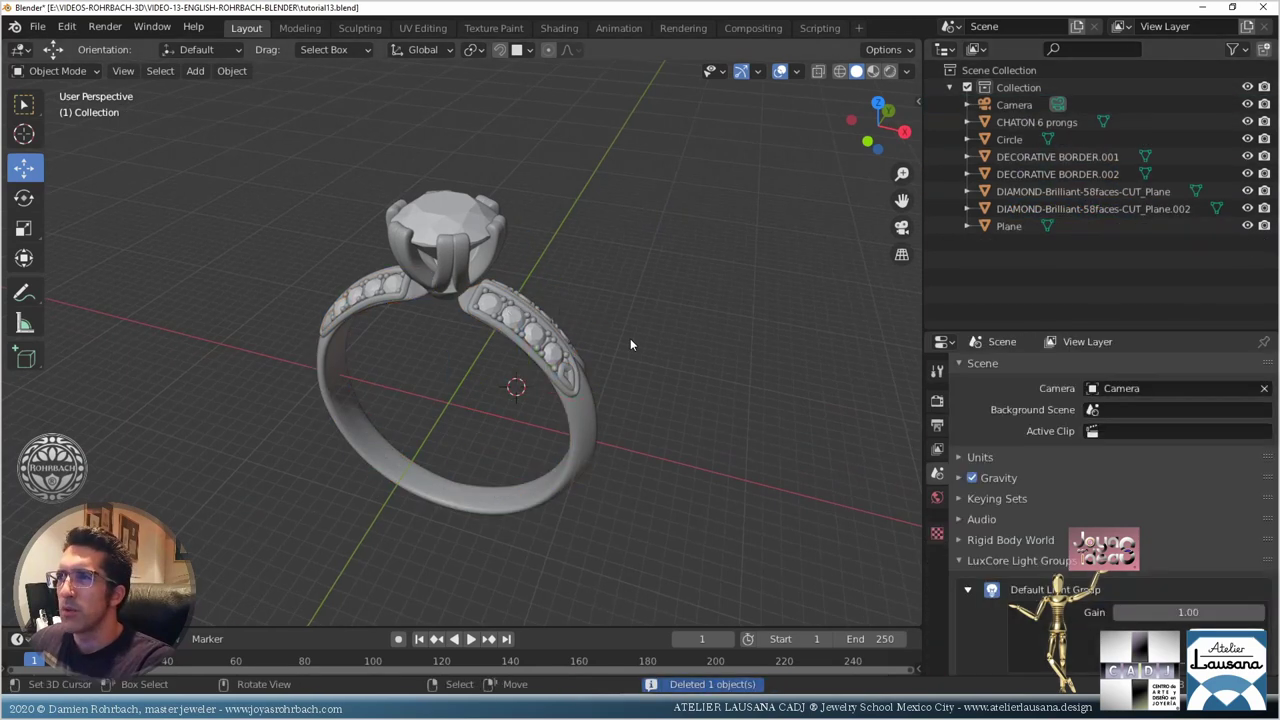
# Step: Save the file and join all the ring parts into one mesh with the Circle band as the active object
pyautogui.click(1011, 141)
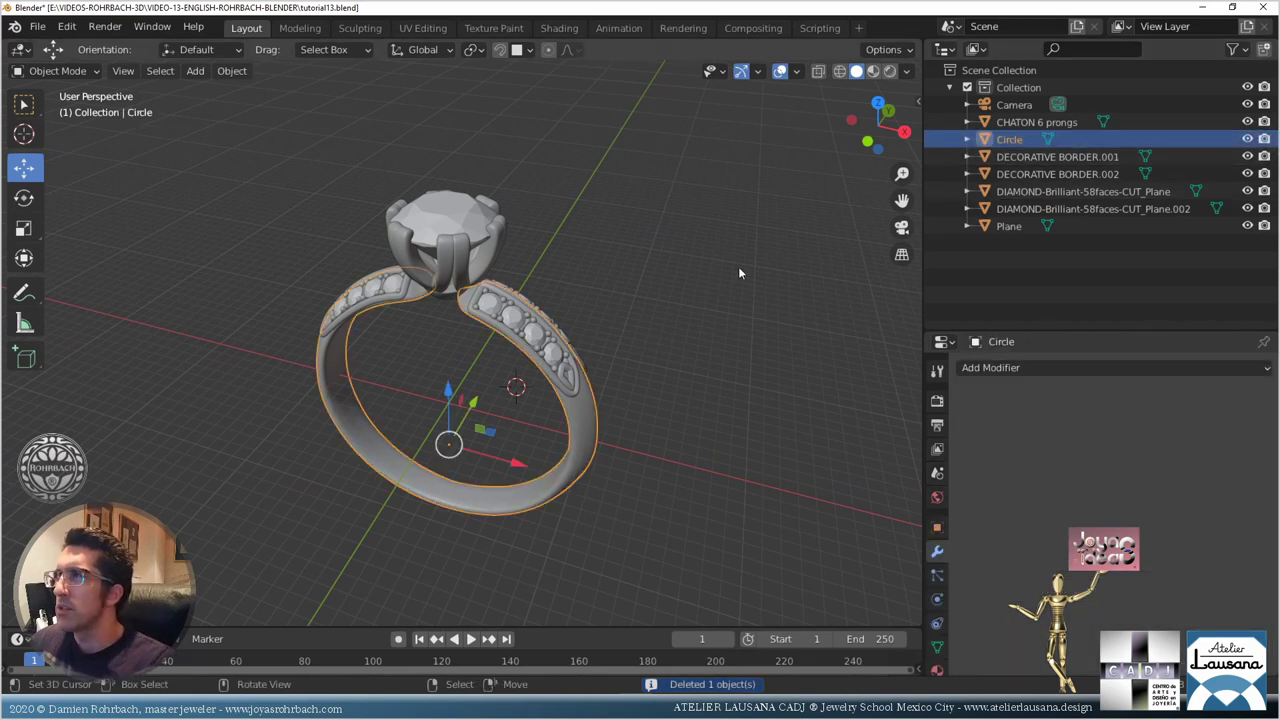
pyautogui.hotkey('ctrl', 's')
pyautogui.moveTo(550, 318); pyautogui.dragTo(506, 282, button='middle')
pyautogui.press('b')
pyautogui.moveTo(335, 161); pyautogui.dragTo(536, 355)
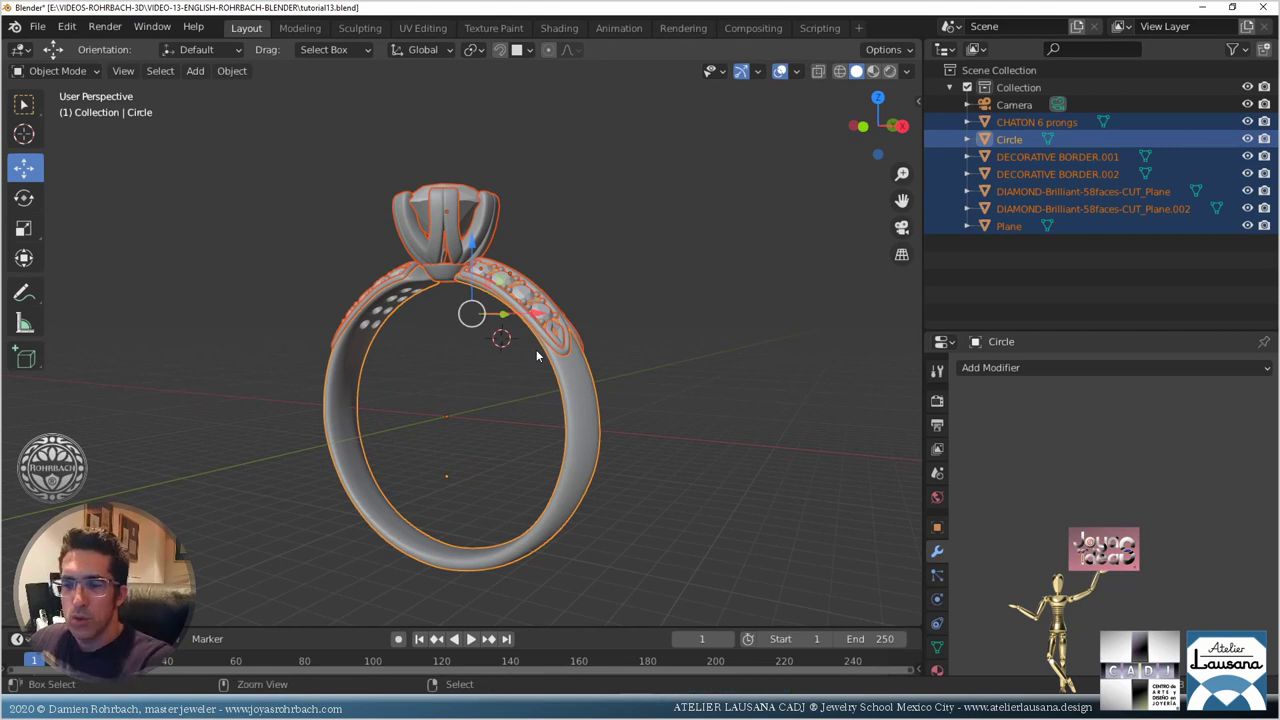
pyautogui.hotkey('ctrl', 'j')
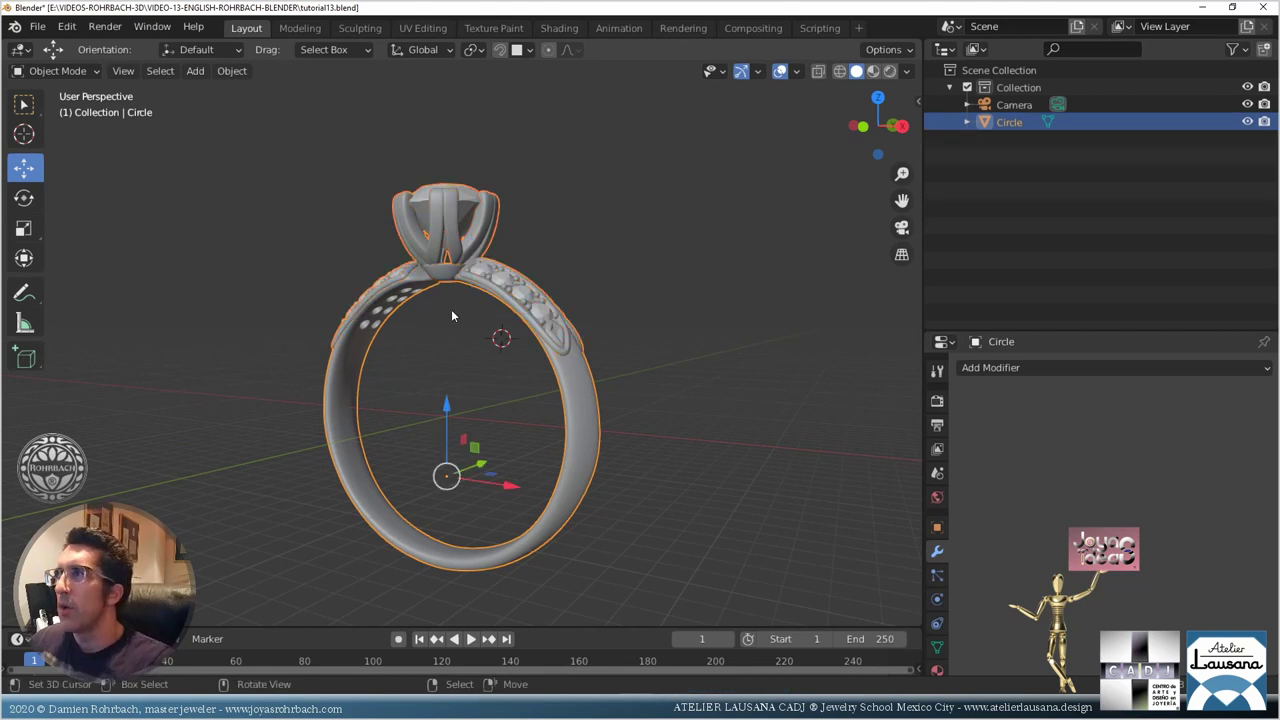
# Step: Rename the joined Circle object to RING and save the file
pyautogui.moveTo(455, 312); pyautogui.dragTo(489, 361, button='middle')
pyautogui.doubleClick(1008, 122)
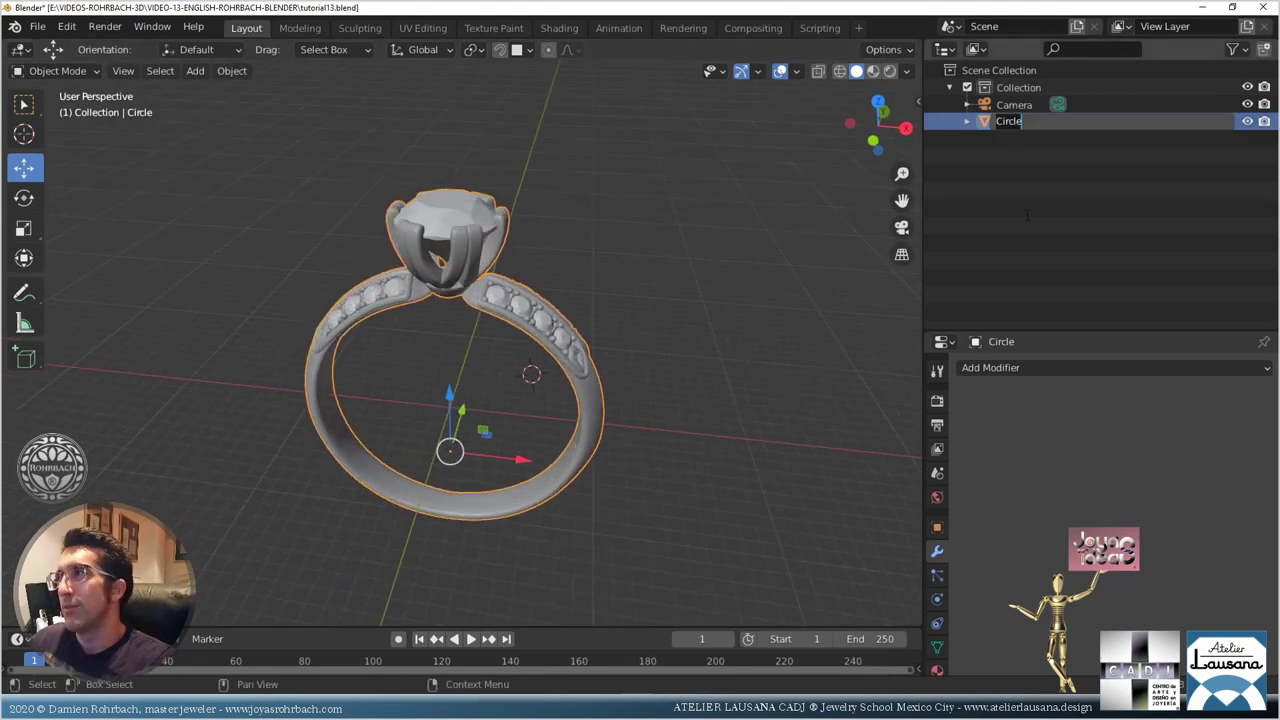
pyautogui.write('Ri')
pyautogui.press('Return')
pyautogui.hotkey('ctrl', 's')
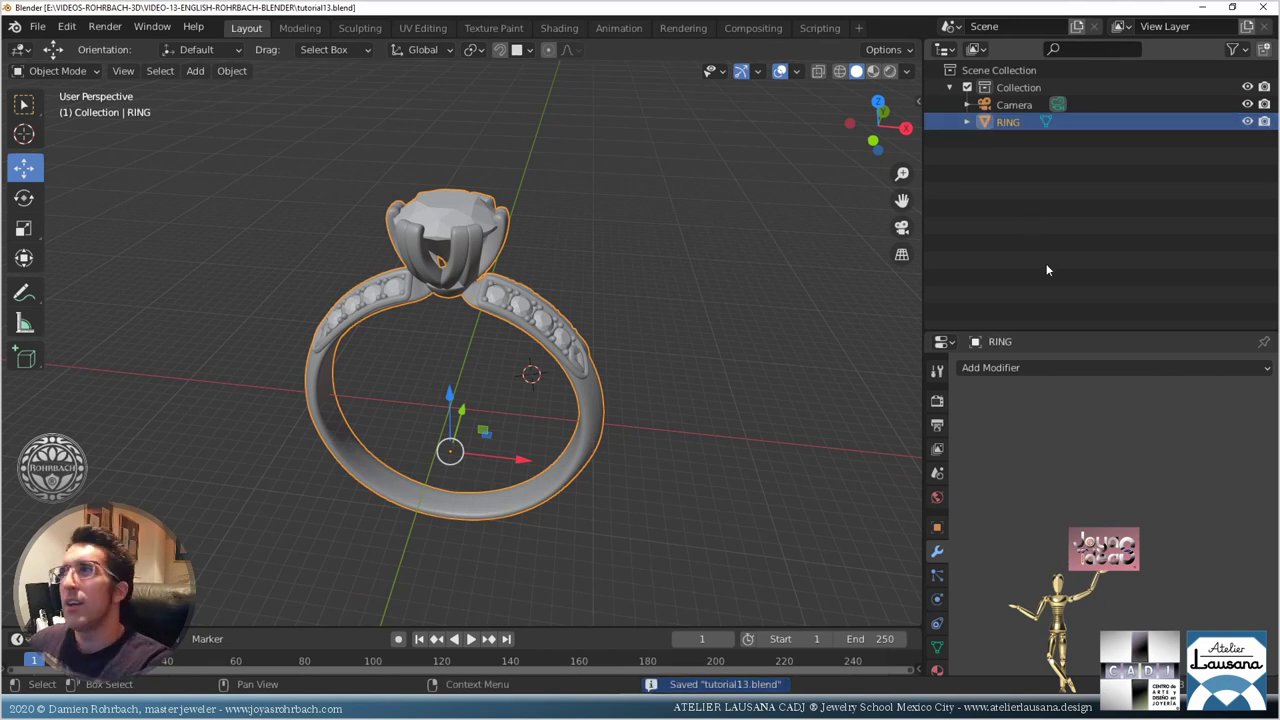
# Step: Set the ring's origin to the centre of its geometry
pyautogui.moveTo(654, 394); pyautogui.dragTo(480, 380, button='middle')
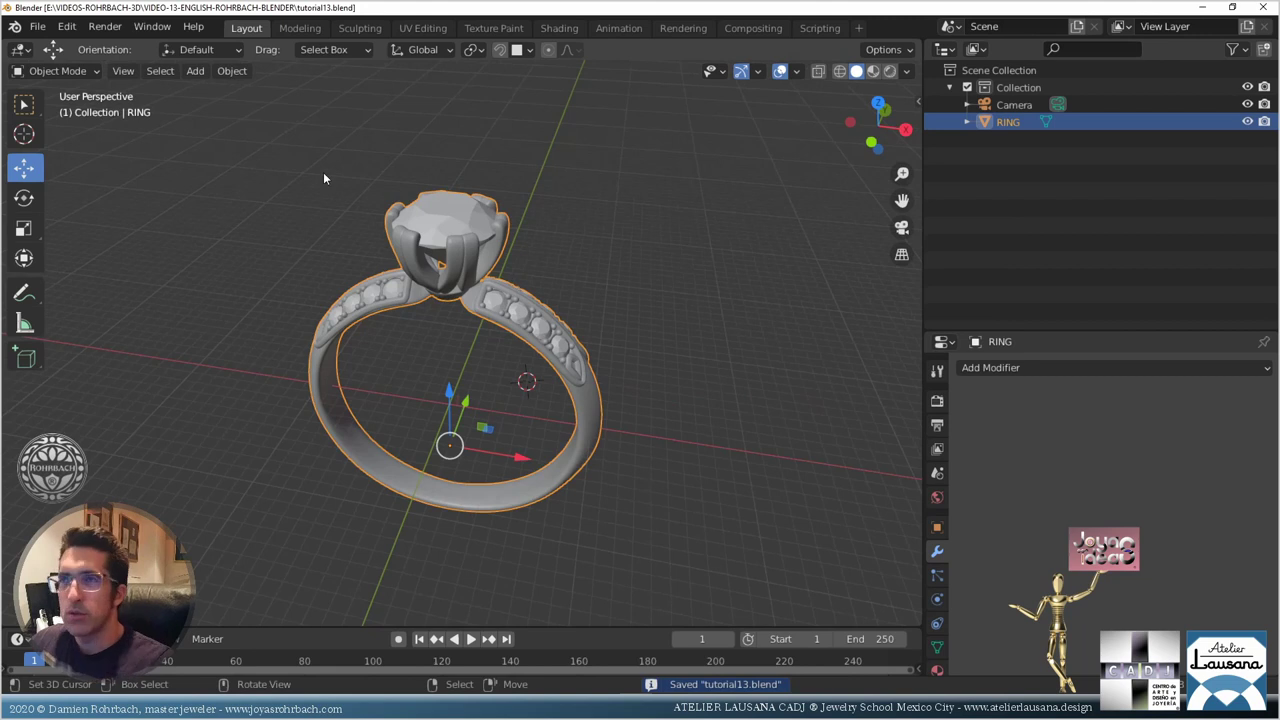
pyautogui.click(232, 71)
pyautogui.moveTo(284, 109)
pyautogui.click(460, 123)
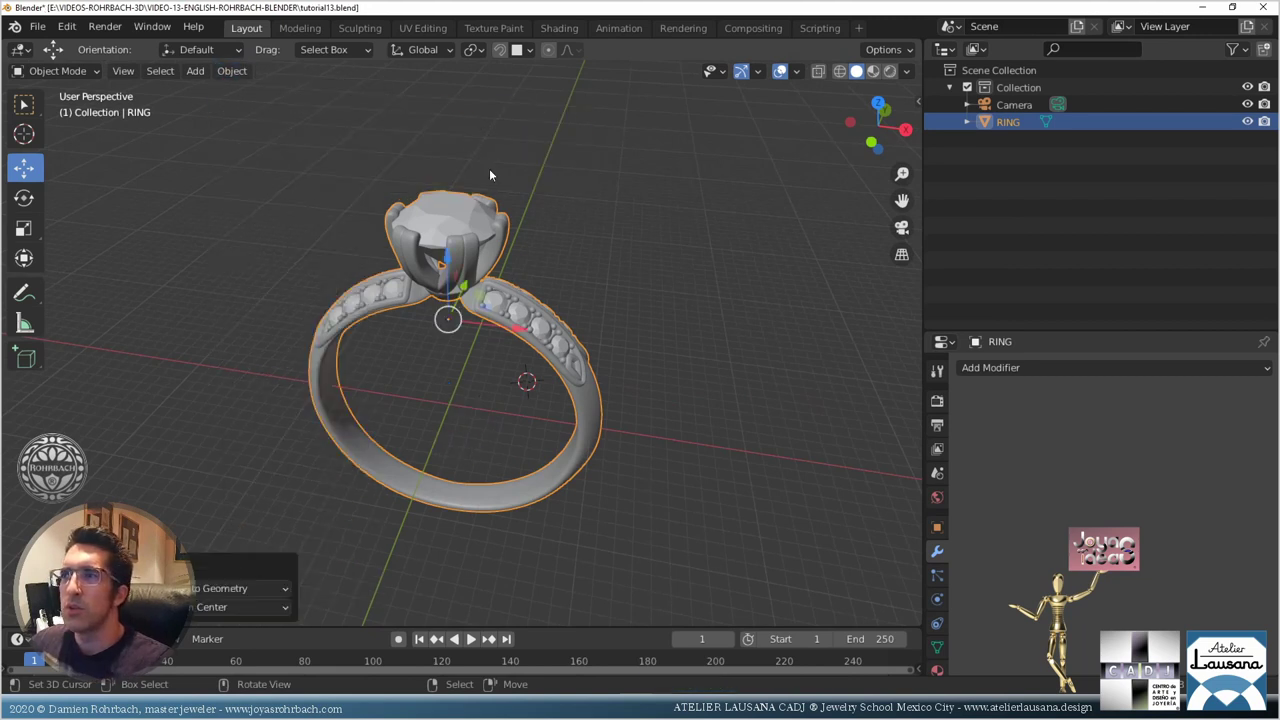
# Step: Set the ring's location to 0 m on X, Y and Z, check it in front view and save the file
pyautogui.press('n')
pyautogui.doubleClick(814, 168)
pyautogui.write('0')
pyautogui.hotkey('shift', 'Tab')
pyautogui.write('0')
pyautogui.hotkey('shift', 'Tab')
pyautogui.write('0')
pyautogui.press('Return')
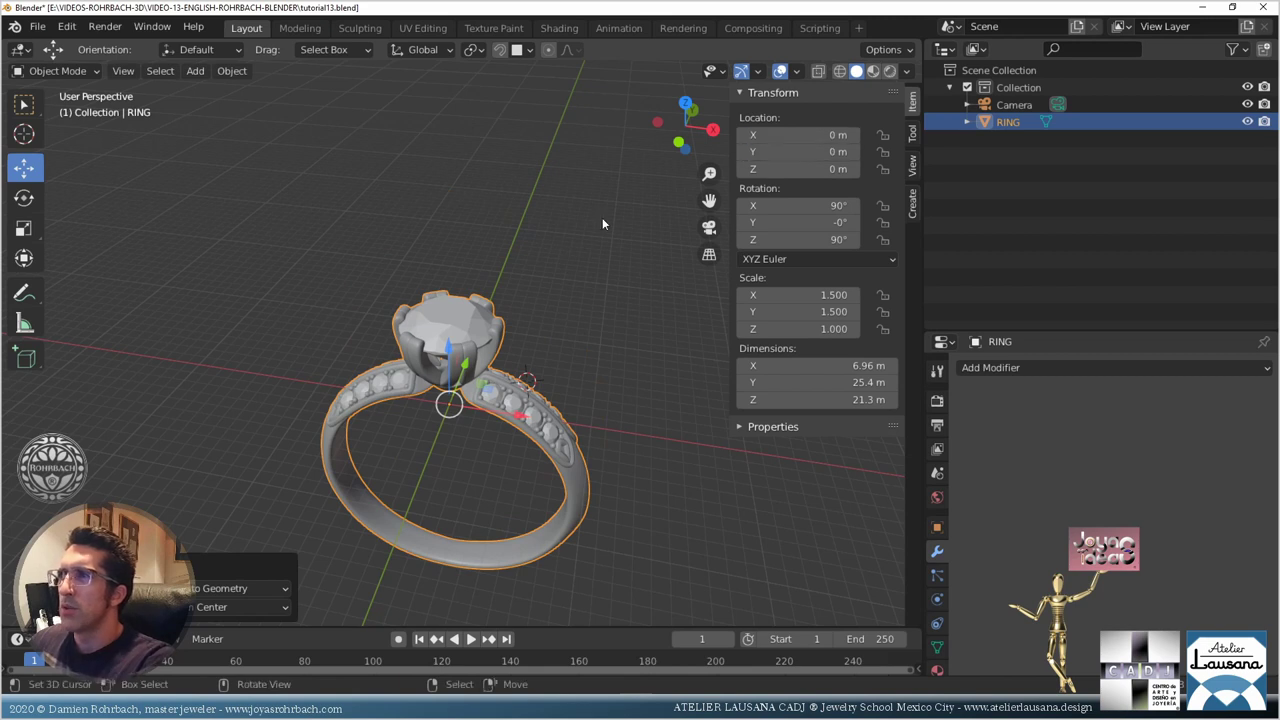
pyautogui.press('KP_1')
pyautogui.scroll(-5, 512, 362)
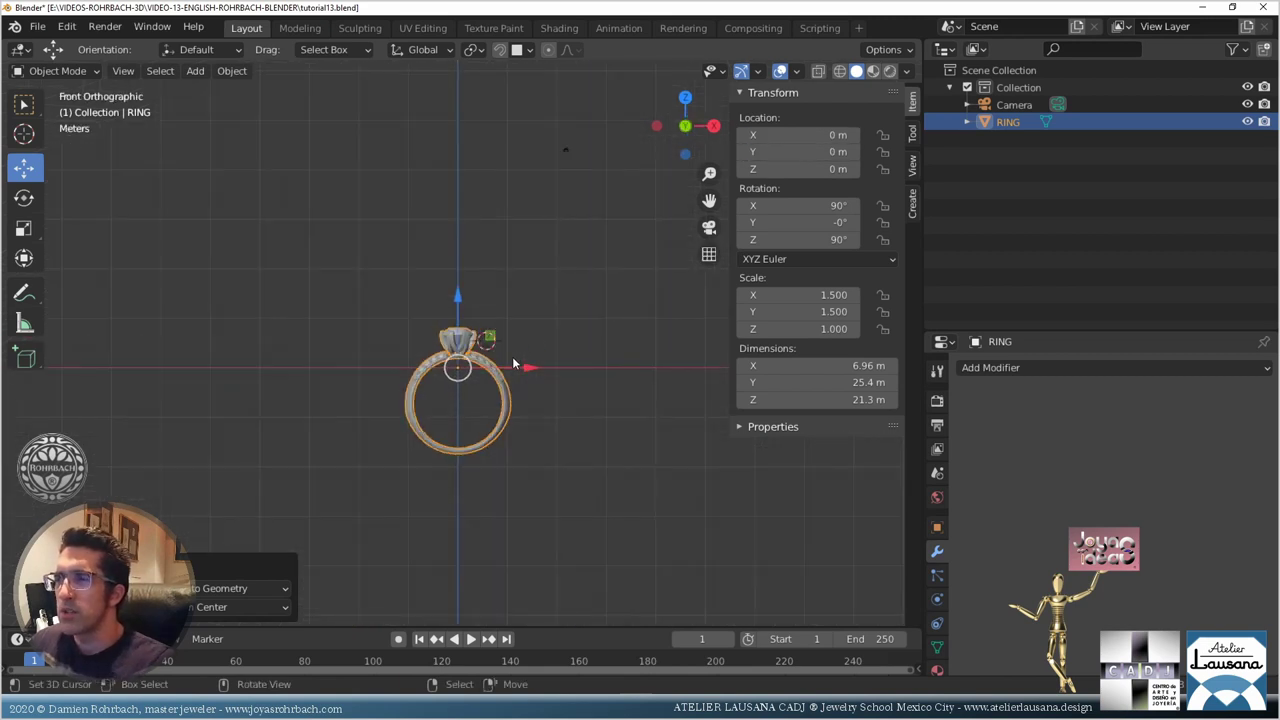
pyautogui.hotkey('ctrl', 's')
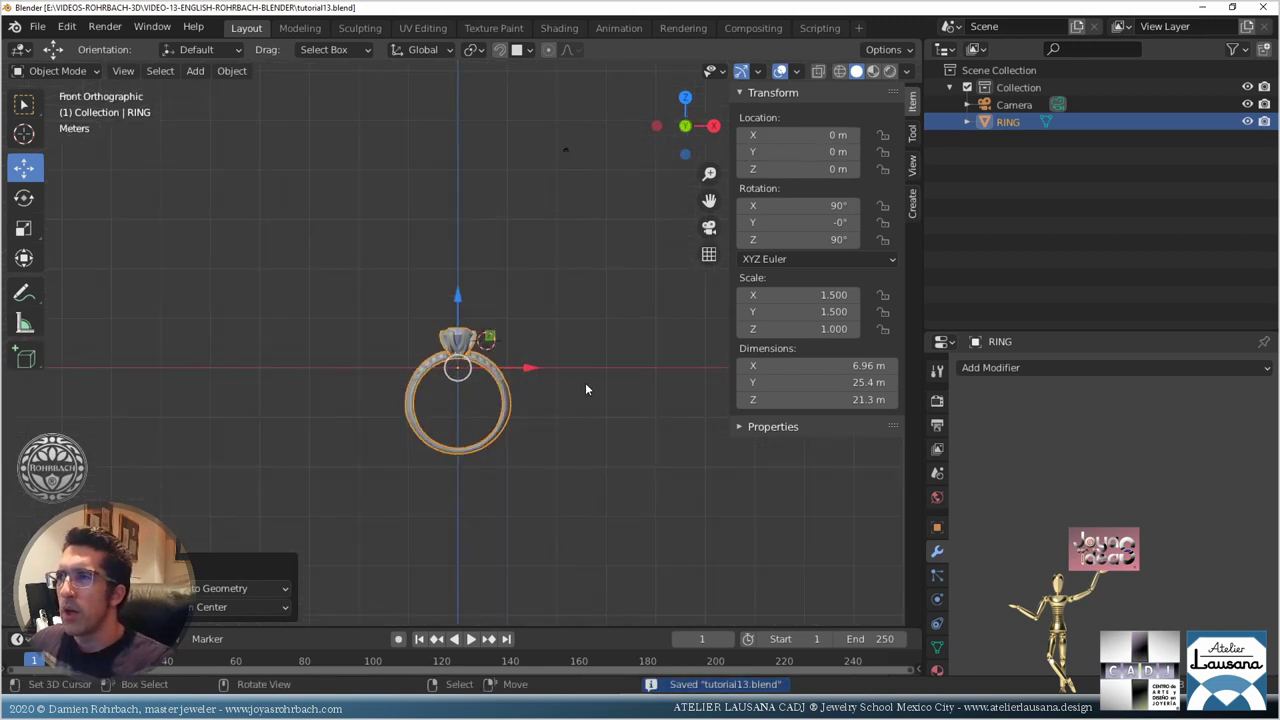
pyautogui.scroll(3, 587, 456)
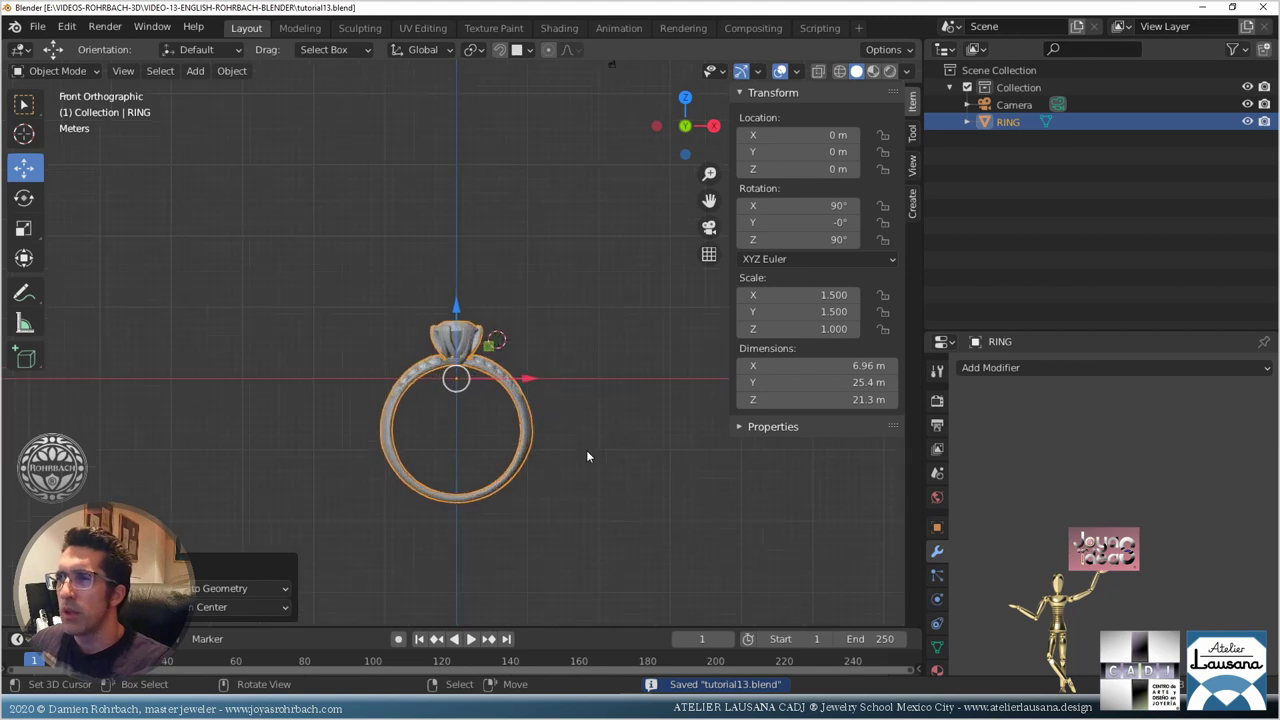
pyautogui.keyDown('shift'); pyautogui.moveTo(584, 437); pyautogui.dragTo(587, 369, button='middle'); pyautogui.keyUp('shift')
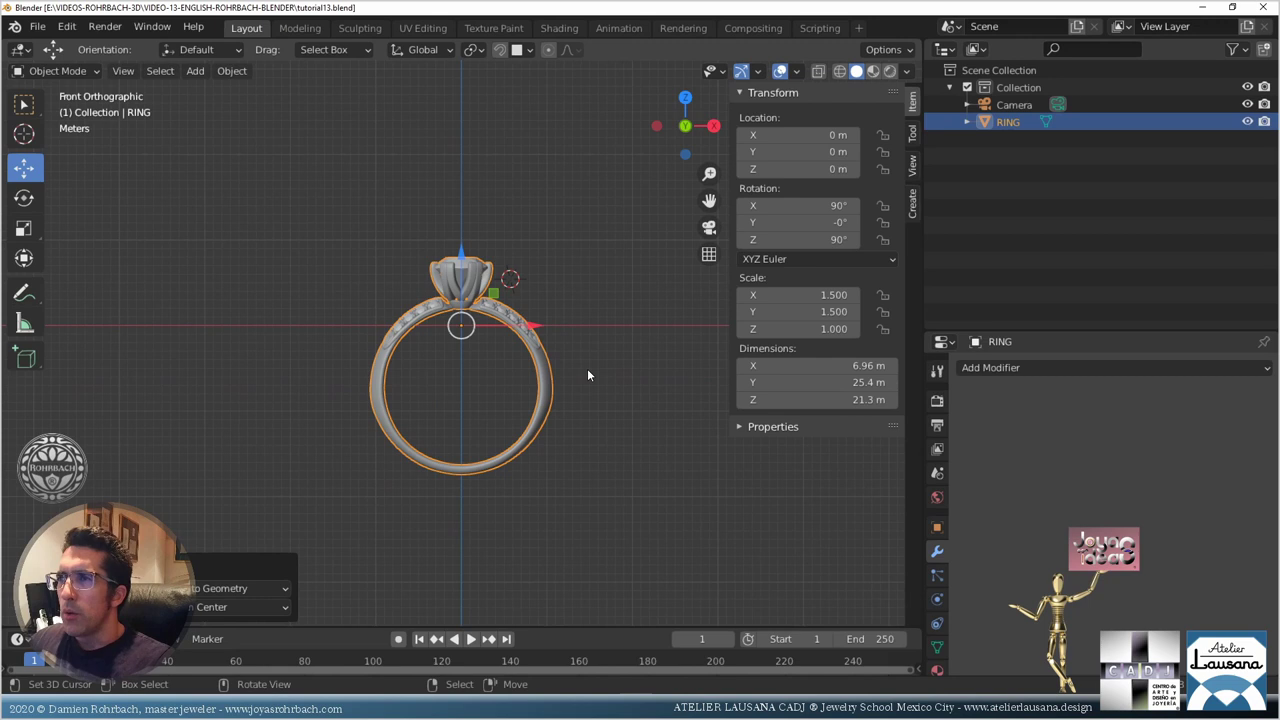
# Step: Change the scene's render engine to Cycles
pyautogui.click(937, 449)
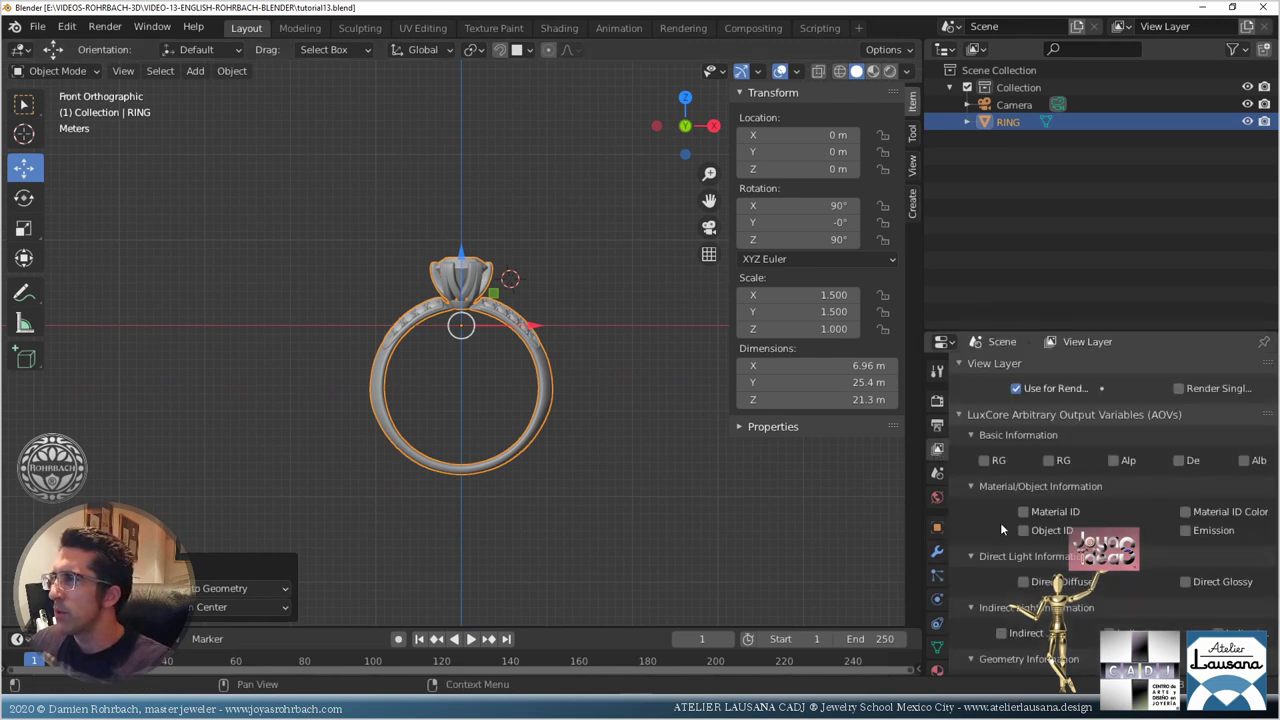
pyautogui.click(937, 400)
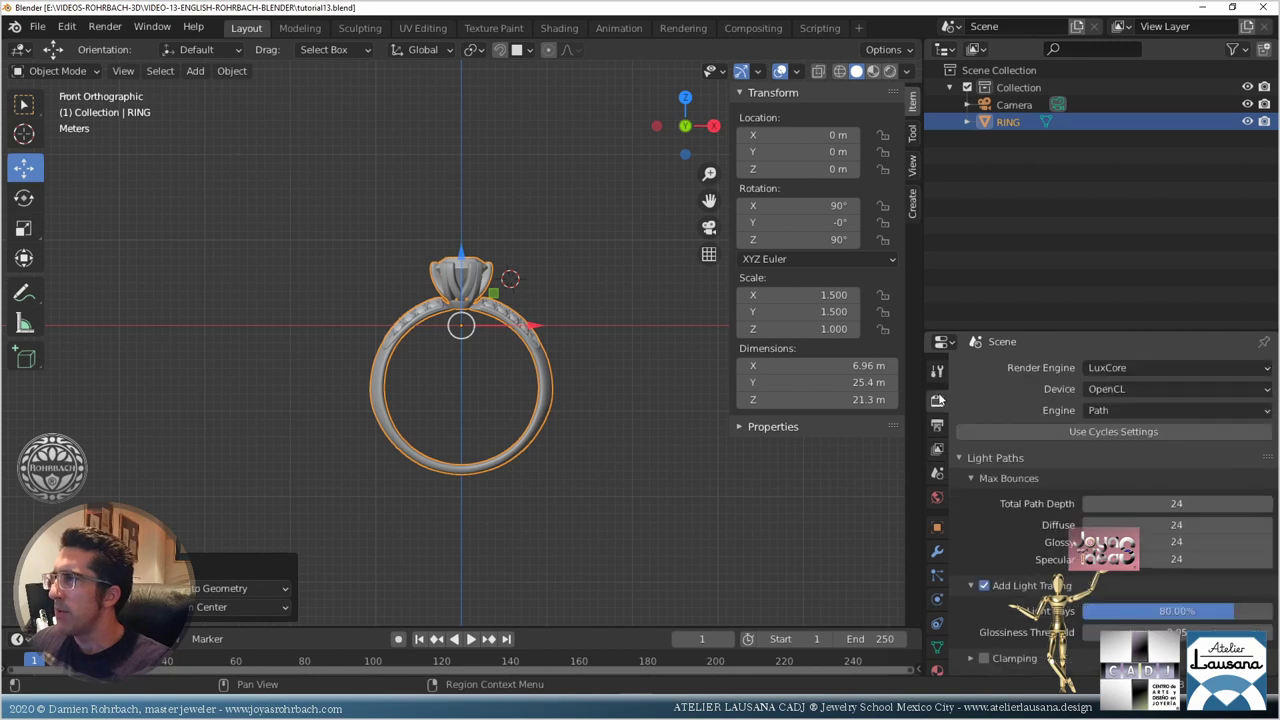
pyautogui.click(1149, 367)
pyautogui.click(1121, 423)
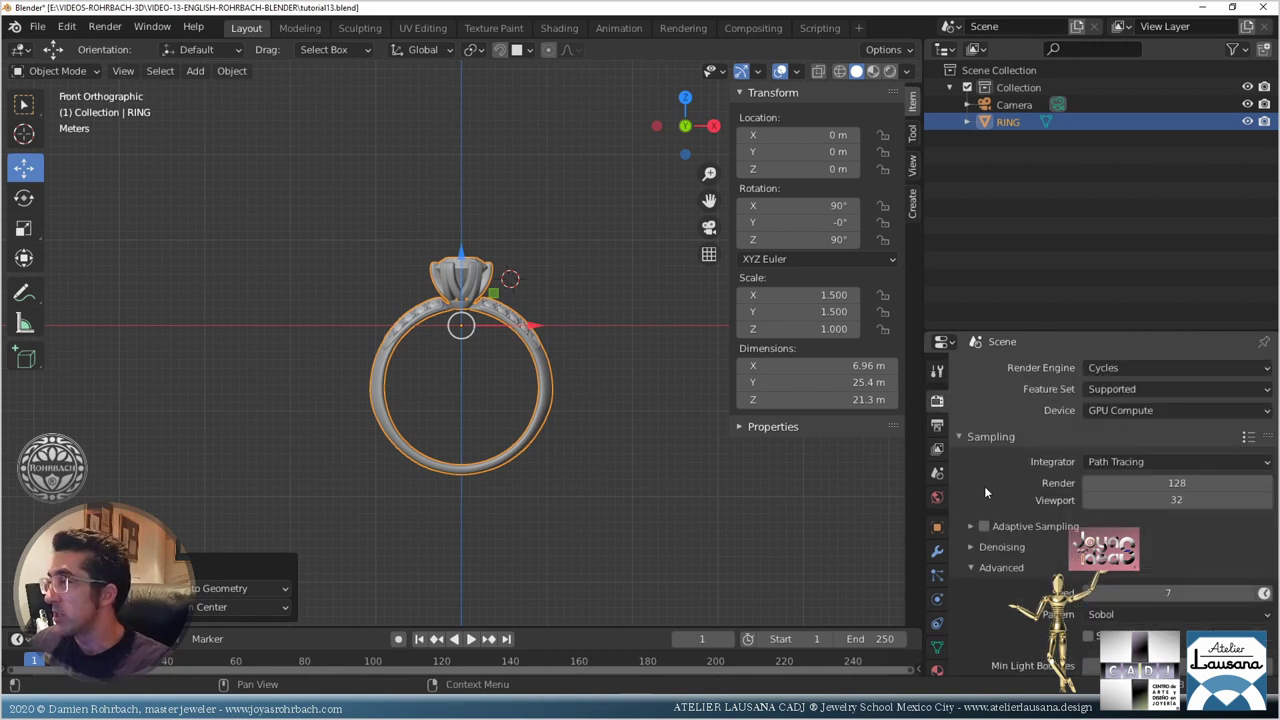
# Step: Remove the WHITE GOLD and DIAMOND materials from the ring and save the file
pyautogui.scroll(-2, 933, 640)
pyautogui.click(937, 622)
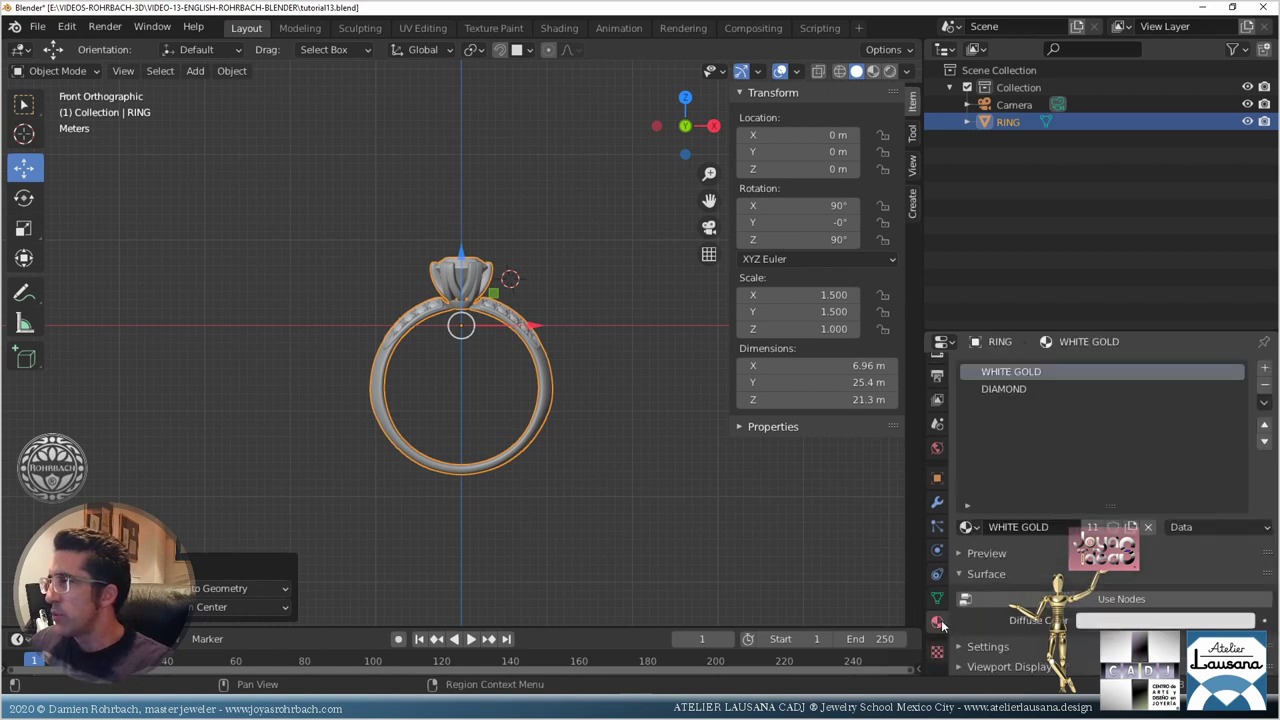
pyautogui.click(1264, 388)
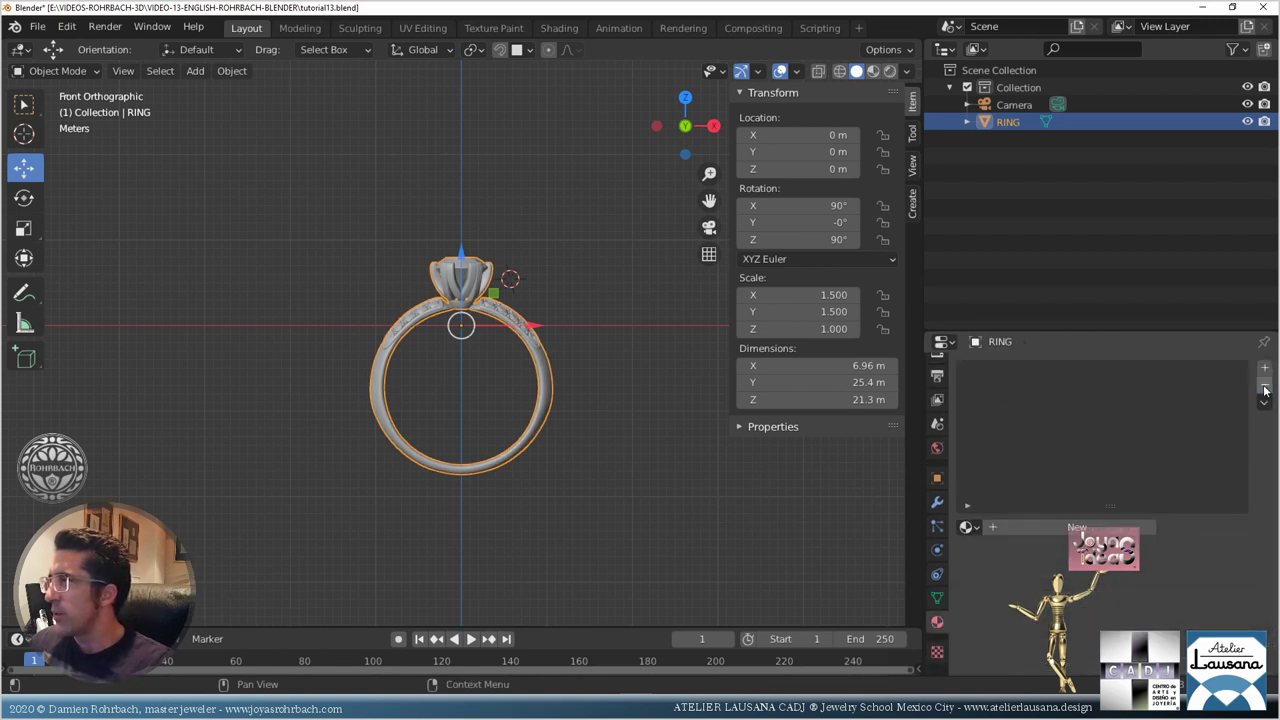
pyautogui.hotkey('ctrl', 's')
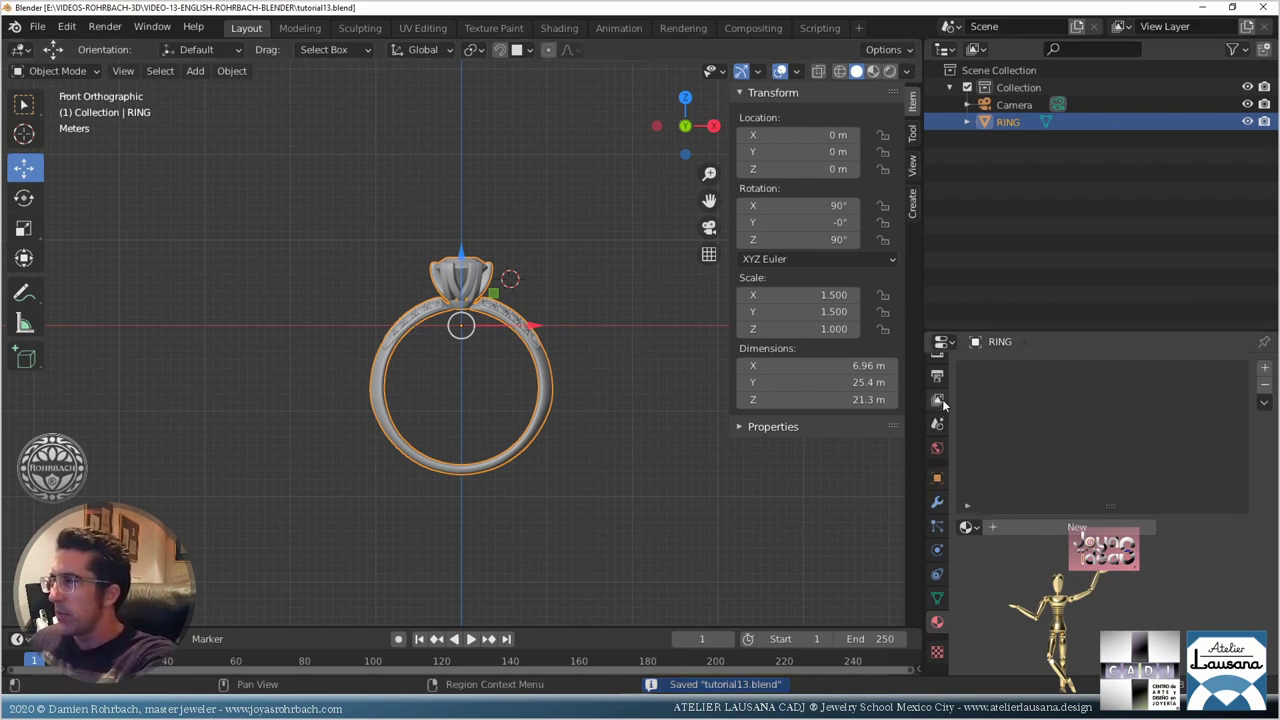
# Step: Look through the World, View Layer and ring Object properties for leftover settings, saving the file
pyautogui.click(937, 448)
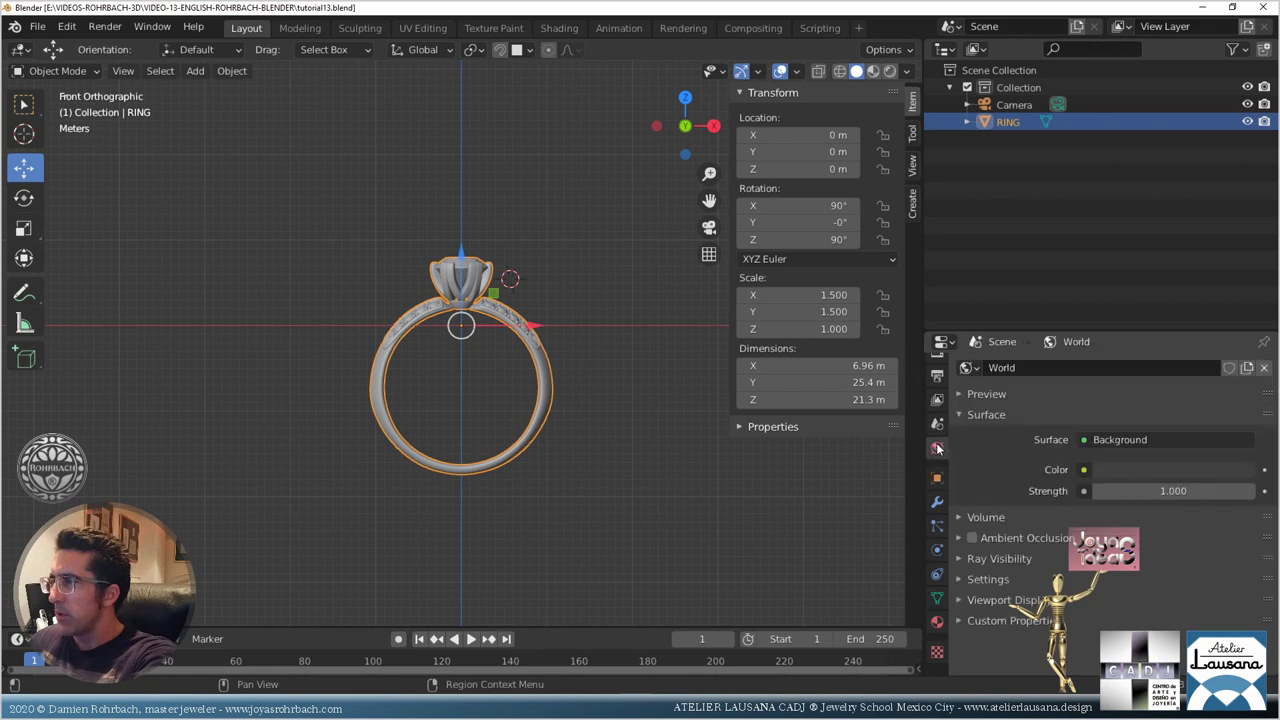
pyautogui.click(937, 399)
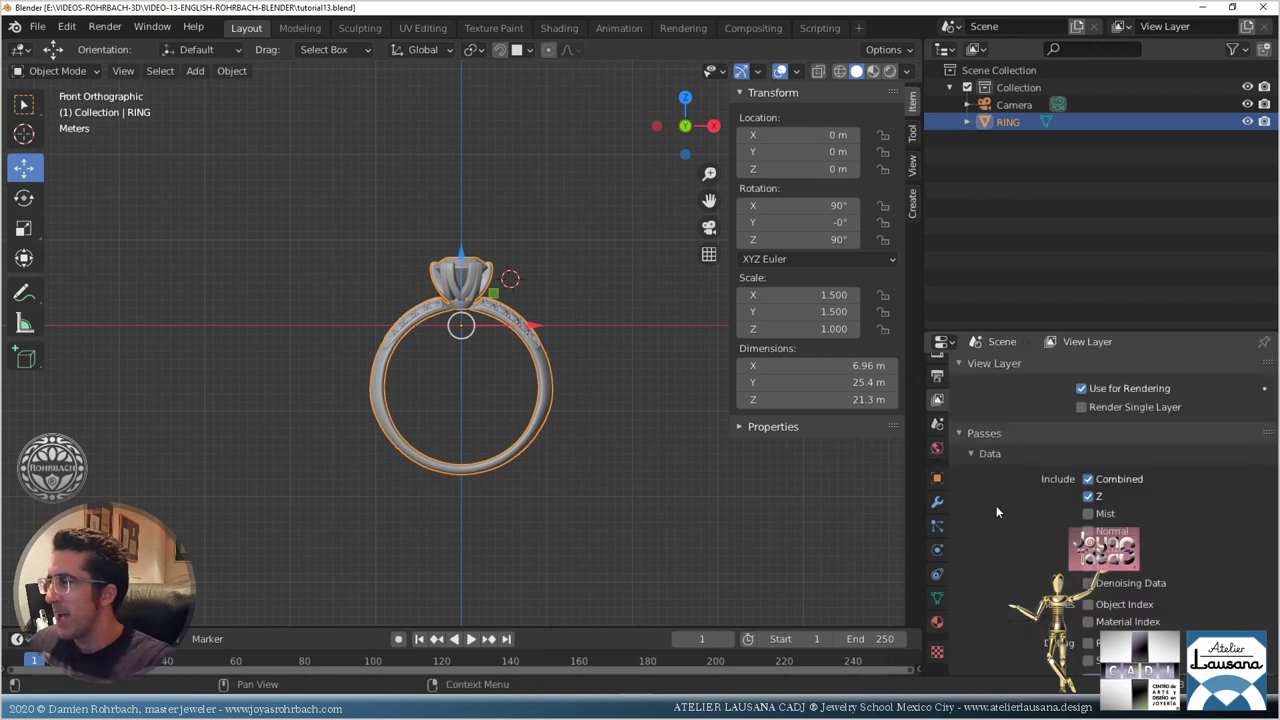
pyautogui.scroll(-12, 991, 504)
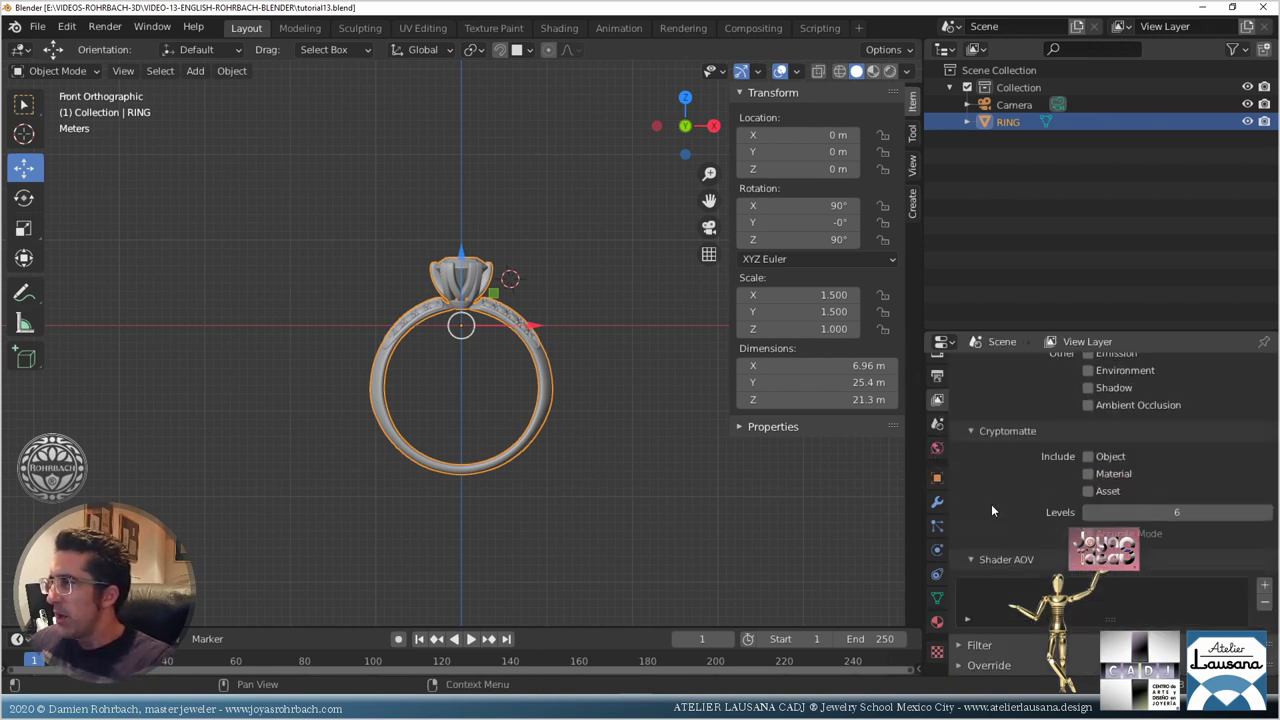
pyautogui.scroll(6, 991, 504)
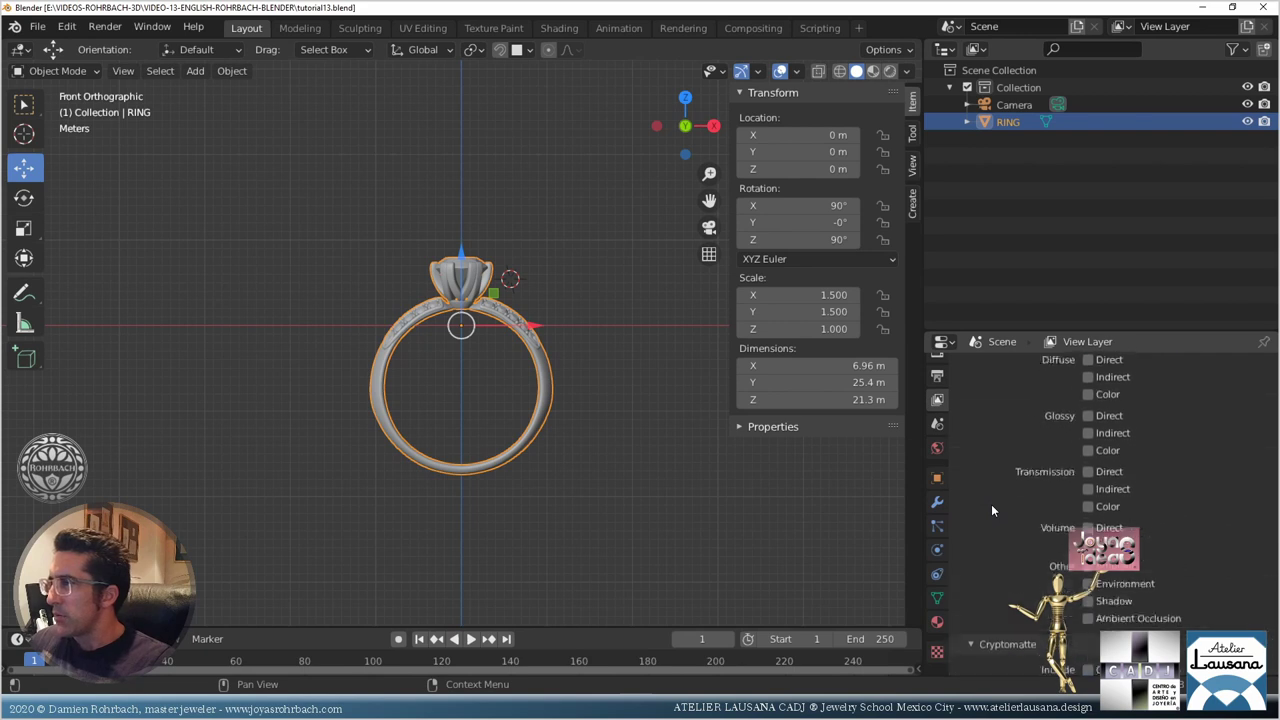
pyautogui.click(938, 478)
pyautogui.hotkey('ctrl', 's')
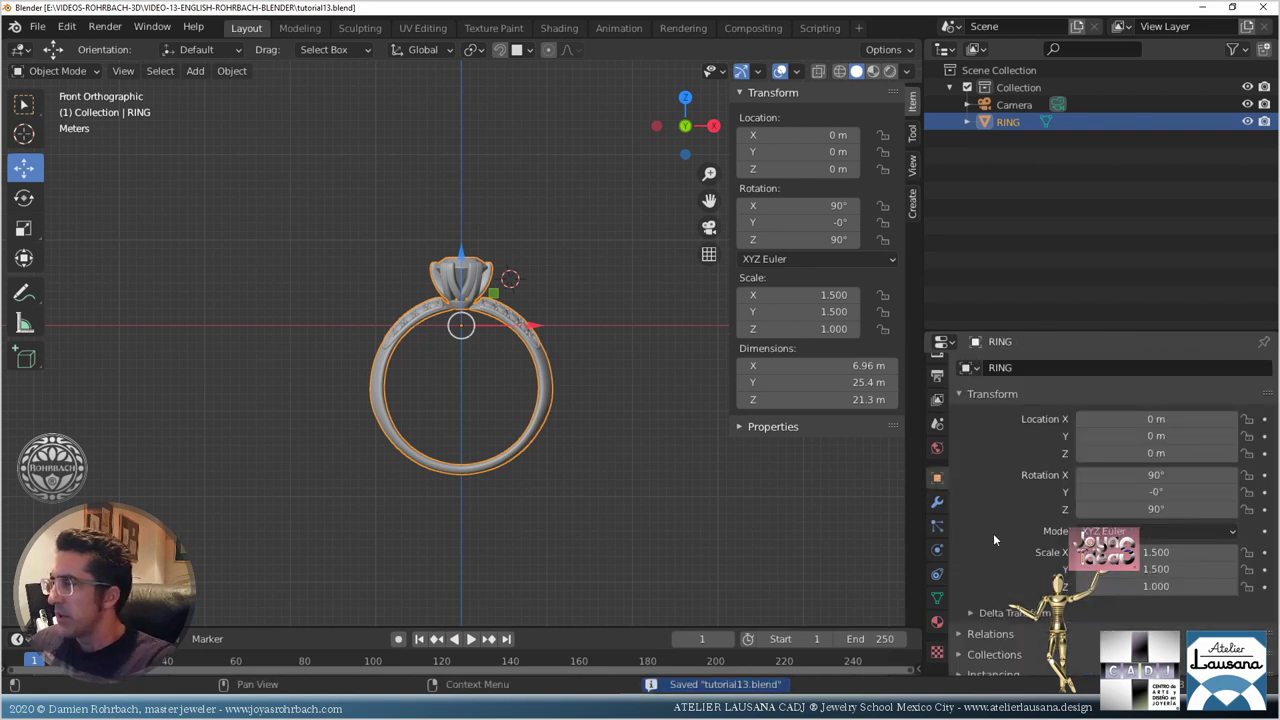
pyautogui.scroll(-4, 992, 528)
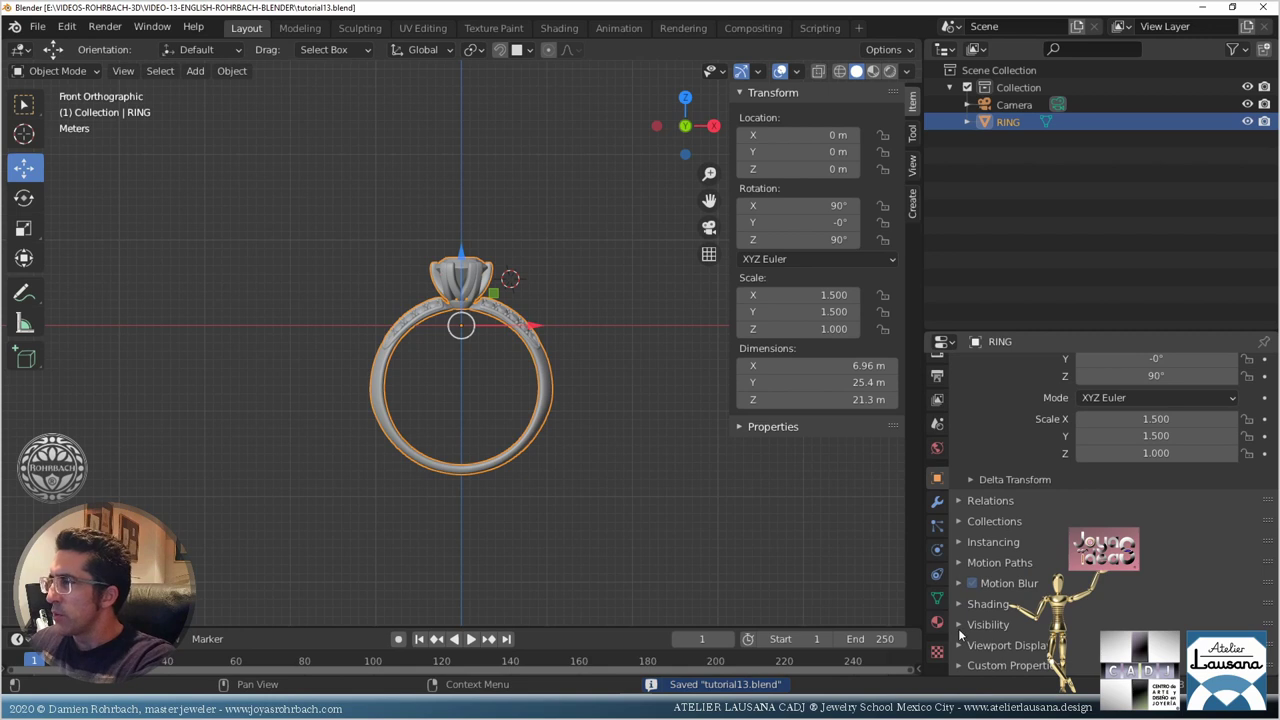
# Step: Turn off the ring's ray visibility options, from Camera, Diffuse and Glossy down through Transmission and Volume Scatter, and save the file
pyautogui.click(958, 624)
pyautogui.scroll(-5, 1028, 505)
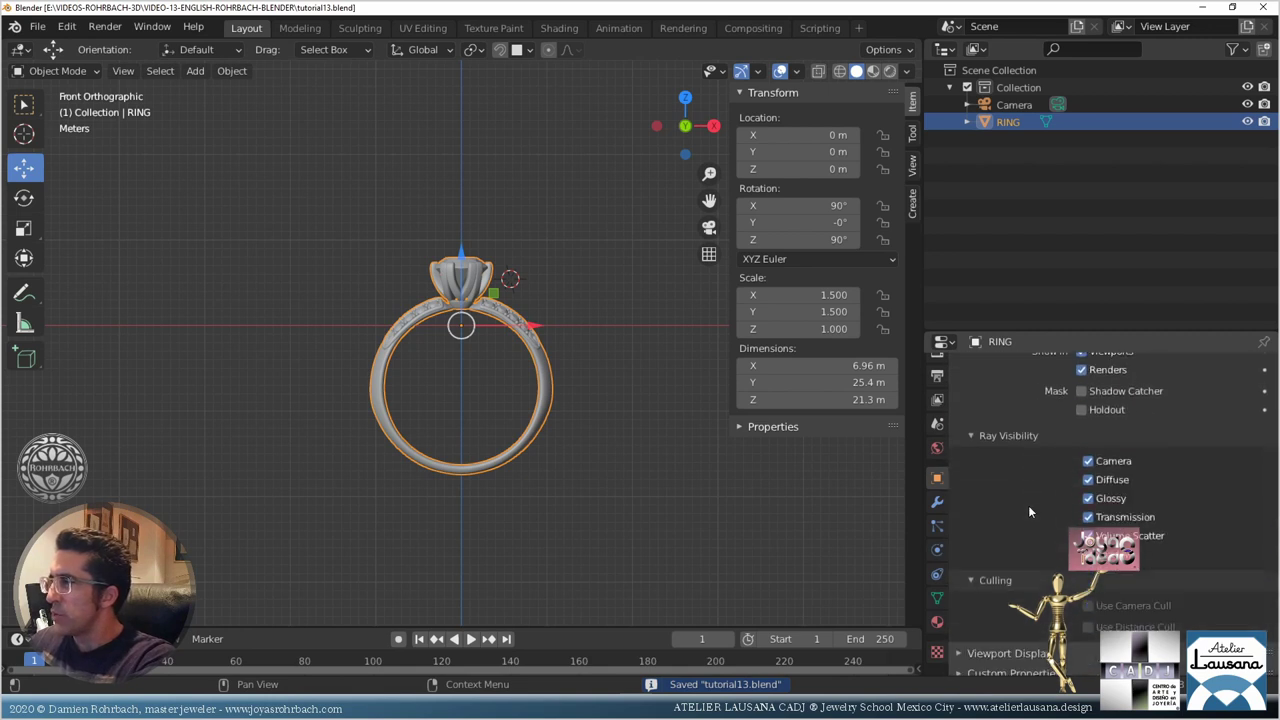
pyautogui.moveTo(1088, 530); pyautogui.dragTo(1089, 484)
pyautogui.click(1090, 461)
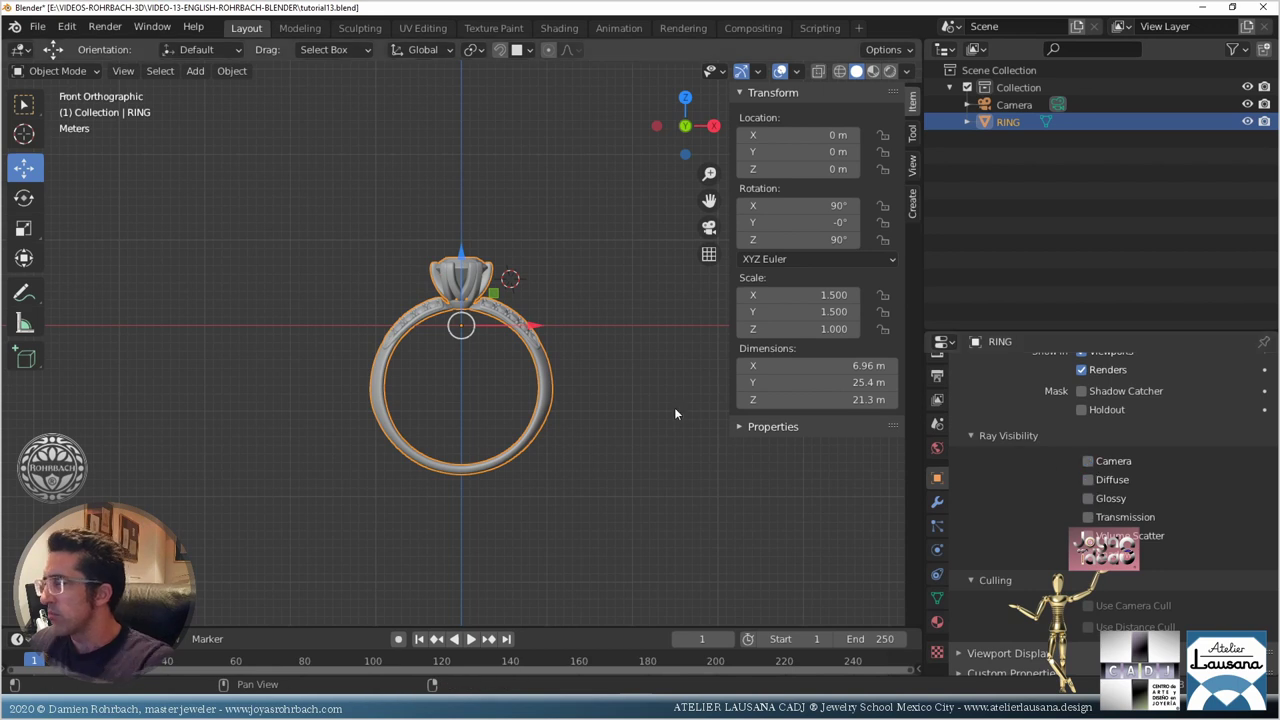
pyautogui.hotkey('ctrl', 's')
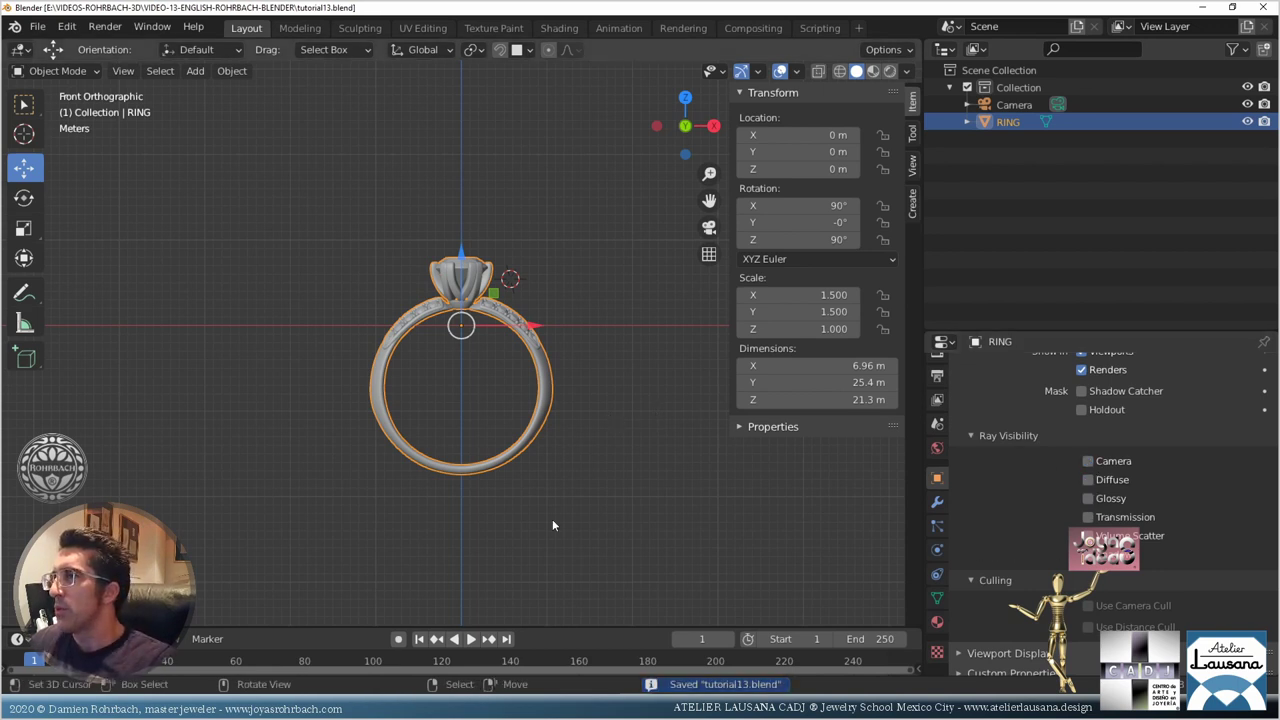
# Step: Look through the camera and set its lens to Orthographic with an orthographic scale of 65
pyautogui.scroll(-2, 512, 500)
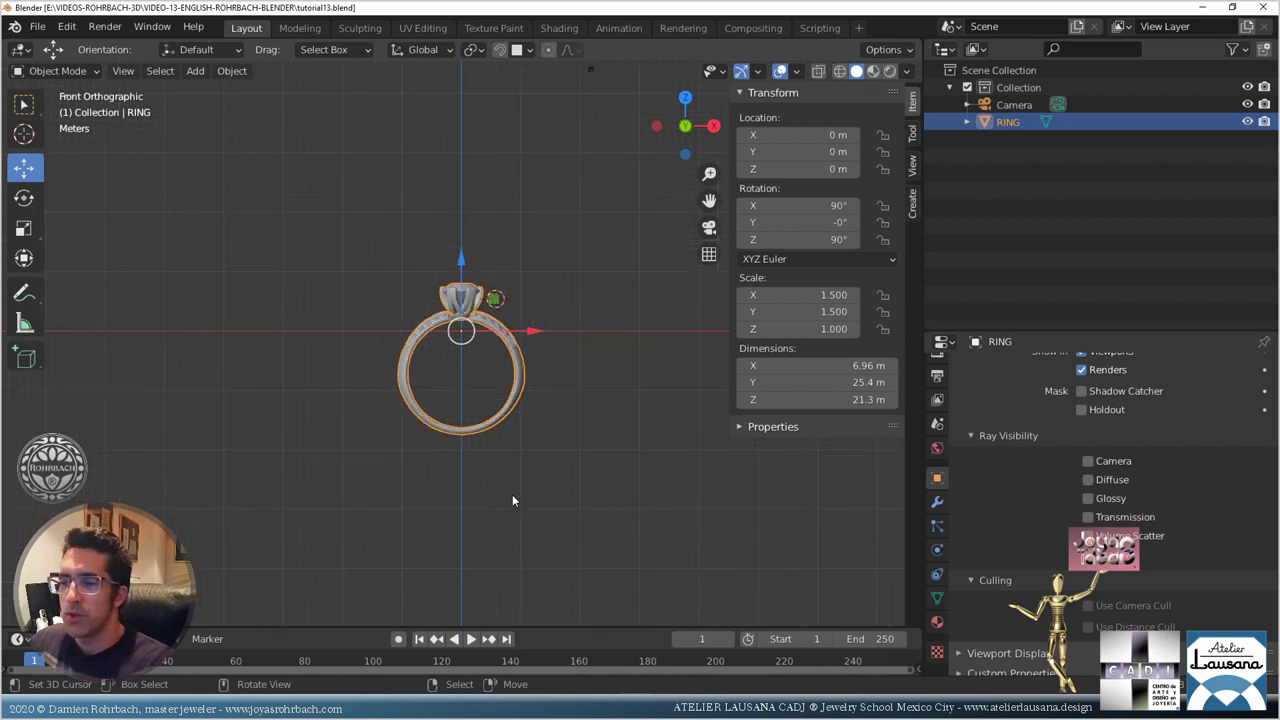
pyautogui.press('KP_0')
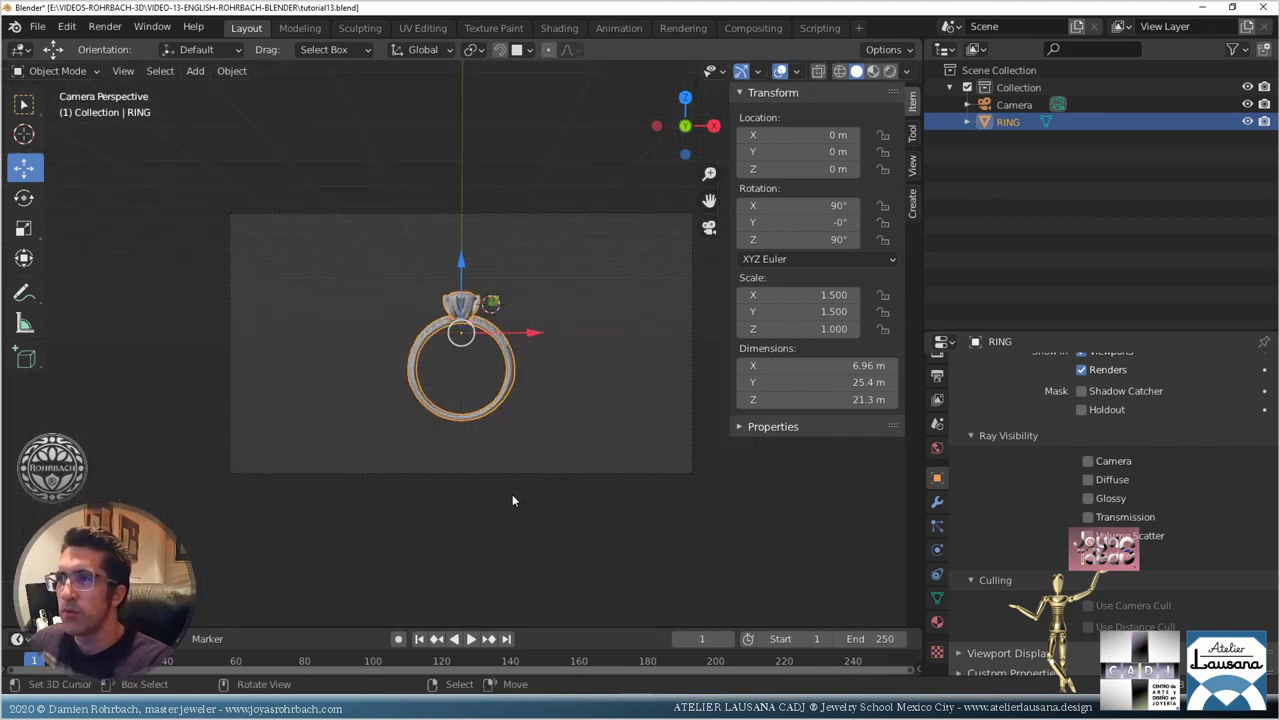
pyautogui.click(1003, 104)
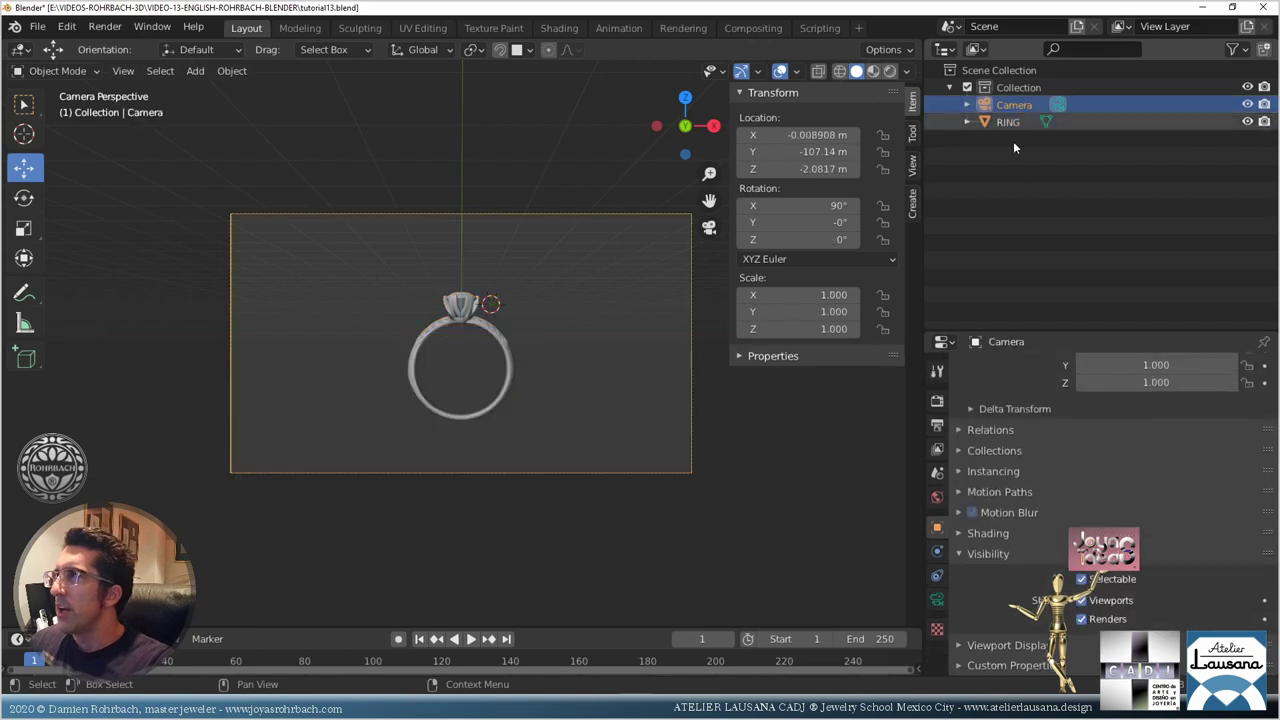
pyautogui.click(937, 599)
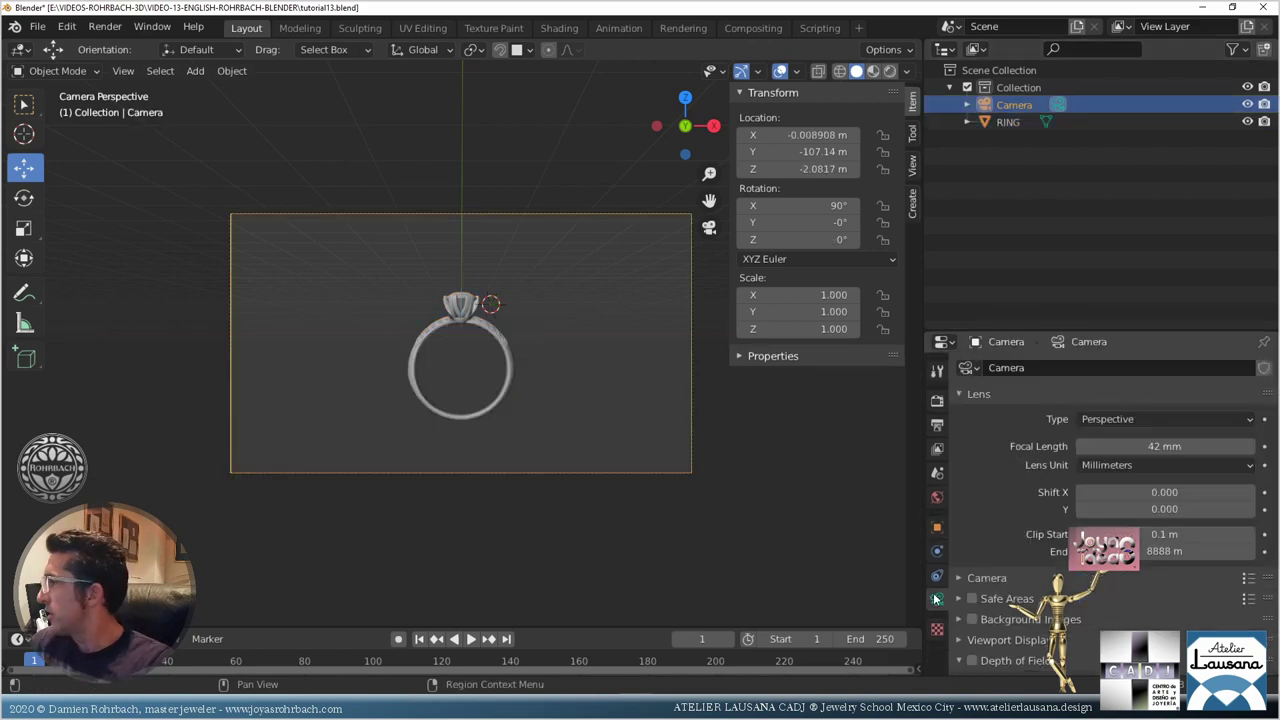
pyautogui.click(1127, 419)
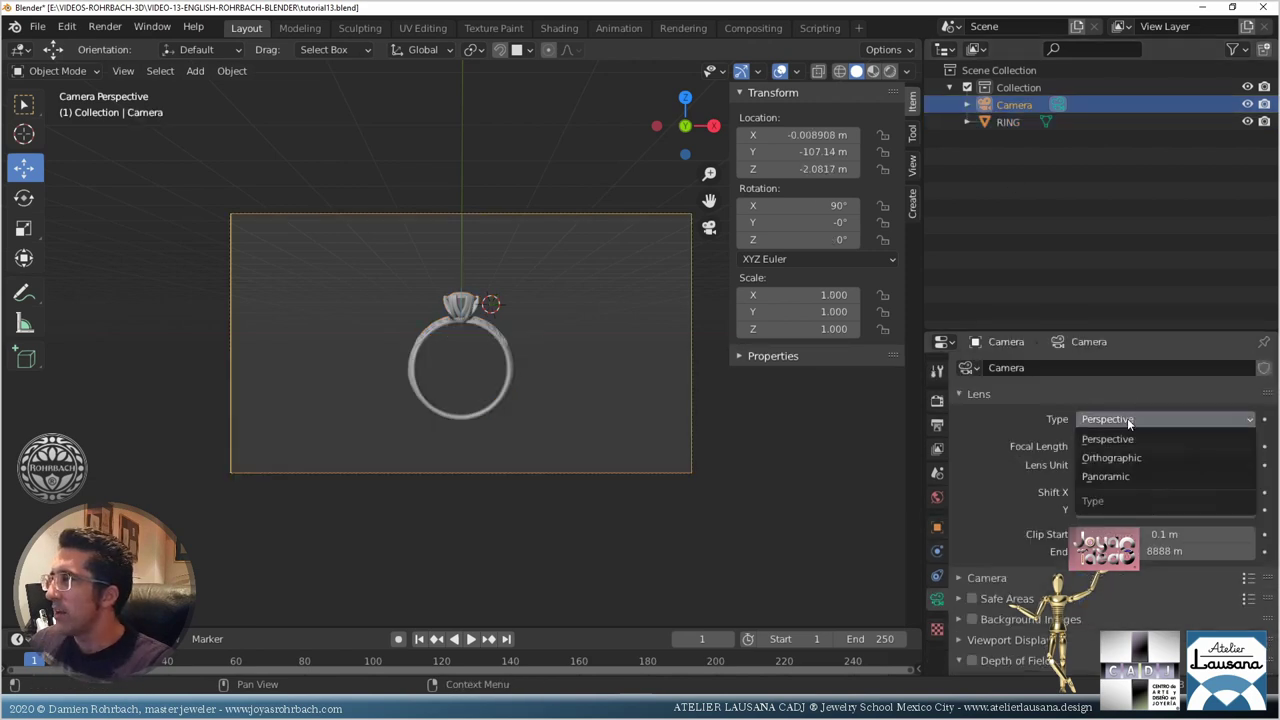
pyautogui.click(1111, 457)
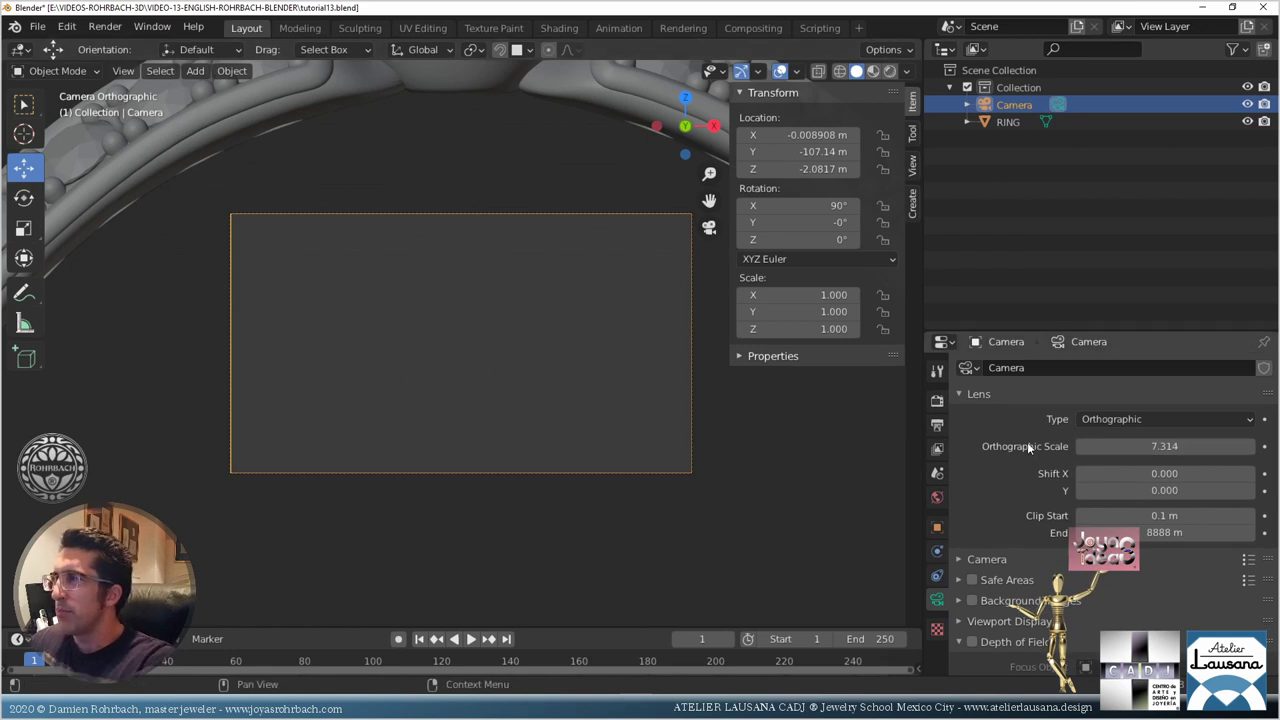
pyautogui.click(1138, 446)
pyautogui.write('65')
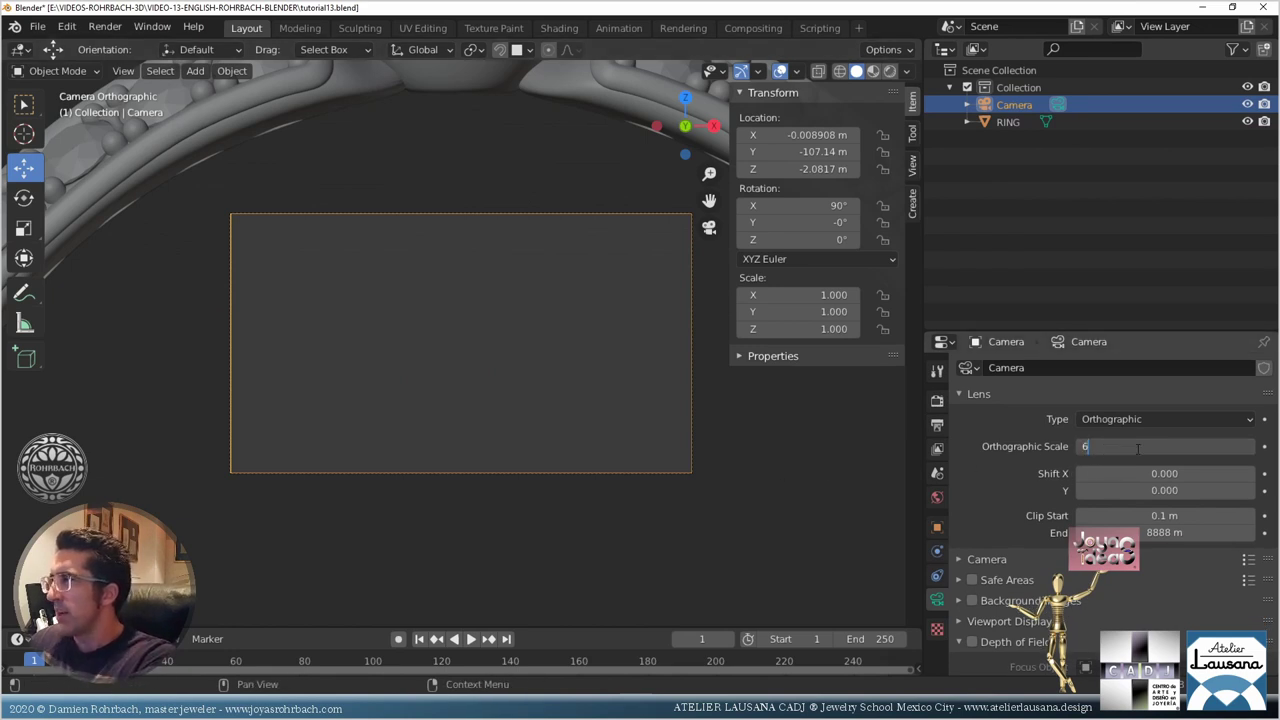
pyautogui.press('Return')
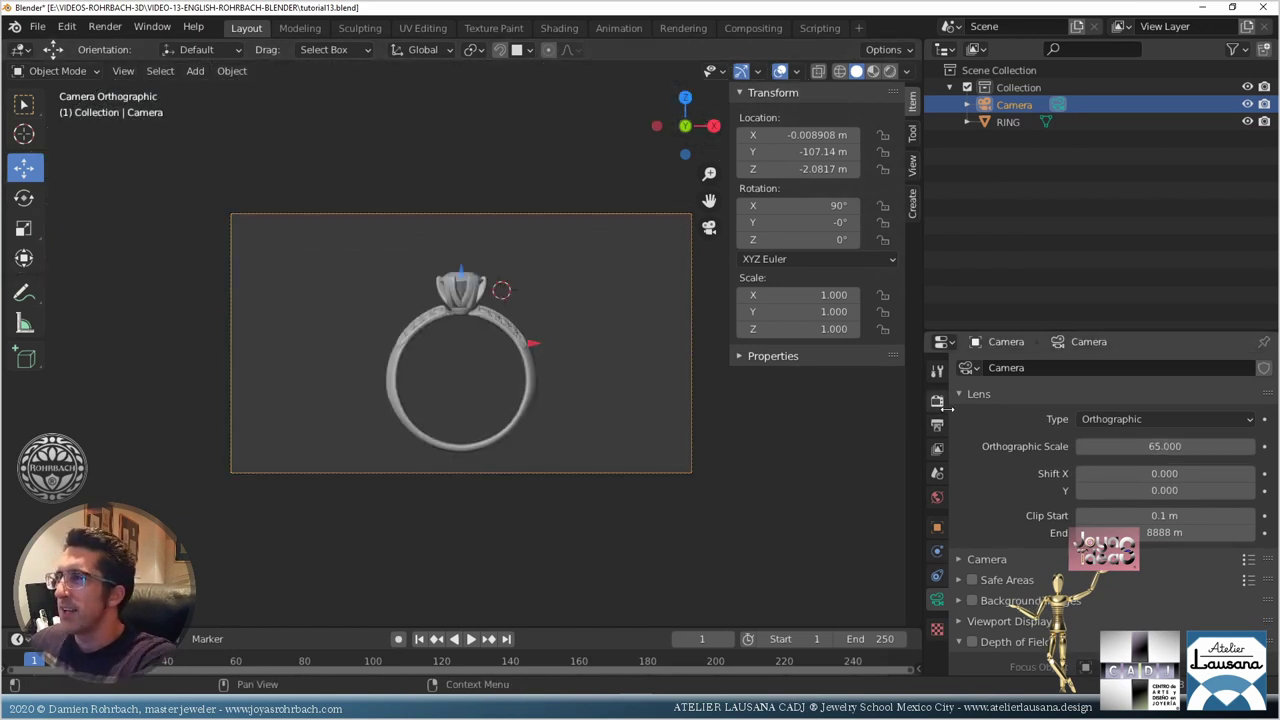
# Step: Set the render output to a square format with 1920 px Y resolution at 100%, and save the file
pyautogui.click(937, 424)
pyautogui.doubleClick(1122, 423)
pyautogui.write('100')
pyautogui.press('Return')
pyautogui.doubleClick(1172, 405)
pyautogui.write('192')
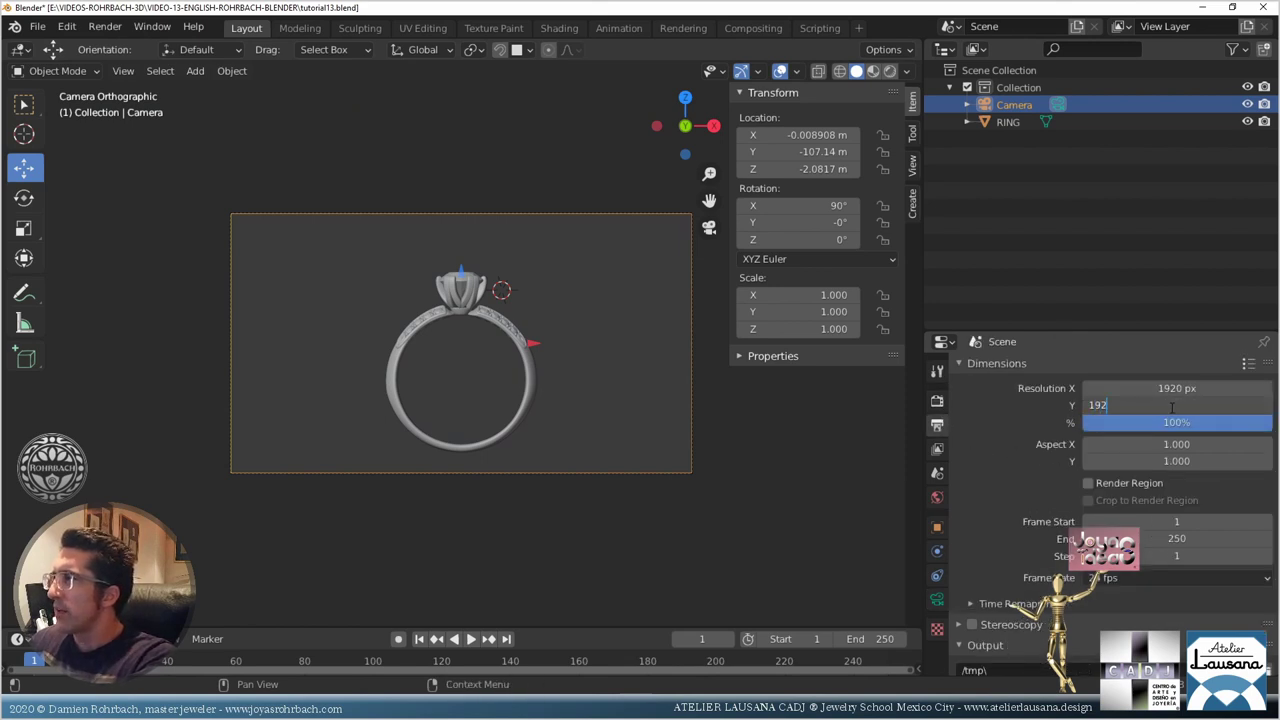
pyautogui.write('0')
pyautogui.press('Return')
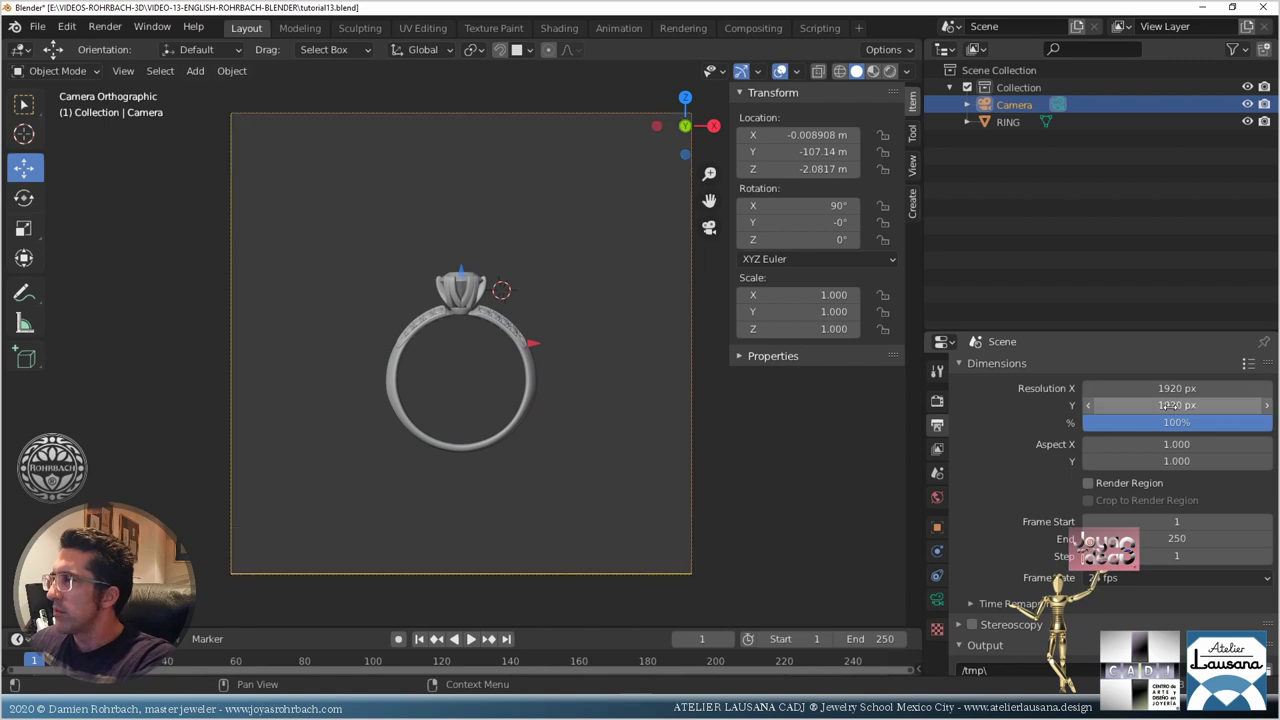
pyautogui.hotkey('ctrl', 's')
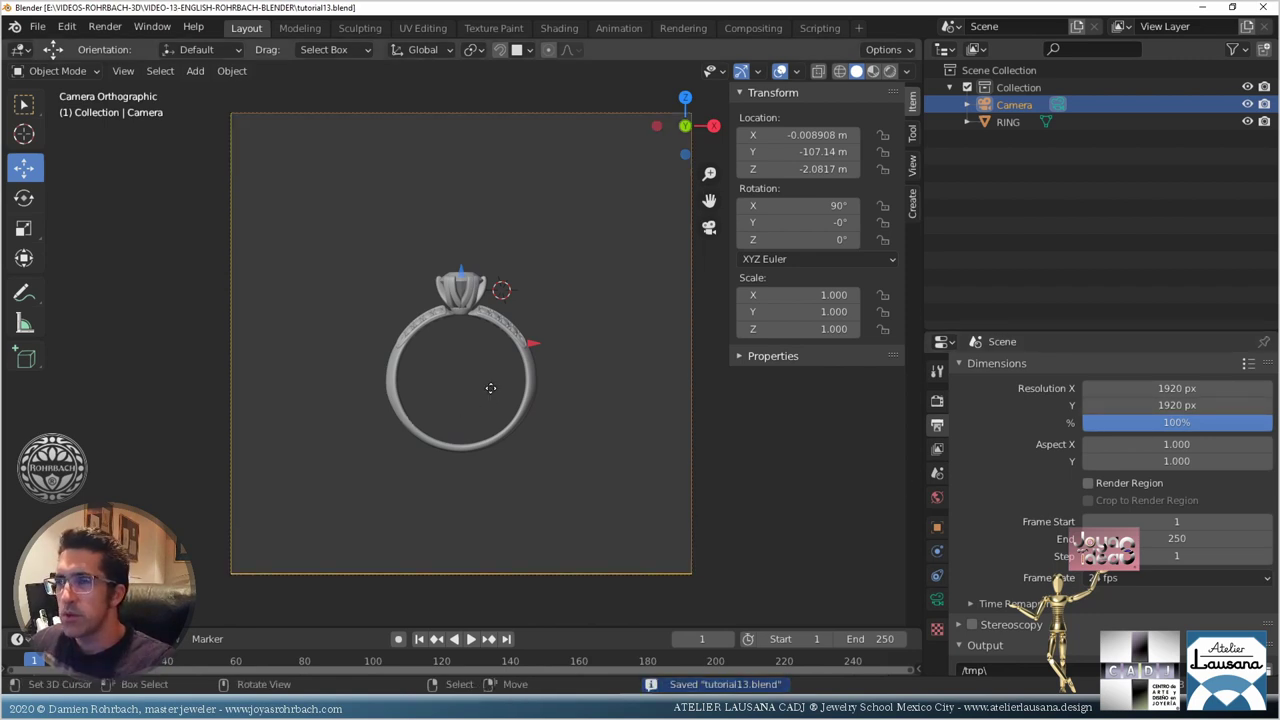
# Step: Move the camera about 10.1 m along X and 6.6 m along Z to frame the ring lower left, and select the ring
pyautogui.press('g')
pyautogui.click(562, 341)
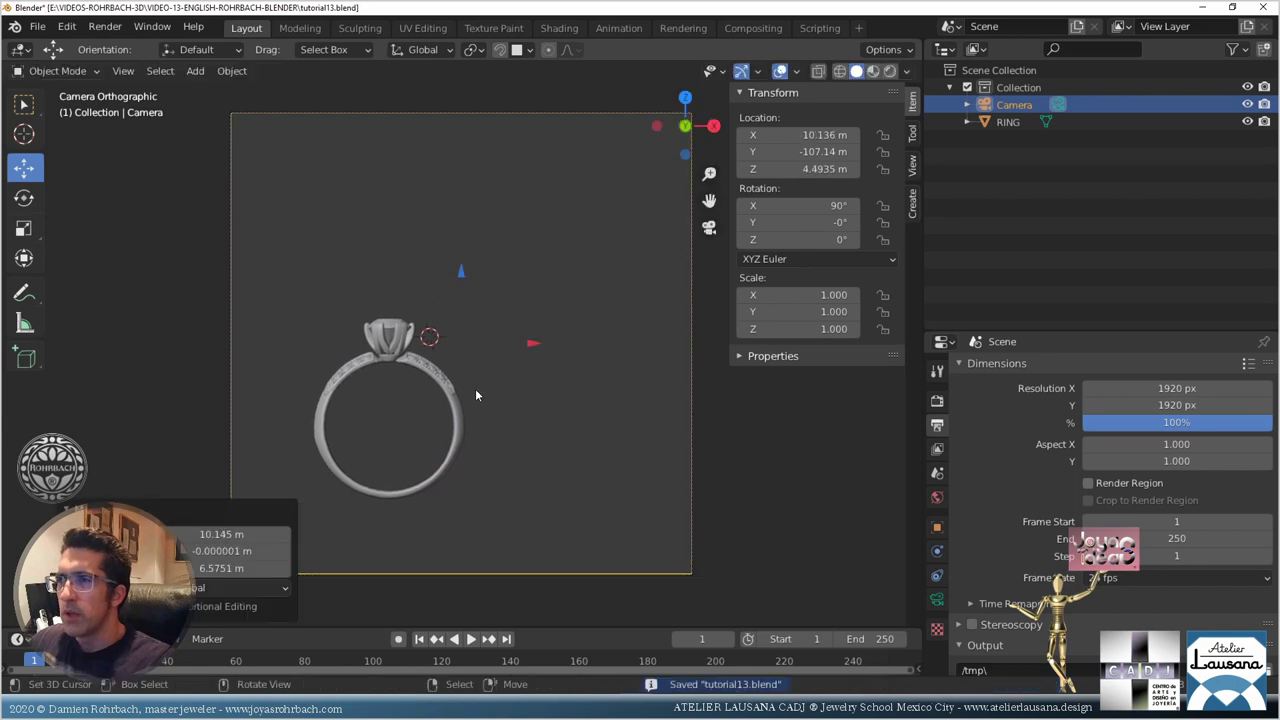
pyautogui.click(452, 385)
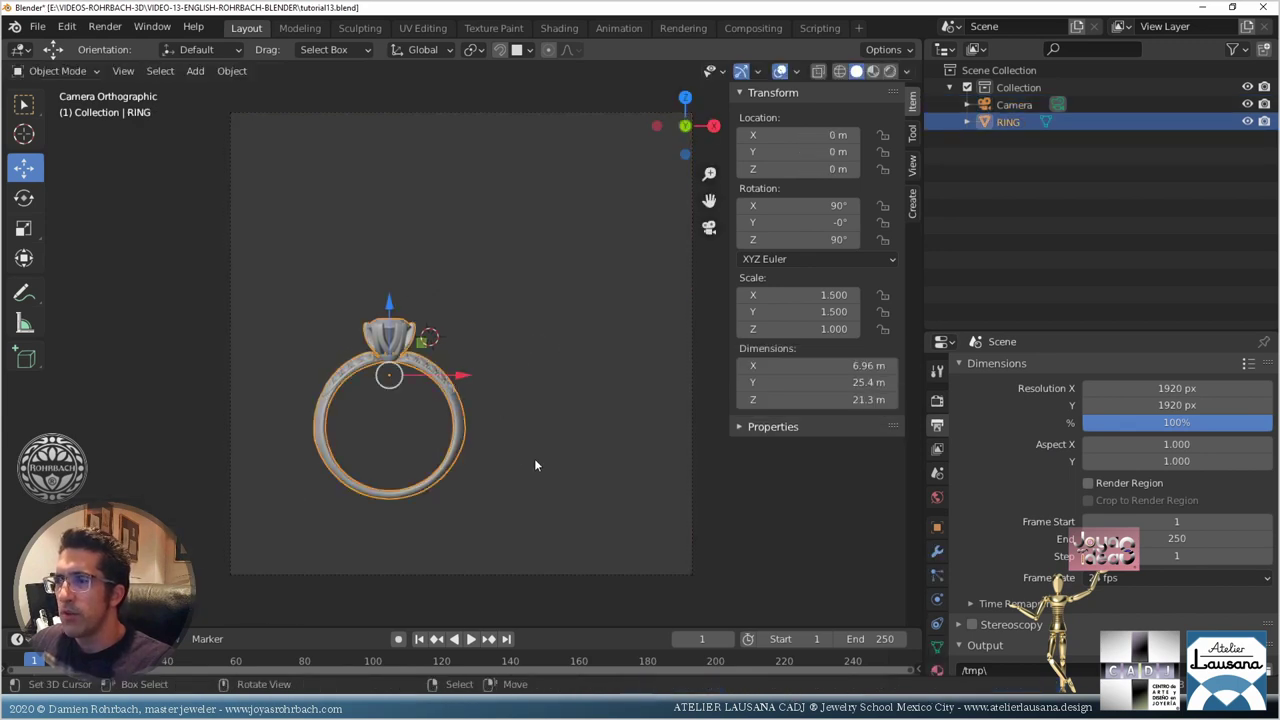
# Step: Preview the camera view in rendered shading with overlays and gizmos hidden, return to solid shading, save the file and show them again
pyautogui.click(890, 74)
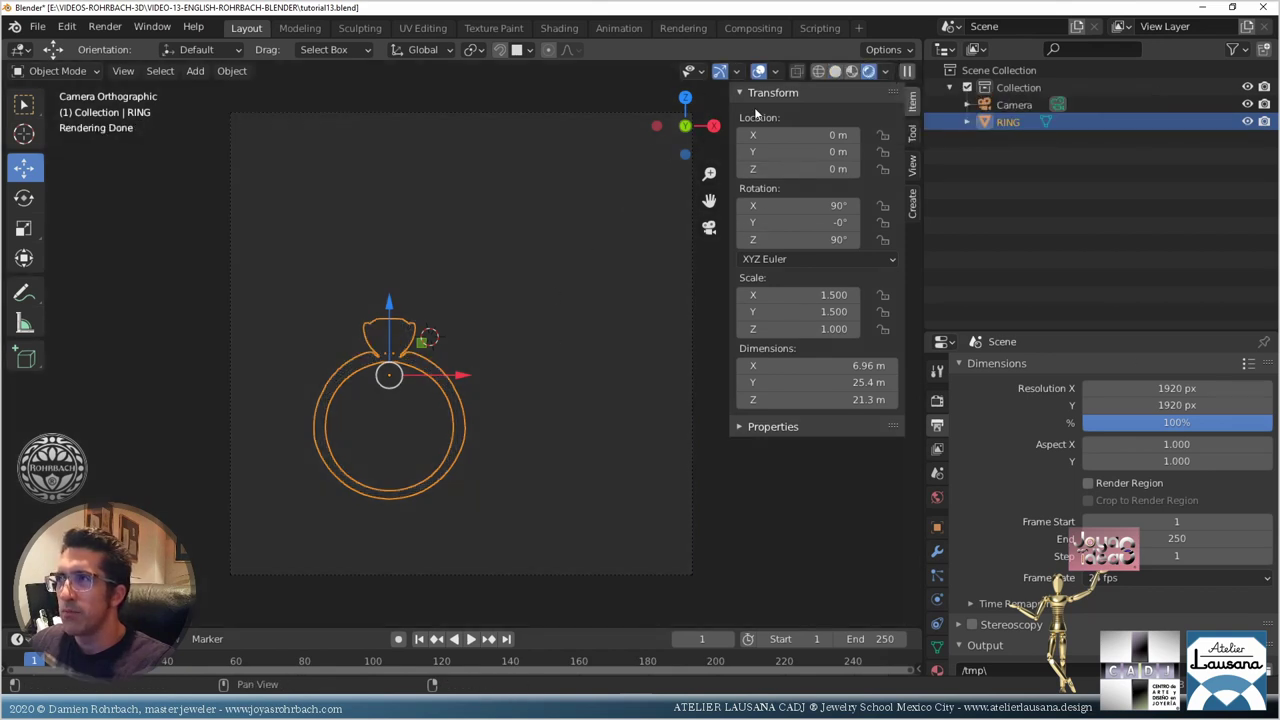
pyautogui.click(758, 73)
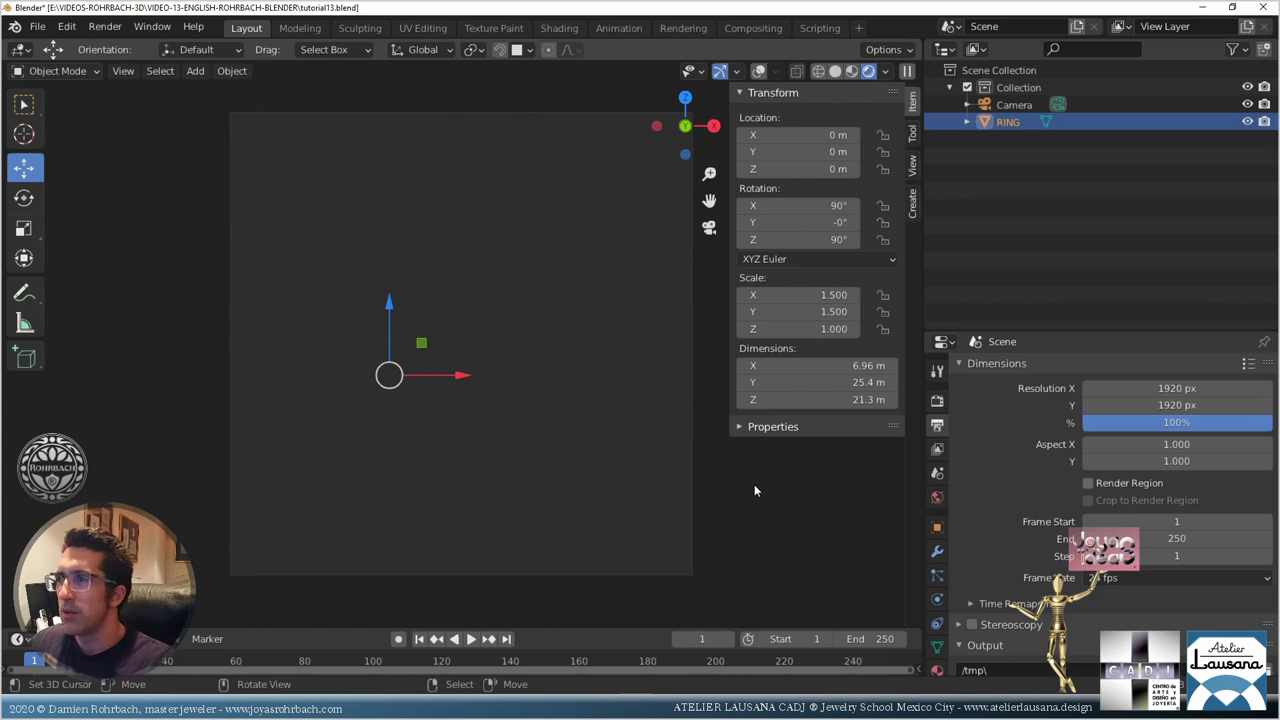
pyautogui.click(720, 71)
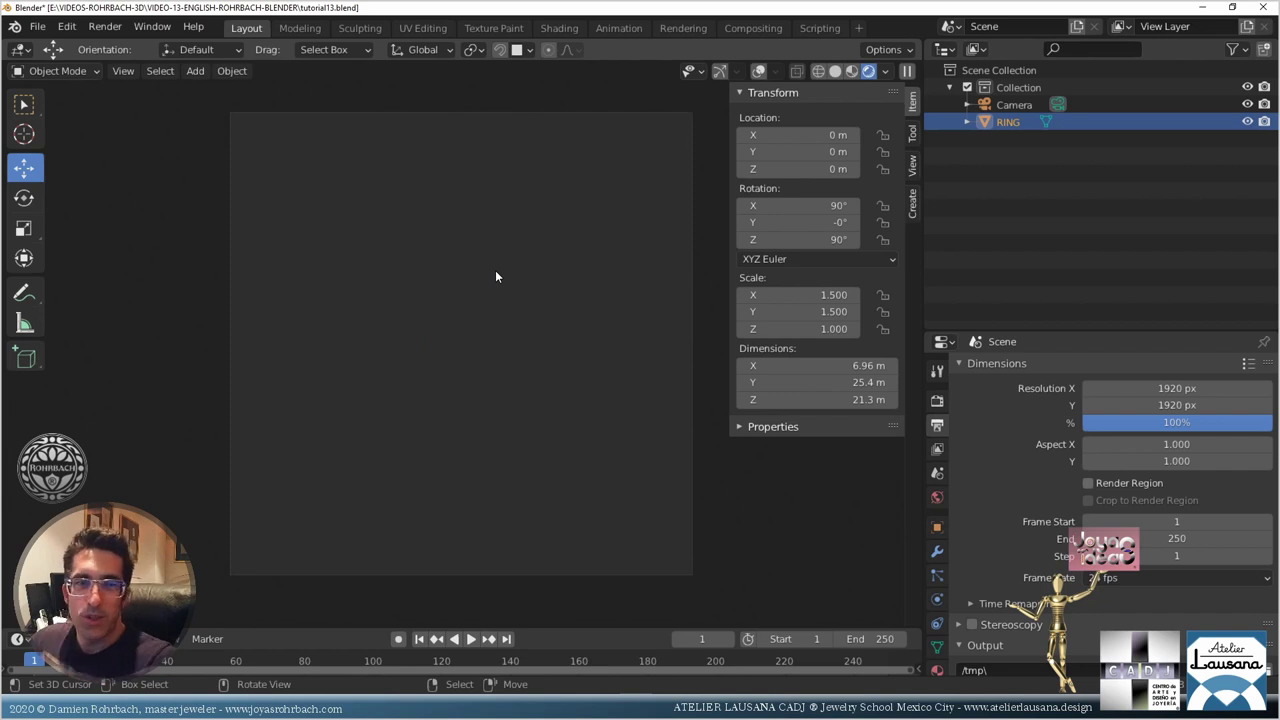
pyautogui.click(833, 73)
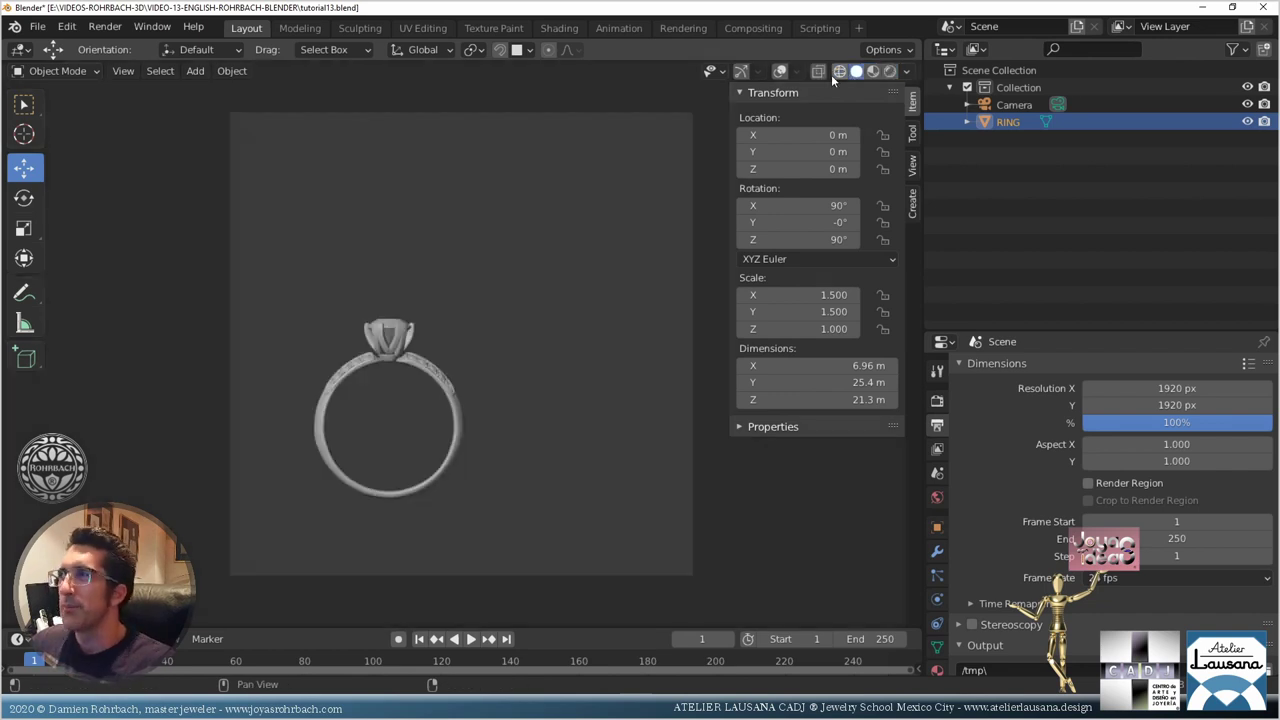
pyautogui.hotkey('ctrl', 's')
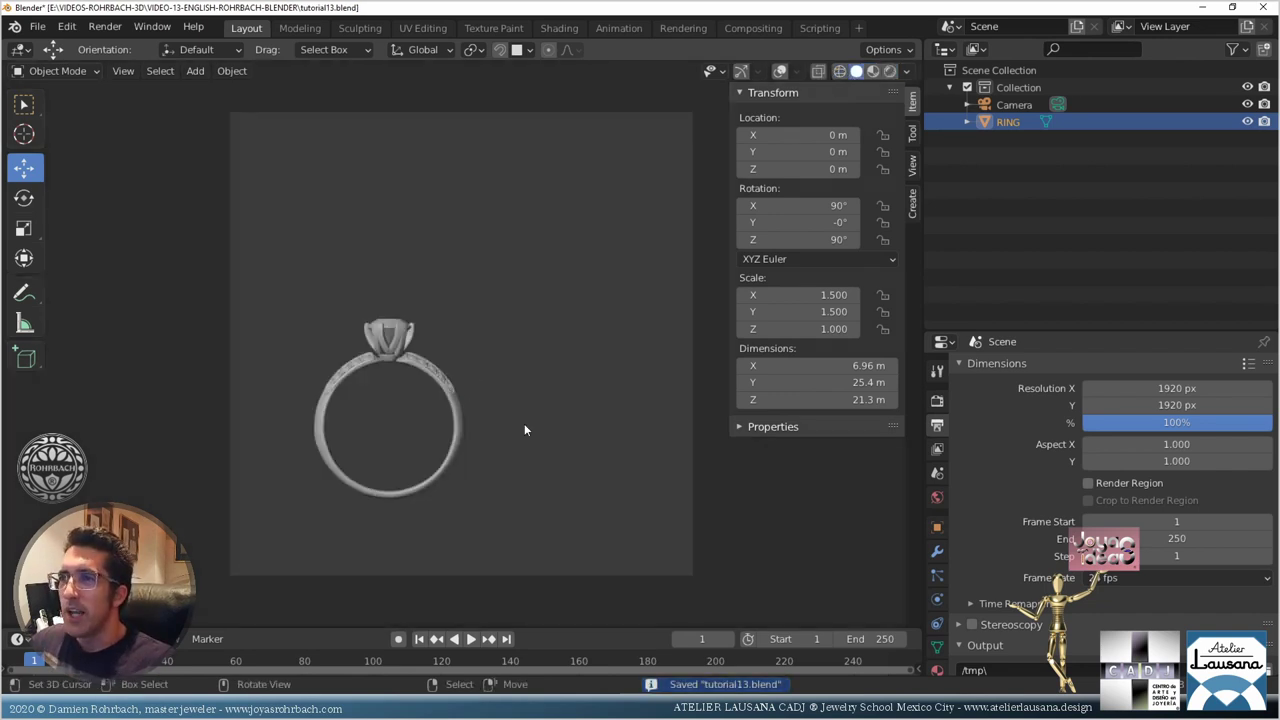
pyautogui.click(740, 74)
pyautogui.click(784, 72)
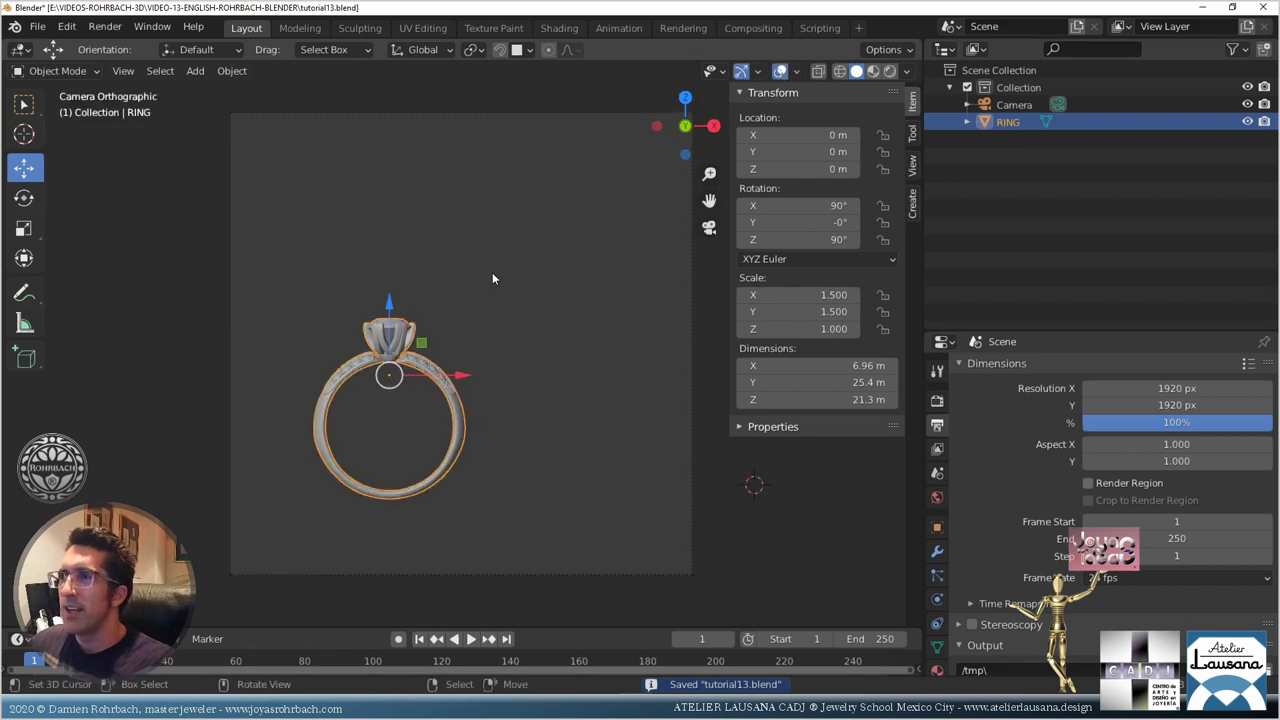
# Step: Duplicate the ring and move the copy 26 m along X
pyautogui.hotkey('shift', 'd')
pyautogui.press('Escape')
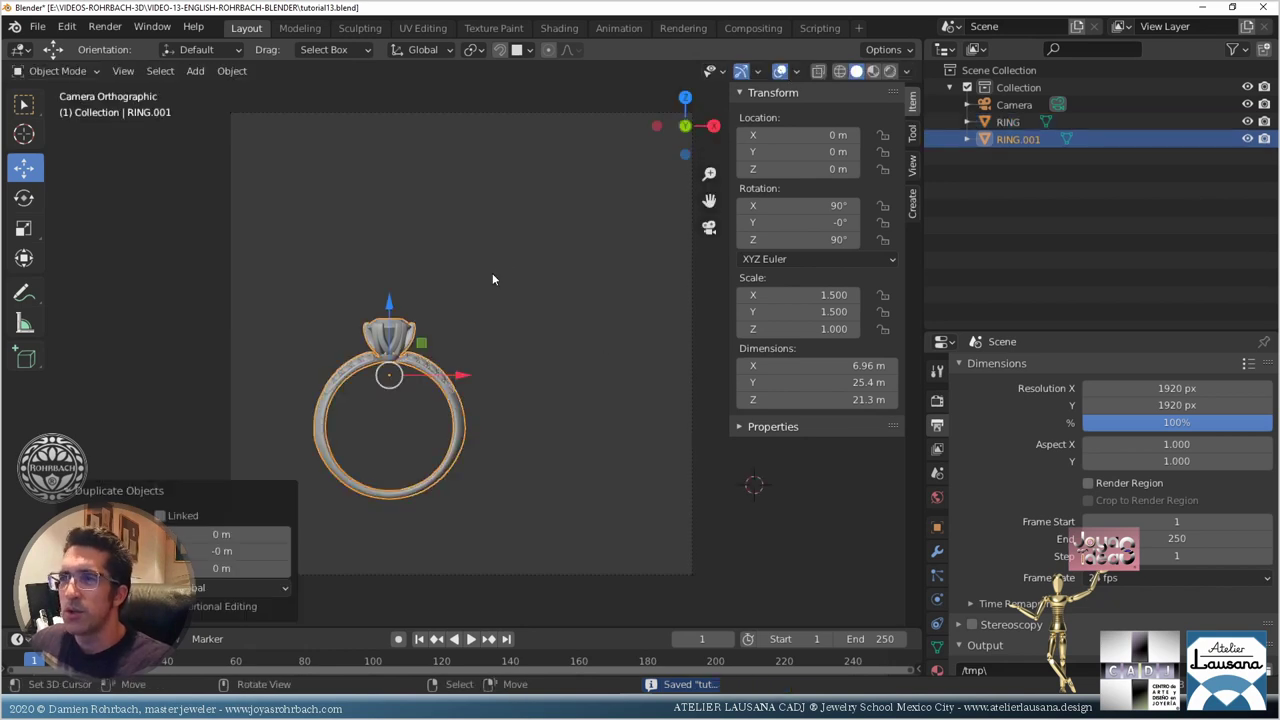
pyautogui.moveTo(459, 375); pyautogui.dragTo(642, 380)
pyautogui.click(240, 537)
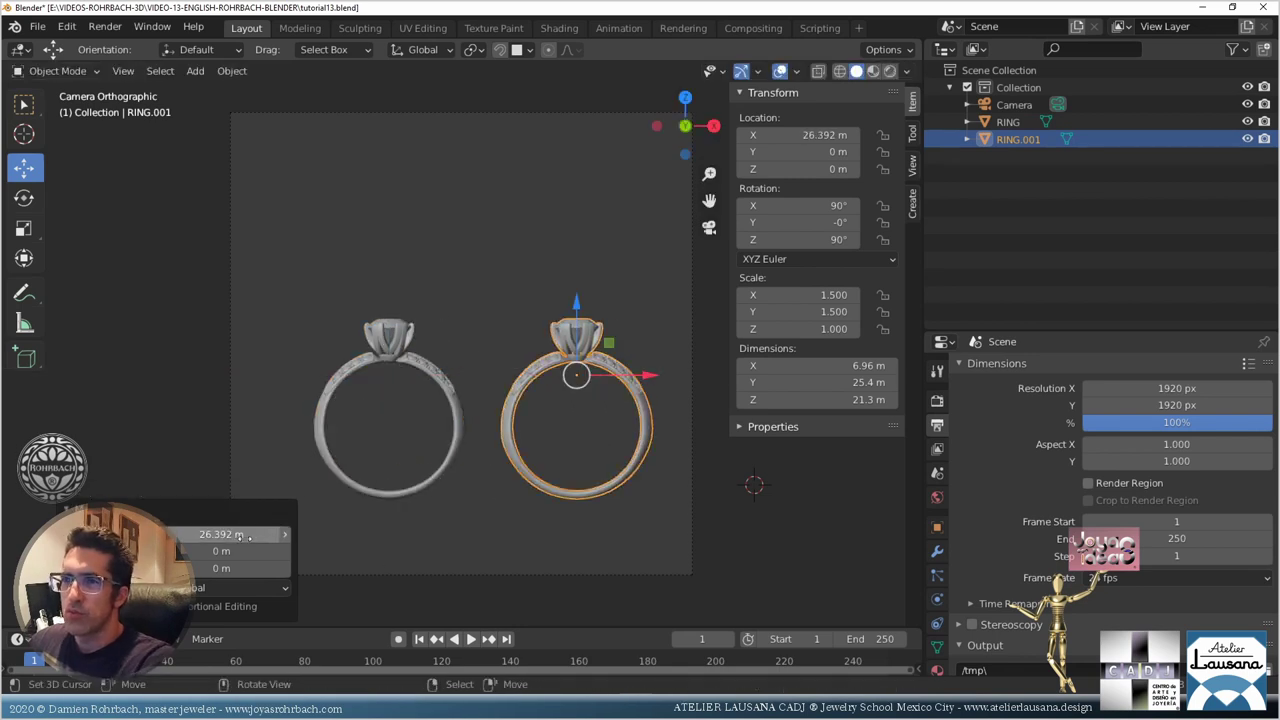
pyautogui.press('BackSpace')
pyautogui.write('26')
pyautogui.press('Return')
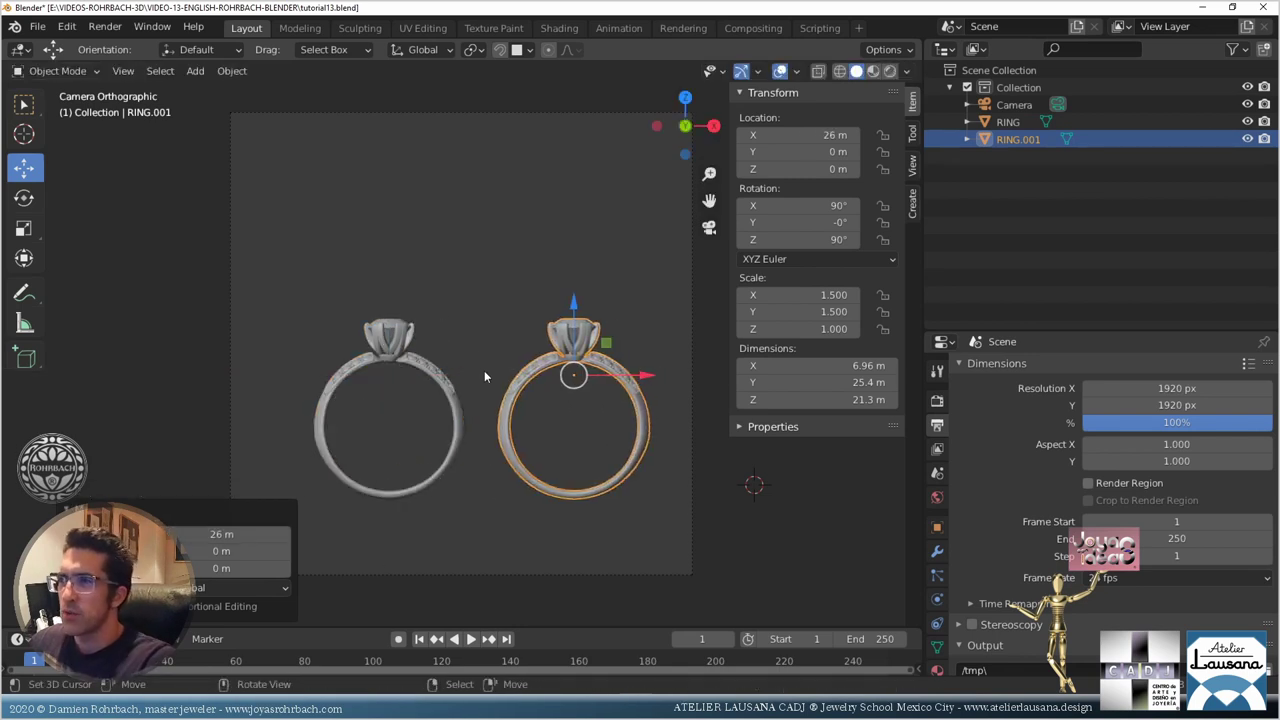
# Step: Rotate the ring copy by 90° in top view so it presents its side to the front
pyautogui.press('KP_7')
pyautogui.press('r')
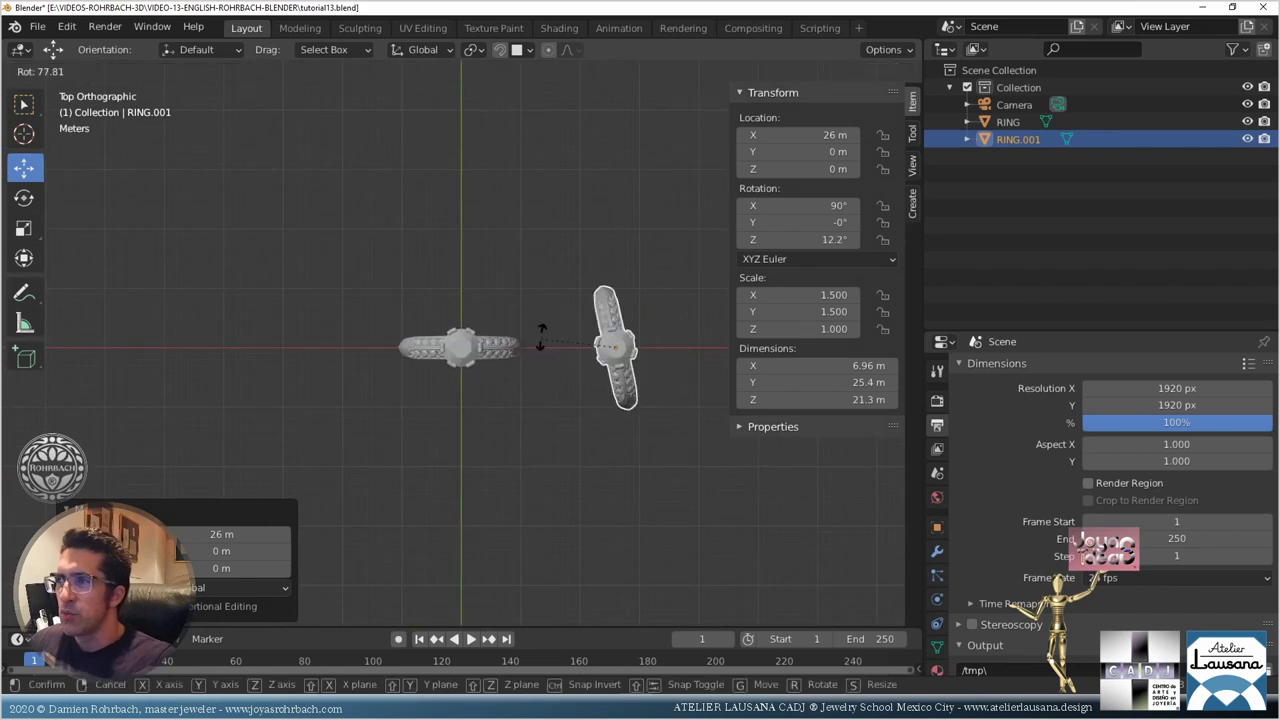
pyautogui.click(559, 337)
pyautogui.click(243, 551)
pyautogui.write('90')
pyautogui.press('Return')
# Step: Duplicate the original ring in front view and raise the copy 26 m along Z, plus about 4.8 m more
pyautogui.press('KP_1')
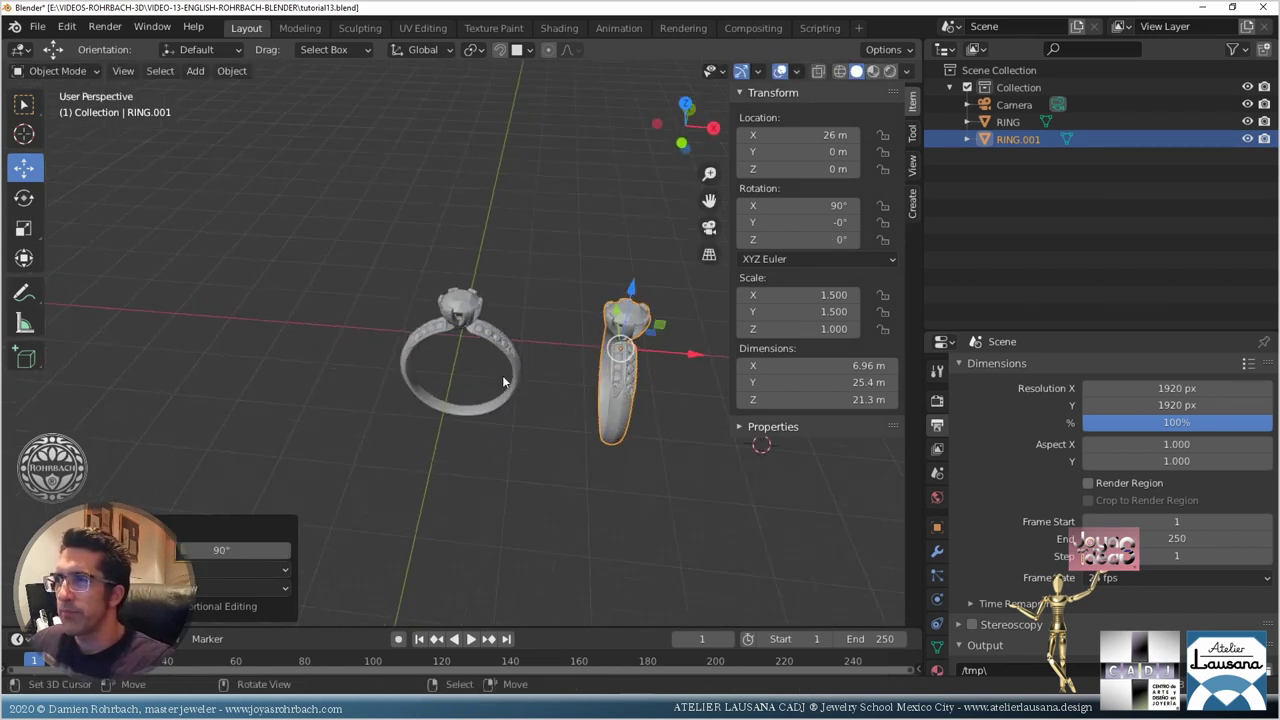
pyautogui.click(522, 374)
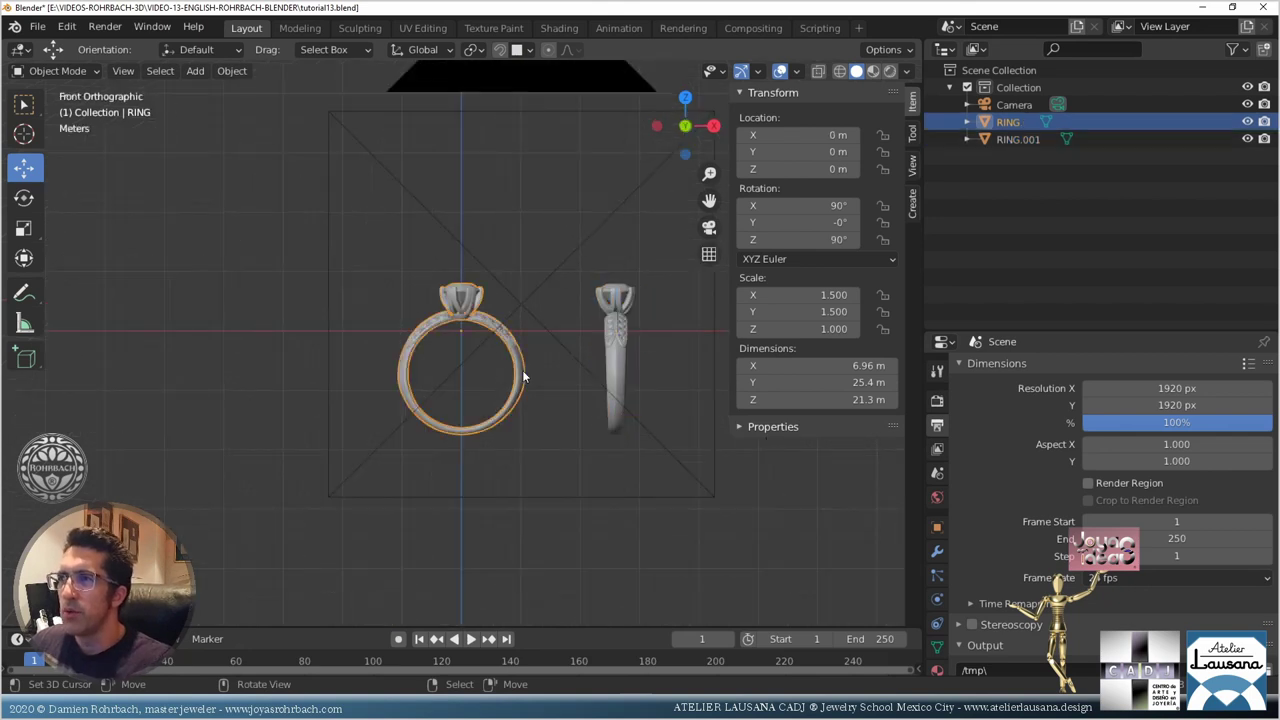
pyautogui.hotkey('shift', 'd')
pyautogui.press('Escape')
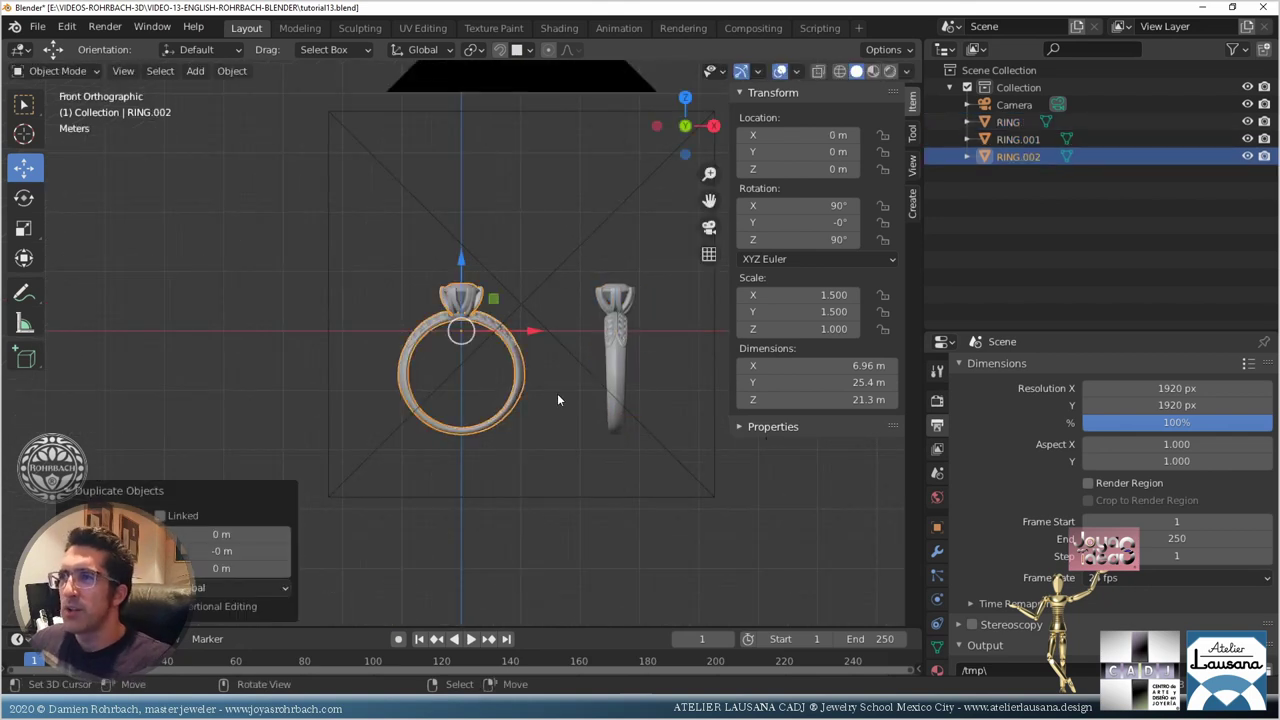
pyautogui.moveTo(465, 258); pyautogui.dragTo(467, 62)
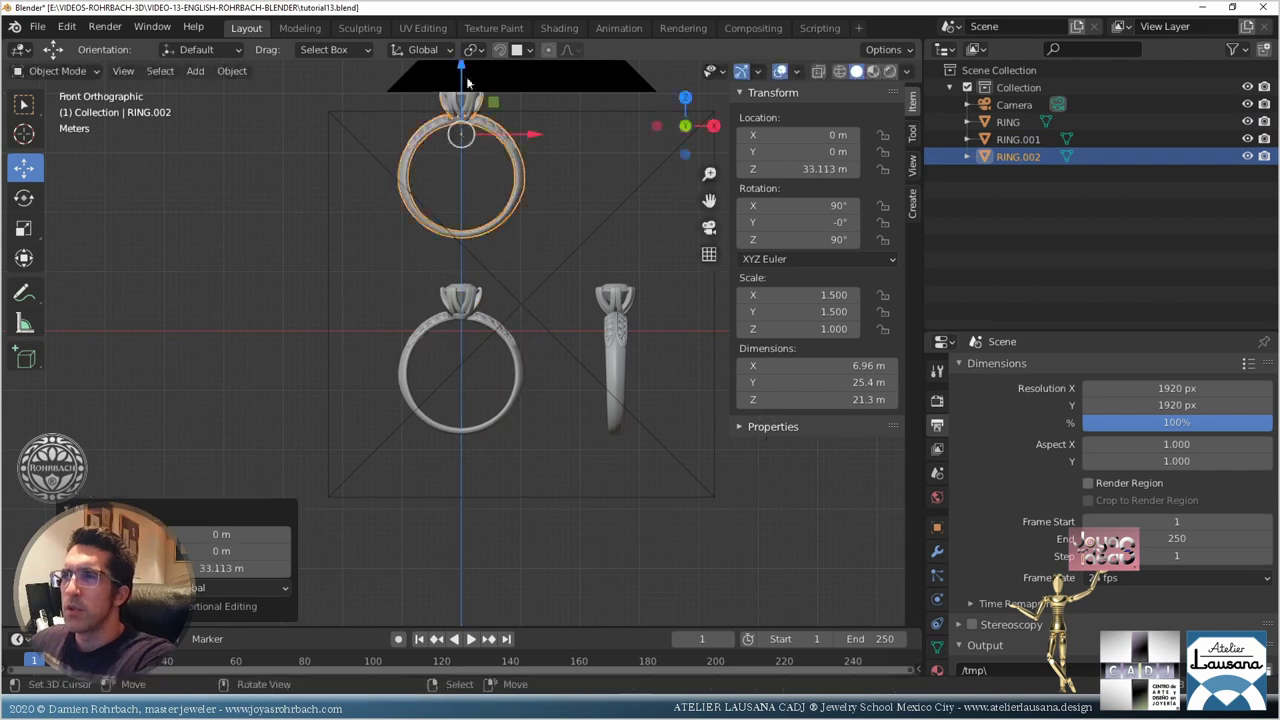
pyautogui.press('Return')
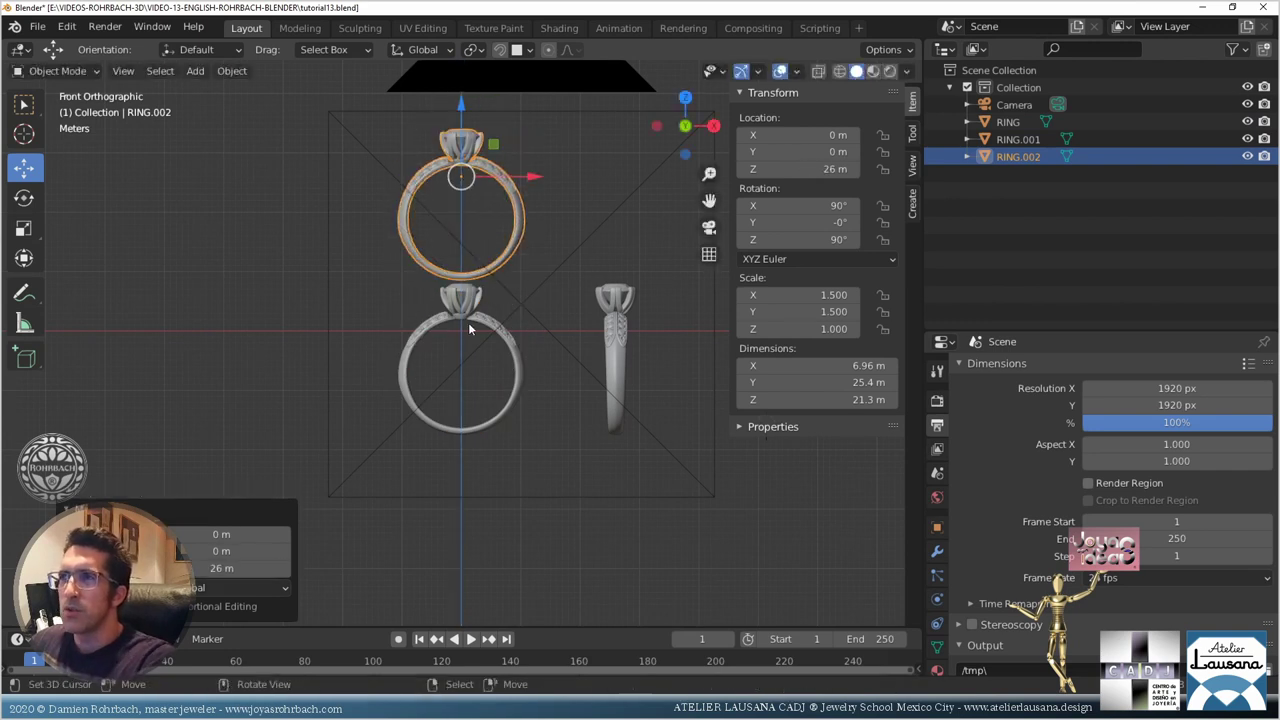
pyautogui.moveTo(462, 112); pyautogui.dragTo(462, 83)
# Step: Place the 3D cursor between the upper and lower rings and add a cube there, scaled to about 6.47
pyautogui.click(468, 264)
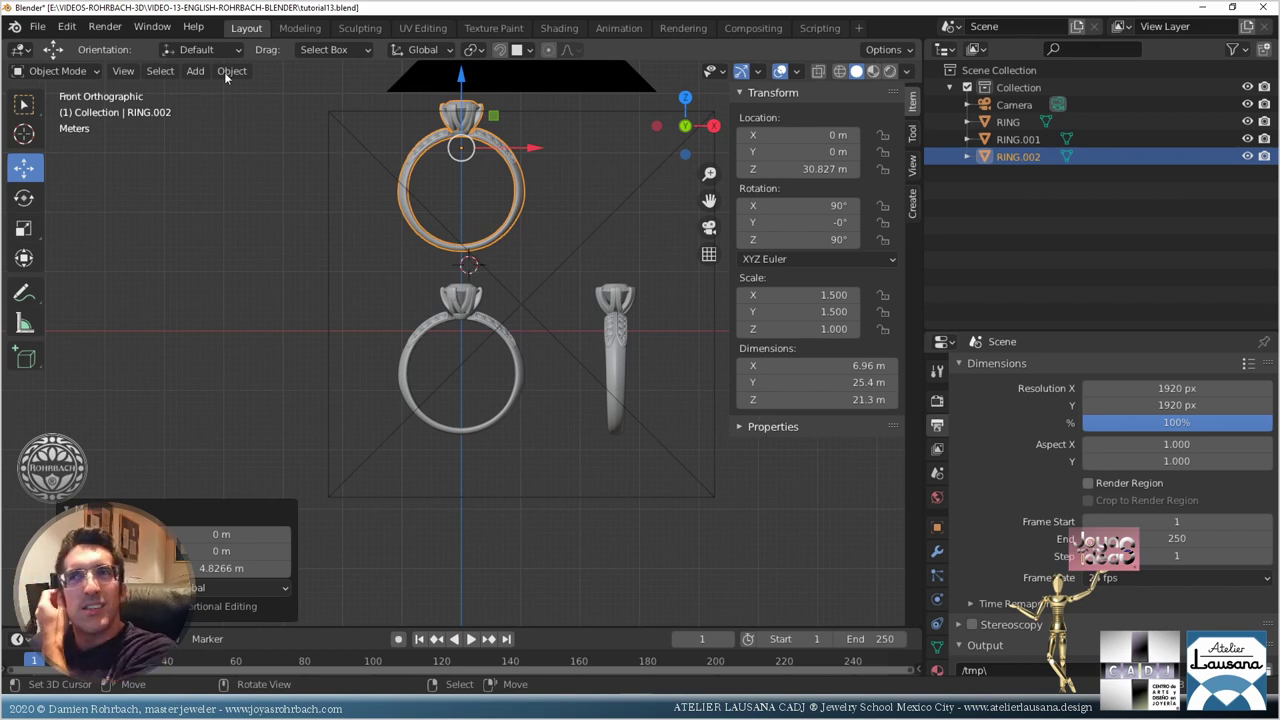
pyautogui.click(195, 71)
pyautogui.moveTo(207, 91)
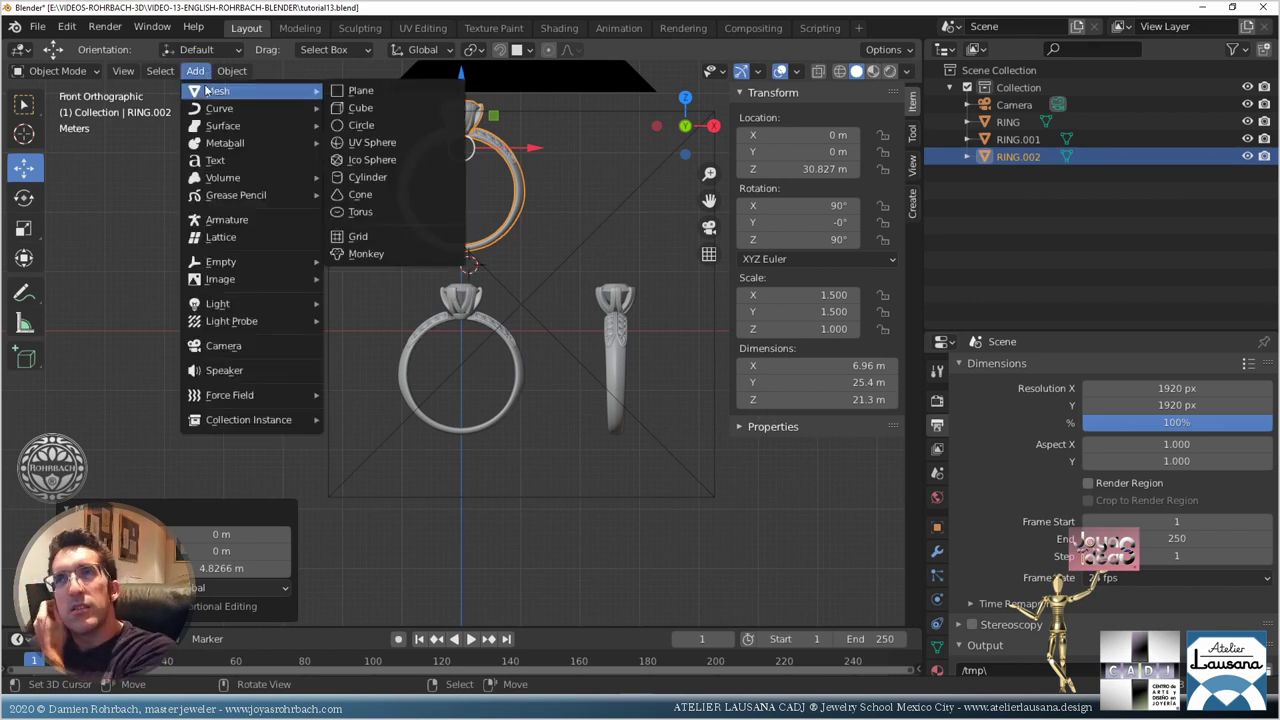
pyautogui.click(388, 107)
pyautogui.press('s')
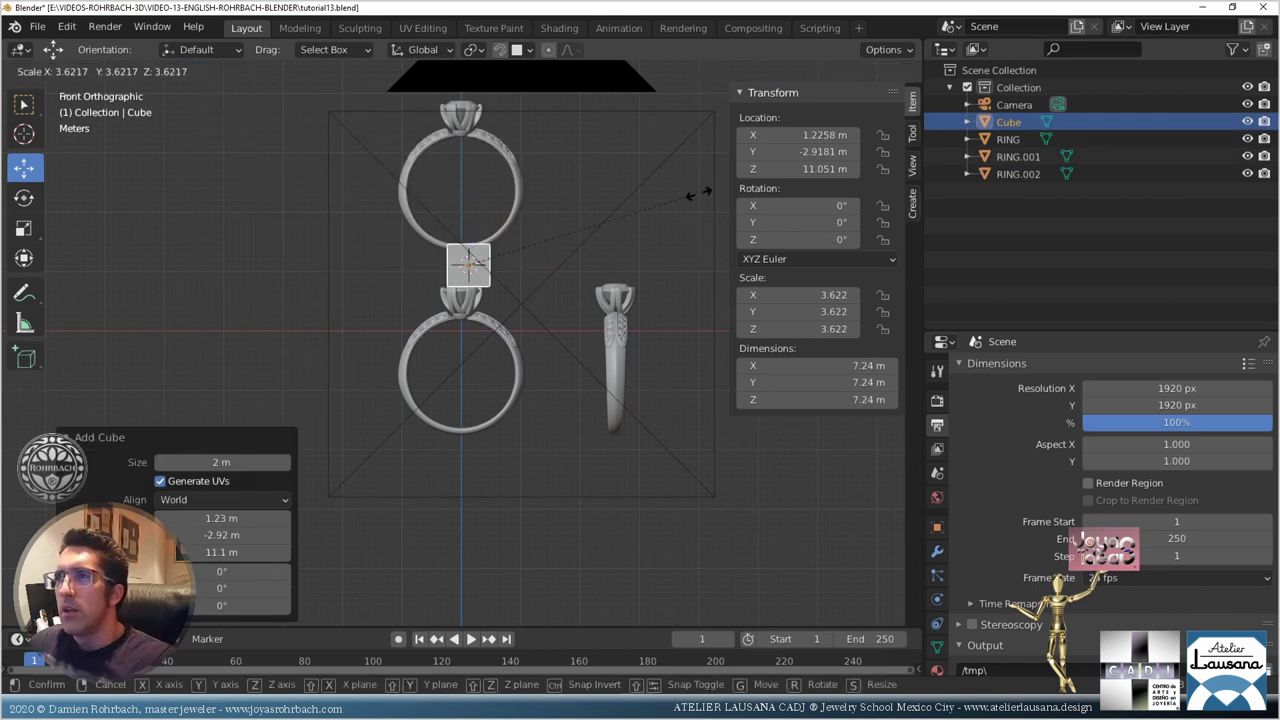
pyautogui.click(712, 224)
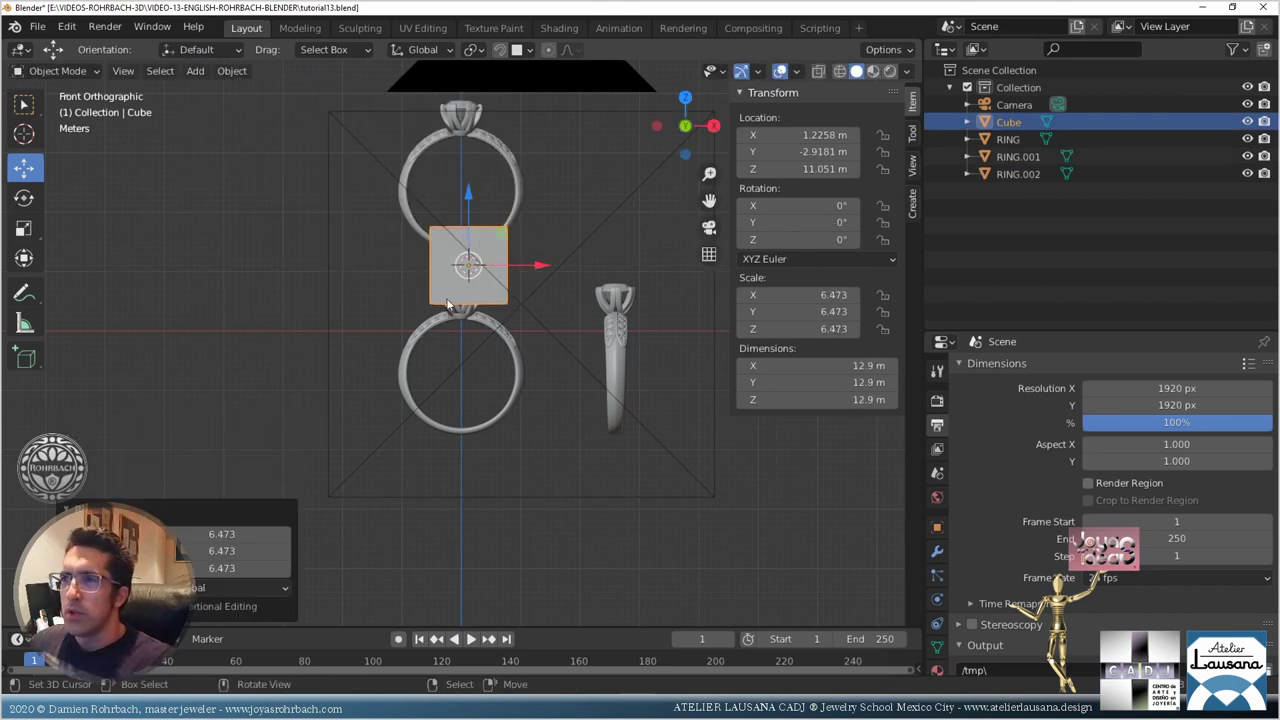
# Step: Move the spacer cube between the lower front-view ring and the side-view ring, to about X 17.17 m and Z -1.42 m
pyautogui.press('g')
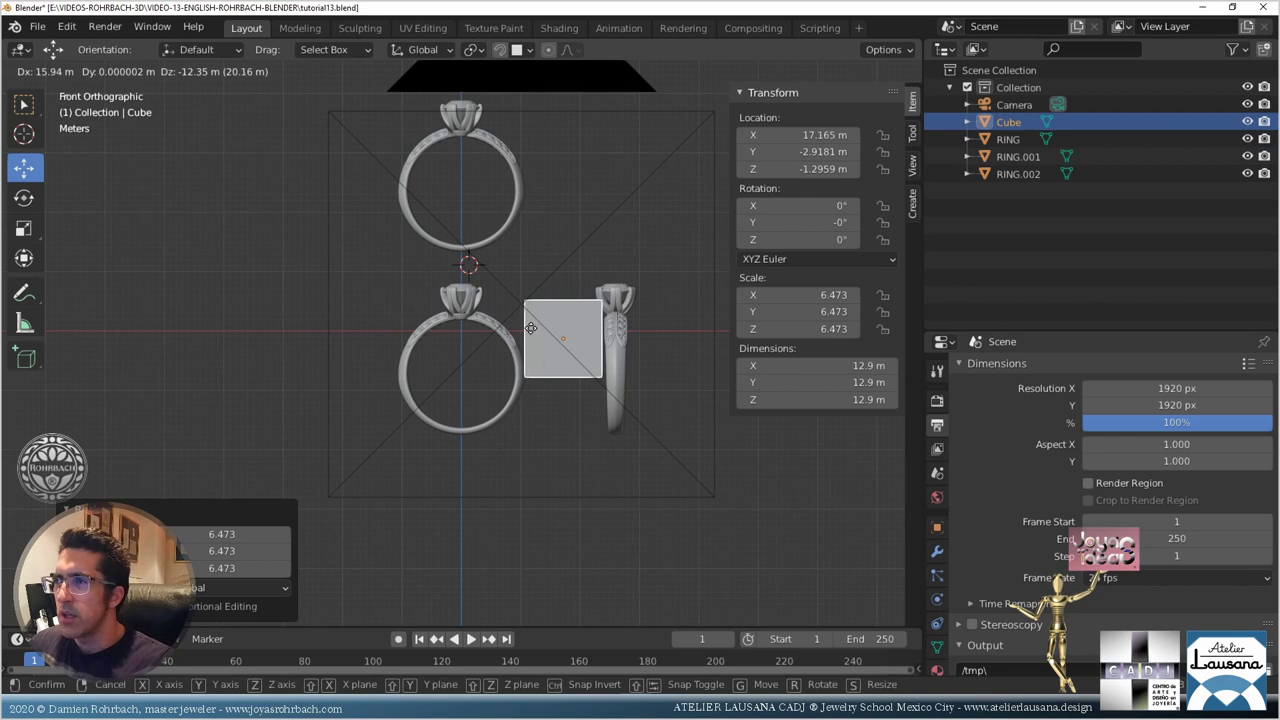
pyautogui.click(524, 331)
pyautogui.keyDown('shift'); pyautogui.moveTo(594, 362); pyautogui.dragTo(548, 378, button='middle'); pyautogui.keyUp('shift')
pyautogui.scroll(6, 549, 378)
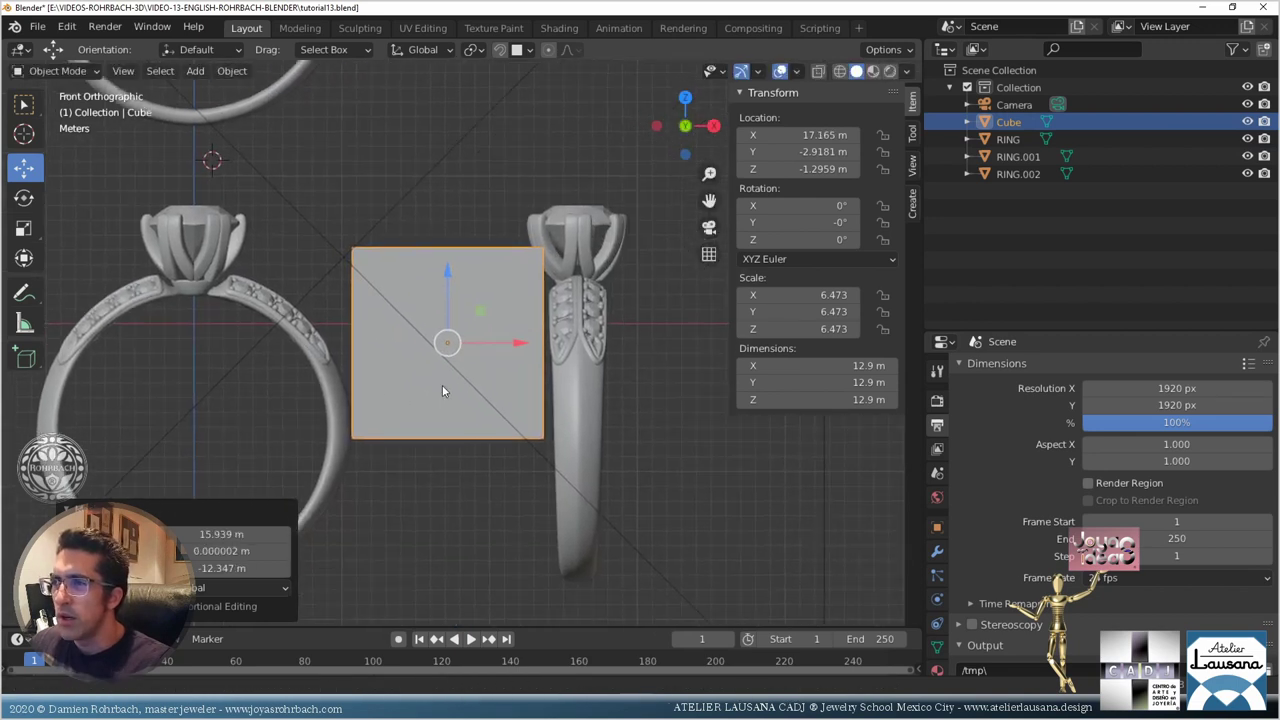
pyautogui.keyDown('shift'); pyautogui.moveTo(314, 449); pyautogui.dragTo(360, 440, button='middle'); pyautogui.keyUp('shift')
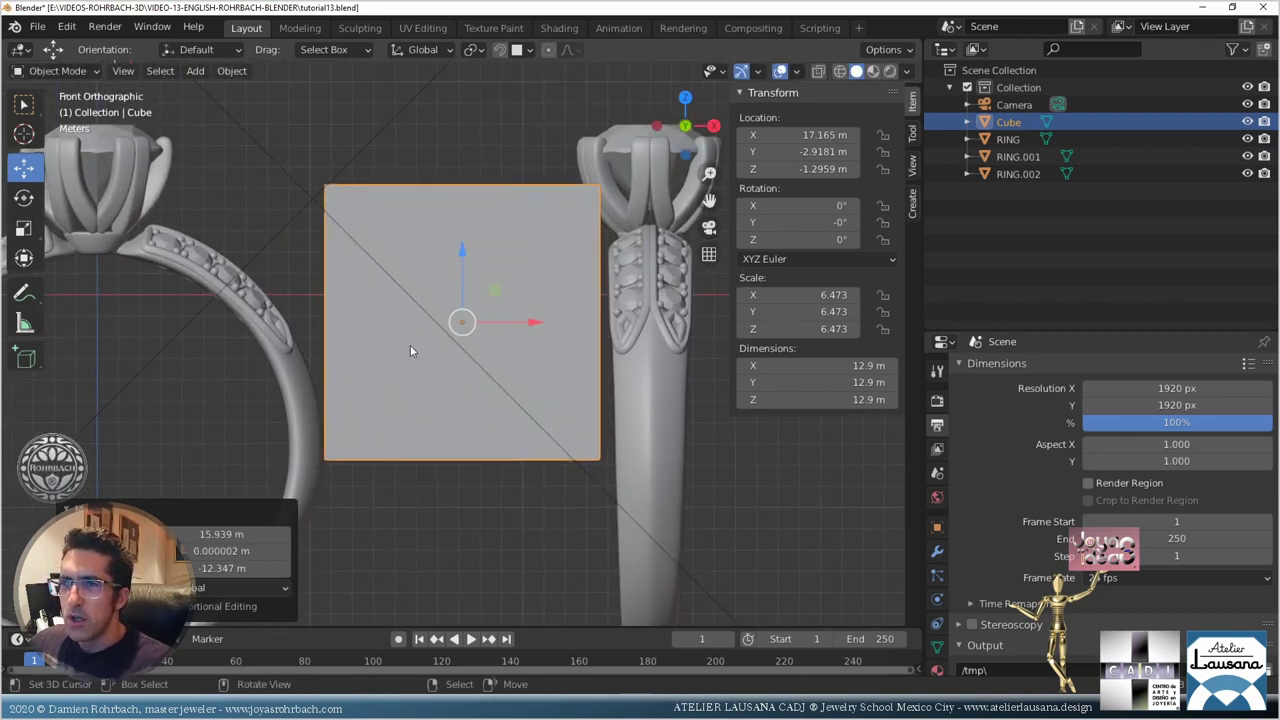
pyautogui.press('g')
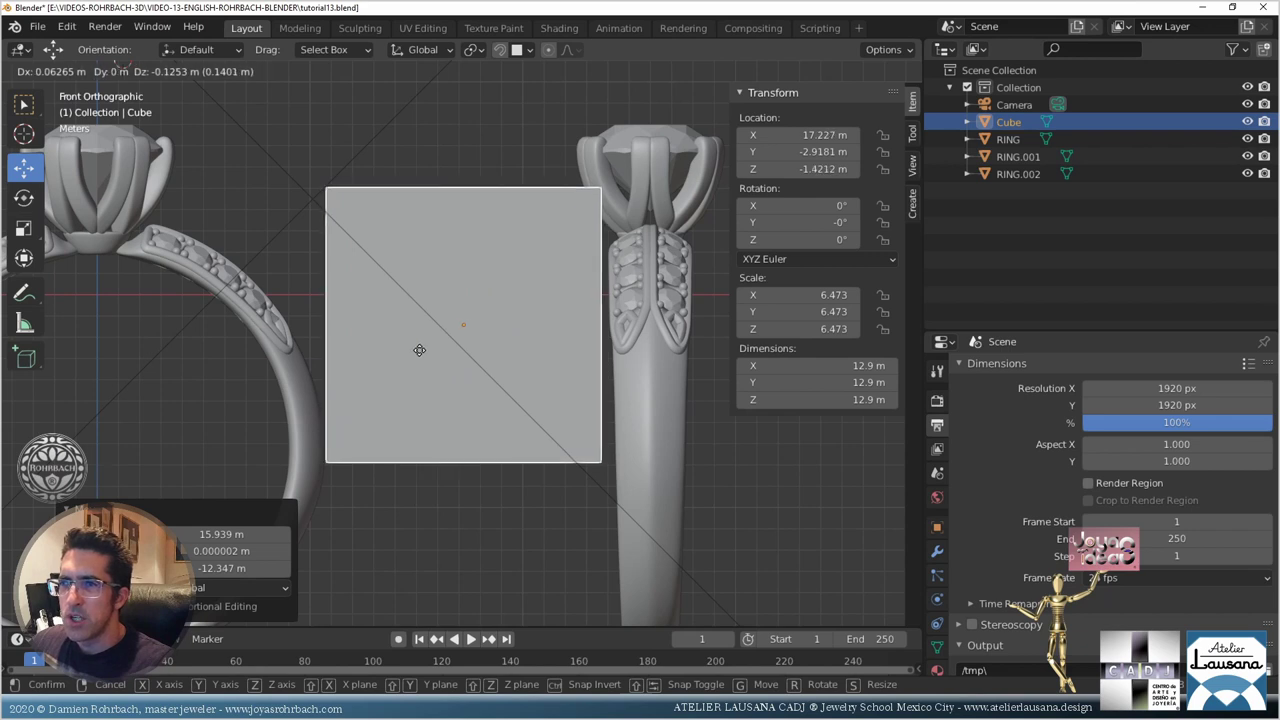
pyautogui.click(419, 350)
pyautogui.scroll(-3, 419, 350)
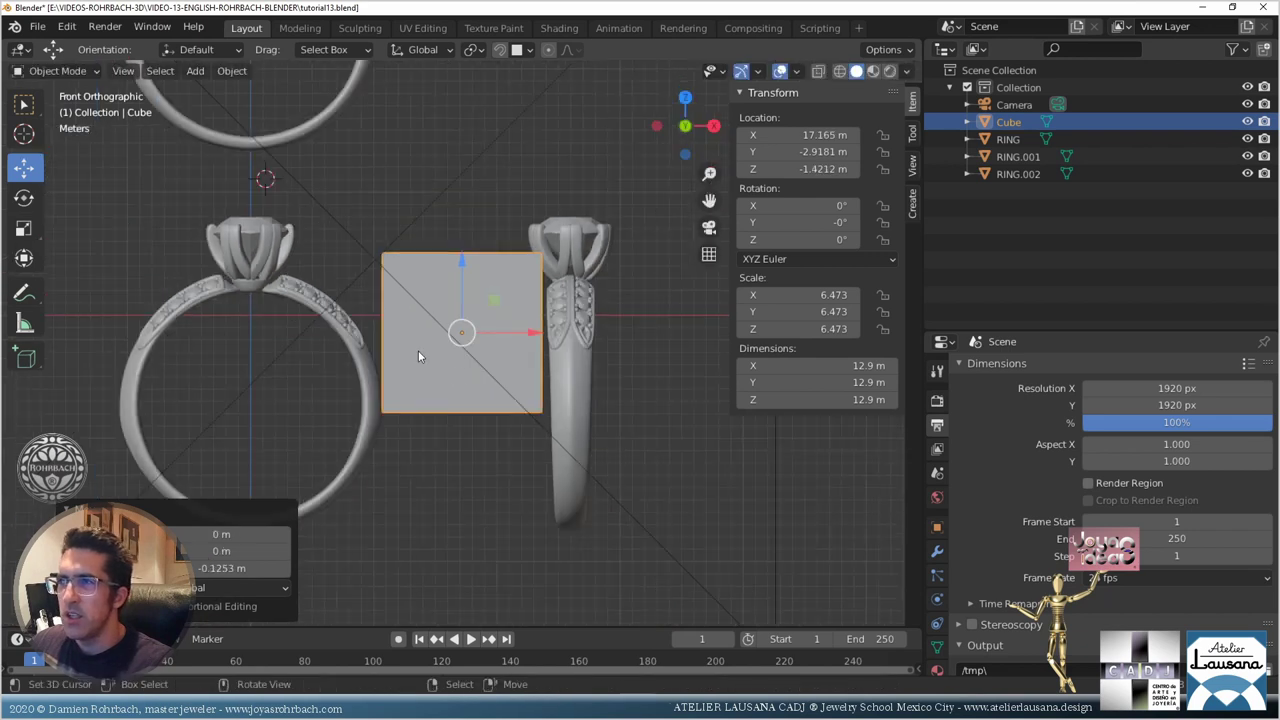
# Step: Raise the spacer cube level with the ring heads and shift the side-view ring to about X 27.14 m, against the cube's edge
pyautogui.click(580, 327)
pyautogui.moveTo(643, 316); pyautogui.dragTo(657, 318)
pyautogui.click(498, 317)
pyautogui.moveTo(463, 262); pyautogui.dragTo(463, 224)
pyautogui.click(612, 328)
pyautogui.moveTo(650, 315); pyautogui.dragTo(656, 316)
# Step: Duplicate the spacer cube and move the copy about -17 m in X and 12.9 m in Z, above the lower ring's head
pyautogui.keyDown('shift'); pyautogui.moveTo(495, 287); pyautogui.dragTo(607, 477, button='middle'); pyautogui.keyUp('shift')
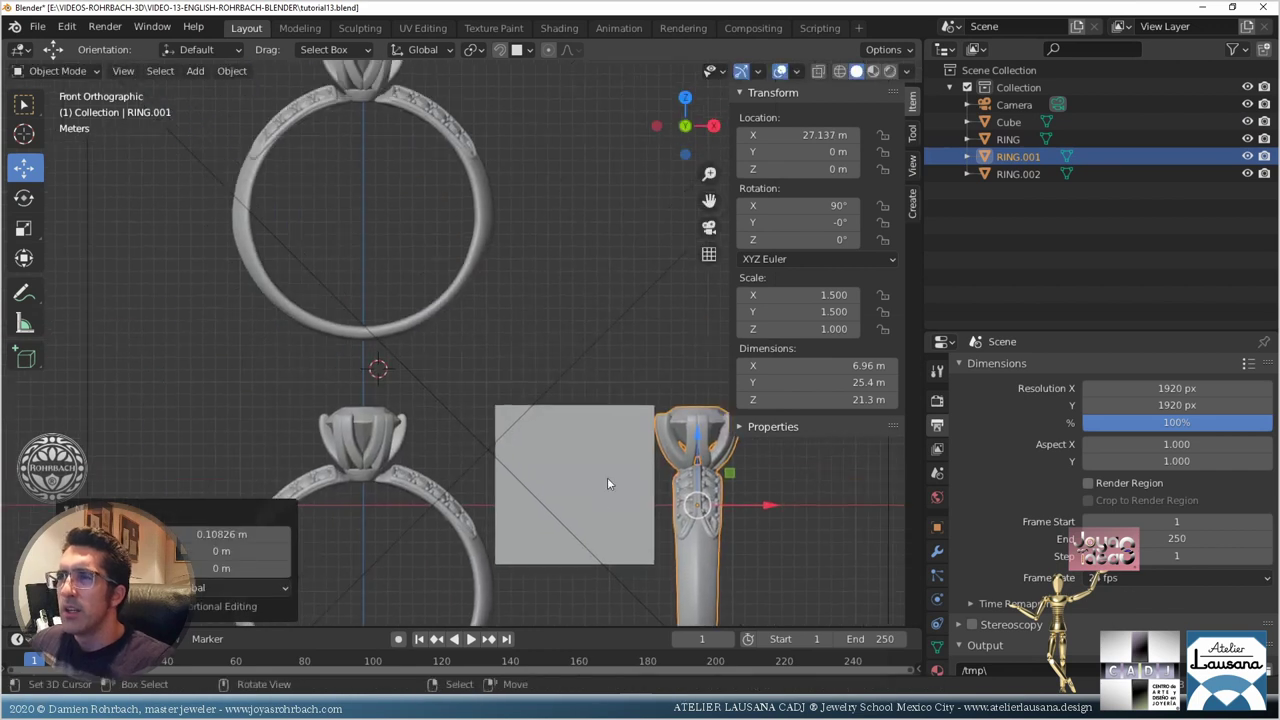
pyautogui.click(603, 500)
pyautogui.hotkey('shift', 'd')
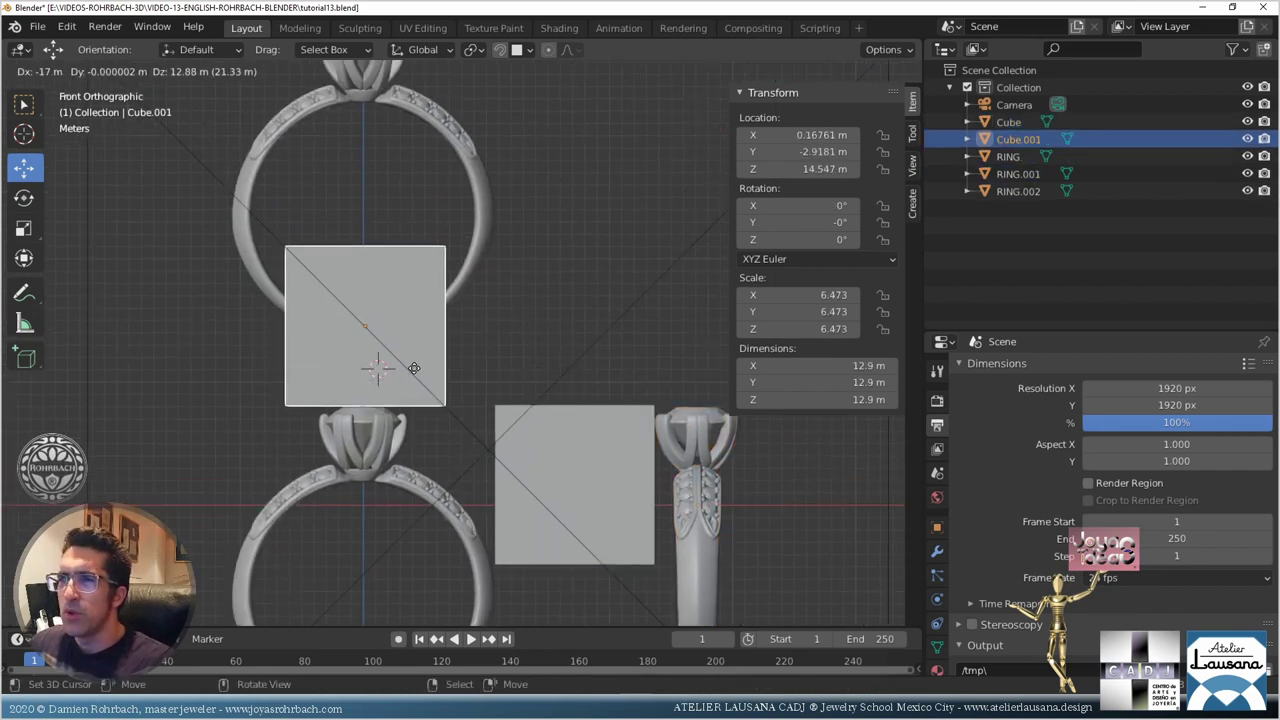
pyautogui.click(413, 368)
# Step: Raise the upper ring along Z to about 38.31 m so it rests on the duplicated spacer cube
pyautogui.click(476, 295)
pyautogui.scroll(-3, 400, 200)
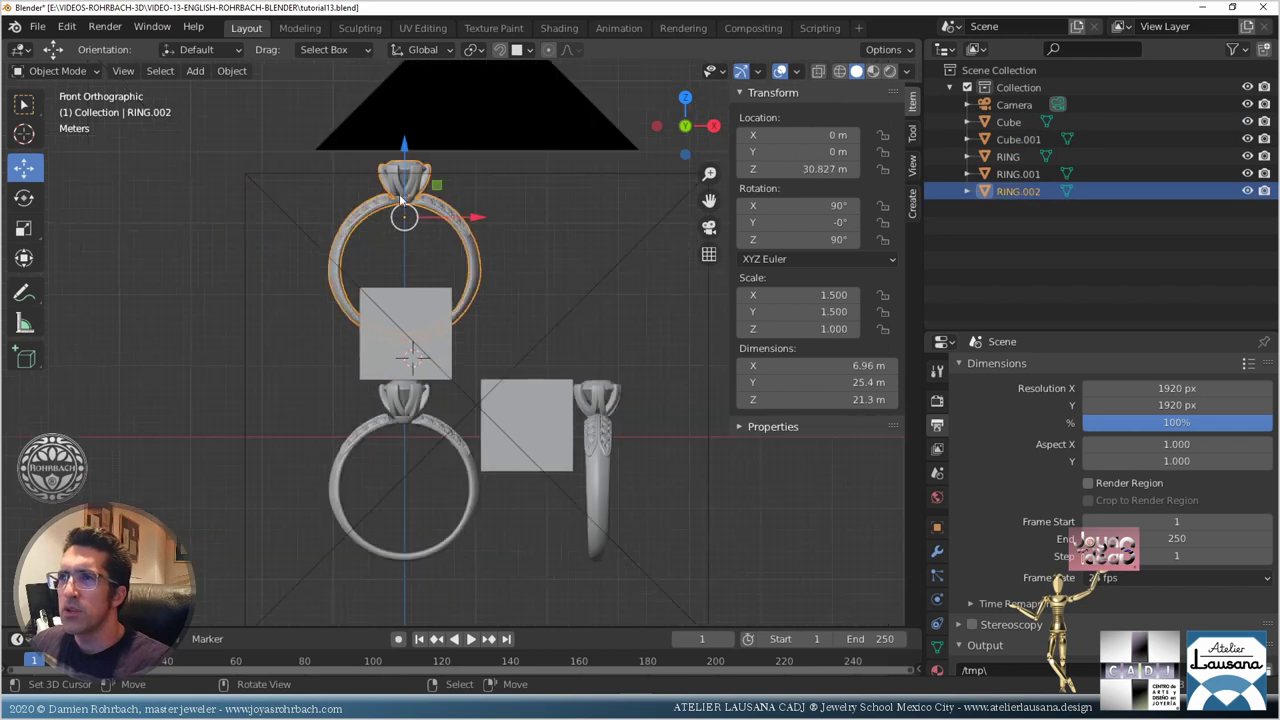
pyautogui.moveTo(401, 163); pyautogui.dragTo(394, 111)
# Step: Delete both spacer cubes, save the file, and check the upper ring in the camera view
pyautogui.click(430, 305)
pyautogui.press('Delete')
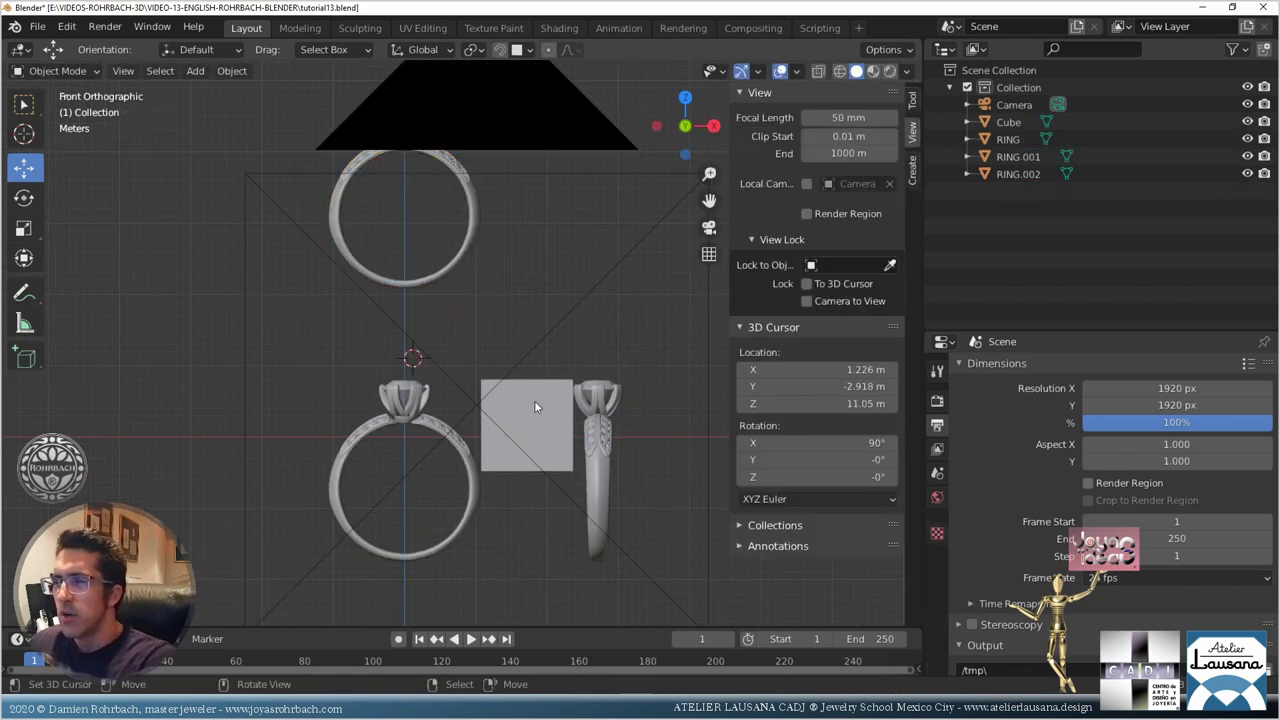
pyautogui.click(534, 402)
pyautogui.press('Delete')
pyautogui.hotkey('ctrl', 's')
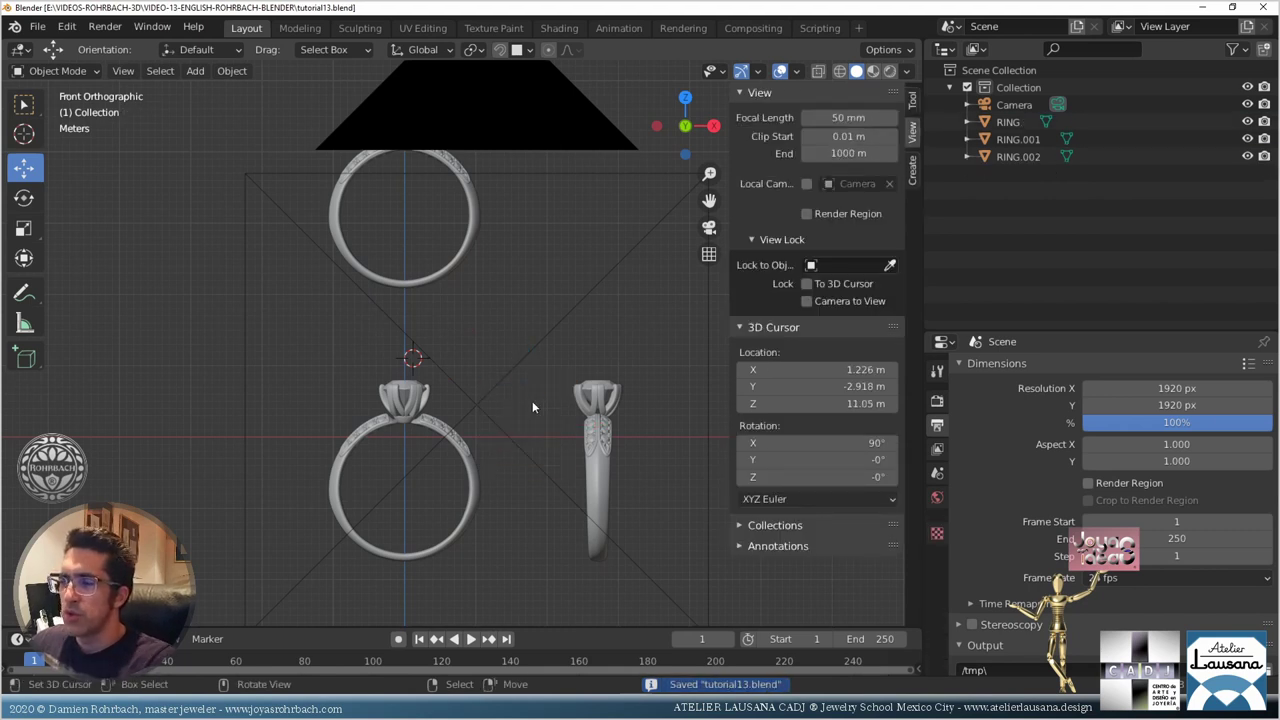
pyautogui.press('KP_0')
pyautogui.scroll(-3, 532, 401)
pyautogui.click(1013, 104)
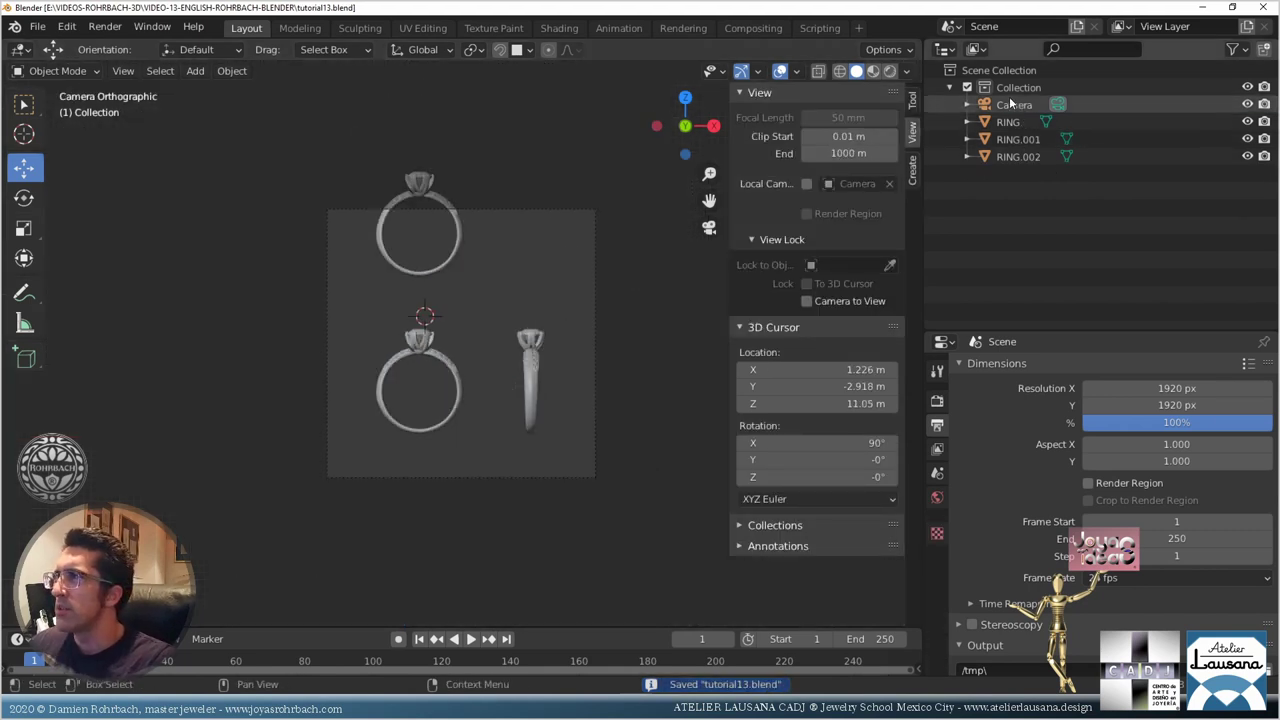
pyautogui.click(425, 271)
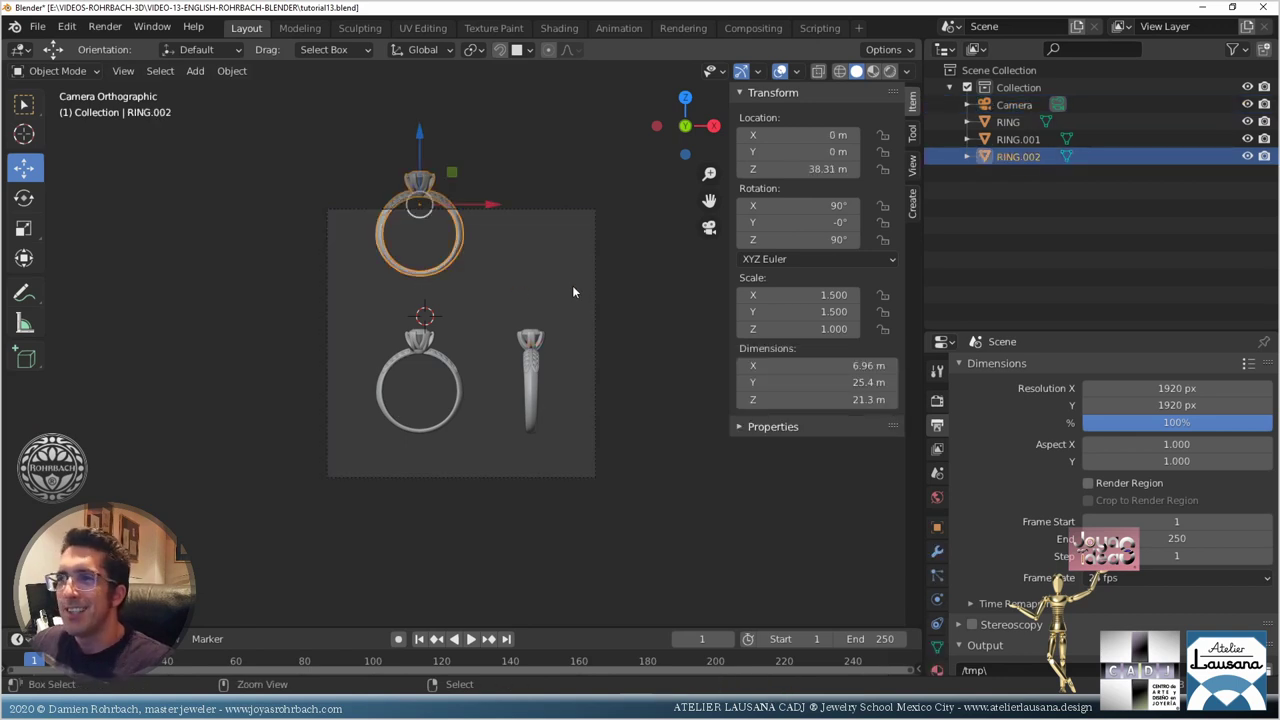
# Step: Undo the deletion of the two spacer cubes
pyautogui.hotkey('ctrl', 'z')
pyautogui.hotkey('ctrl', 'z')
pyautogui.hotkey('ctrl', 'z')
pyautogui.hotkey('ctrl', 'z')
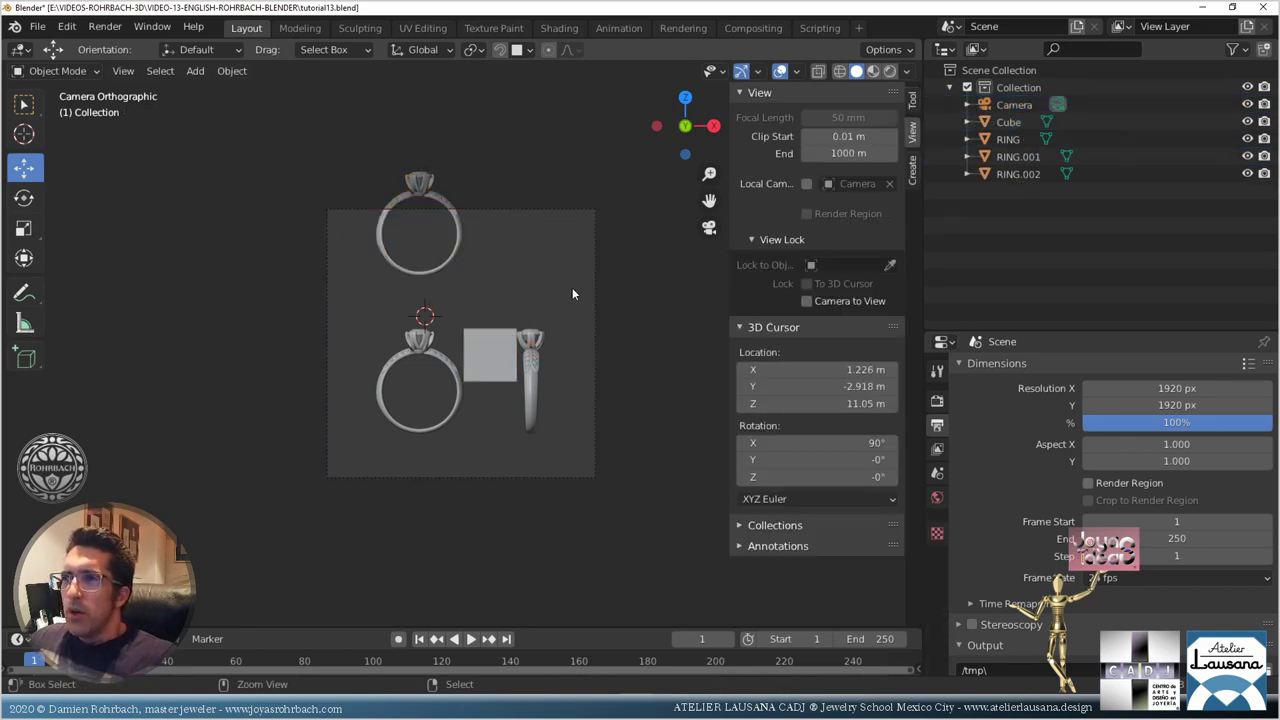
# Step: Set the upper ring's rotation to X 180°, Y -90° and Z 0° so its top faces the camera
pyautogui.click(461, 242)
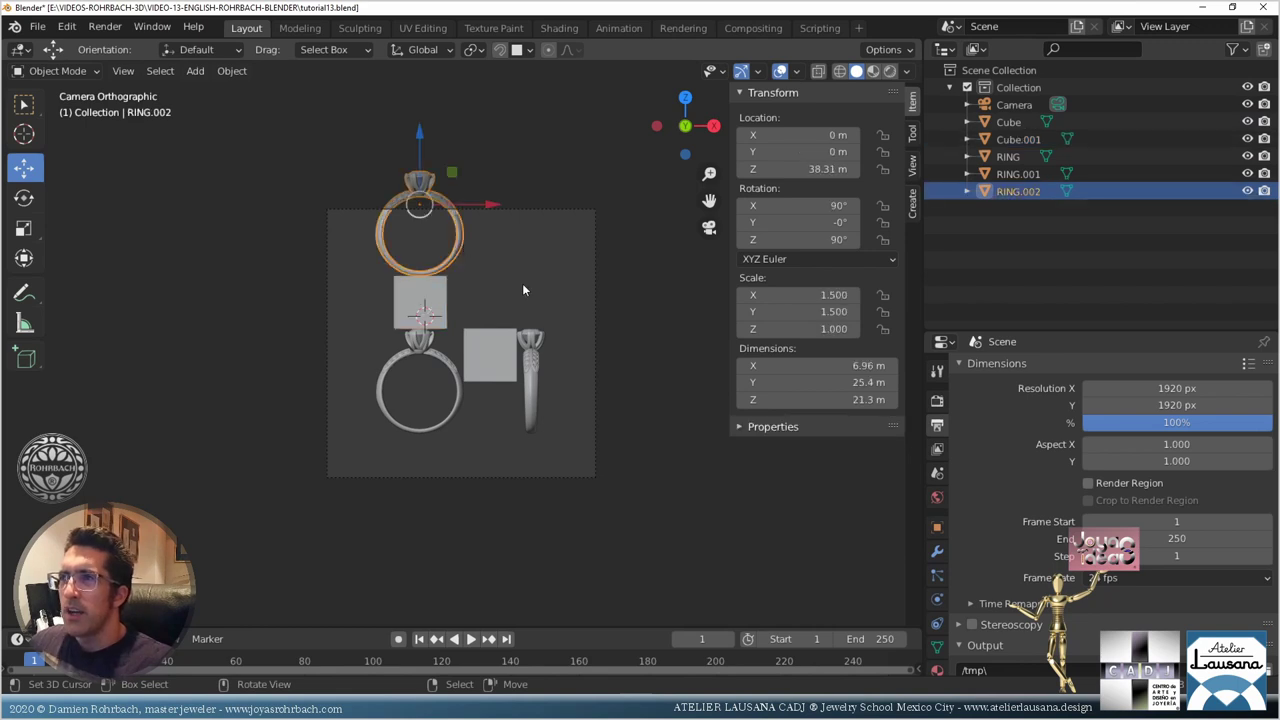
pyautogui.click(795, 222)
pyautogui.write('90')
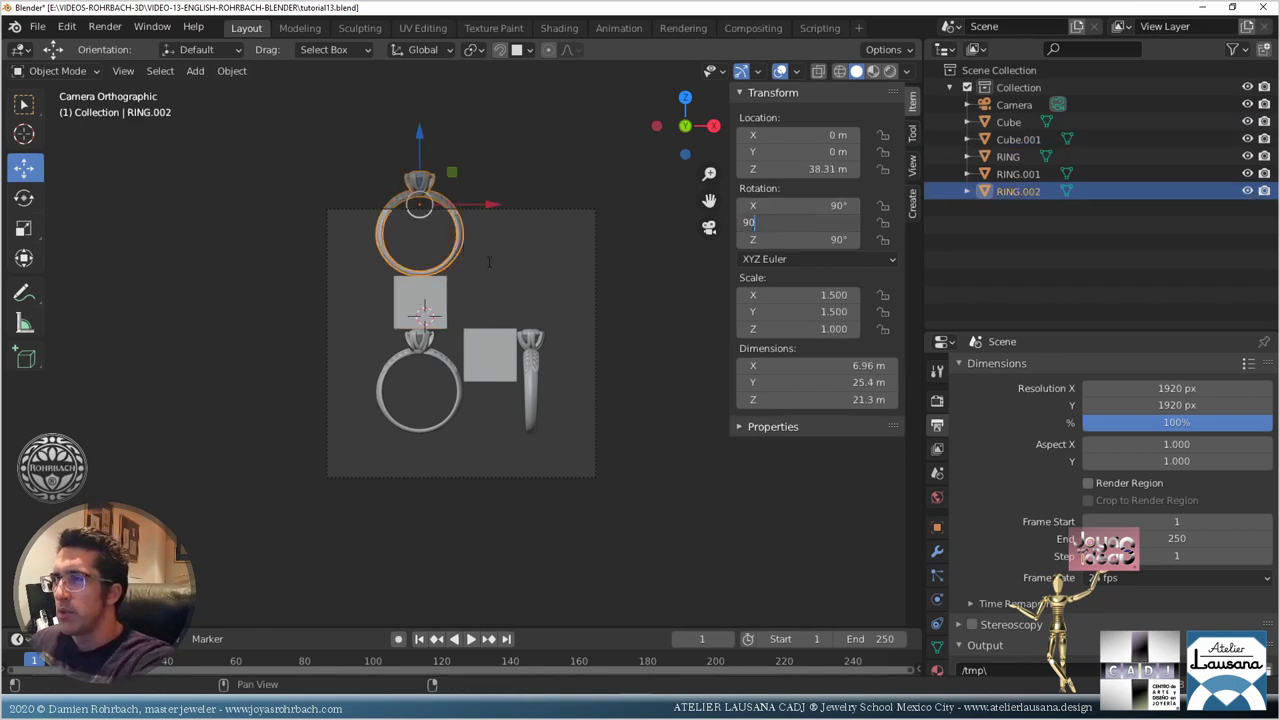
pyautogui.press('Return')
pyautogui.click(810, 222)
pyautogui.write('-90')
pyautogui.press('Return')
# Step: Lower the top-view ring about 14.1 m along Z, and nudge it in front view to rest exactly on the spacer cube
pyautogui.moveTo(418, 150); pyautogui.dragTo(422, 221)
pyautogui.press('KP_Decimal')
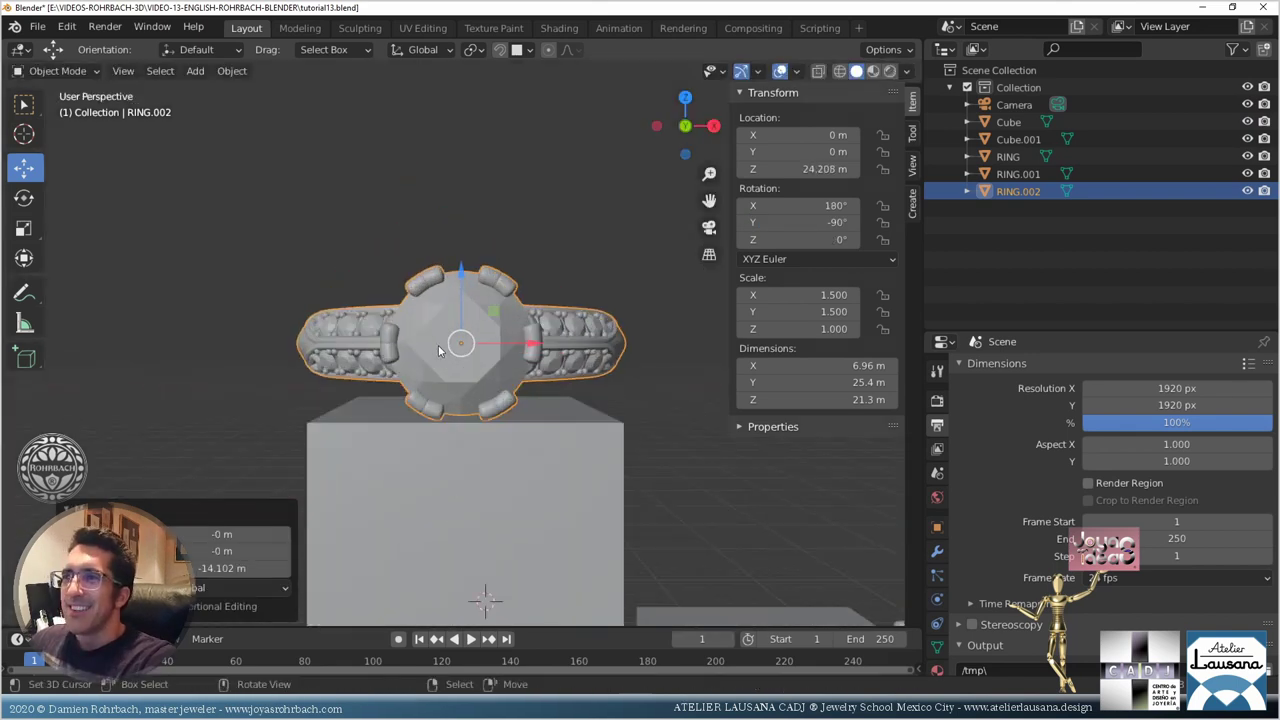
pyautogui.press('KP_1')
pyautogui.scroll(3, 460, 348)
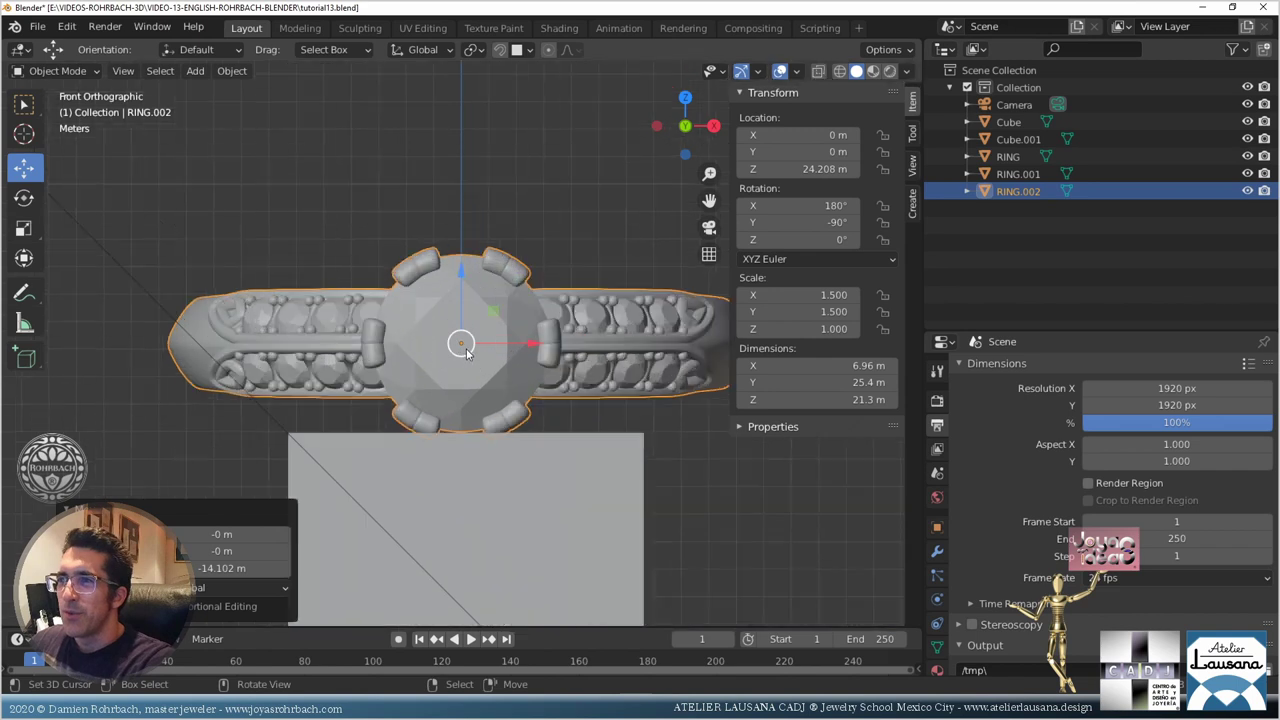
pyautogui.moveTo(465, 284); pyautogui.dragTo(462, 271)
pyautogui.scroll(-7, 484, 375)
# Step: Delete the two spacer cubes between the ring views and save the file
pyautogui.click(478, 408)
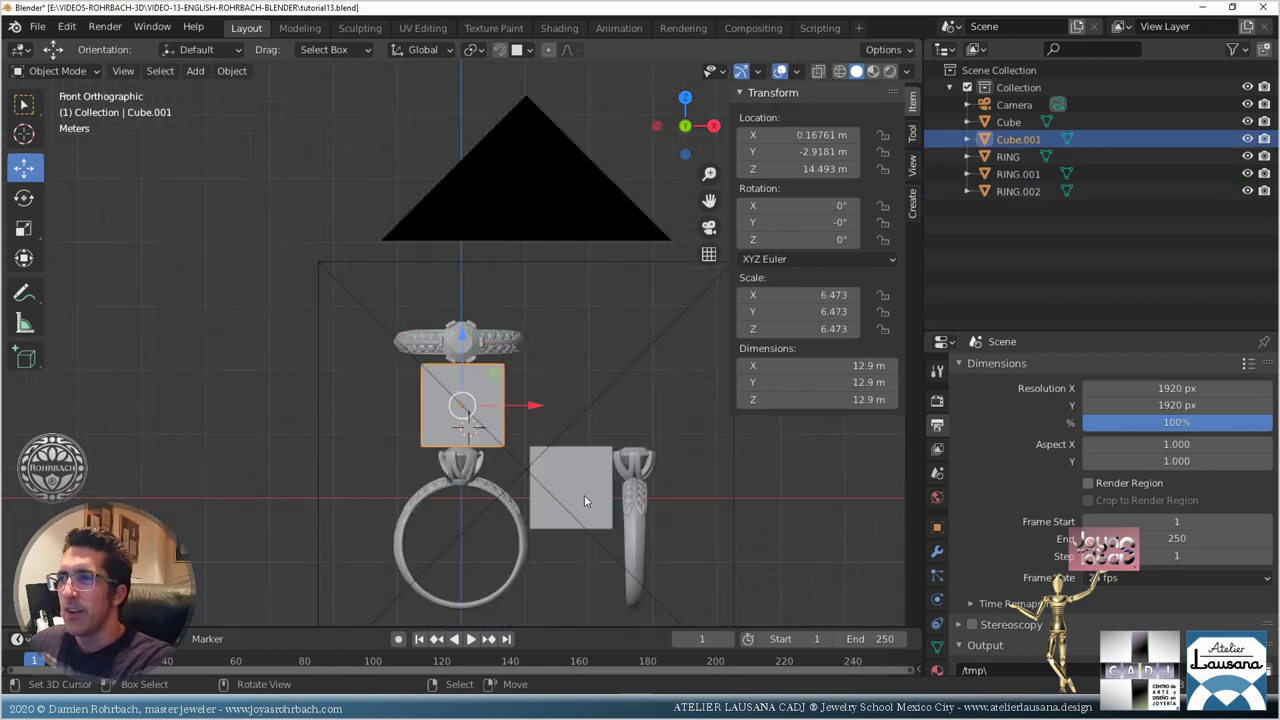
pyautogui.press('Delete')
pyautogui.click(594, 480)
pyautogui.press('Delete')
pyautogui.hotkey('ctrl', 's')
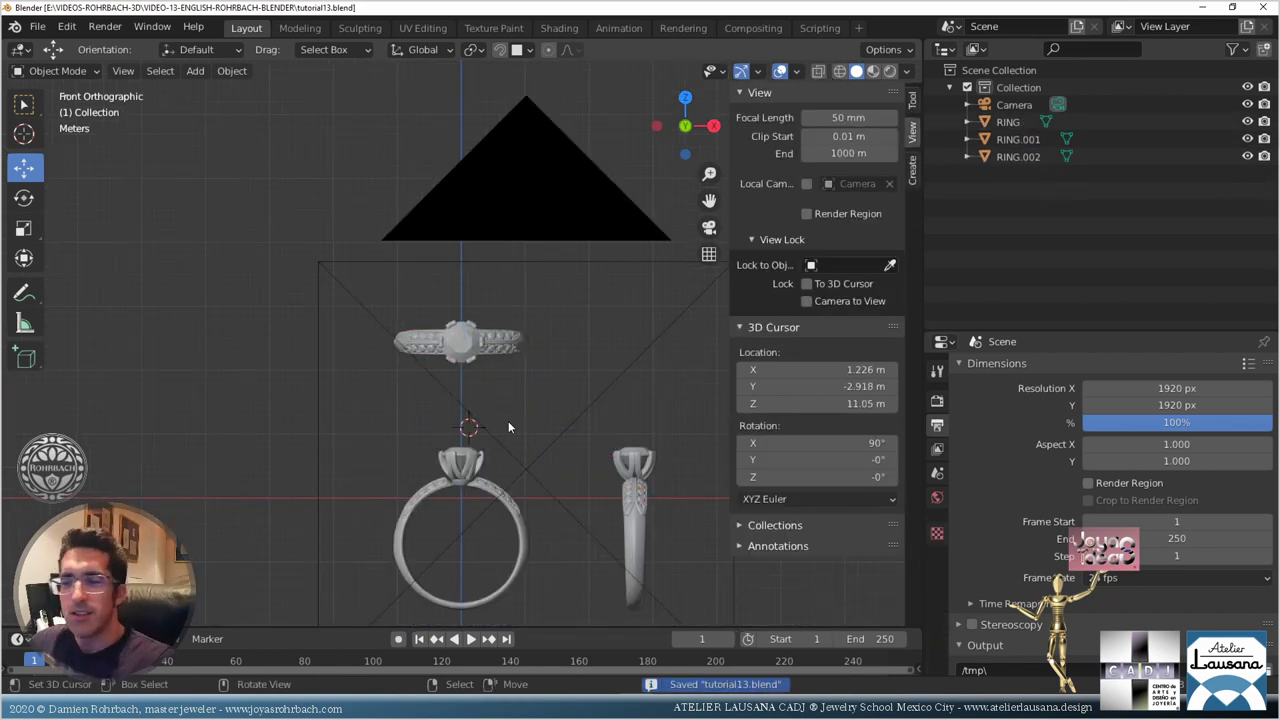
# Step: Set the camera's orthographic scale to 57 after trying 60, checking the framing in camera view
pyautogui.press('KP_0')
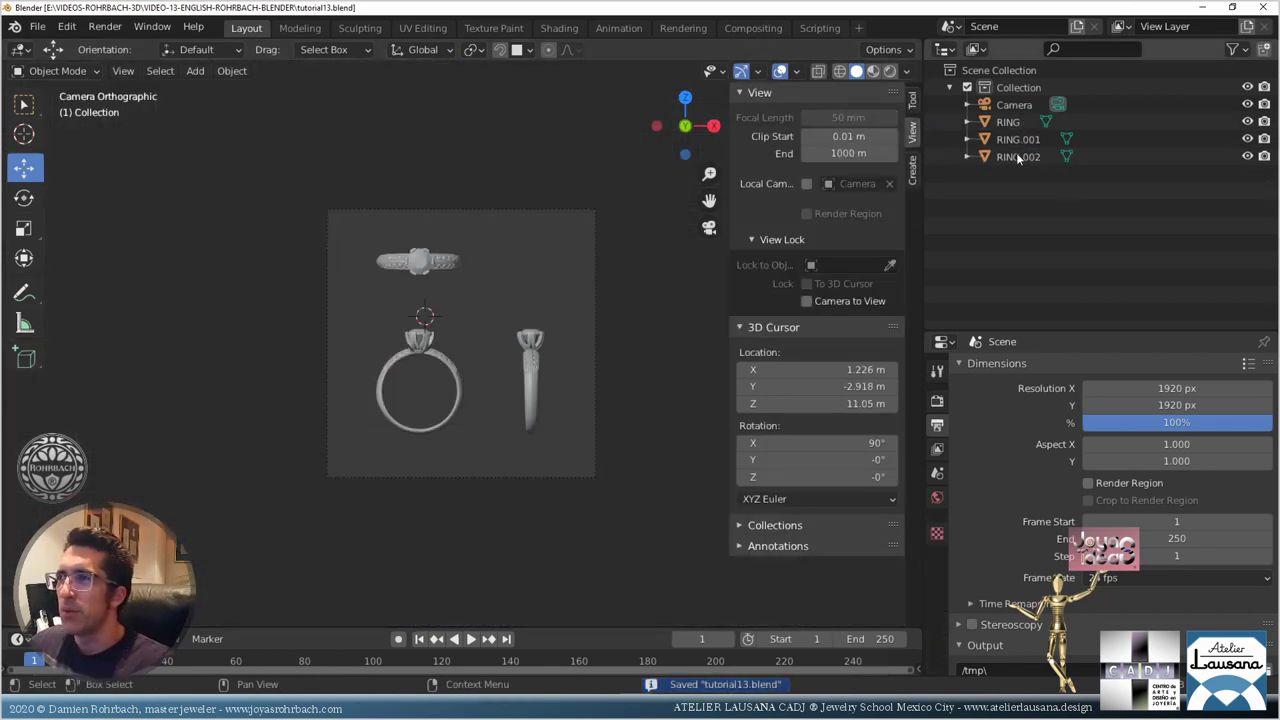
pyautogui.click(1015, 104)
pyautogui.click(939, 599)
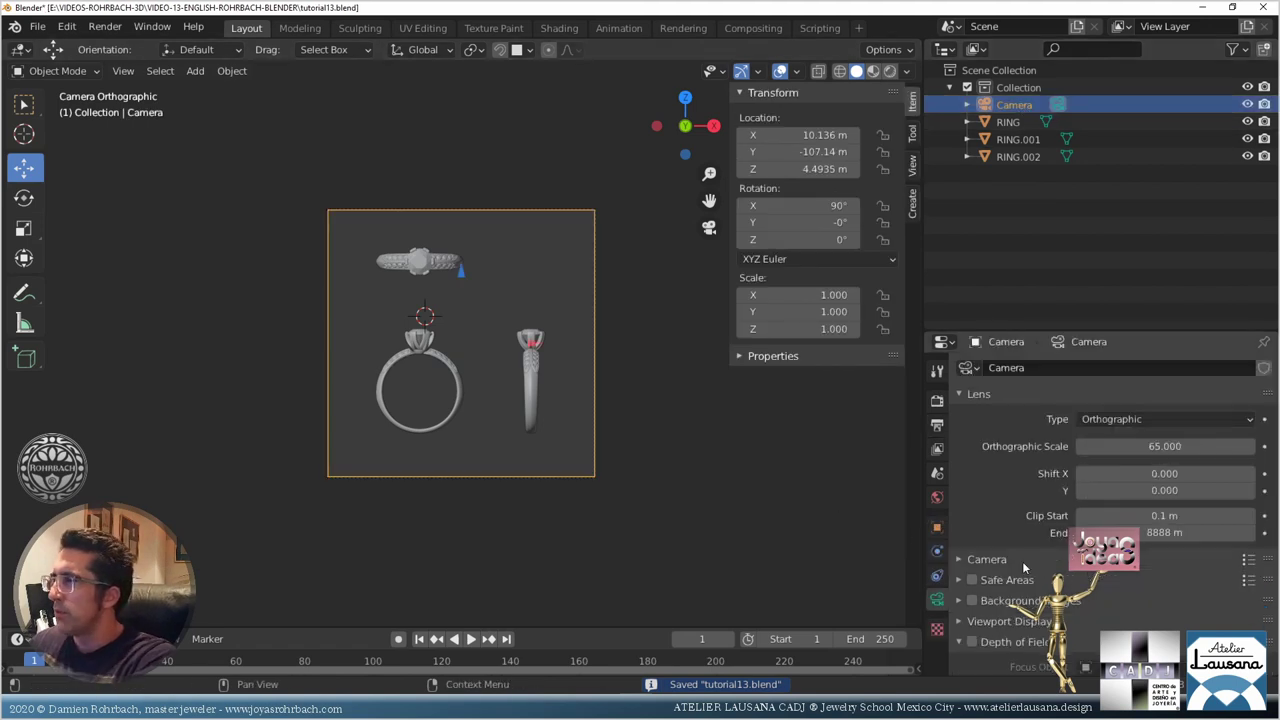
pyautogui.click(1155, 446)
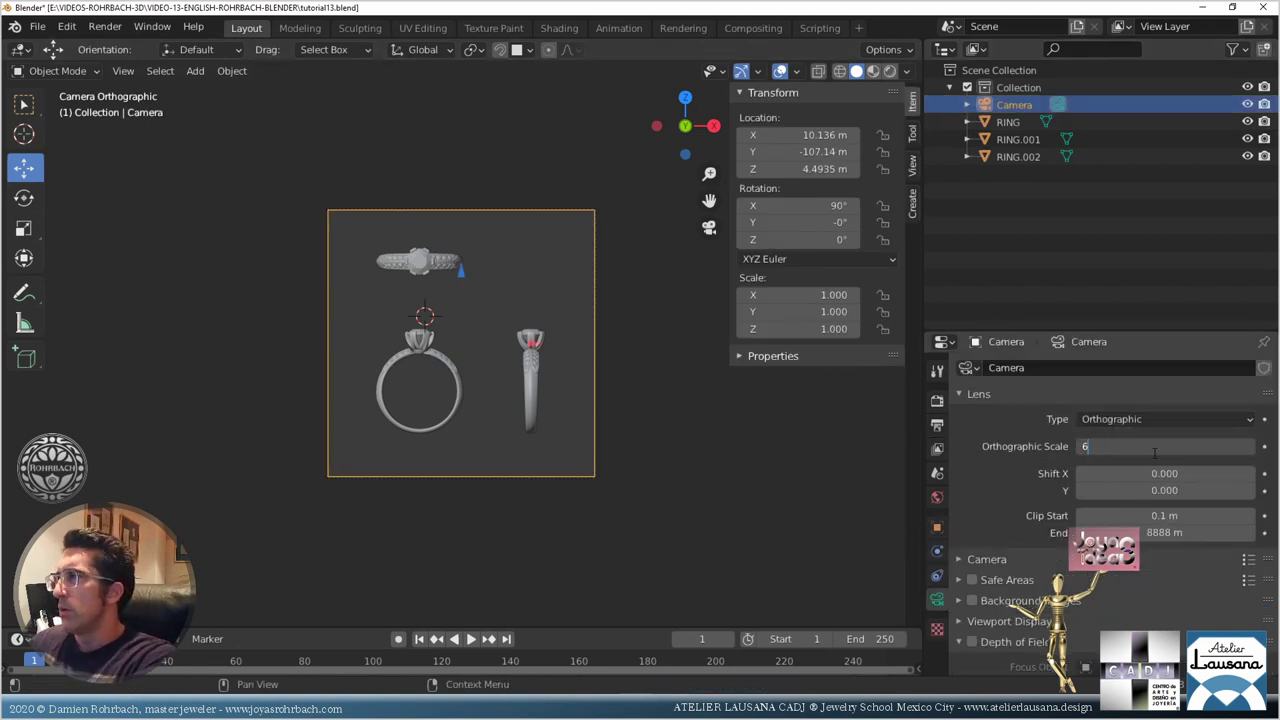
pyautogui.write('60')
pyautogui.press('Return')
pyautogui.click(1153, 446)
pyautogui.write('5')
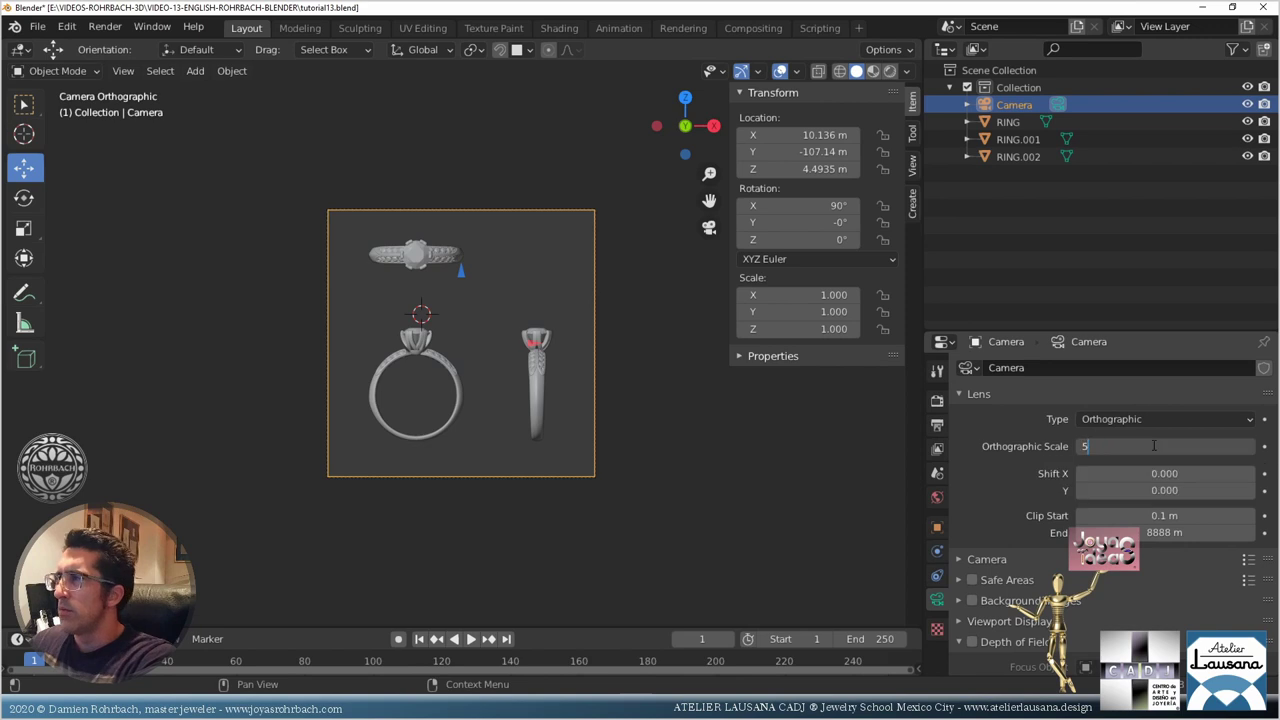
pyautogui.write('7')
pyautogui.press('Return')
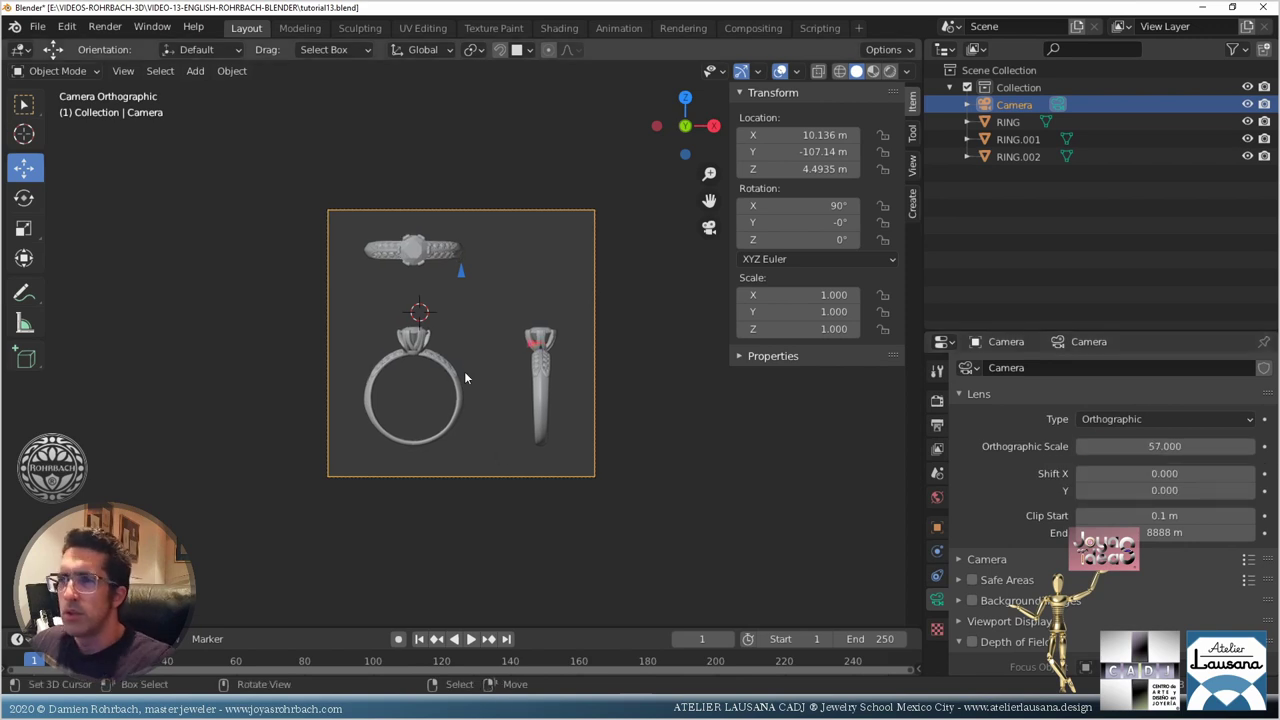
# Step: Shift the camera about -0.57 m in X and 0.85 m in Z, and place the 3D cursor above the side-view ring
pyautogui.press('g')
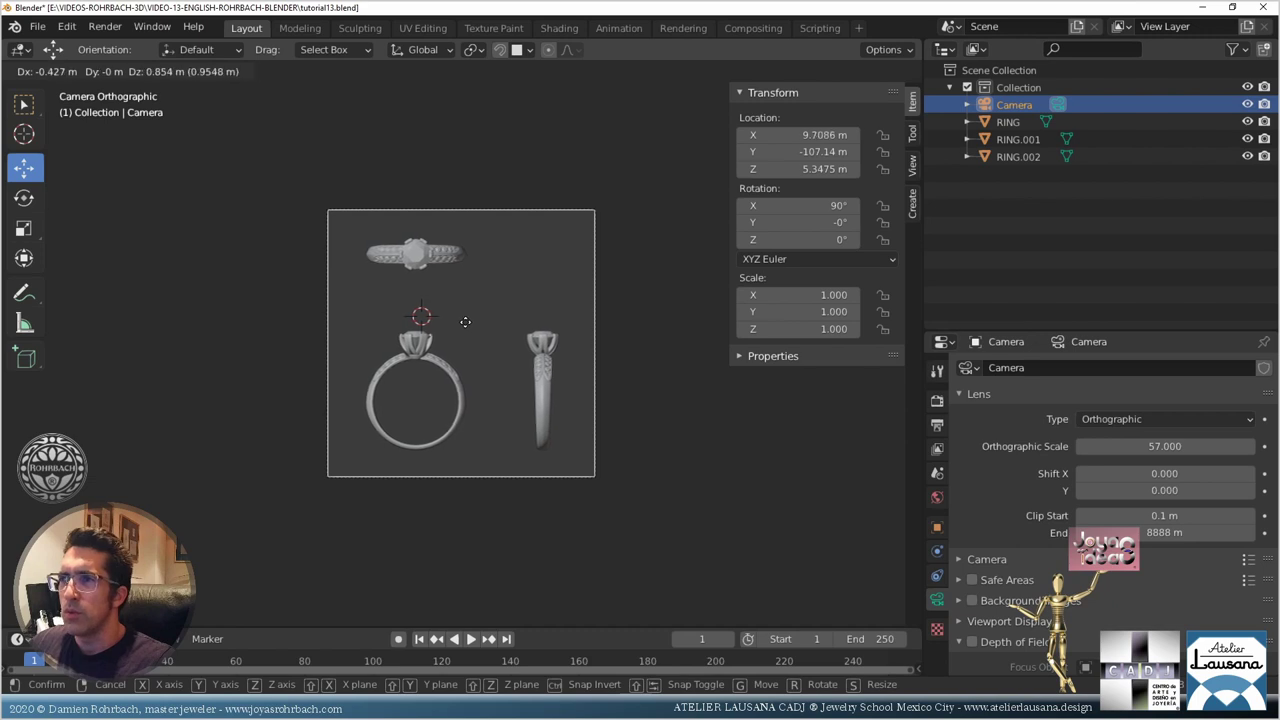
pyautogui.click(538, 298)
pyautogui.keyDown('shift'); pyautogui.rightClick(538, 292); pyautogui.keyUp('shift')
# Step: Save the file, and preview the camera view in rendered shading before returning to solid shading
pyautogui.hotkey('ctrl', 's')
pyautogui.click(889, 71)
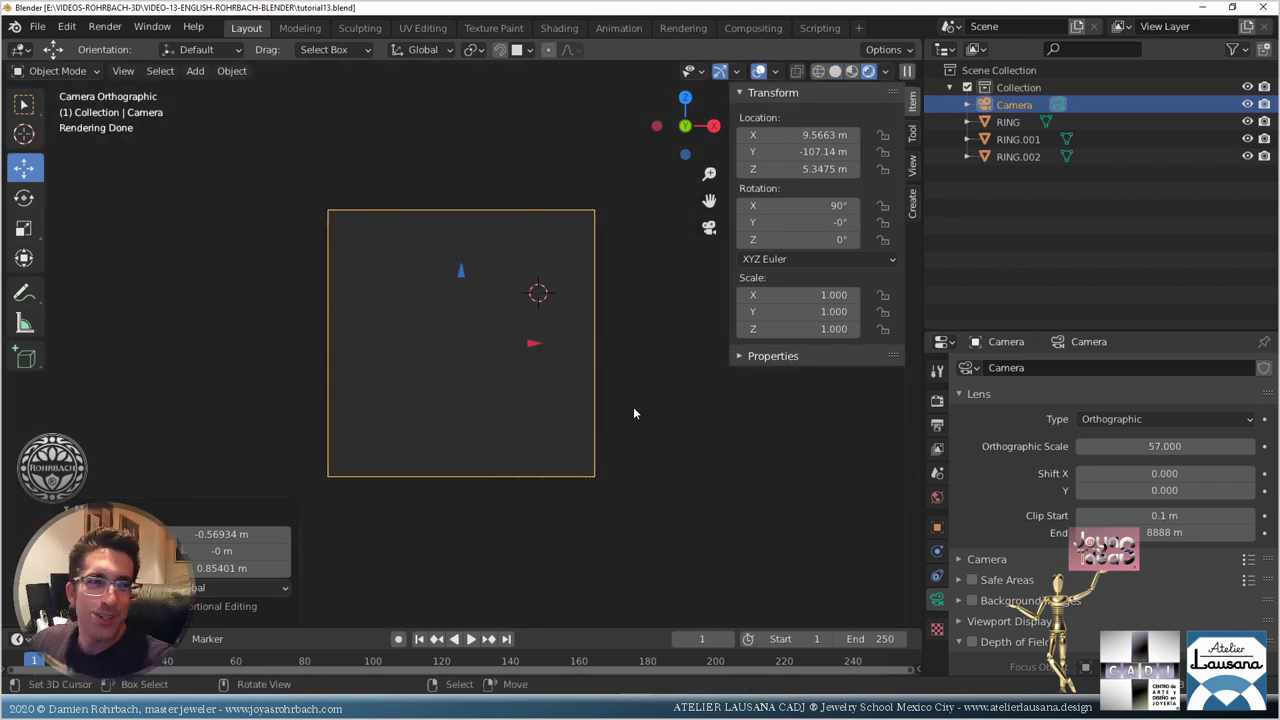
pyautogui.click(834, 72)
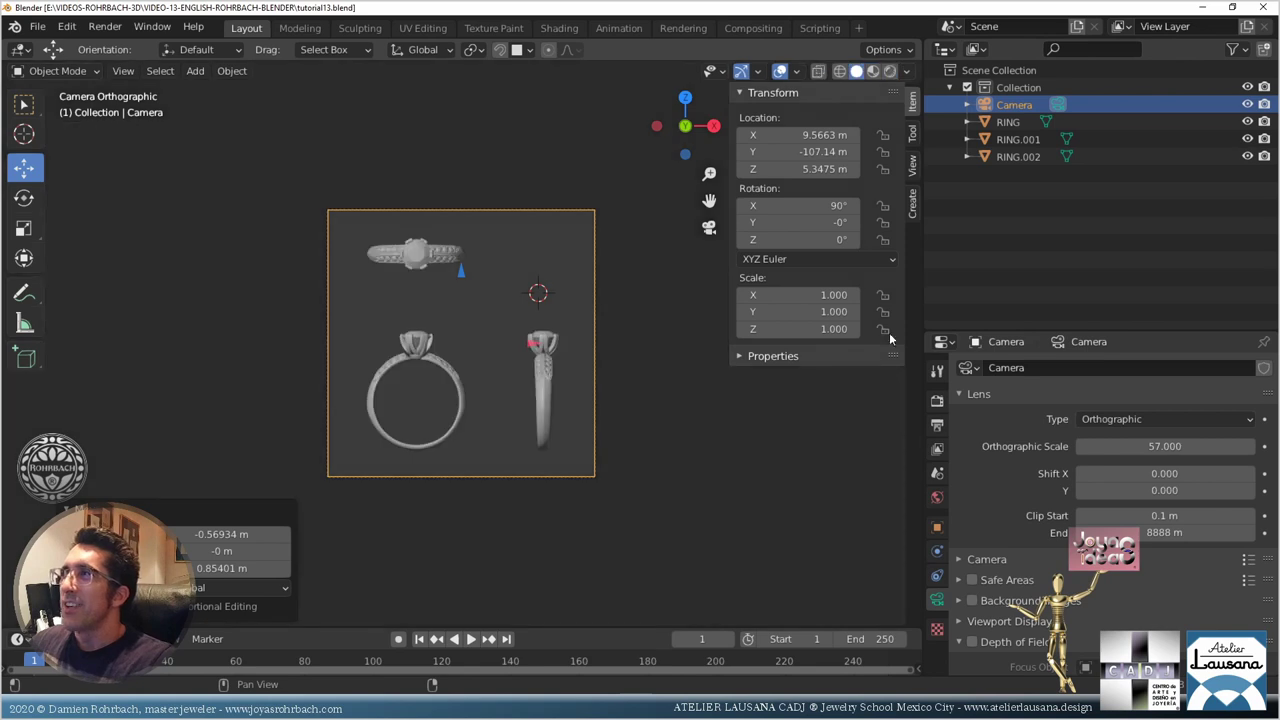
# Step: Collapse the Sampling, Light Paths and Performance render settings, and enable Freestyle with its options expanded
pyautogui.click(937, 401)
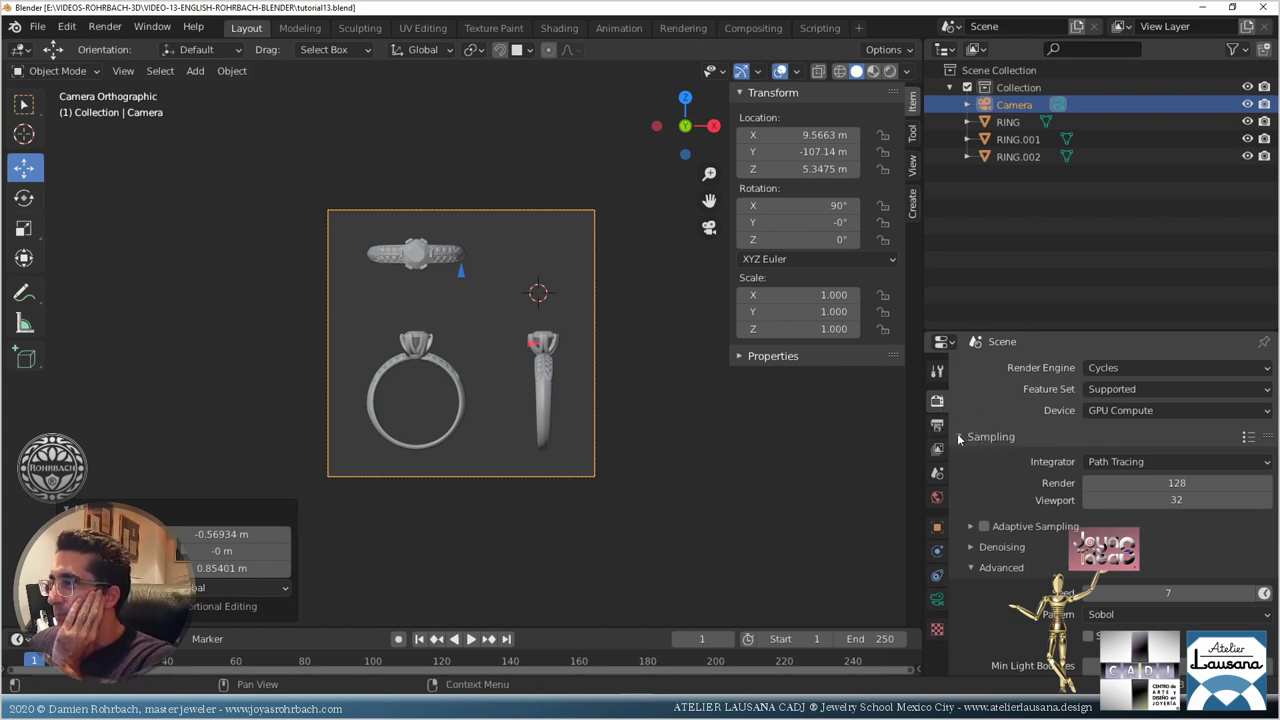
pyautogui.click(962, 437)
pyautogui.click(962, 458)
pyautogui.scroll(-4, 975, 518)
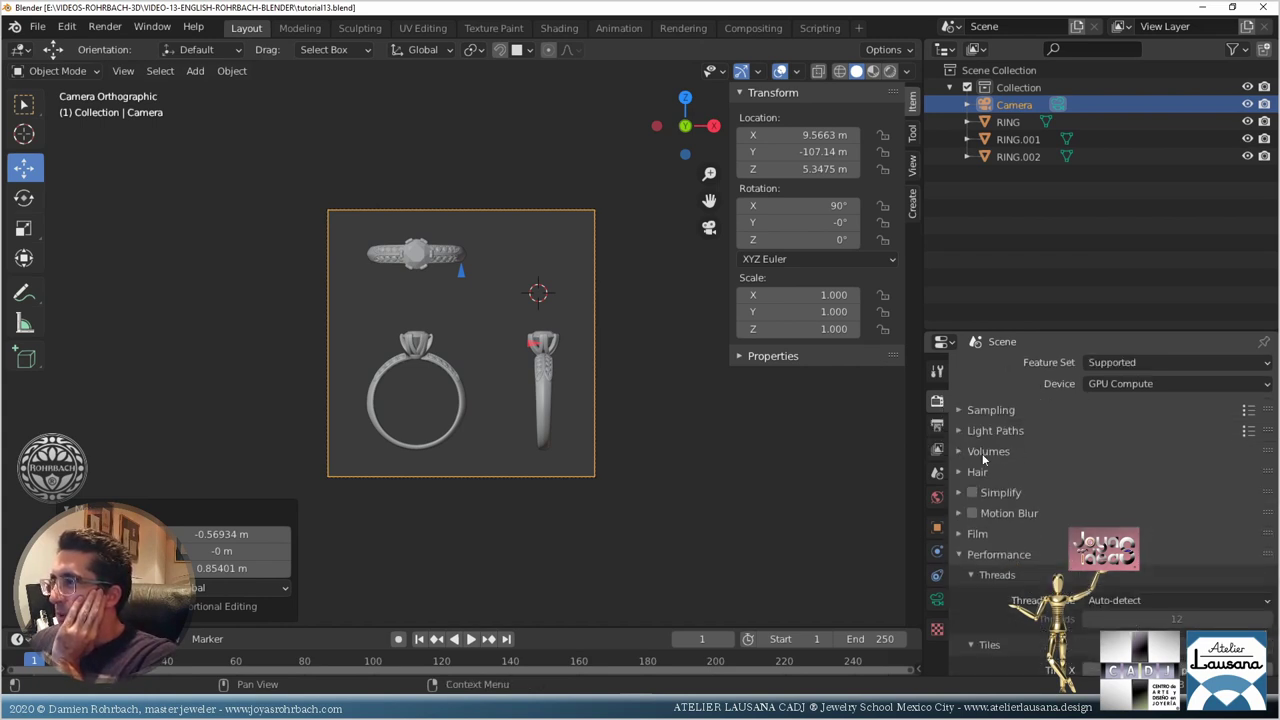
pyautogui.click(958, 448)
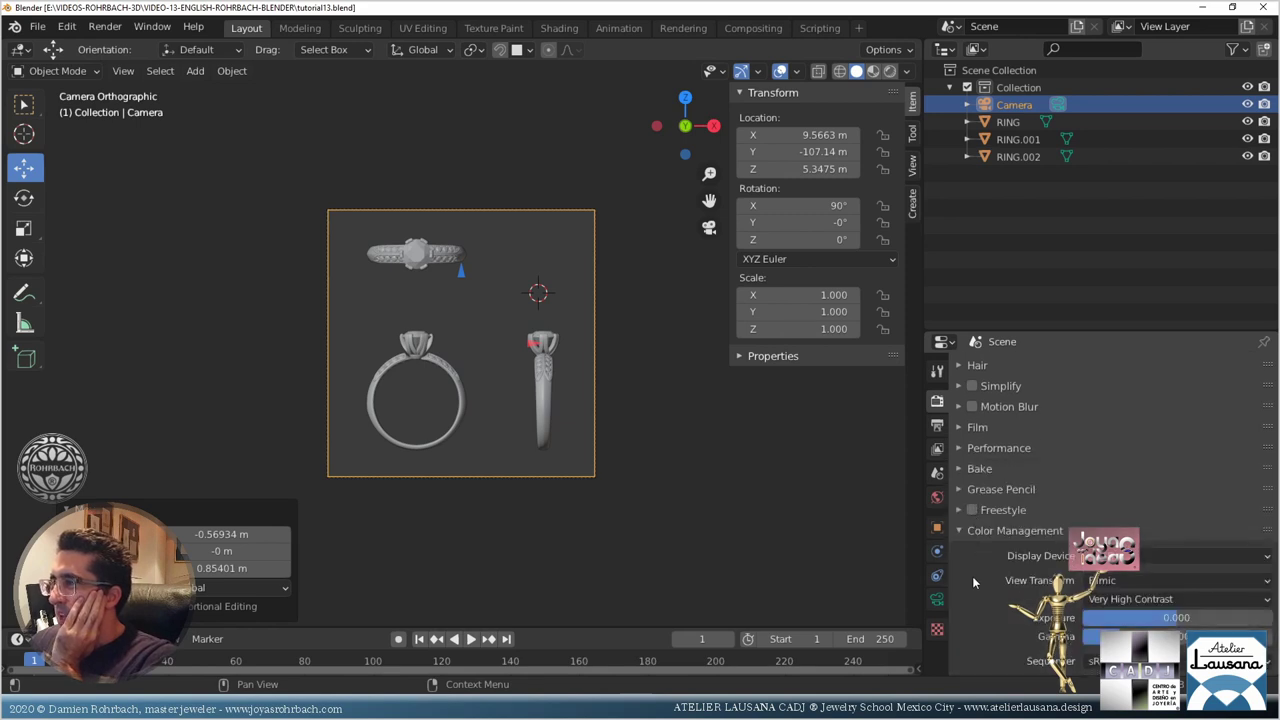
pyautogui.click(971, 511)
pyautogui.click(959, 511)
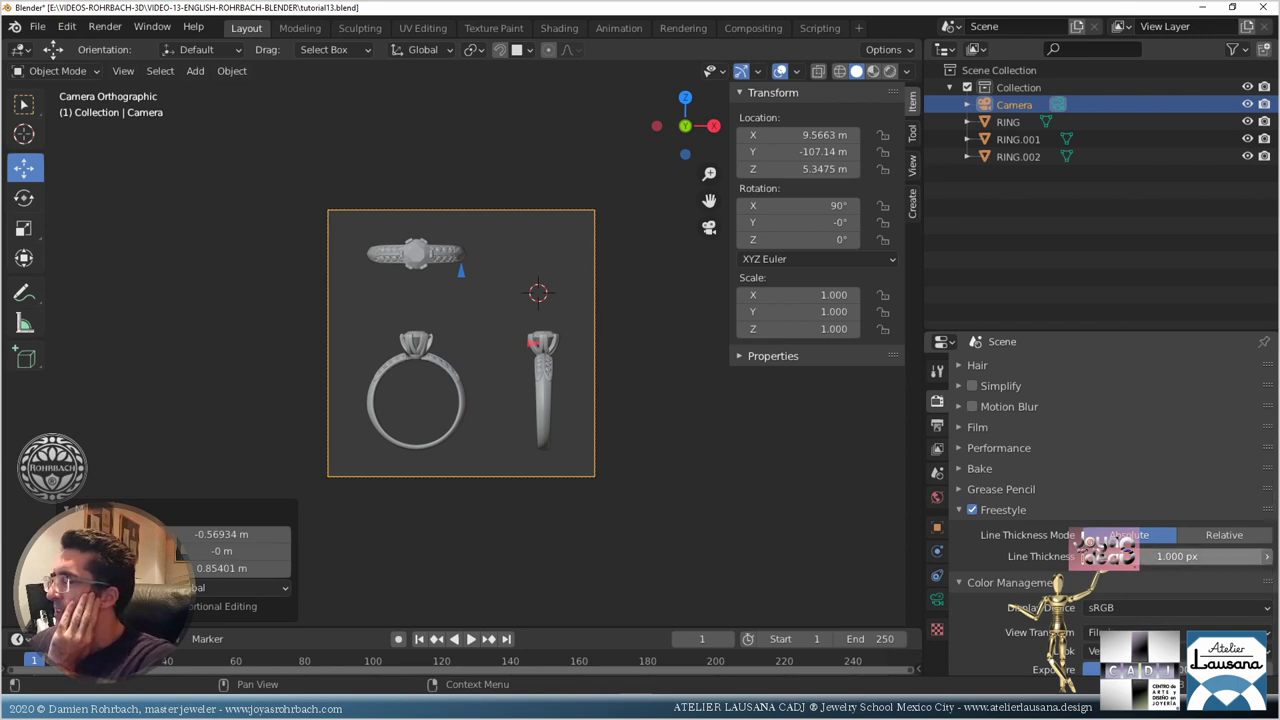
# Step: Show the view layer's Freestyle settings with the View Layer and Passes sections collapsed, and save the file
pyautogui.click(937, 448)
pyautogui.scroll(8, 977, 414)
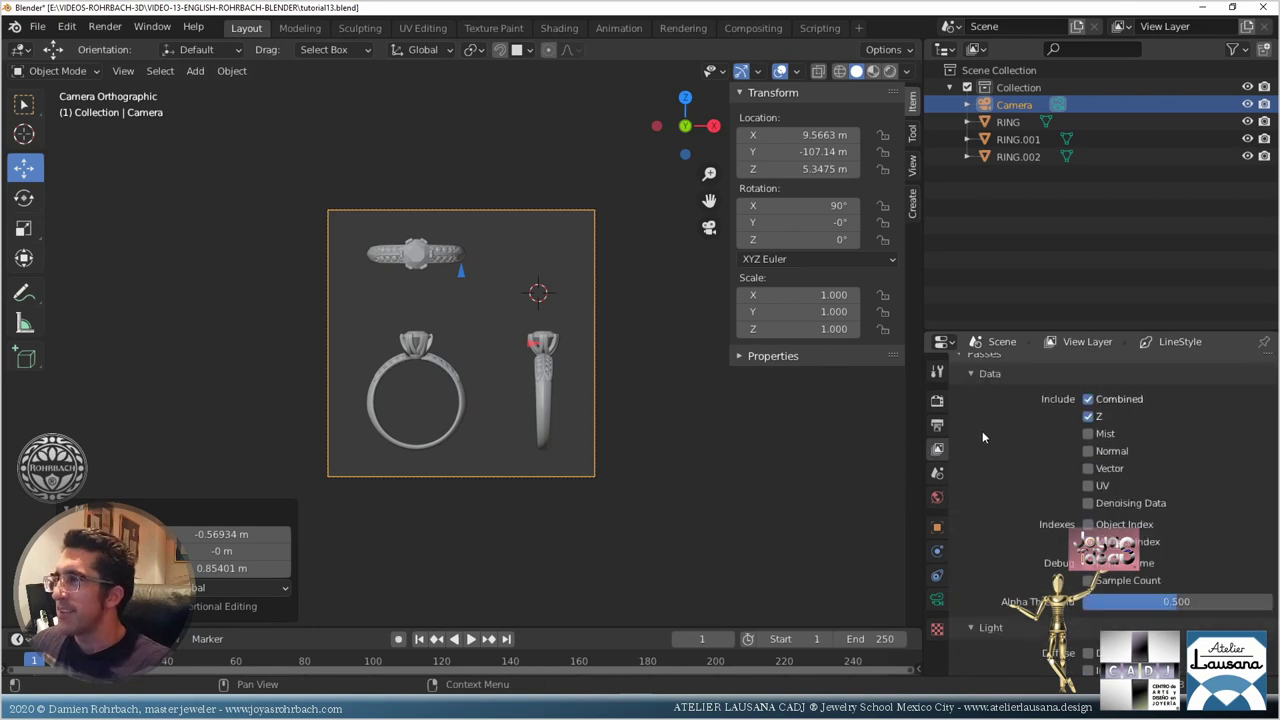
pyautogui.click(962, 364)
pyautogui.click(963, 385)
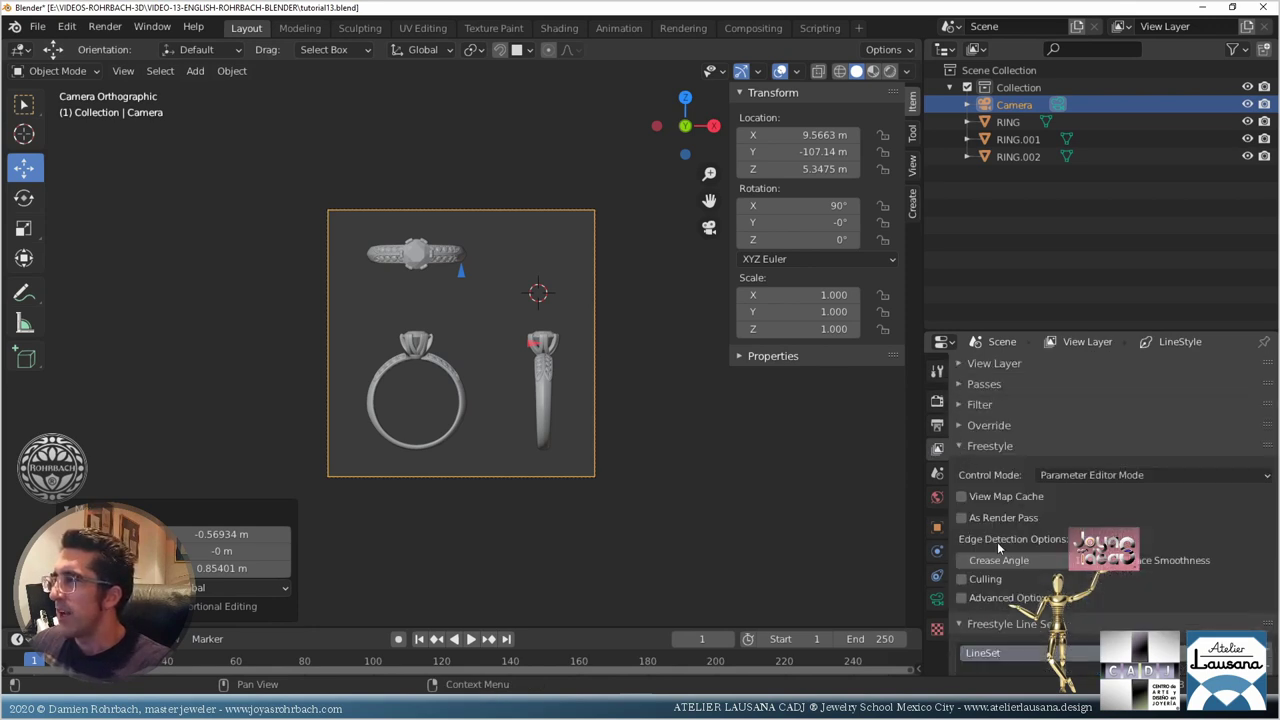
pyautogui.hotkey('ctrl', 's')
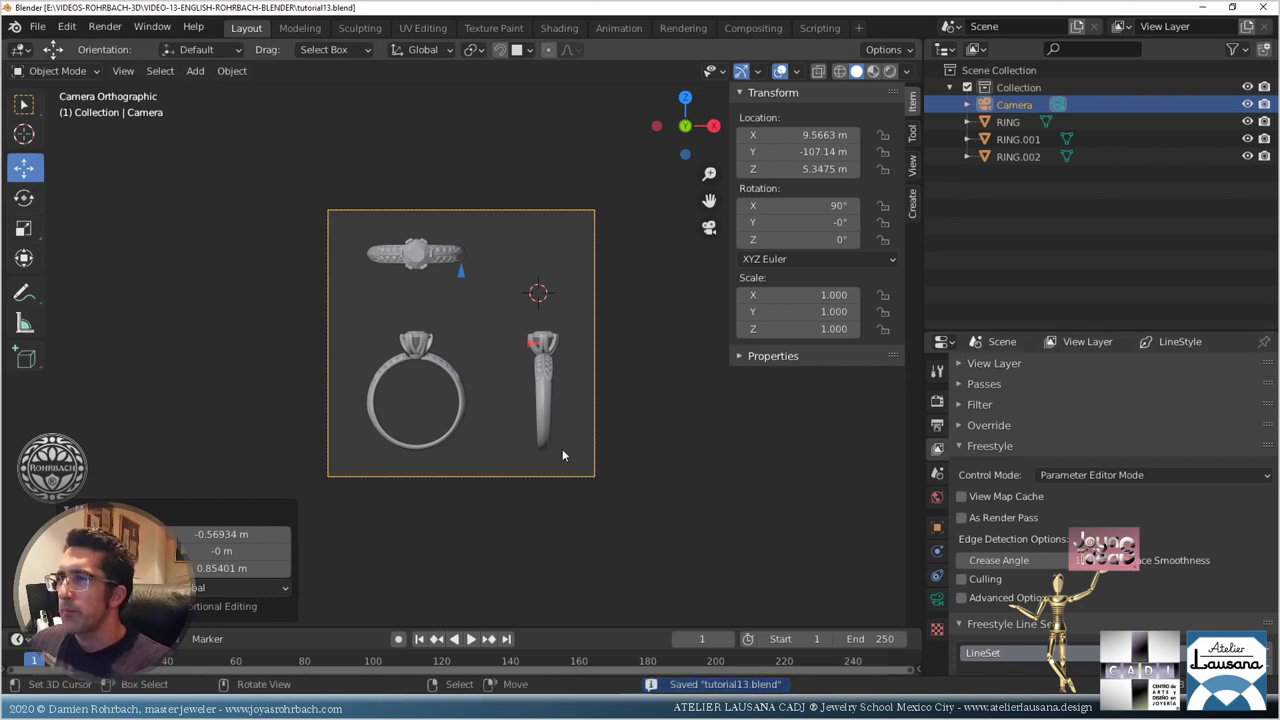
# Step: Set the world background color to white, save the file, and preview the camera view in rendered shading before returning to solid
pyautogui.click(938, 498)
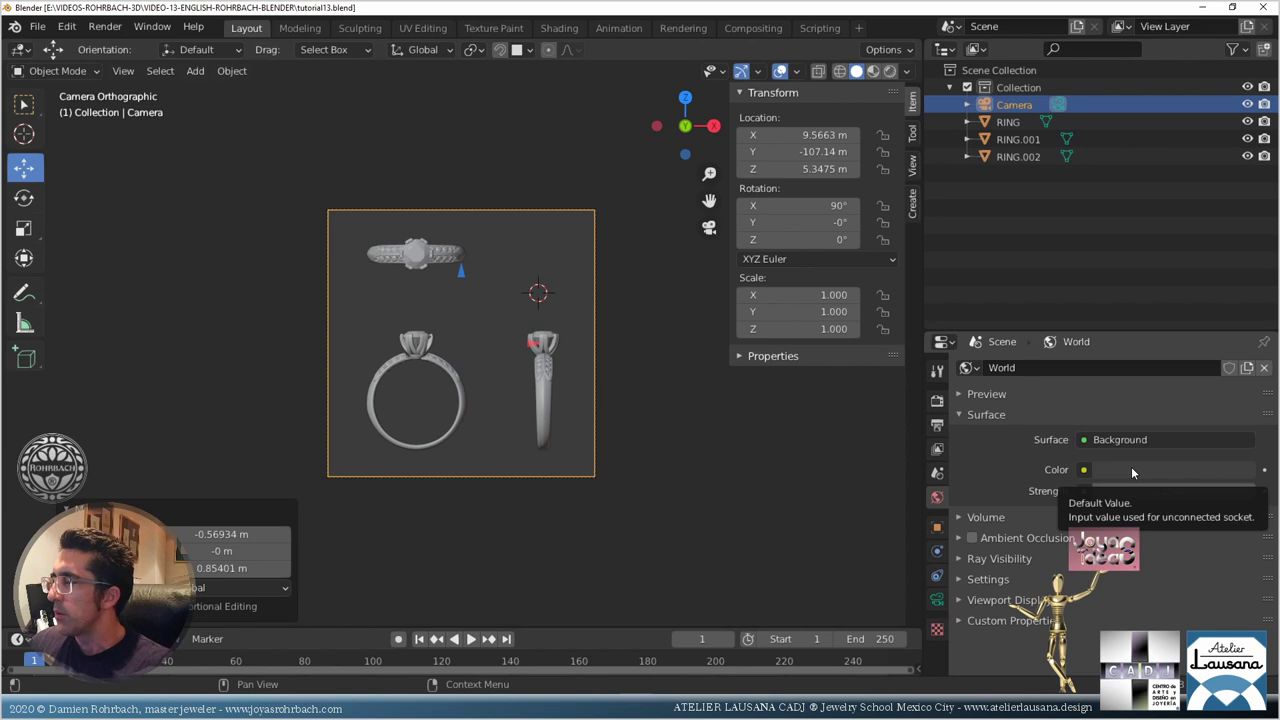
pyautogui.click(1131, 466)
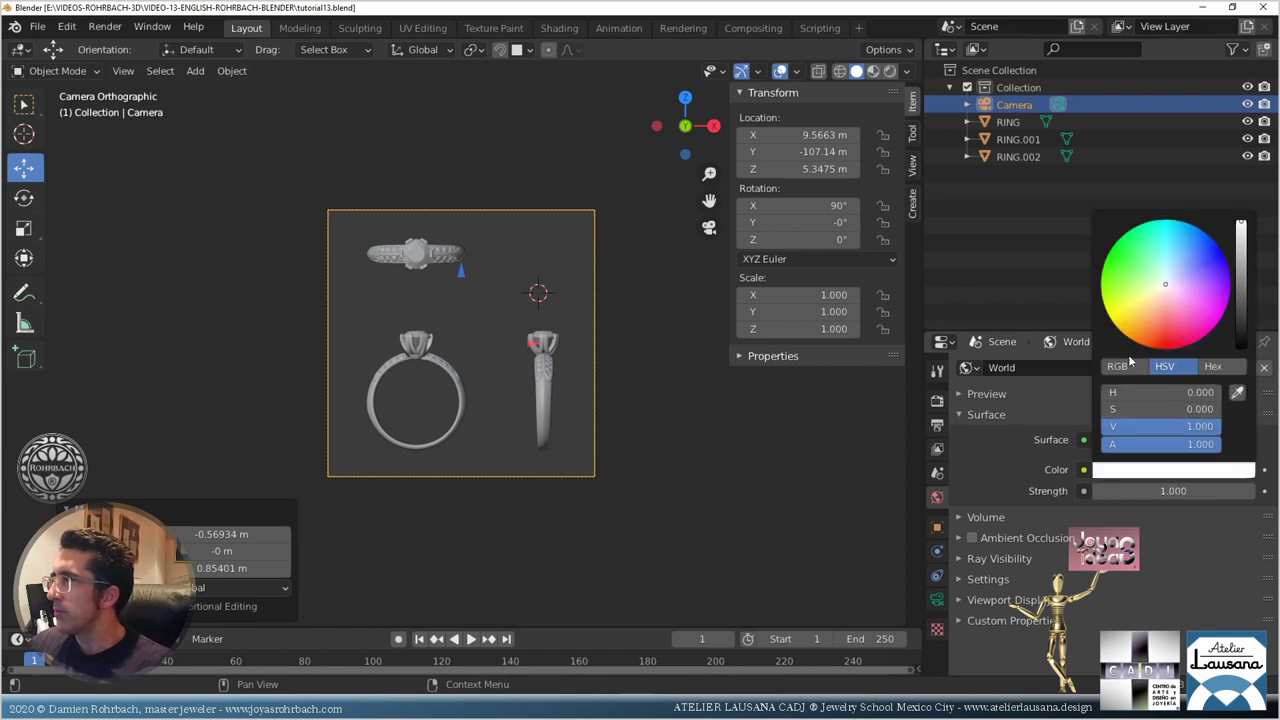
pyautogui.hotkey('ctrl', 's')
pyautogui.click(890, 70)
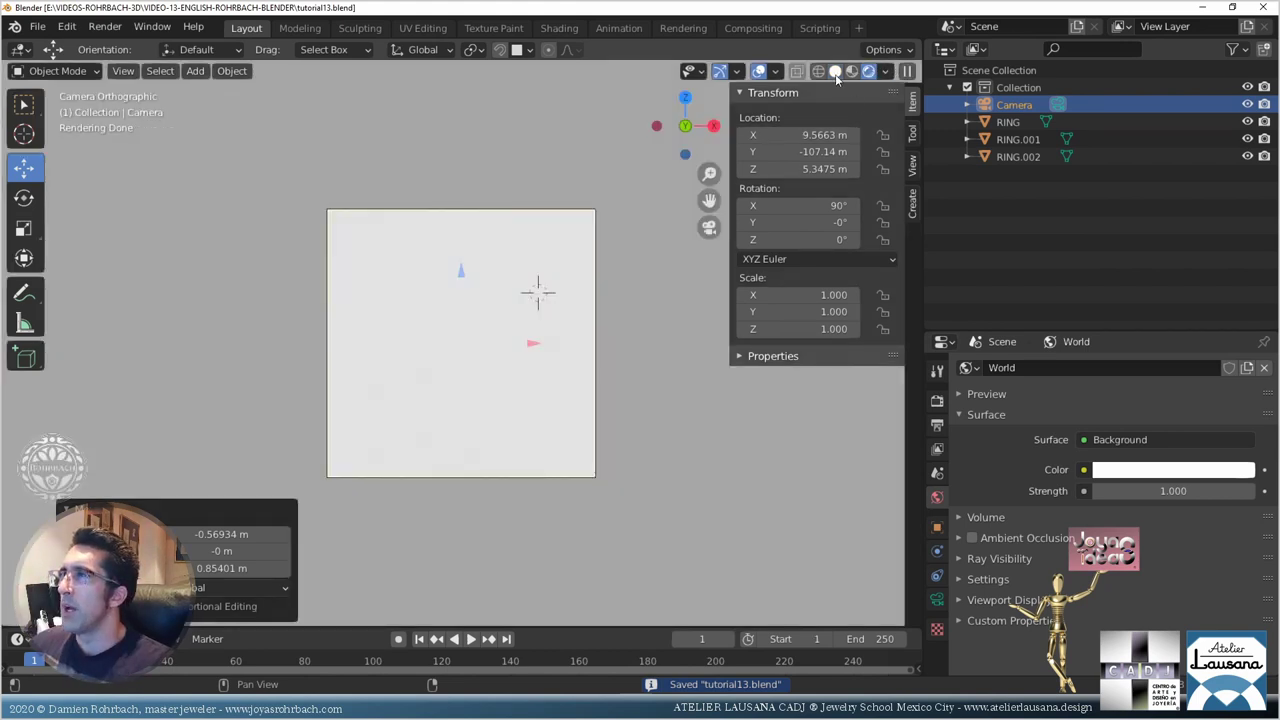
pyautogui.click(835, 72)
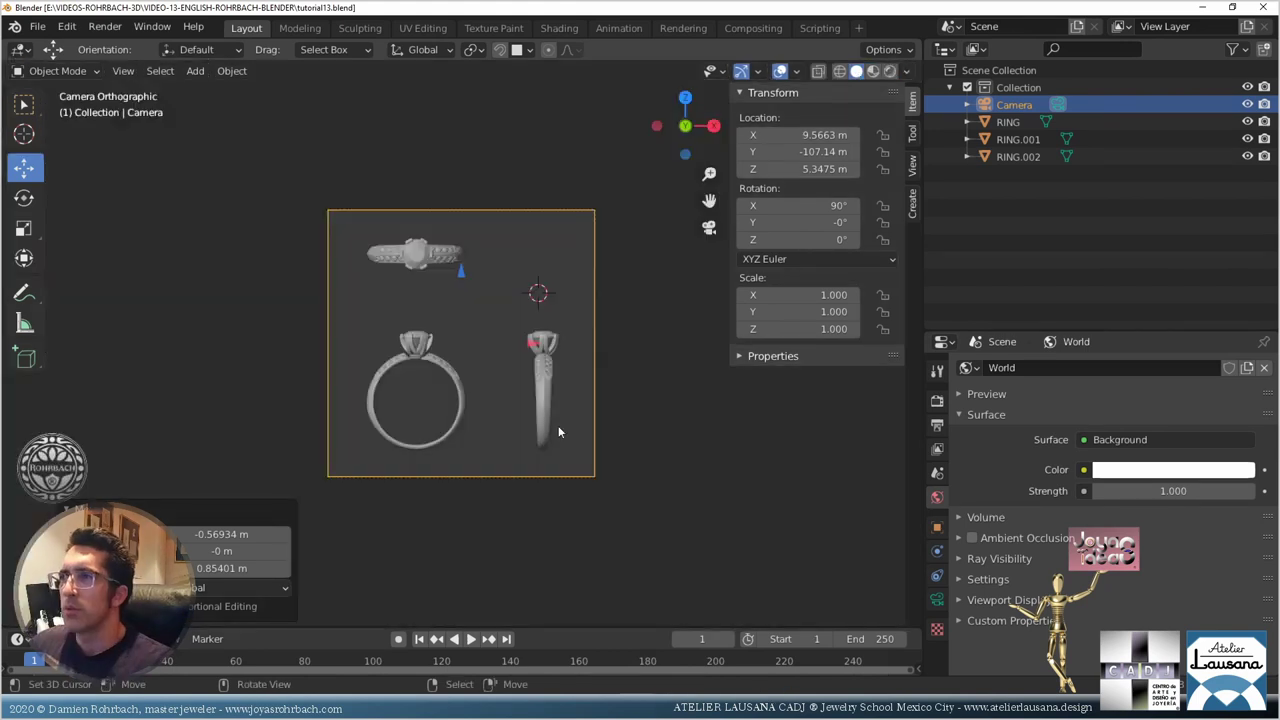
# Step: Limit the Freestyle line set's edge types to Silhouette, Border and Contour, with Crease disabled
pyautogui.click(937, 449)
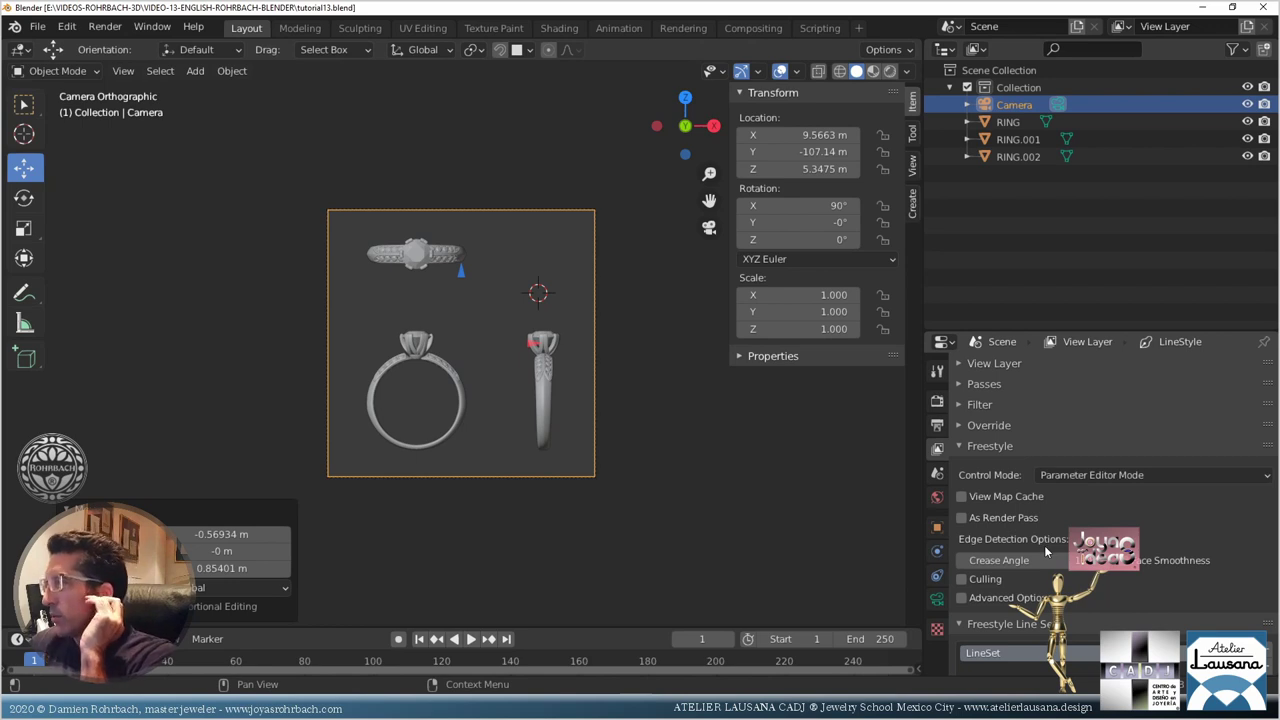
pyautogui.scroll(-2, 1047, 550)
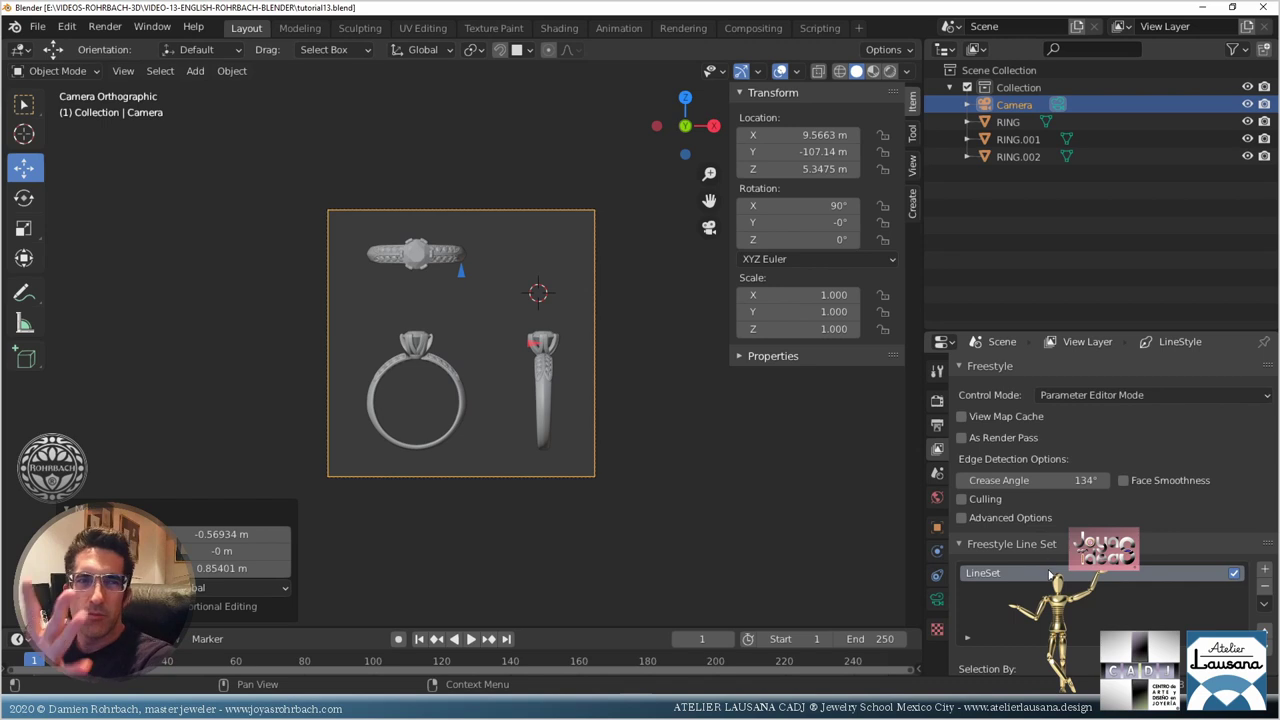
pyautogui.scroll(-2, 1045, 557)
pyautogui.scroll(-3, 1098, 586)
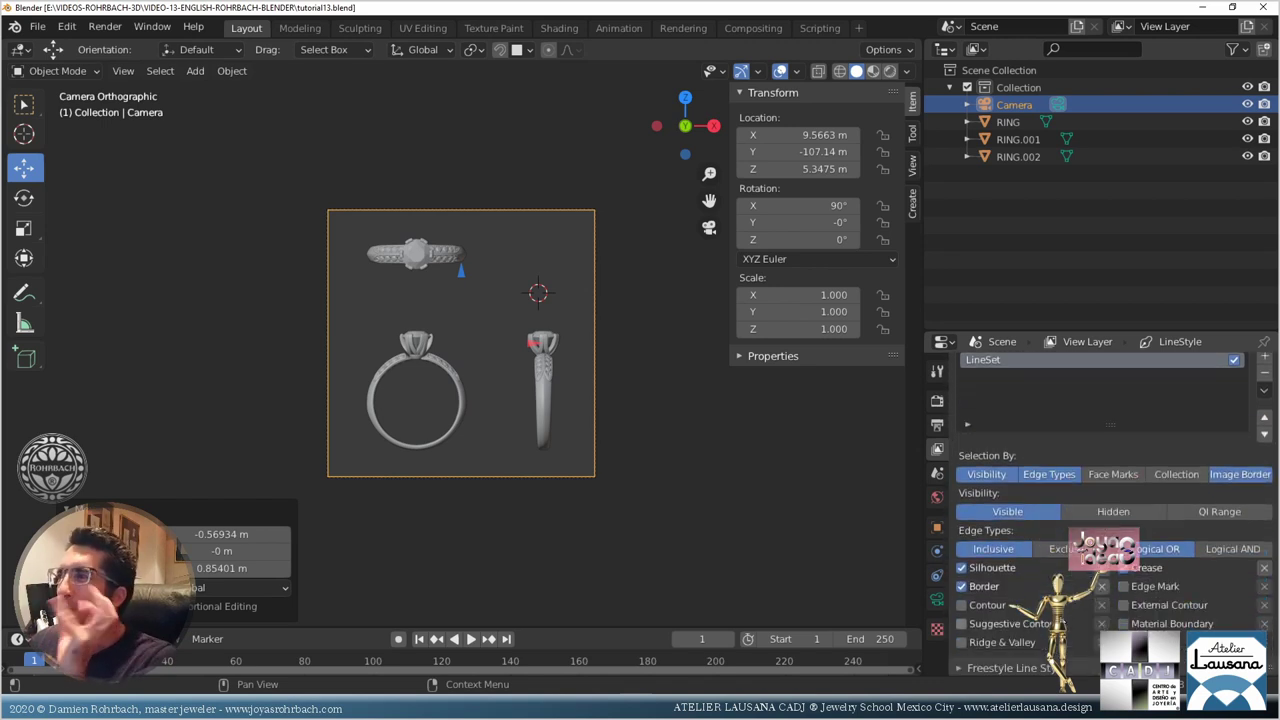
pyautogui.scroll(-1, 1100, 585)
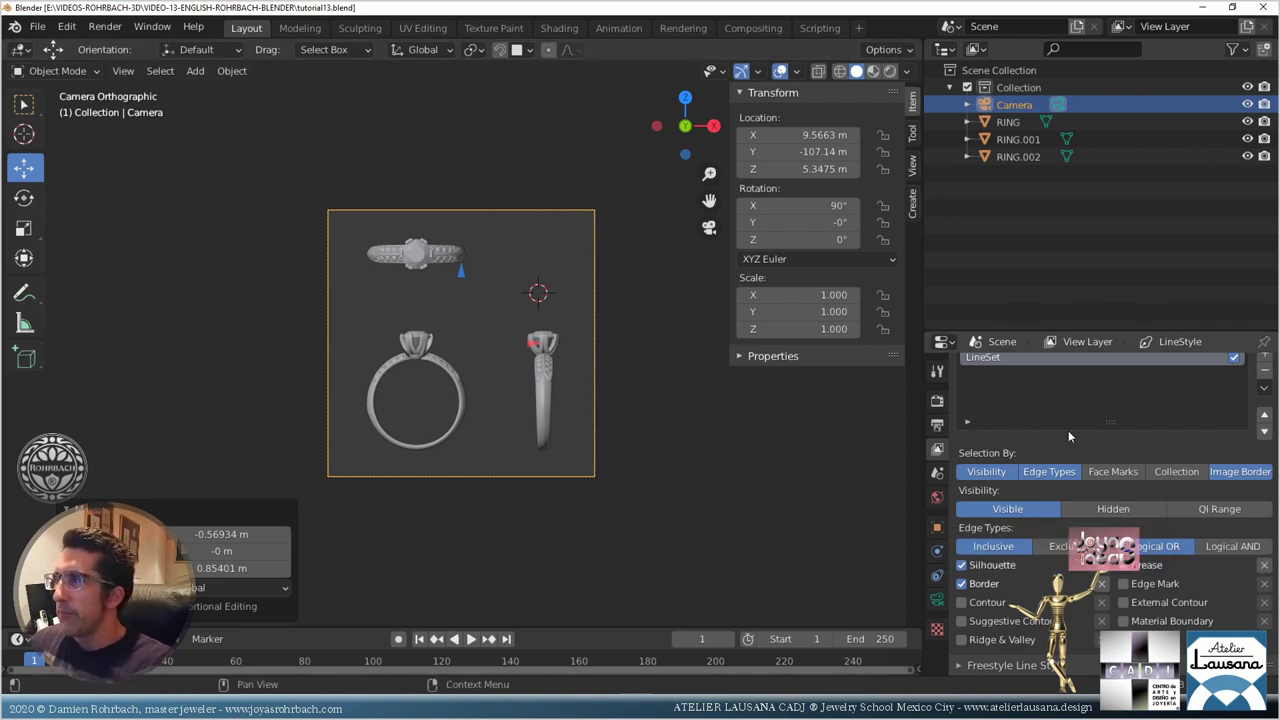
pyautogui.scroll(2, 1066, 425)
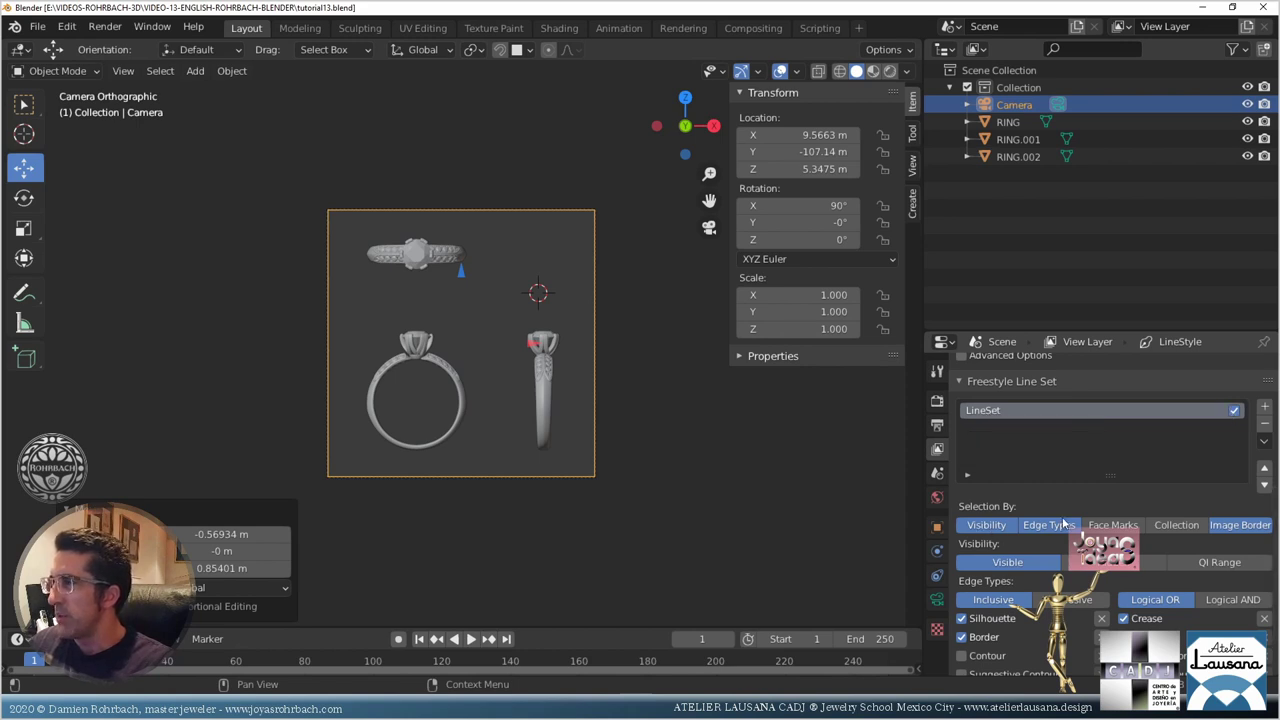
pyautogui.scroll(-2, 1055, 527)
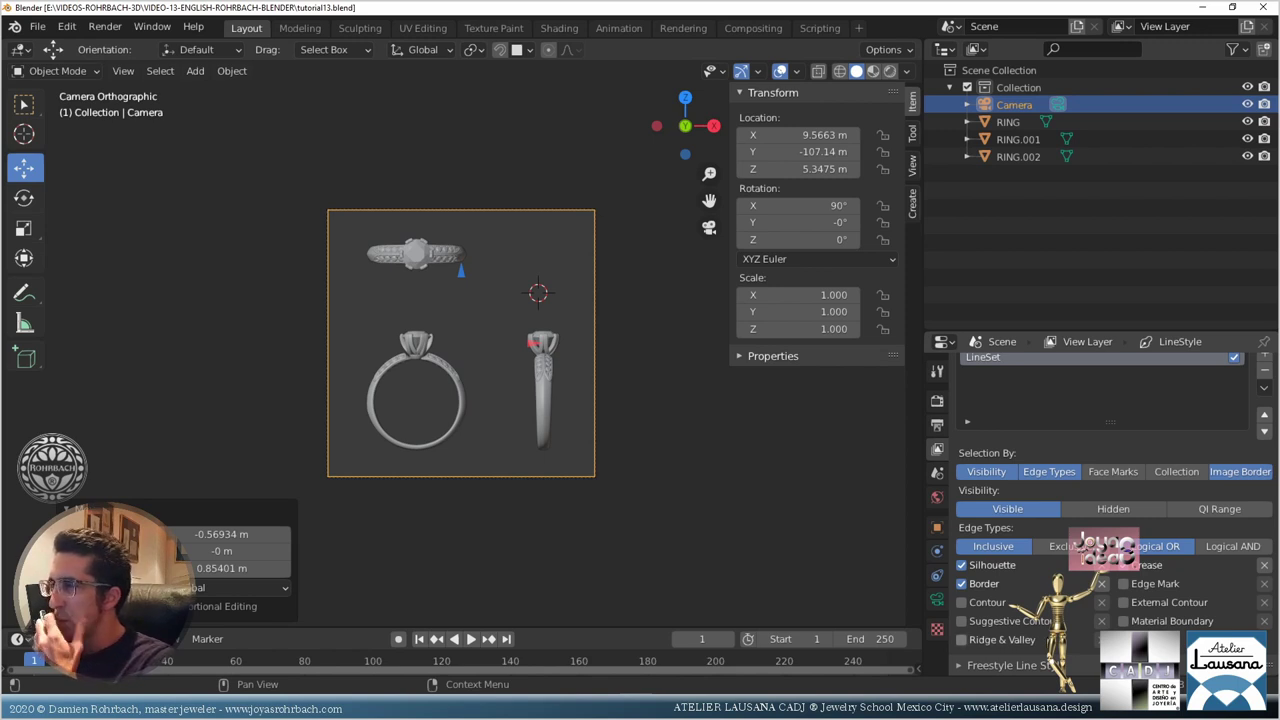
pyautogui.click(963, 603)
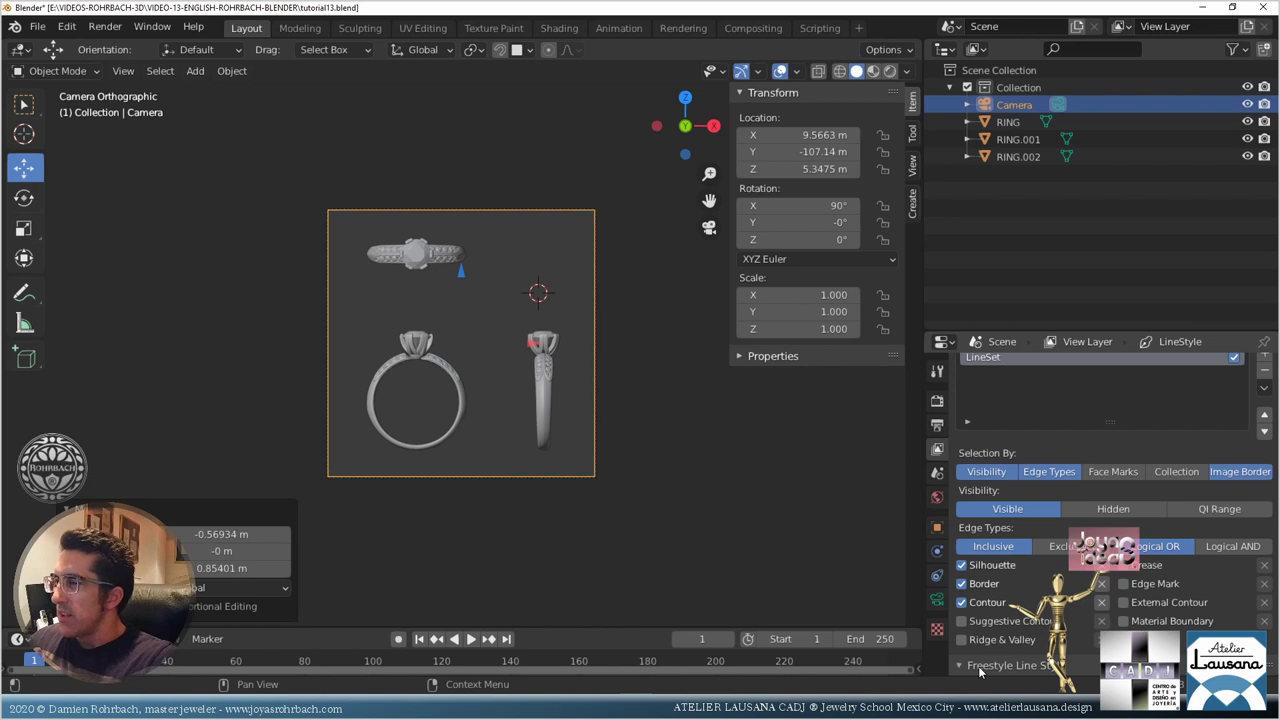
# Step: Expand the Freestyle Line Style settings to show the stroke options, and save the file
pyautogui.scroll(-3, 1022, 597)
pyautogui.scroll(5, 1100, 500)
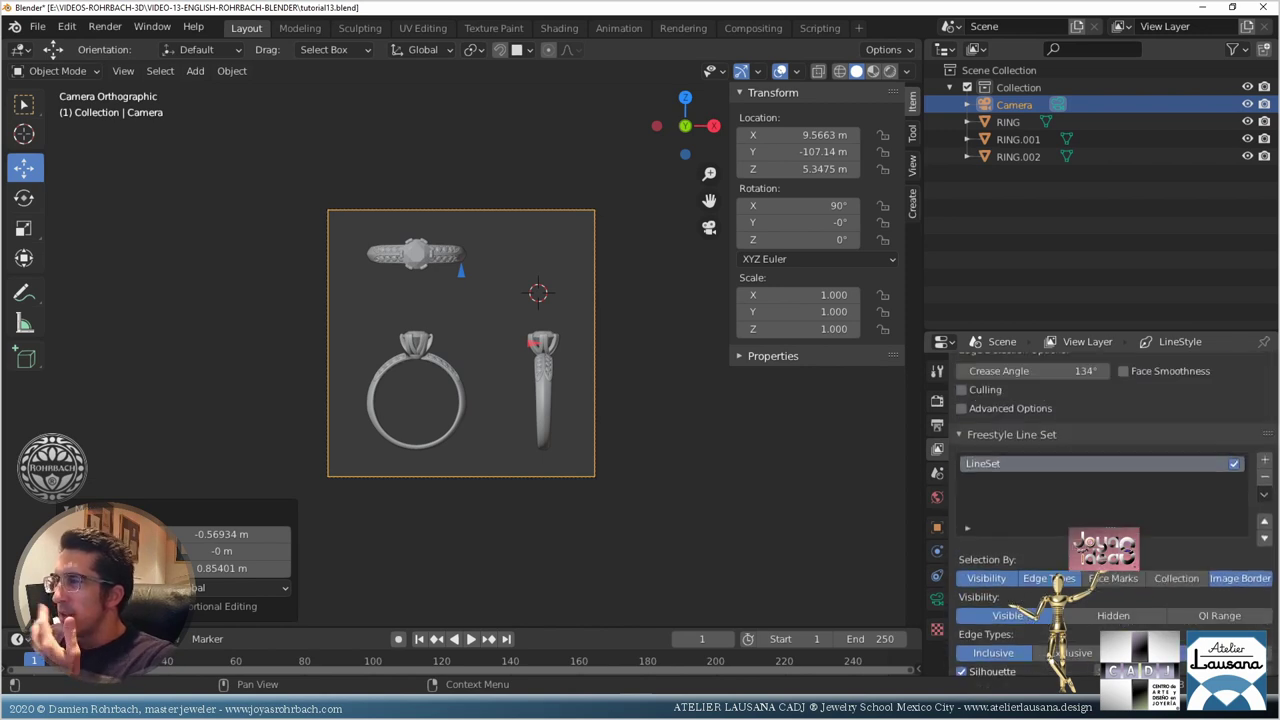
pyautogui.scroll(-6, 1100, 500)
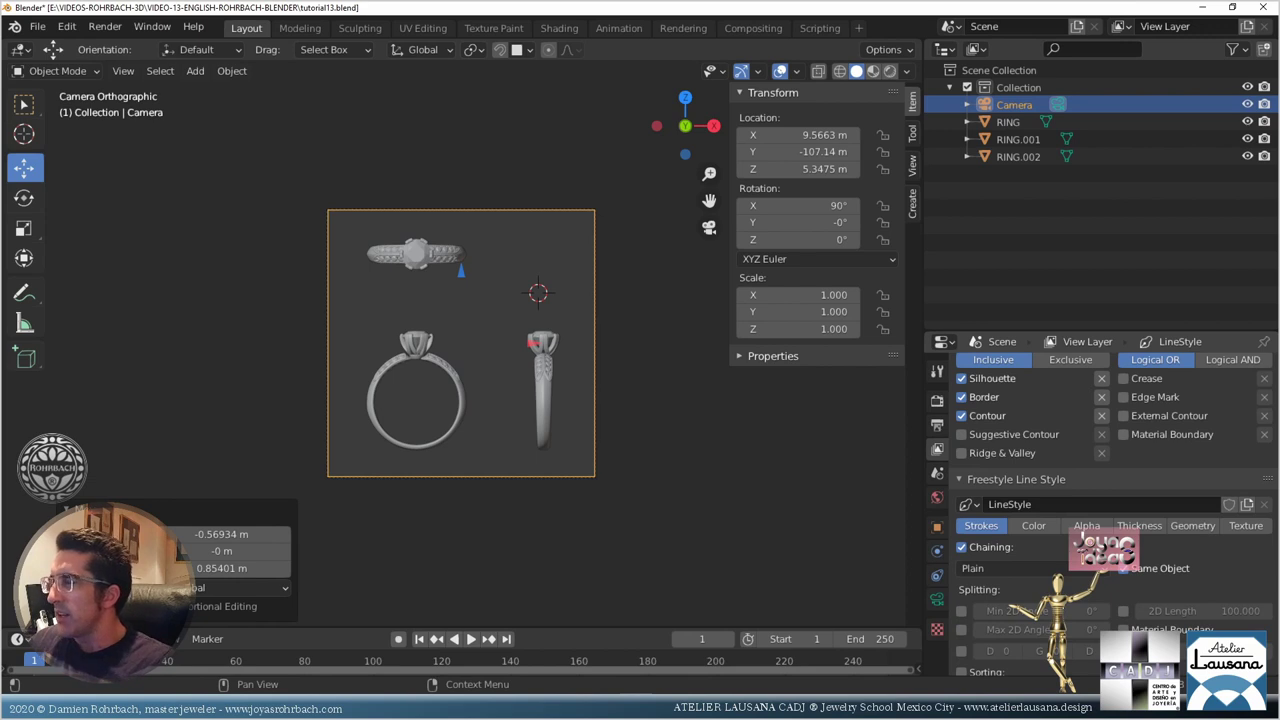
pyautogui.scroll(-3, 1100, 500)
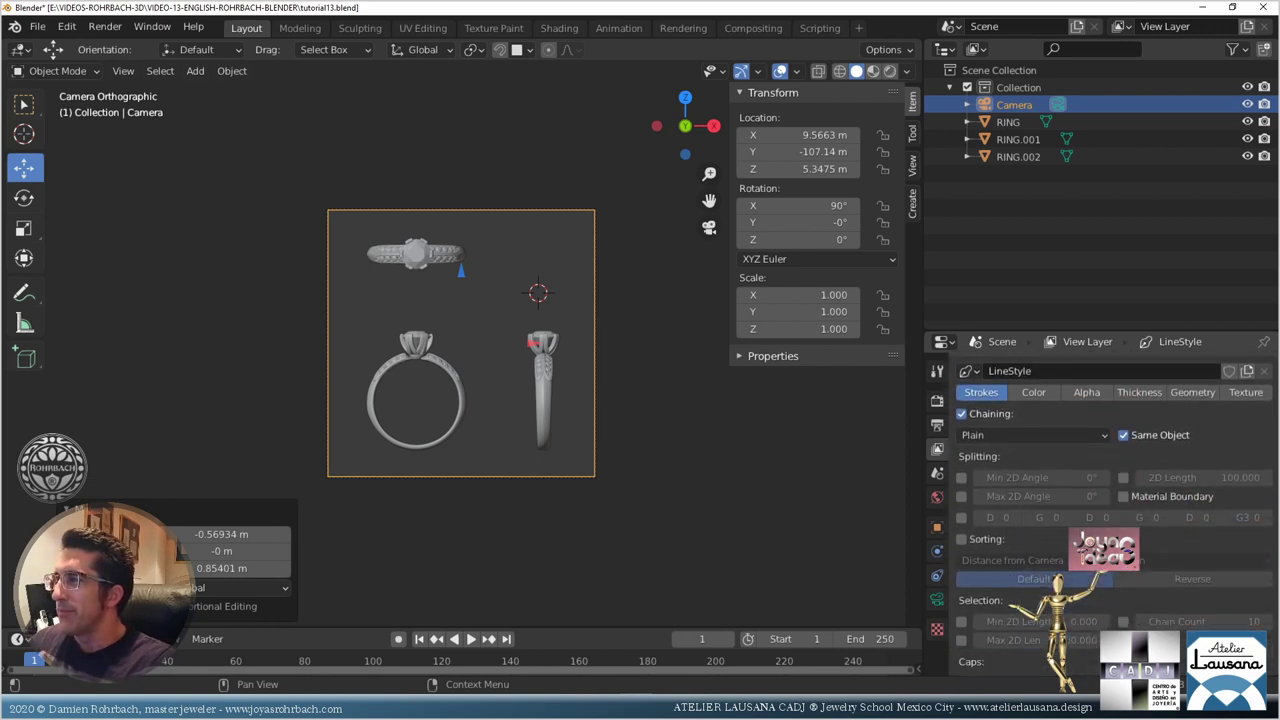
pyautogui.scroll(2, 1106, 578)
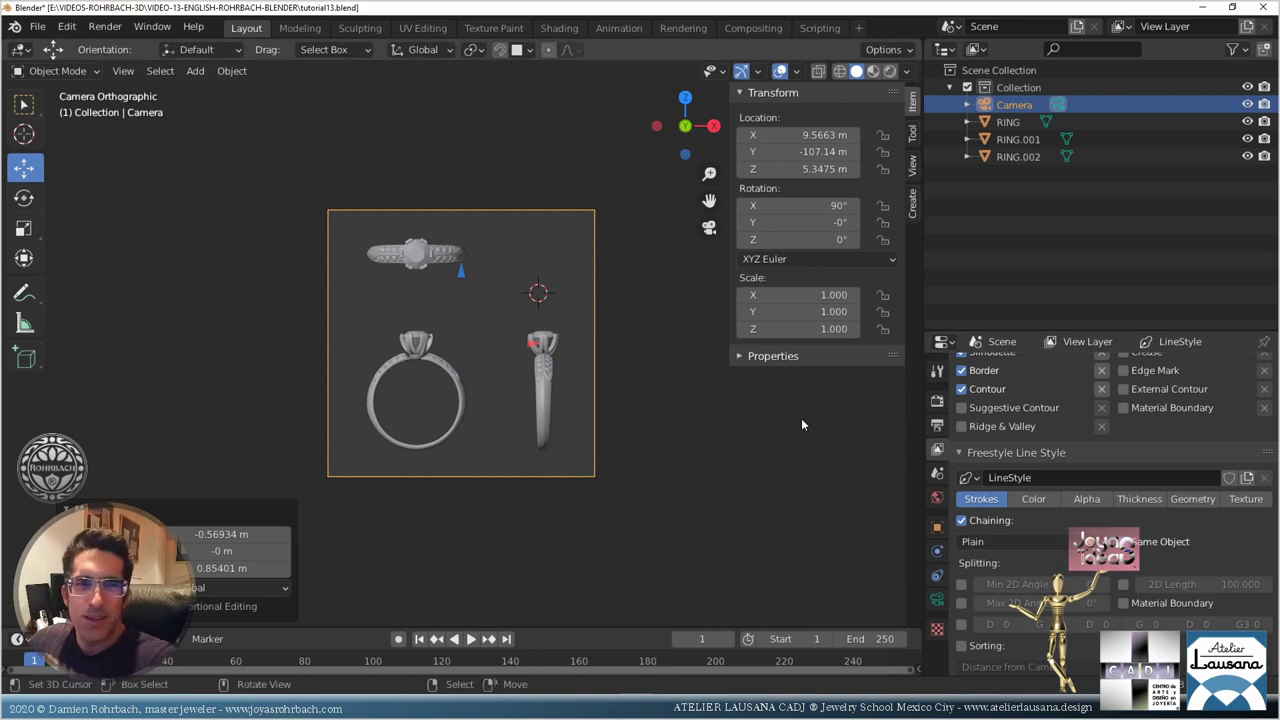
pyautogui.hotkey('ctrl', 's')
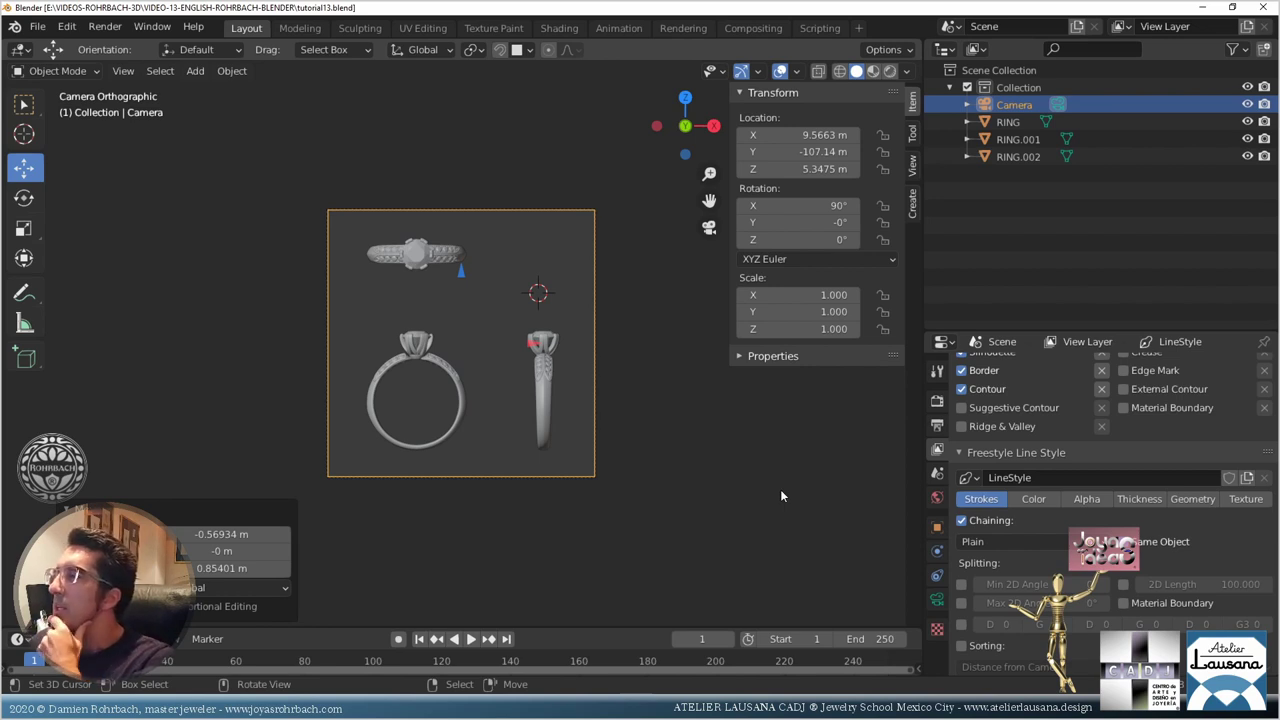
# Step: Review the line style's thickness and color settings, return to the stroke settings, and save the file
pyautogui.click(1138, 499)
pyautogui.click(1033, 561)
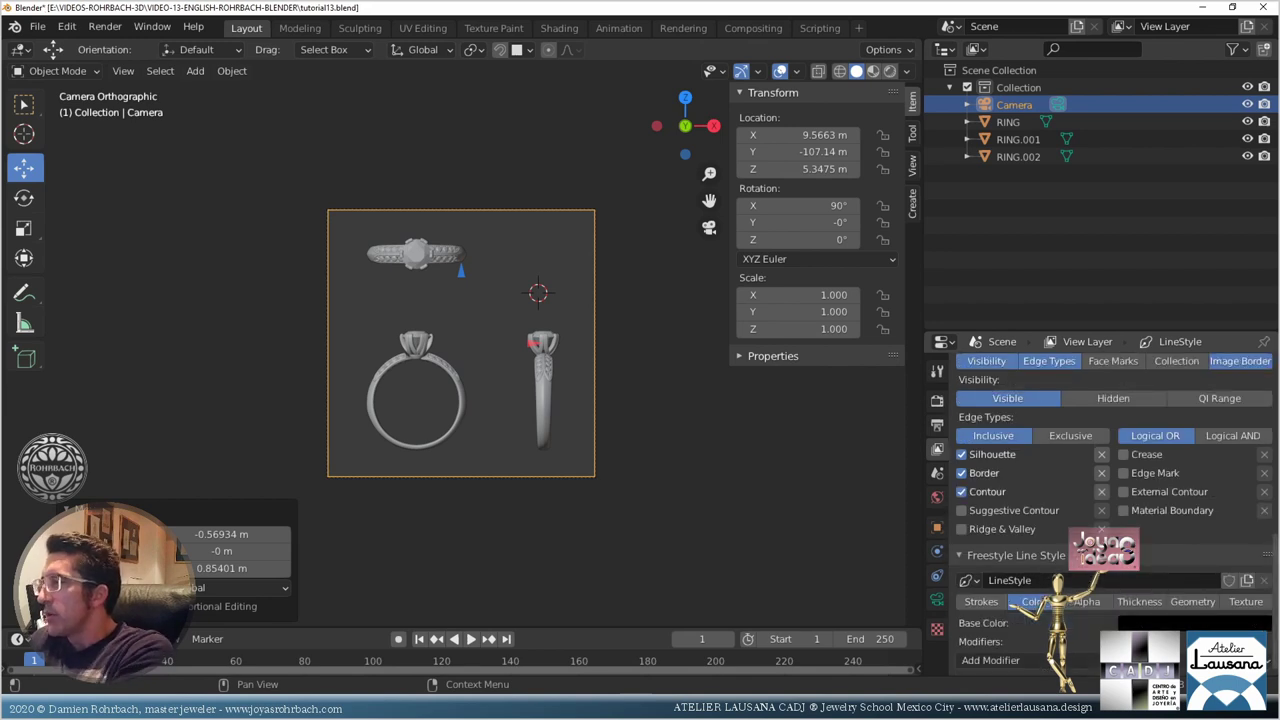
pyautogui.click(981, 601)
pyautogui.scroll(-4, 1043, 527)
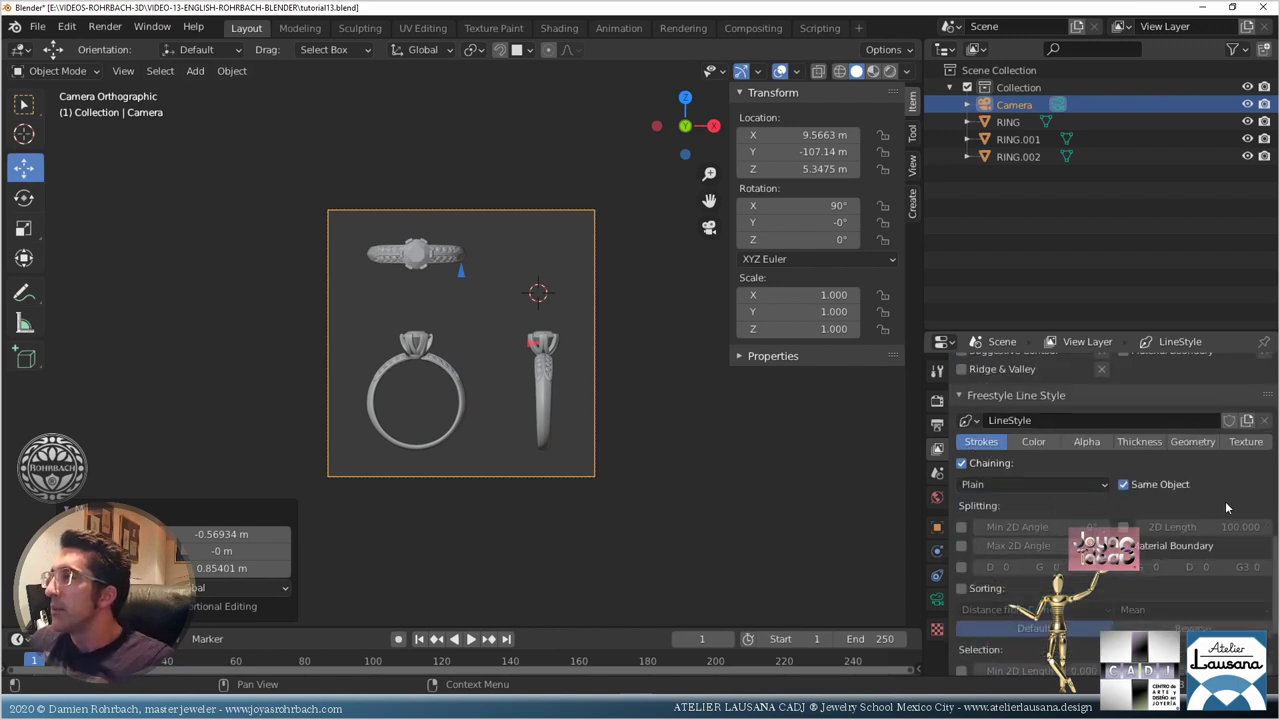
pyautogui.scroll(5, 1225, 501)
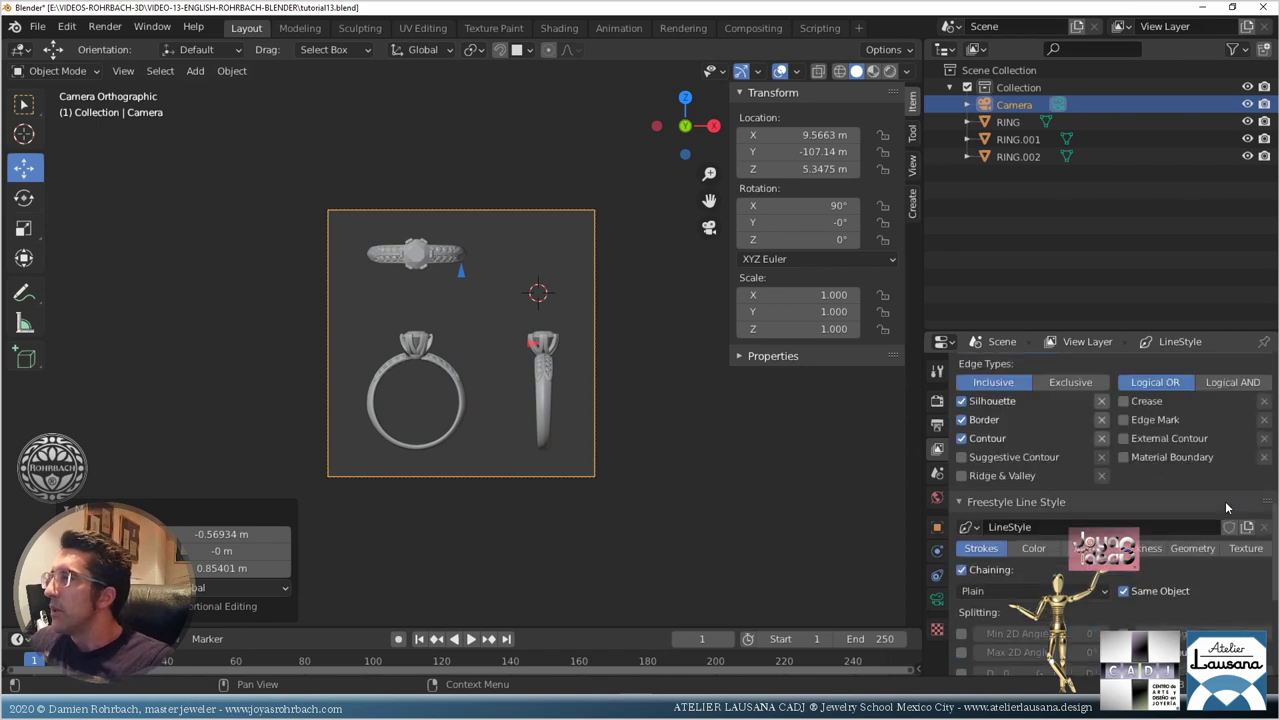
pyautogui.hotkey('ctrl', 's')
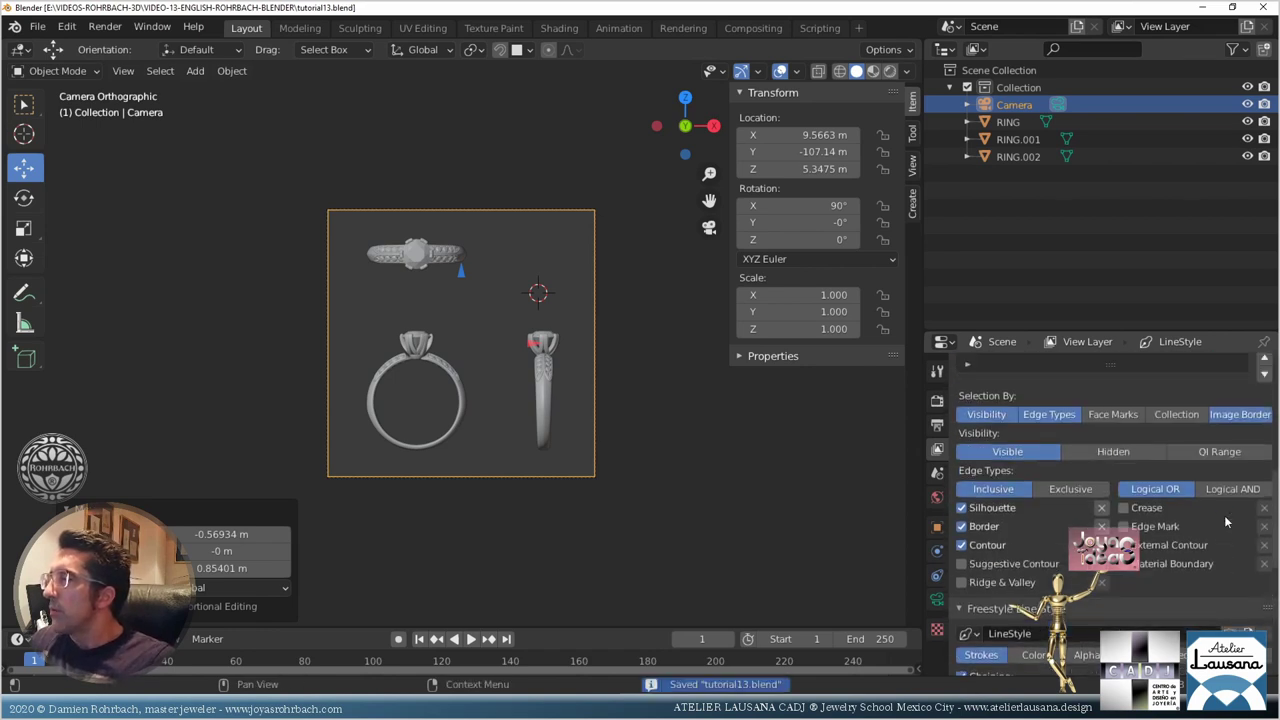
# Step: Check the Freestyle line set options, and render the camera view of the three rings
pyautogui.scroll(5, 1222, 567)
pyautogui.scroll(-3, 1100, 585)
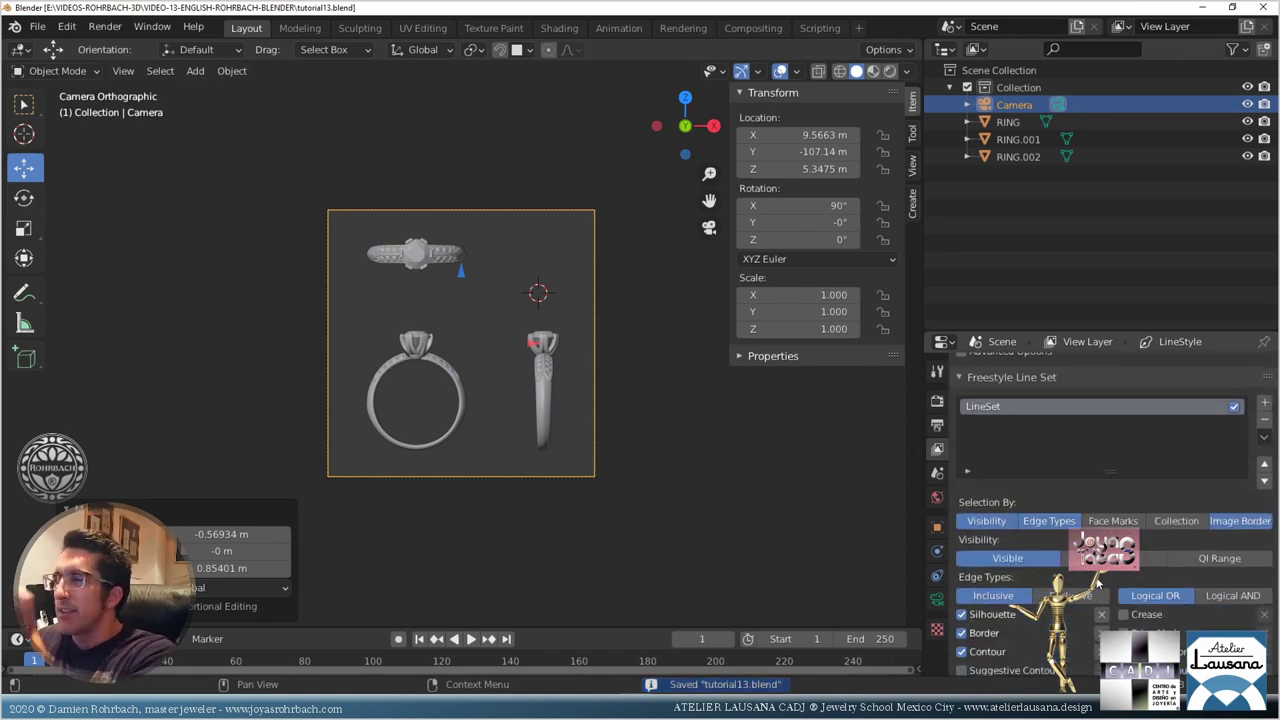
pyautogui.scroll(2, 1098, 585)
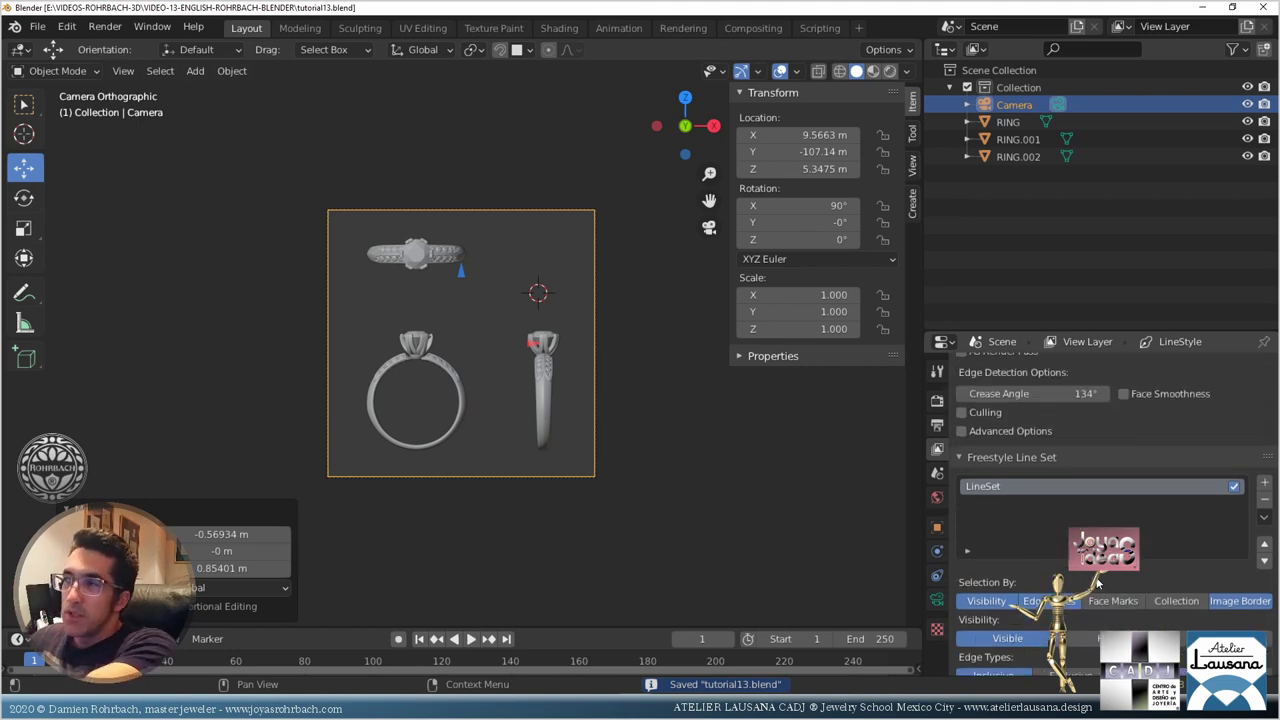
pyautogui.scroll(-5, 1098, 583)
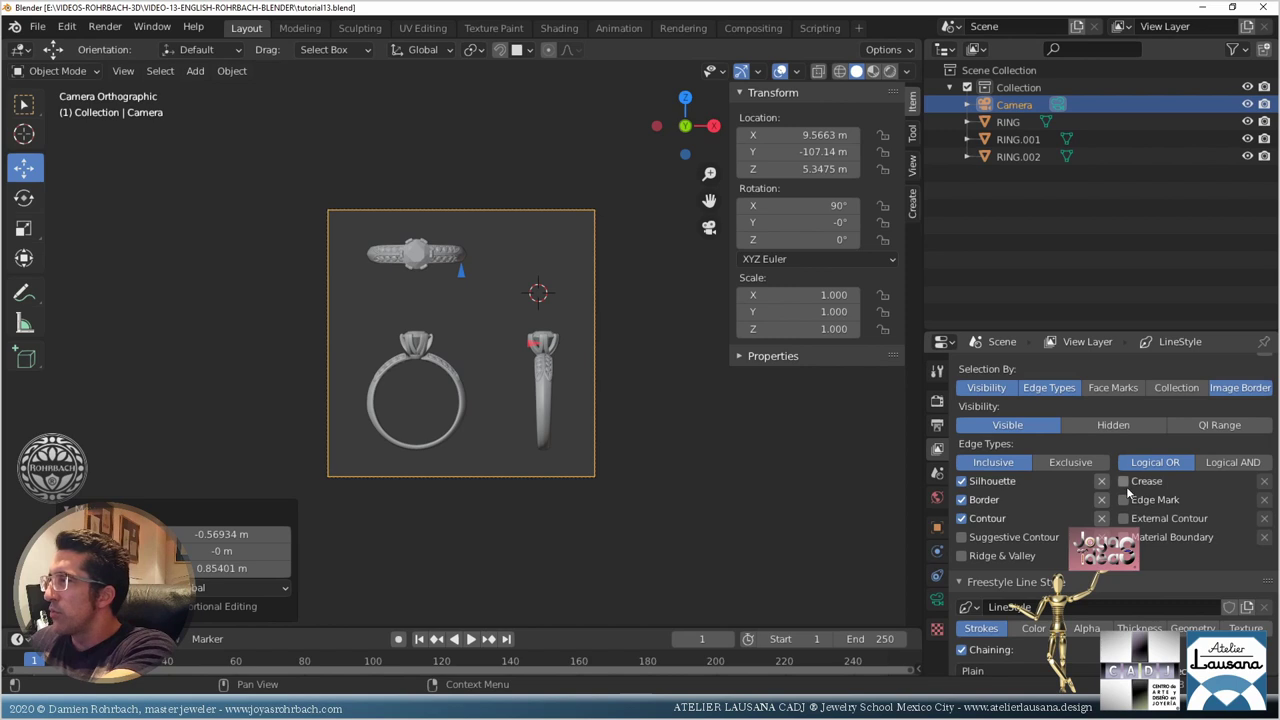
pyautogui.scroll(3, 1112, 568)
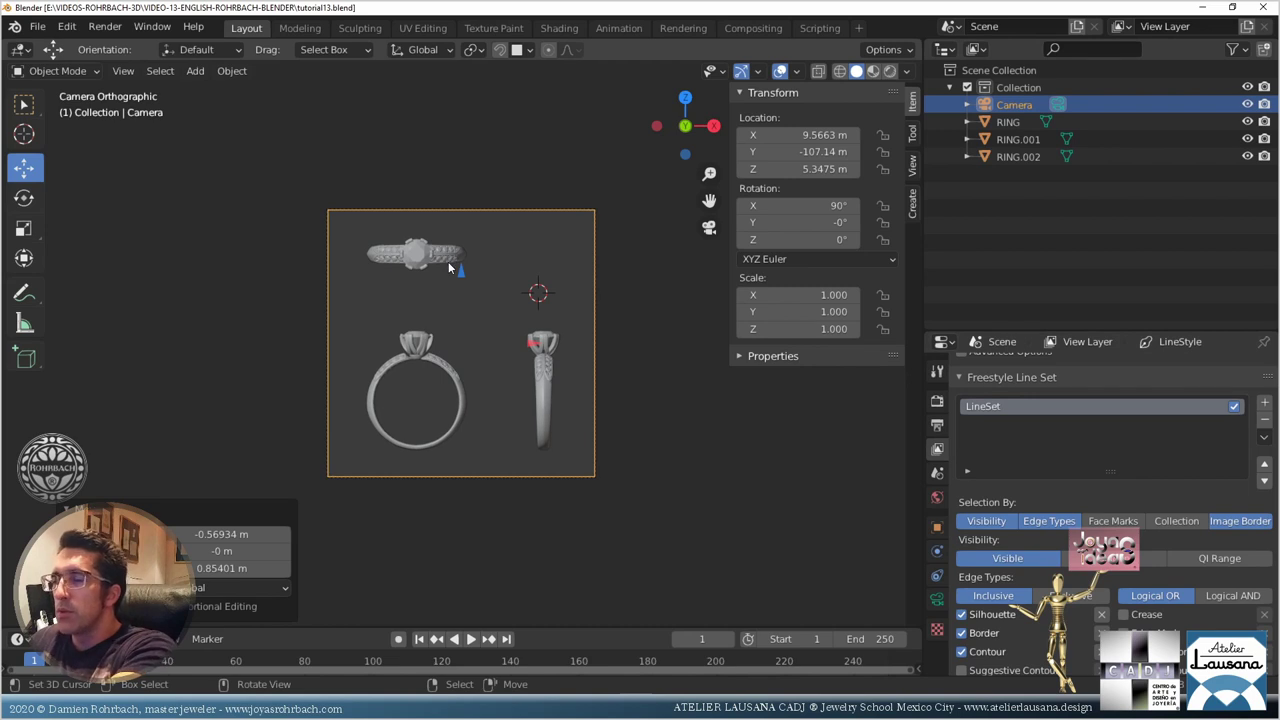
pyautogui.press('F12')
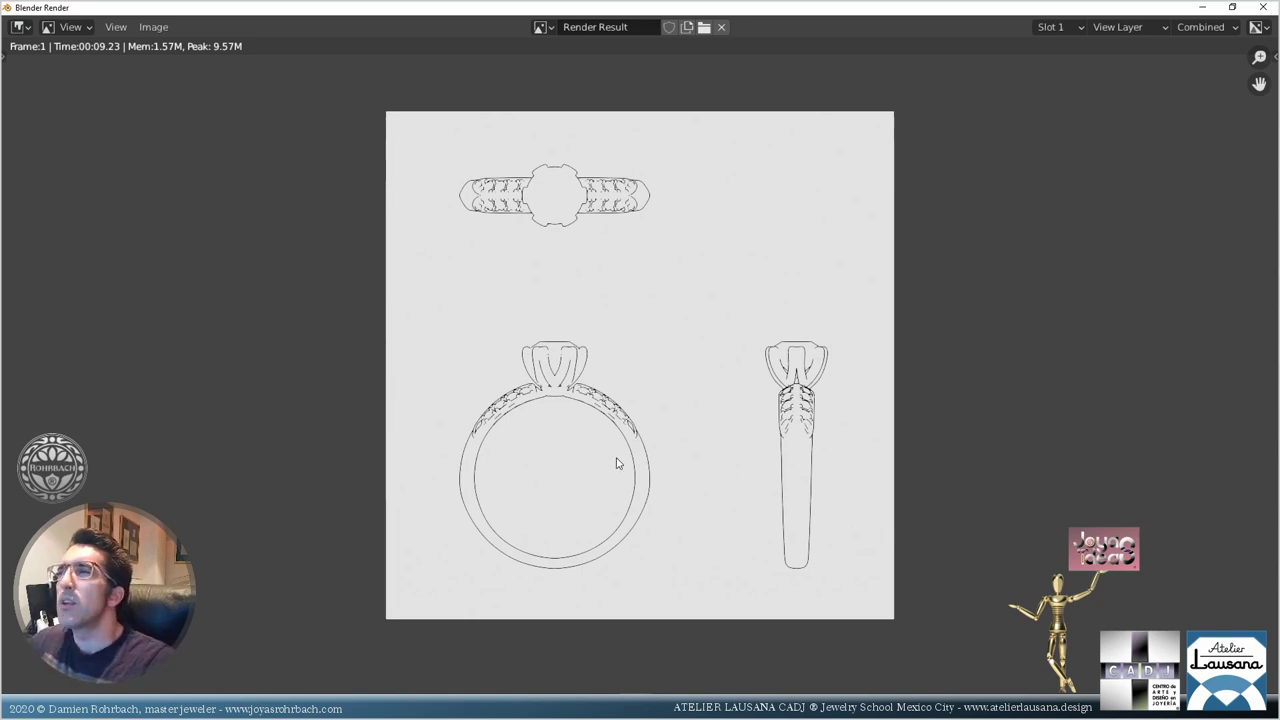
# Step: Examine the rendered line drawing of the ring's top, front and side views up close and as a whole
pyautogui.scroll(4, 607, 422)
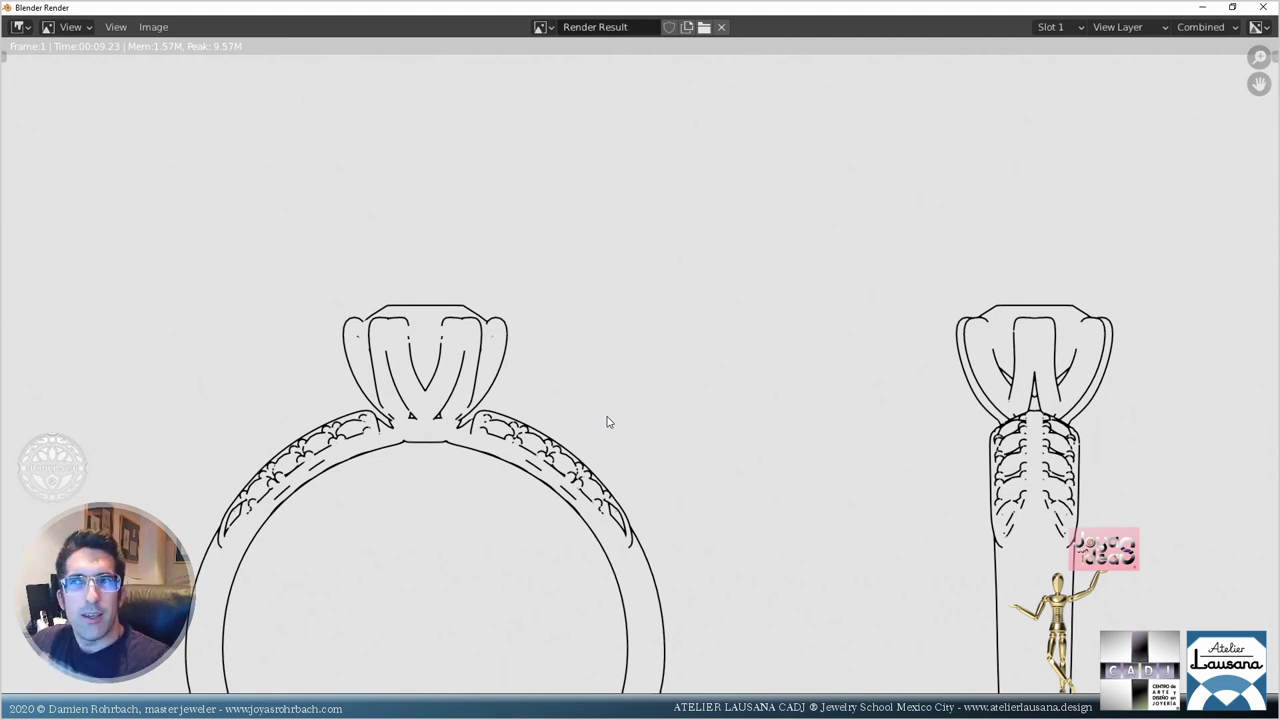
pyautogui.scroll(-3, 606, 422)
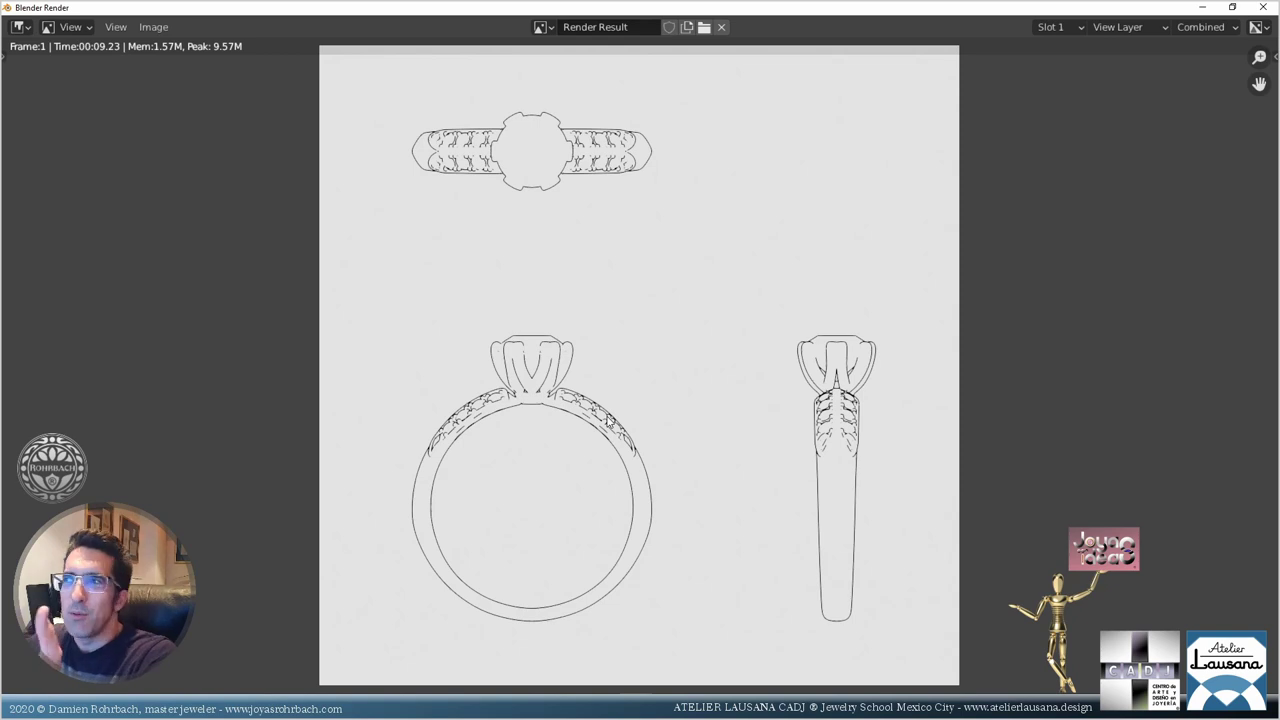
pyautogui.scroll(6, 549, 437)
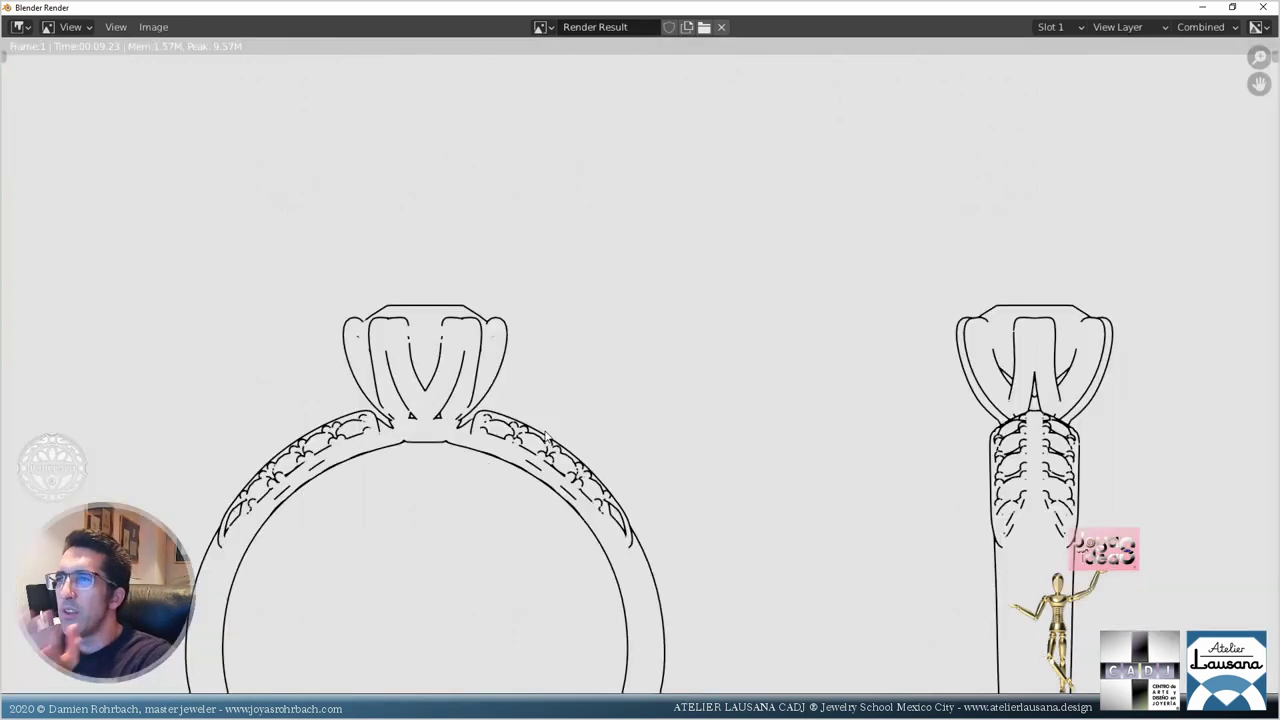
pyautogui.scroll(-3, 372, 458)
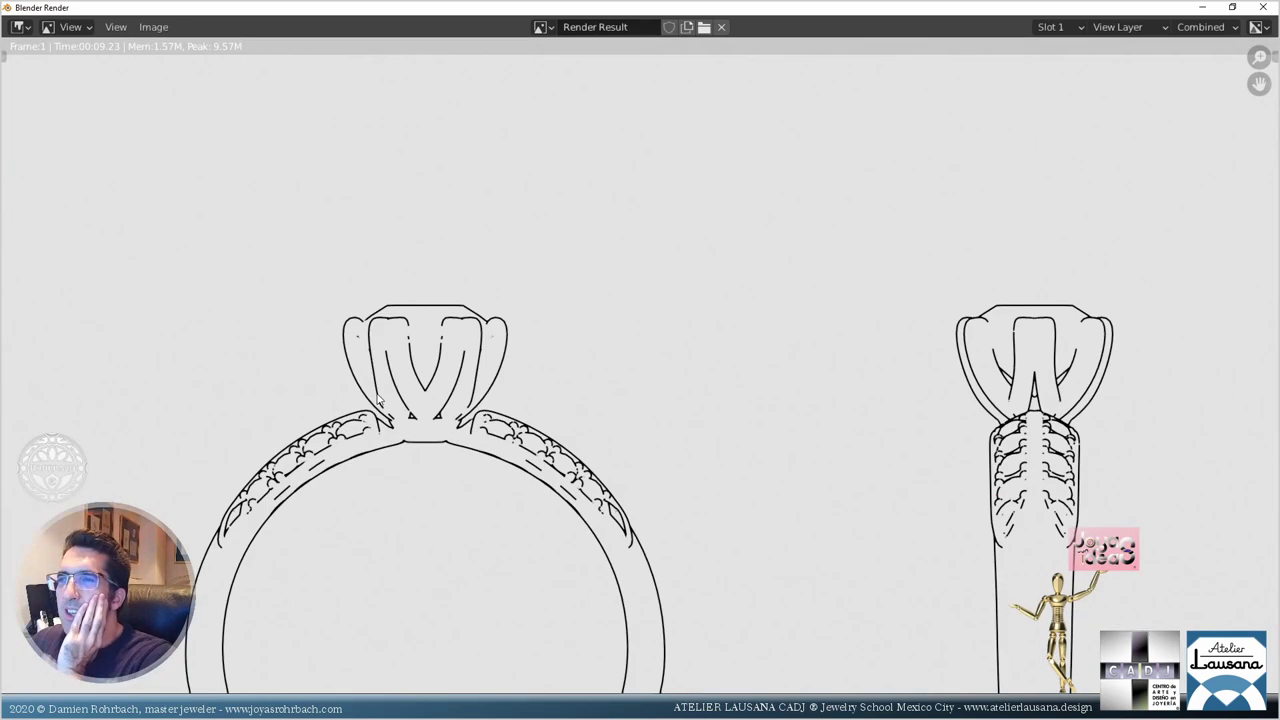
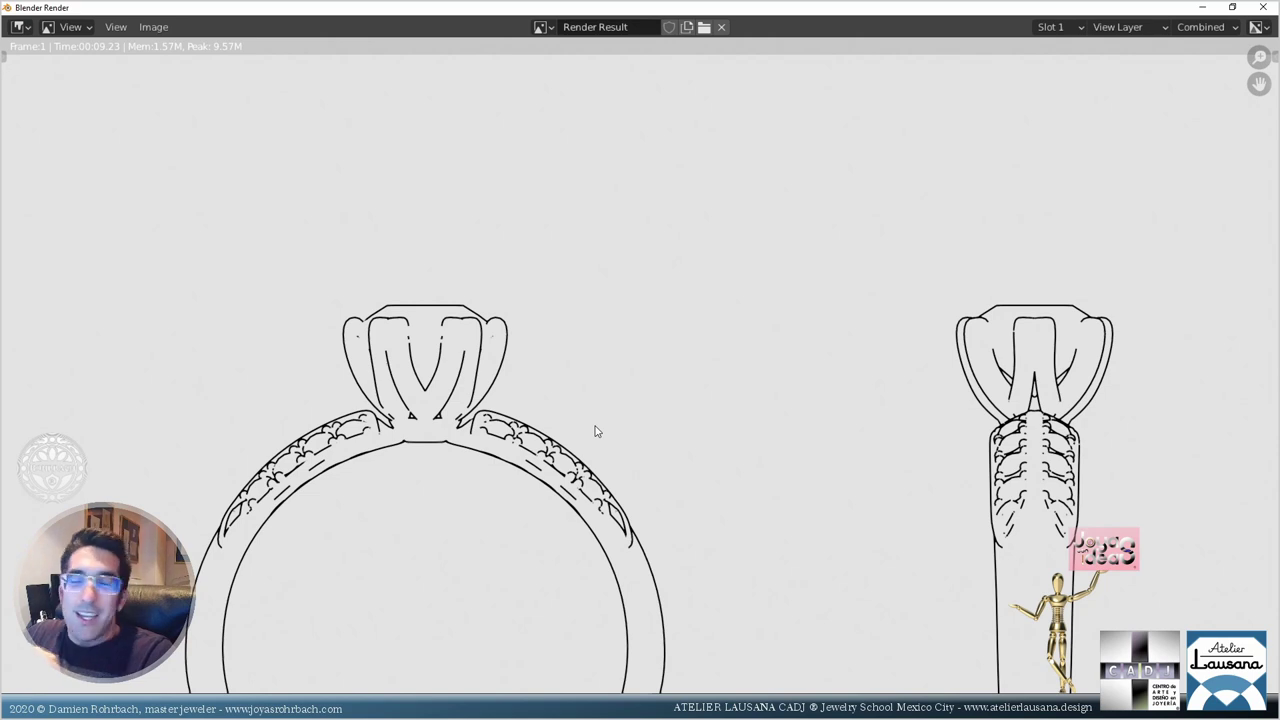
pyautogui.scroll(-5, 600, 430)
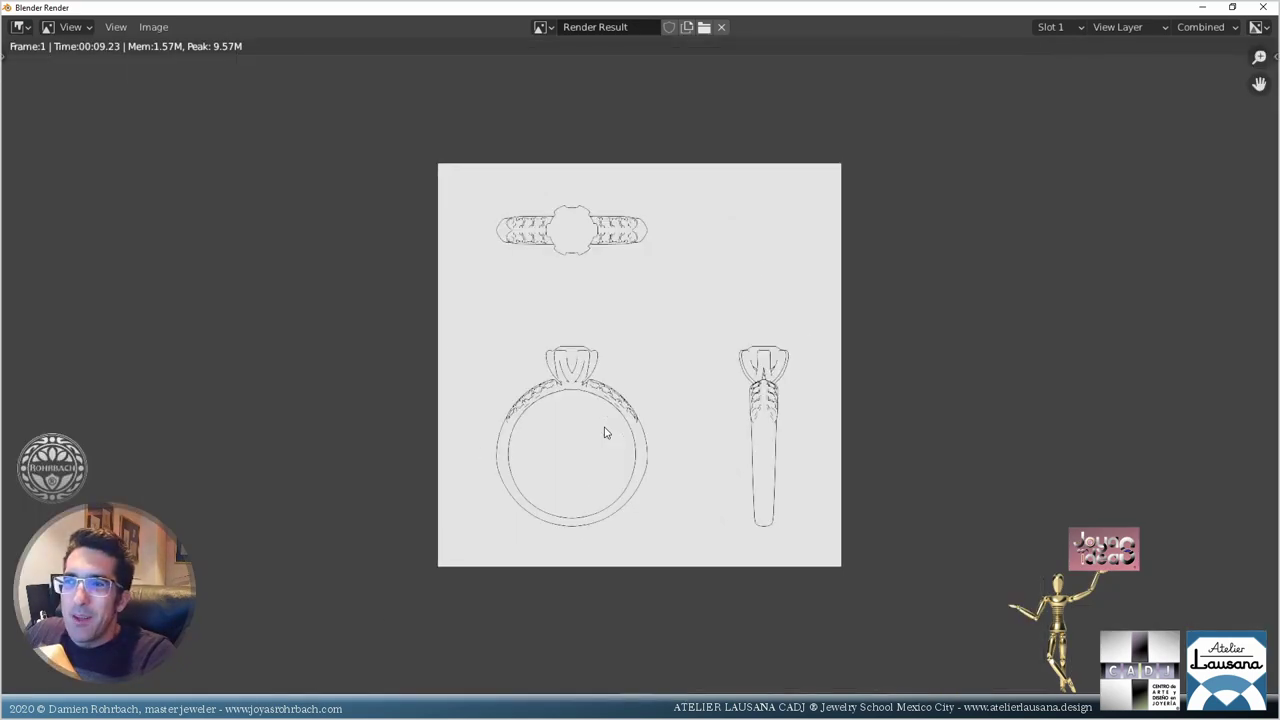
pyautogui.scroll(3, 643, 428)
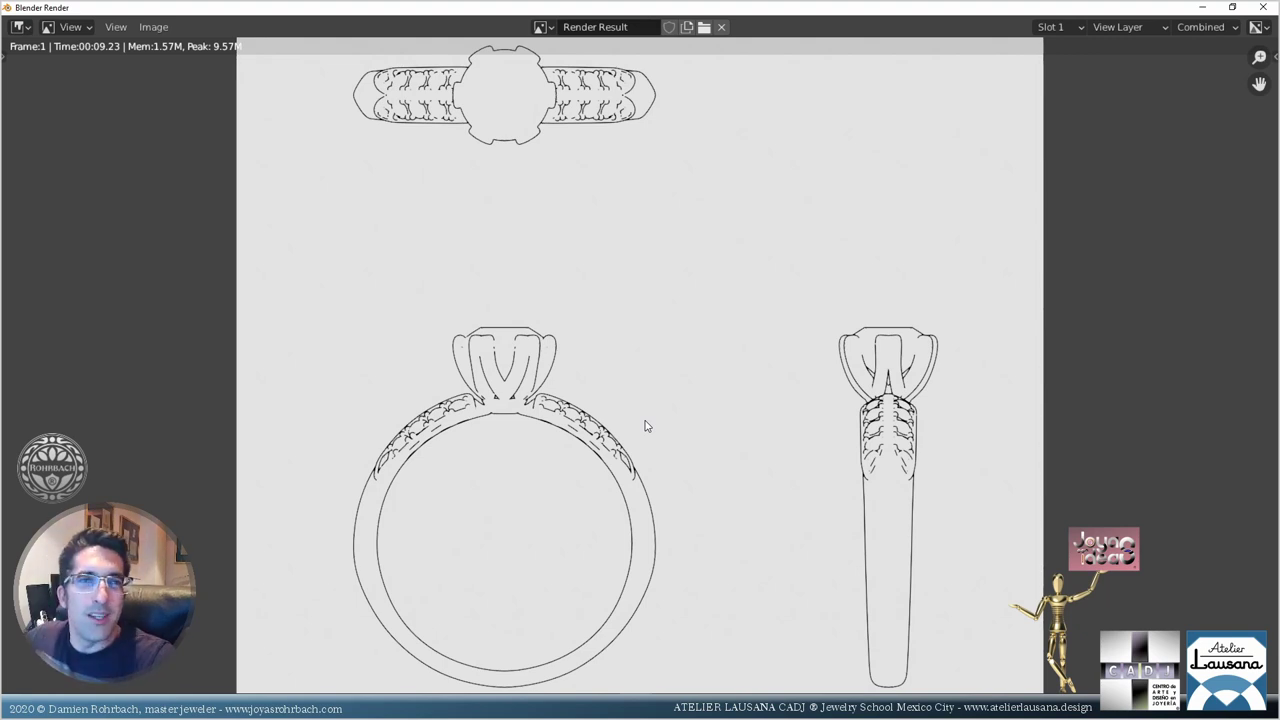
pyautogui.scroll(-2, 591, 303)
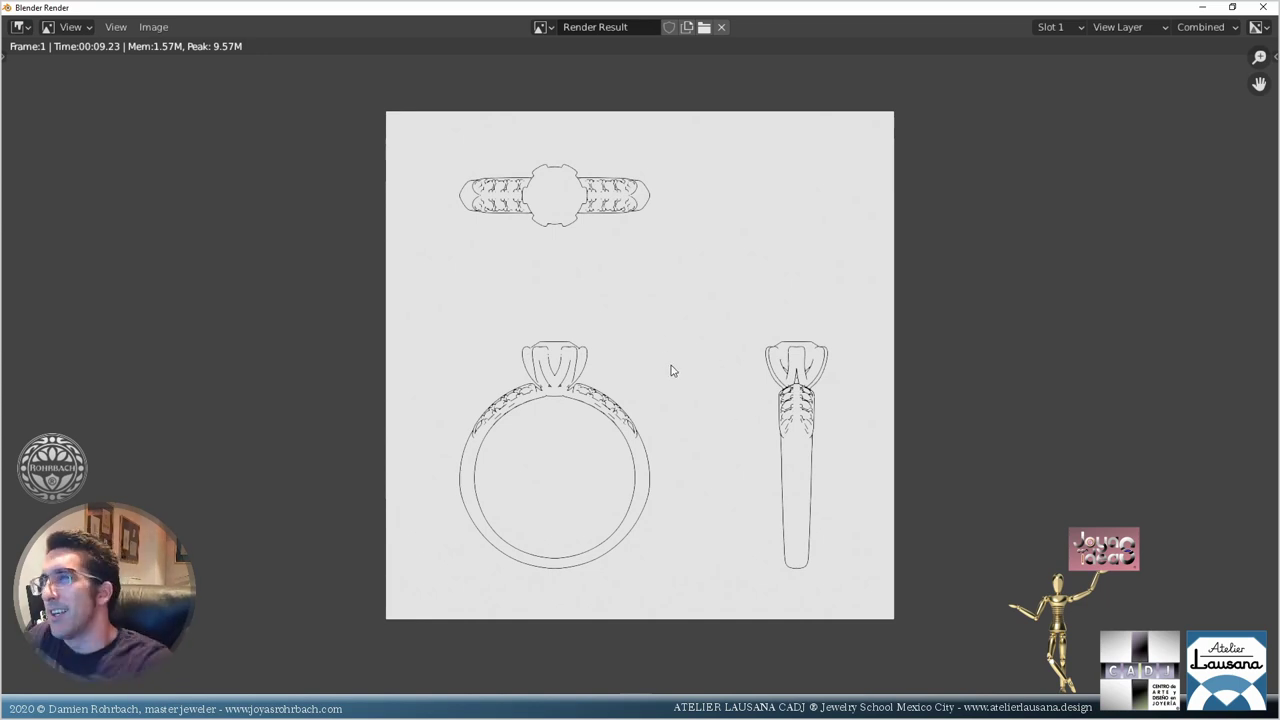
pyautogui.scroll(2, 517, 412)
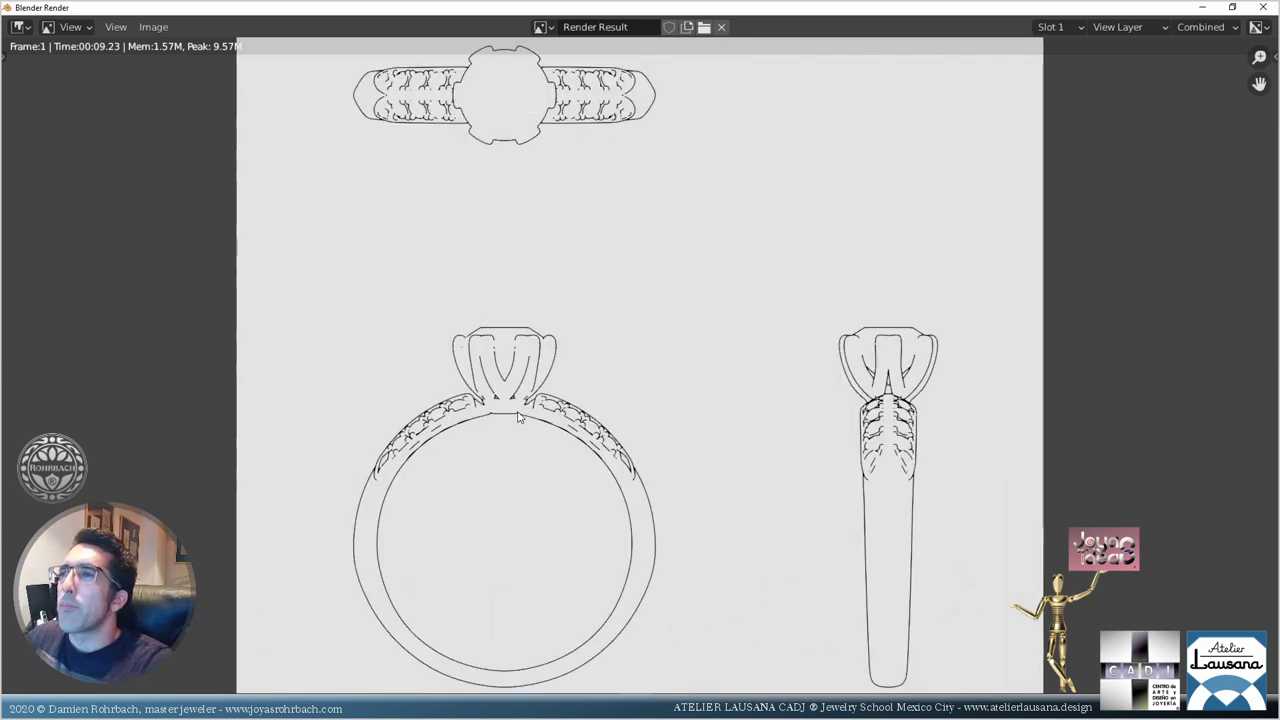
pyautogui.scroll(-2, 517, 412)
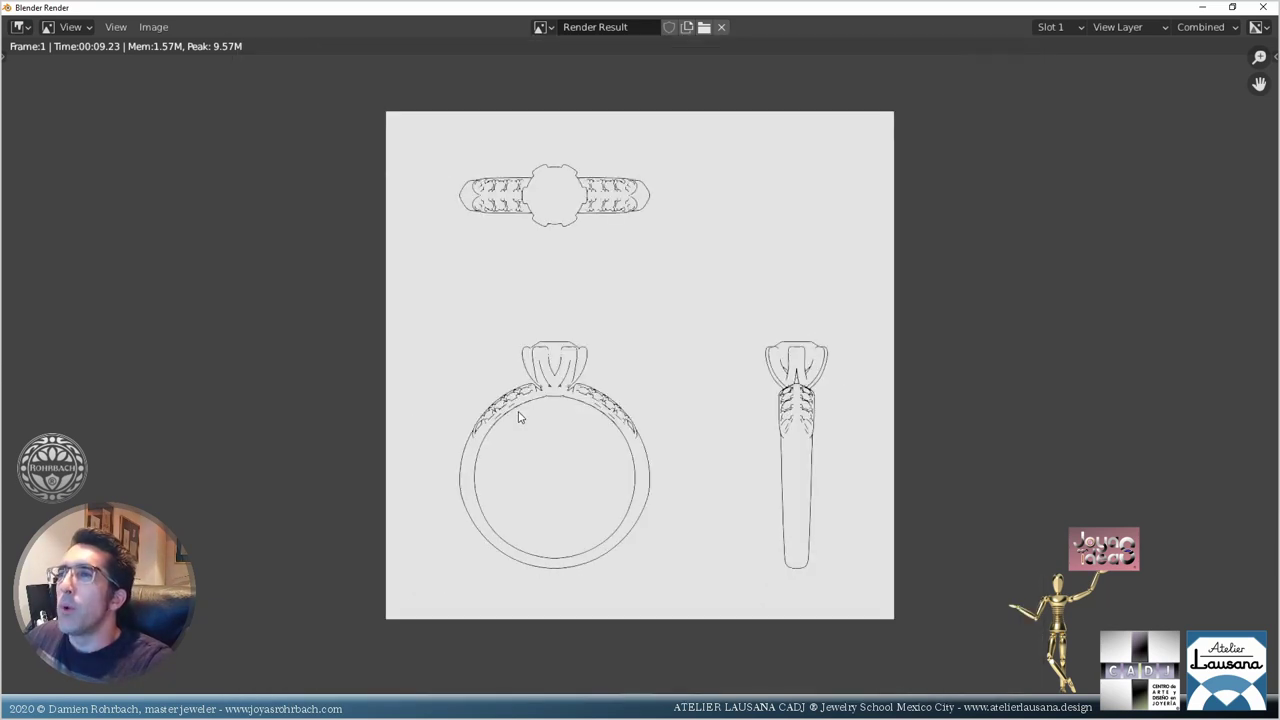
# Step: Close the render result, select the front-view ring, and enter Edit Mode on it
pyautogui.click(1266, 7)
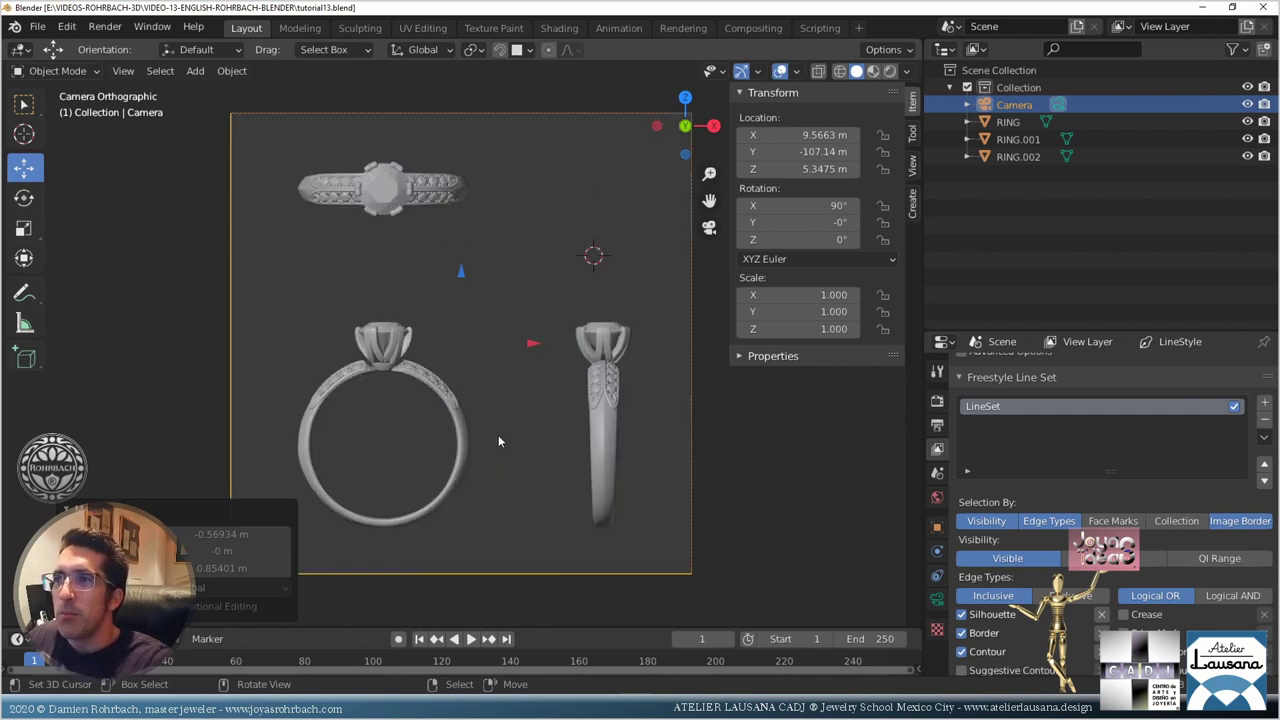
pyautogui.scroll(4, 334, 419)
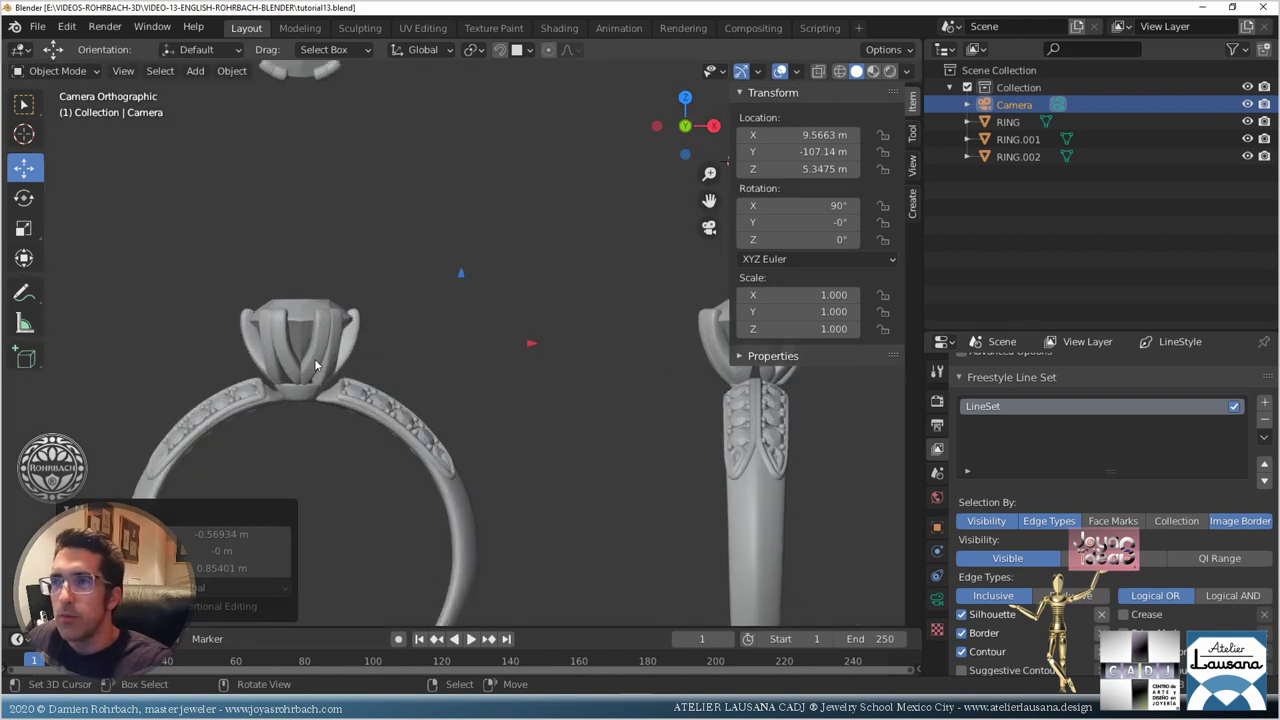
pyautogui.click(299, 302)
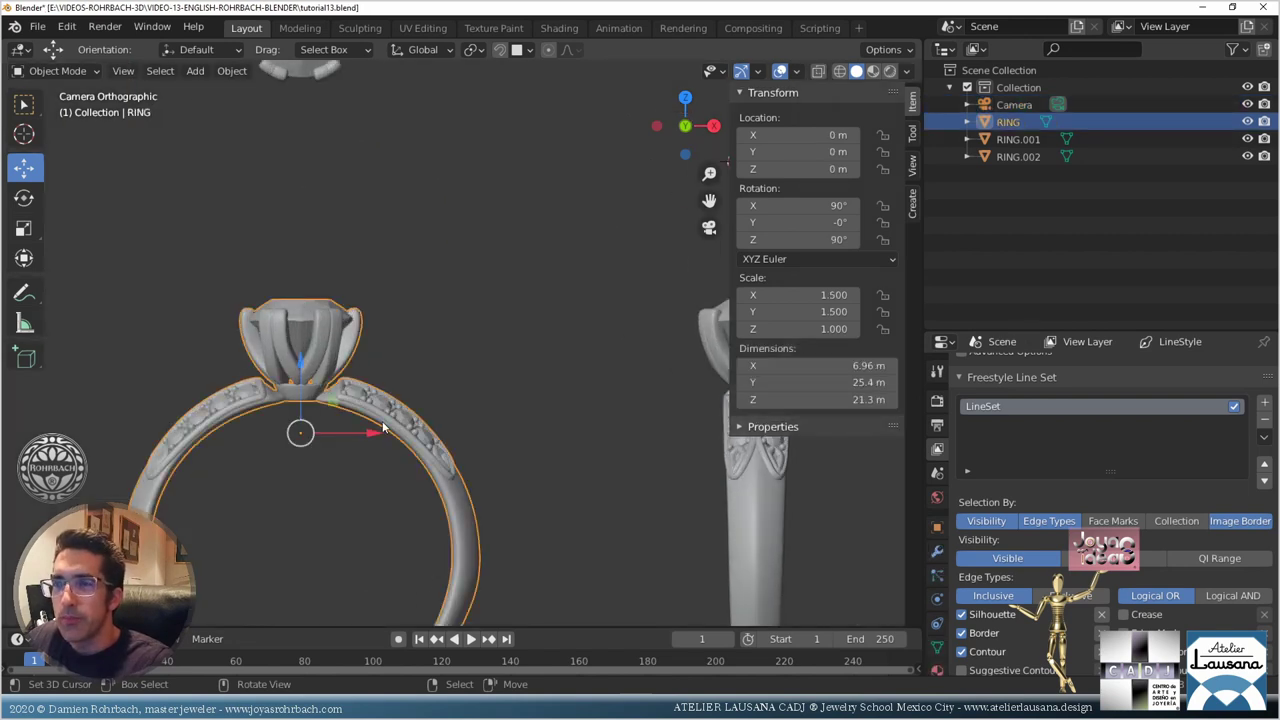
pyautogui.press('Tab')
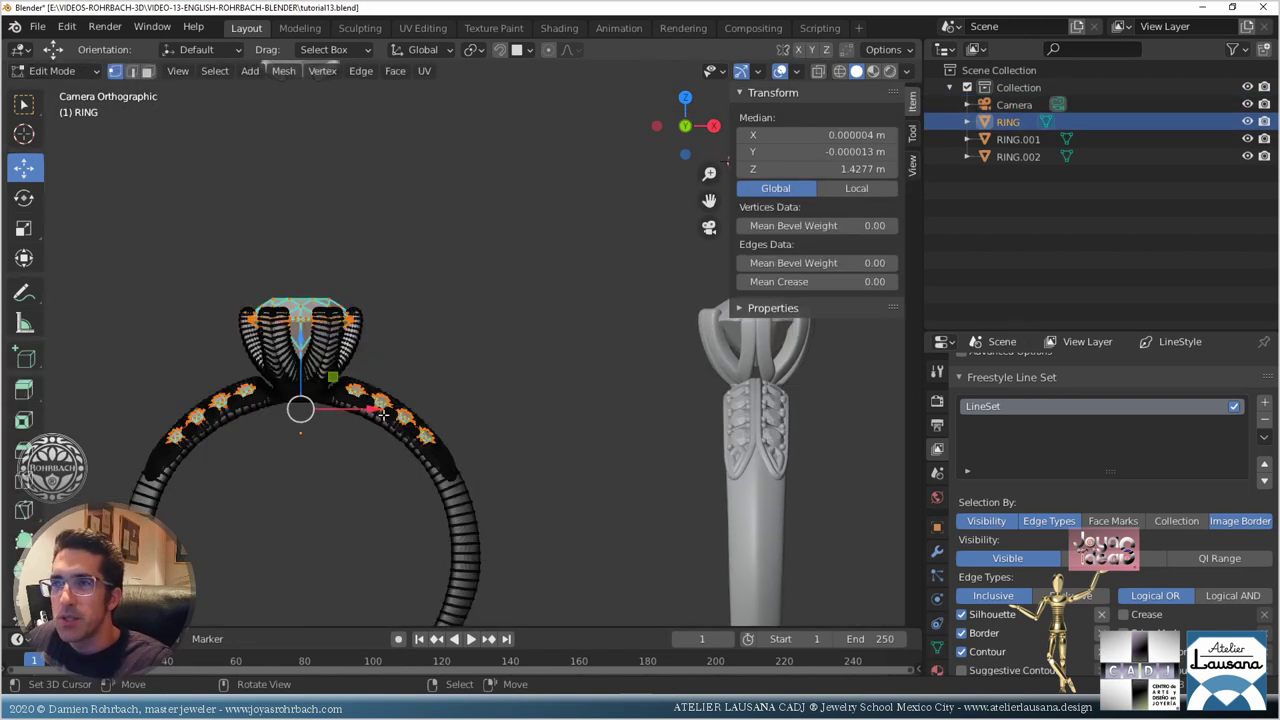
# Step: Turn on X-ray and circle-deselect the two stray band segments at the bottom of the ring's shank
pyautogui.moveTo(454, 326); pyautogui.dragTo(487, 358, button='middle')
pyautogui.scroll(4, 530, 343)
pyautogui.scroll(2, 530, 343)
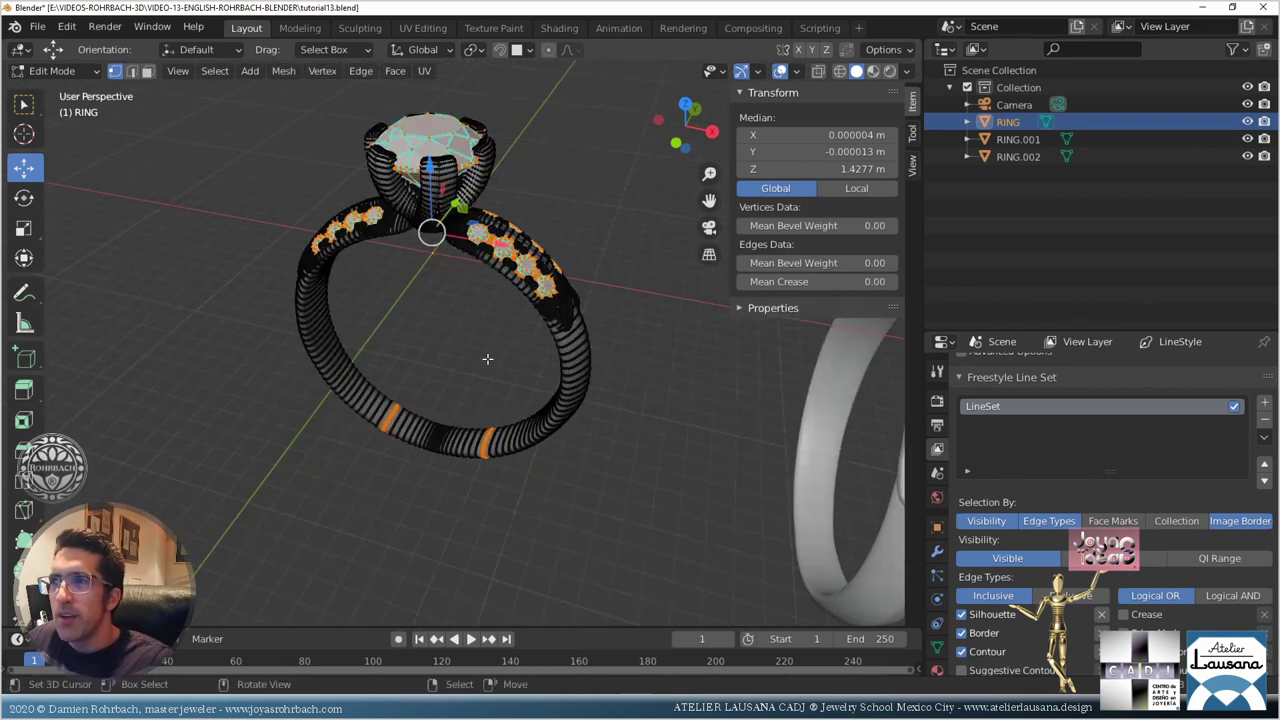
pyautogui.press('alt')
pyautogui.hotkey('alt', 'z')
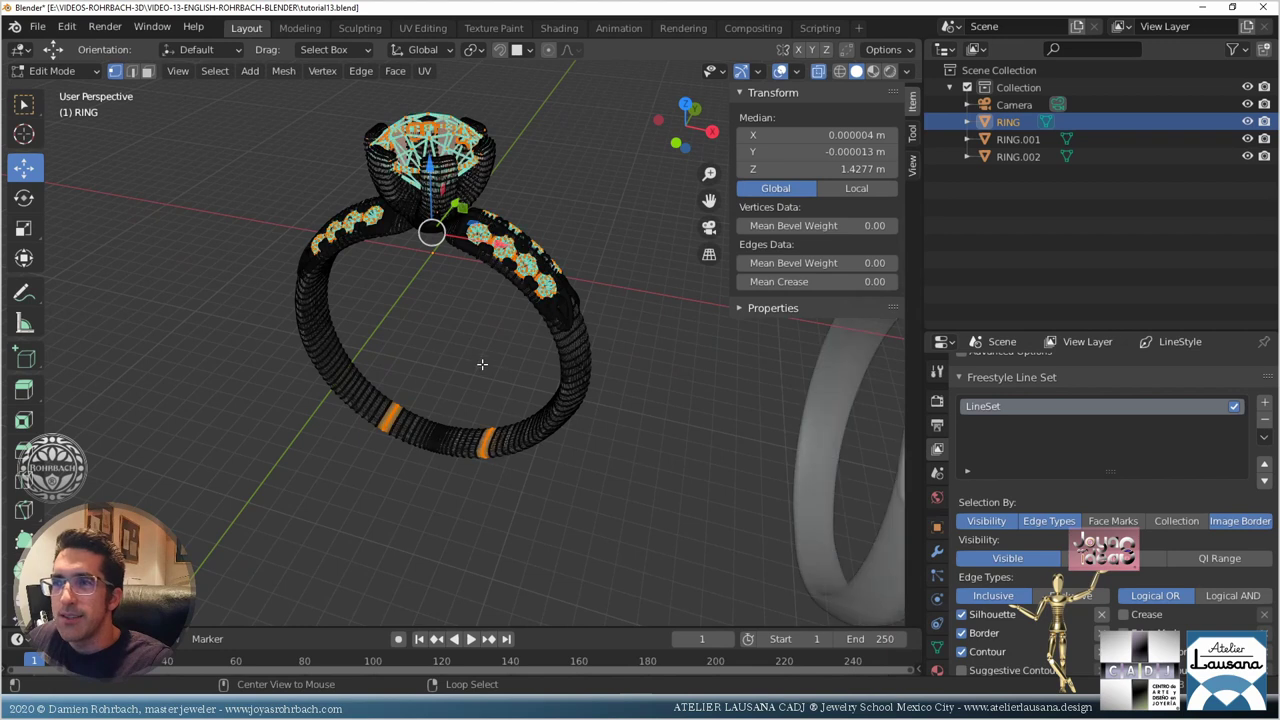
pyautogui.press('c')
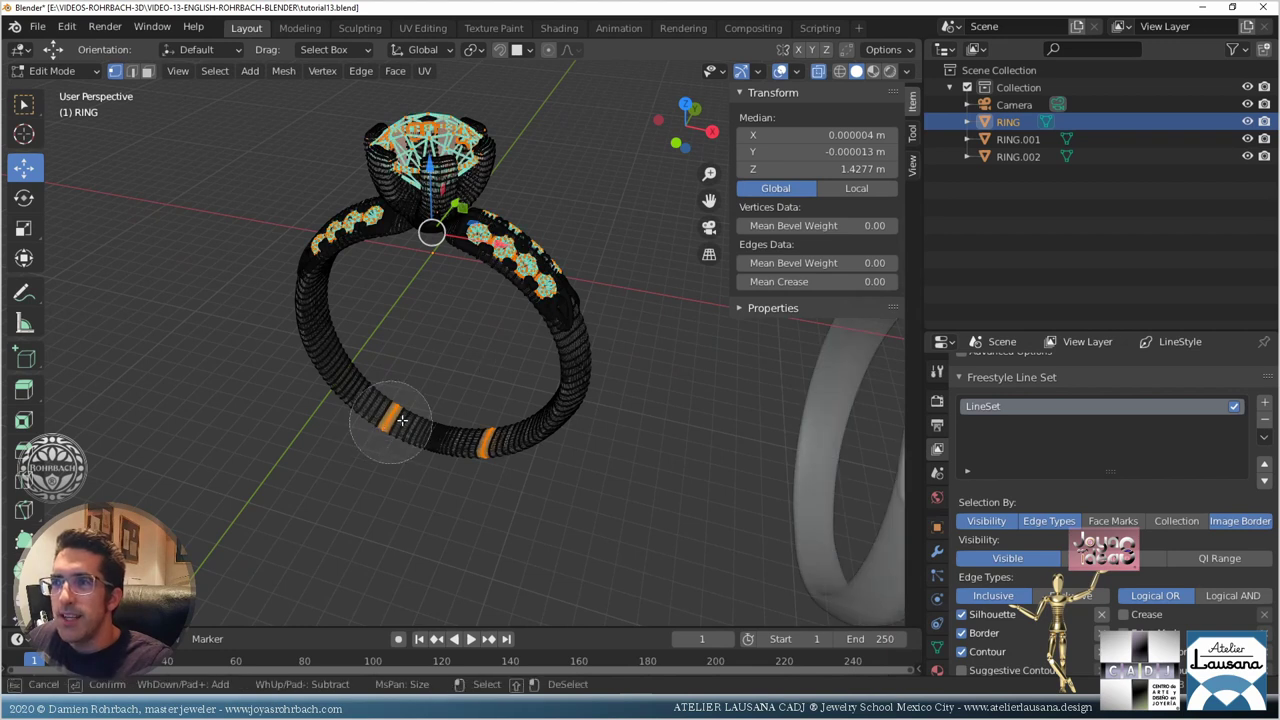
pyautogui.moveTo(395, 418)
pyautogui.mouseDown(button='middle')
pyautogui.moveTo(519, 458)
pyautogui.moveTo(504, 485)
pyautogui.moveTo(434, 406)
pyautogui.moveTo(489, 492)
pyautogui.mouseUp(button='middle')
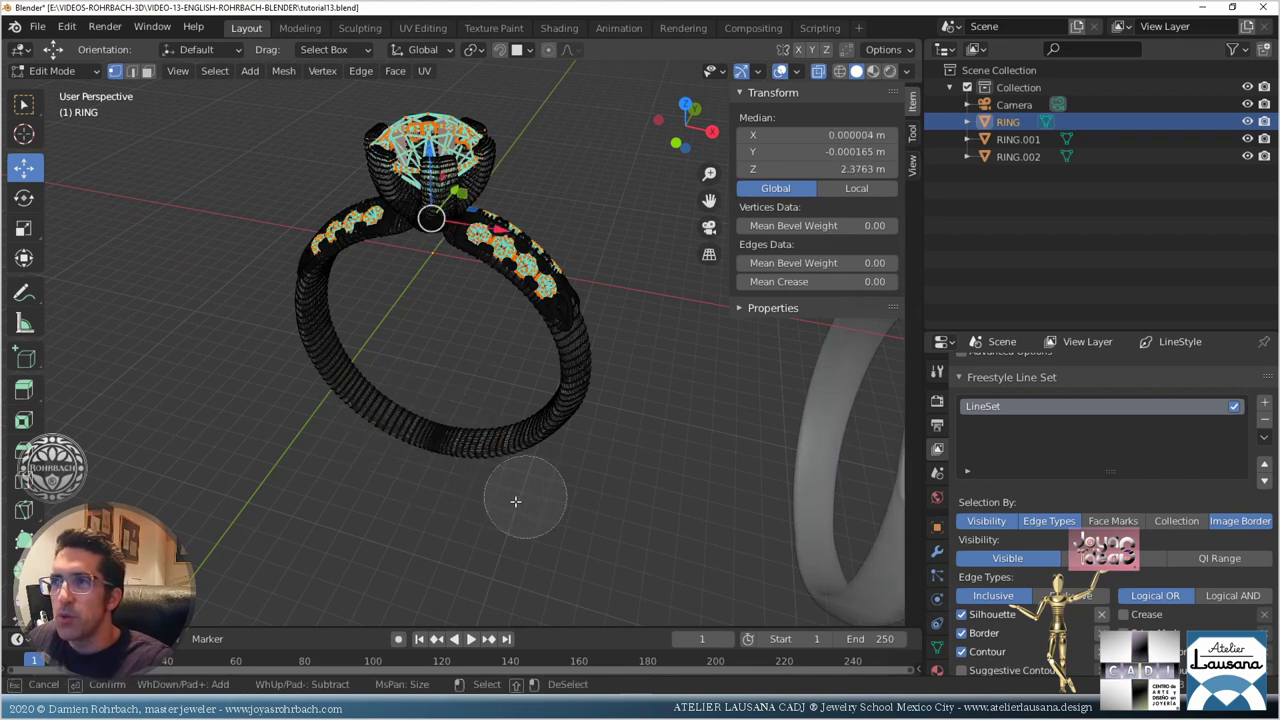
pyautogui.rightClick(543, 468)
pyautogui.moveTo(550, 394); pyautogui.dragTo(495, 372, button='middle')
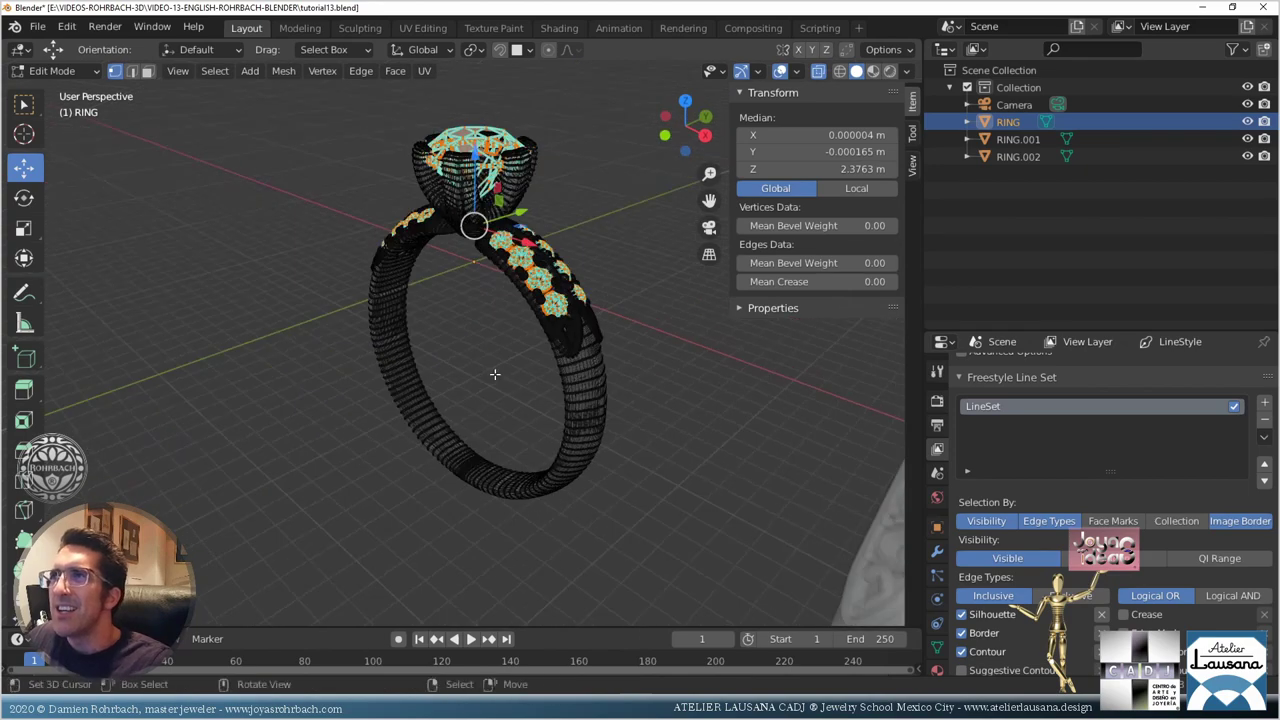
# Step: Deselect the setting geometry beneath the center diamond in front view, and select the whole diamond as linked geometry
pyautogui.scroll(5, 494, 368)
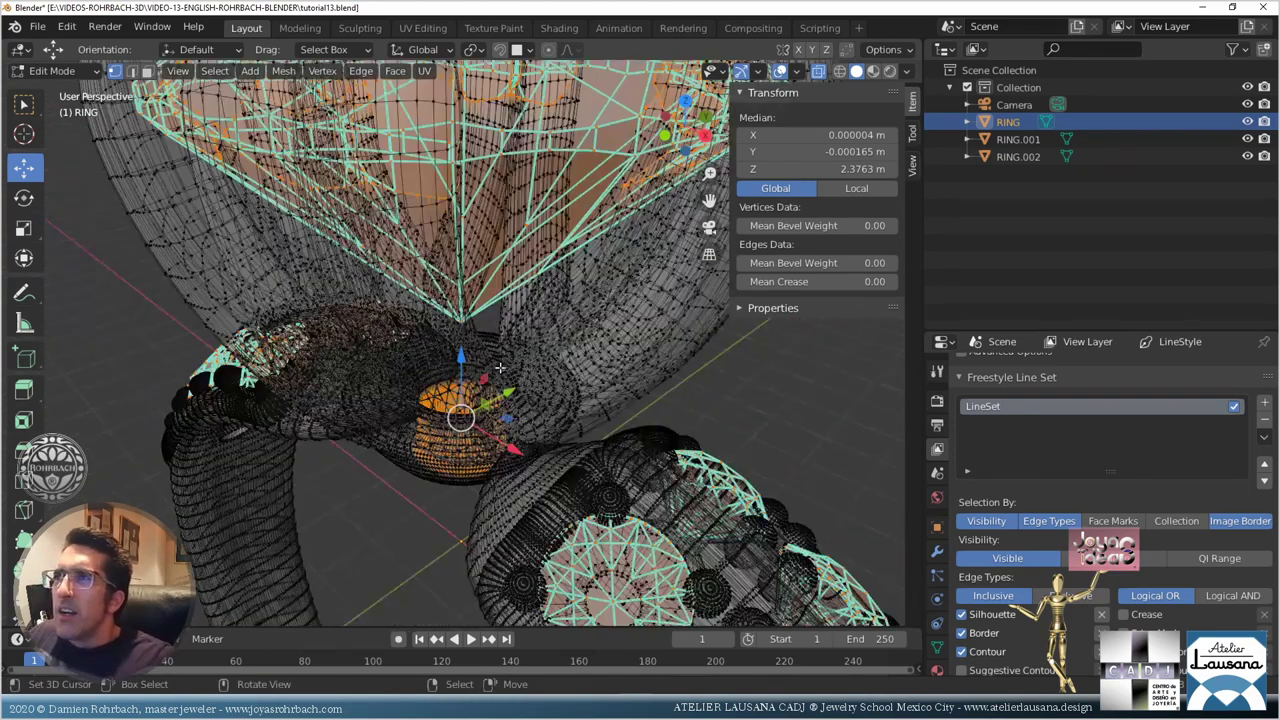
pyautogui.scroll(-5, 497, 368)
pyautogui.keyDown('alt'); pyautogui.moveTo(550, 337); pyautogui.dragTo(520, 311, button='middle'); pyautogui.keyUp('alt')
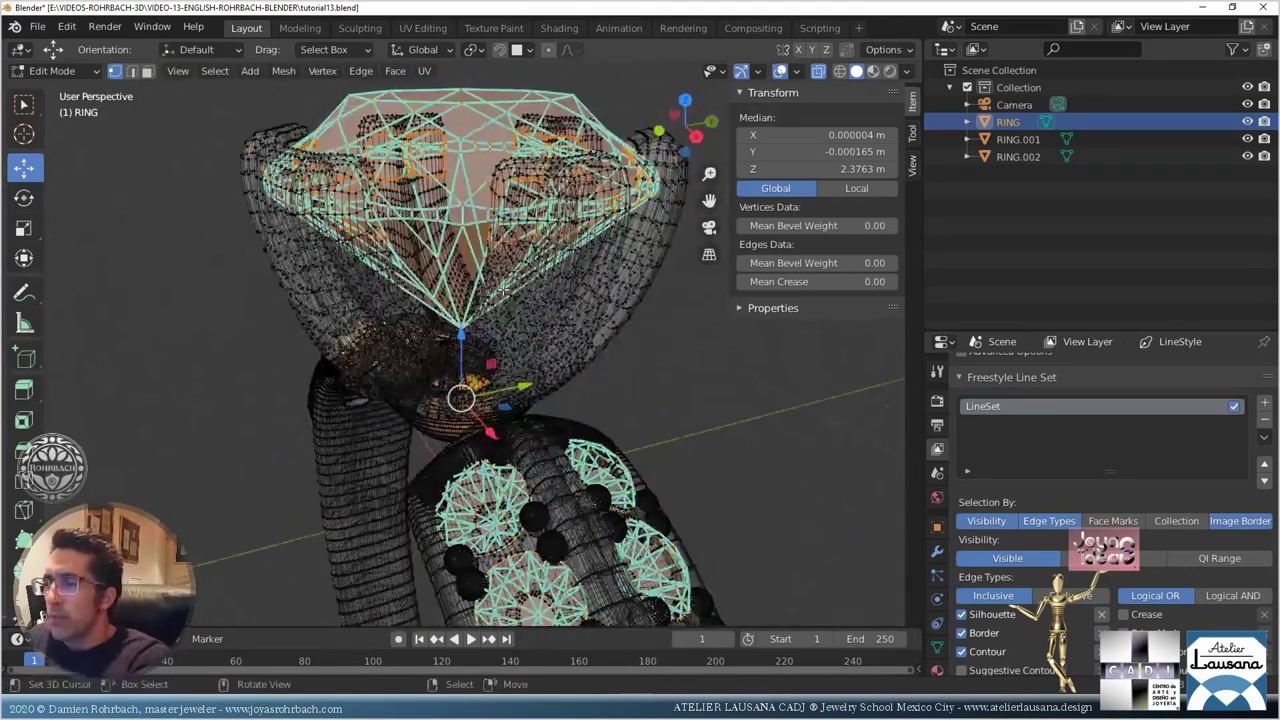
pyautogui.press('KP_1')
pyautogui.press('c')
pyautogui.moveTo(475, 433)
pyautogui.mouseDown(button='middle')
pyautogui.moveTo(442, 392)
pyautogui.moveTo(480, 443)
pyautogui.mouseUp(button='middle')
pyautogui.moveTo(465, 305)
pyautogui.mouseDown(button='middle')
pyautogui.moveTo(455, 330)
pyautogui.moveTo(380, 180)
pyautogui.moveTo(400, 145)
pyautogui.moveTo(577, 147)
pyautogui.moveTo(500, 105)
pyautogui.moveTo(470, 215)
pyautogui.mouseUp(button='middle')
pyautogui.press('Escape')
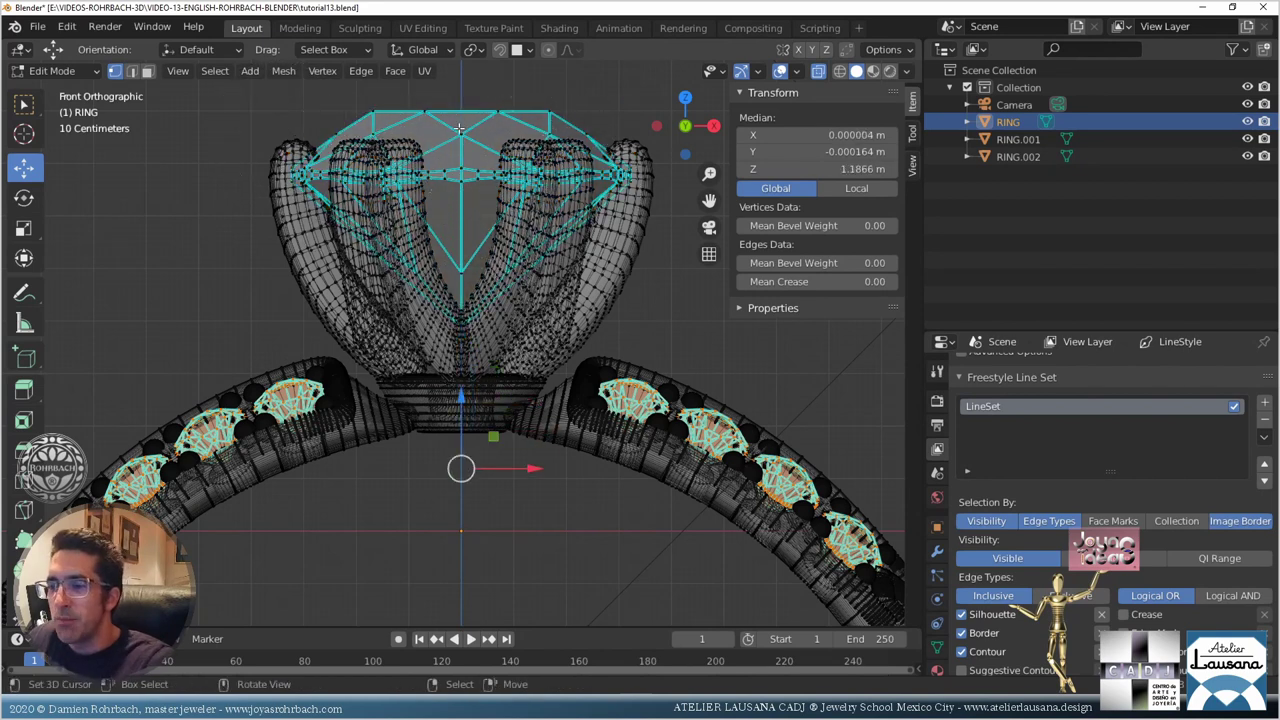
pyautogui.press('l')
pyautogui.moveTo(506, 273)
pyautogui.mouseDown(button='middle')
pyautogui.moveTo(435, 233)
pyautogui.moveTo(505, 277)
pyautogui.mouseUp(button='middle')
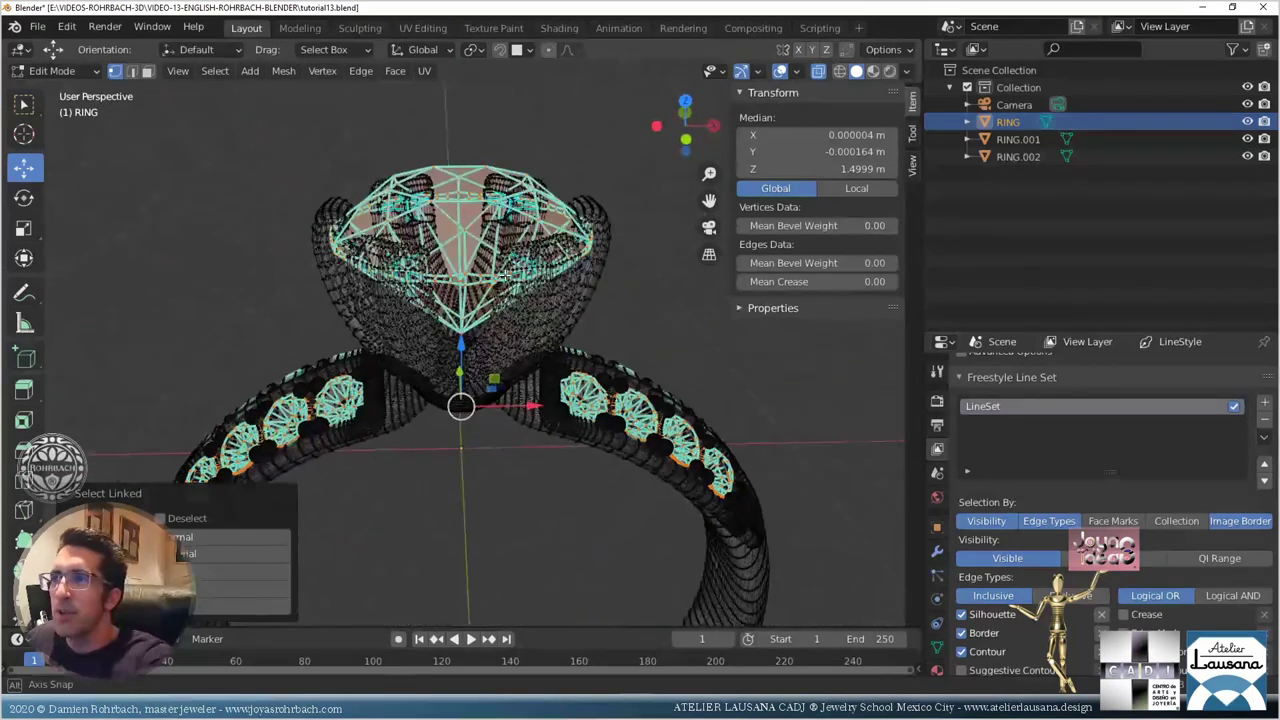
pyautogui.scroll(-5, 505, 276)
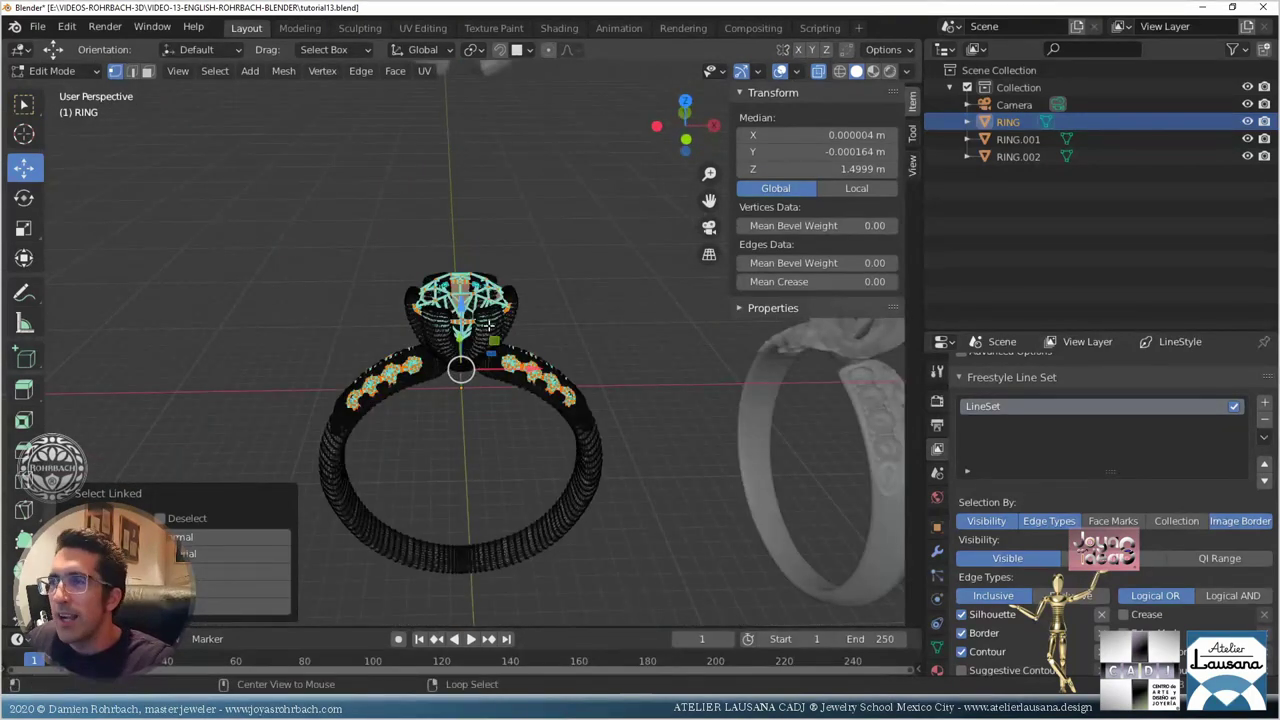
# Step: Clear the mesh selection on the front-view ring and turn off X-ray
pyautogui.hotkey('alt', 'a')
pyautogui.scroll(5, 500, 370)
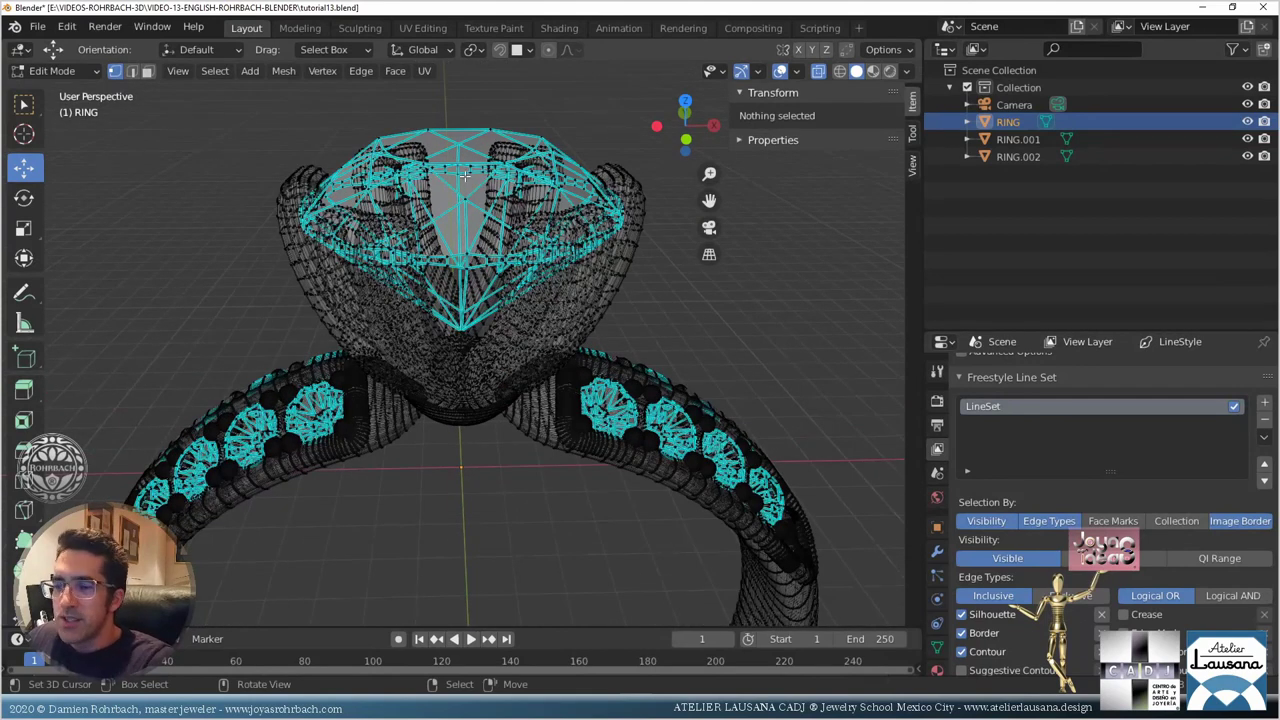
pyautogui.hotkey('alt', 'z')
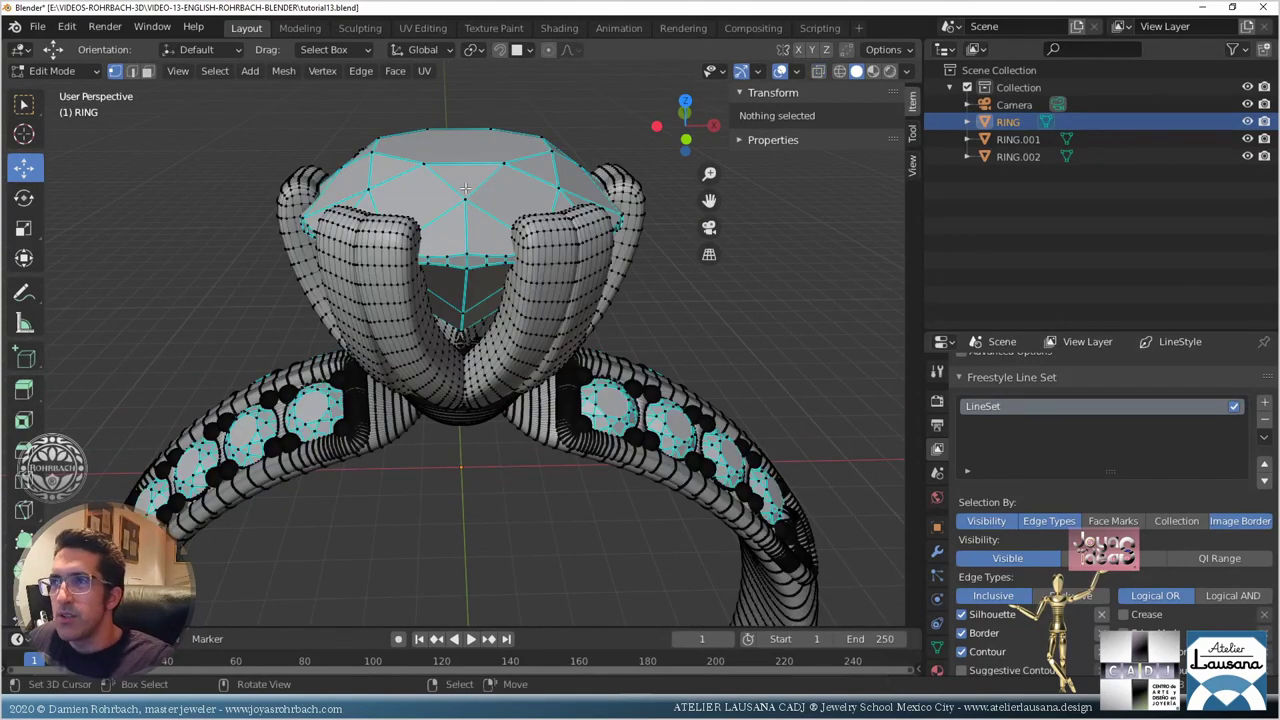
# Step: Try to select the center diamond and one shoulder's pavé stones as linked geometry, and clear the selection
pyautogui.press('l')
pyautogui.press('l')
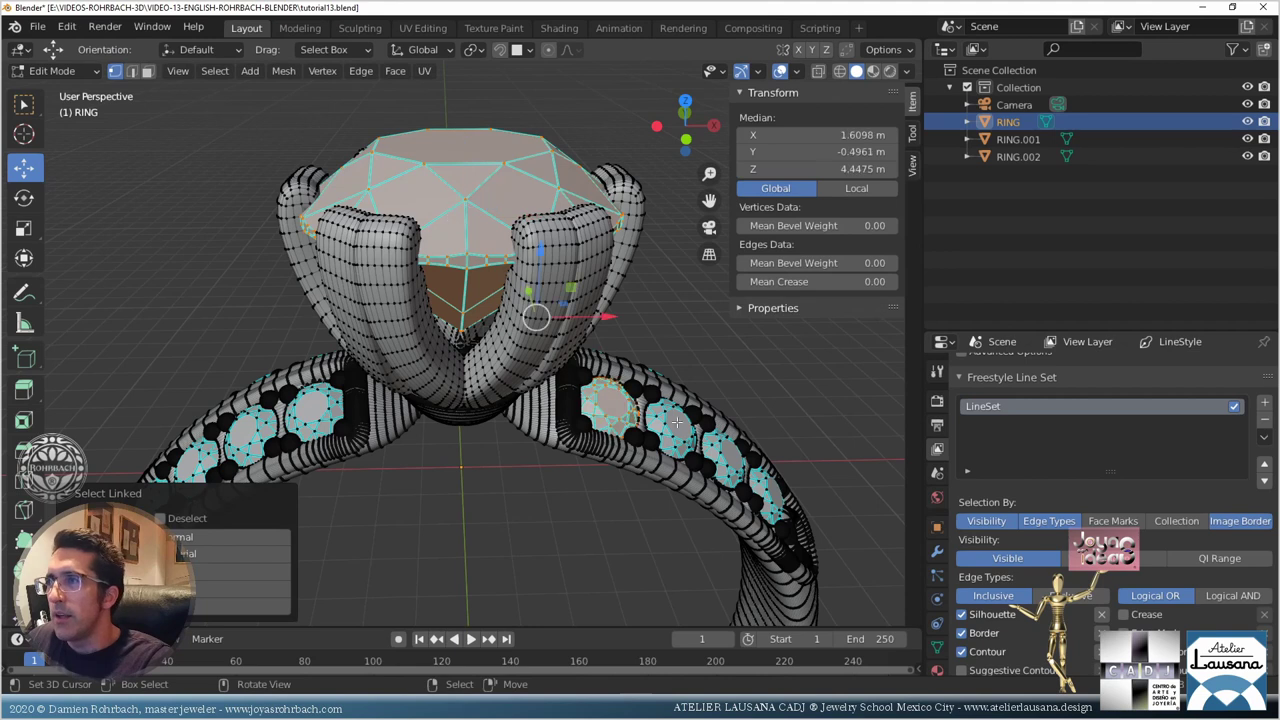
pyautogui.press('l')
pyautogui.press('l')
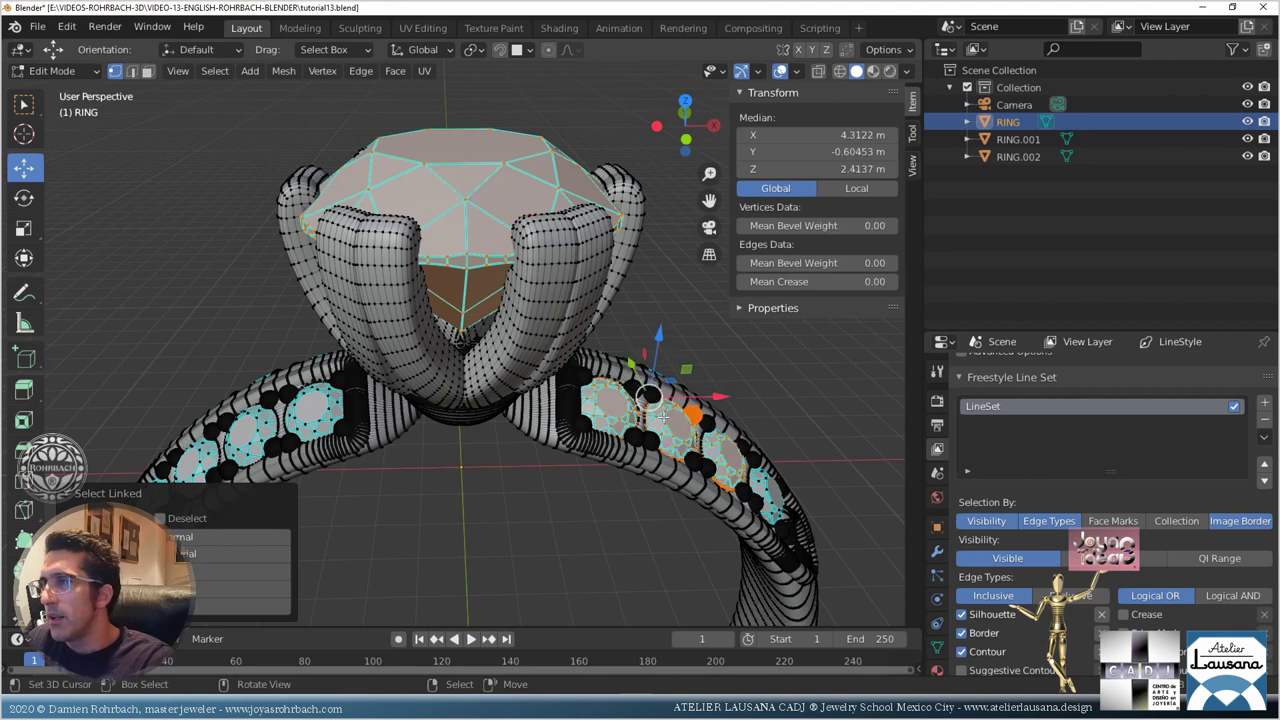
pyautogui.hotkey('alt', 'a')
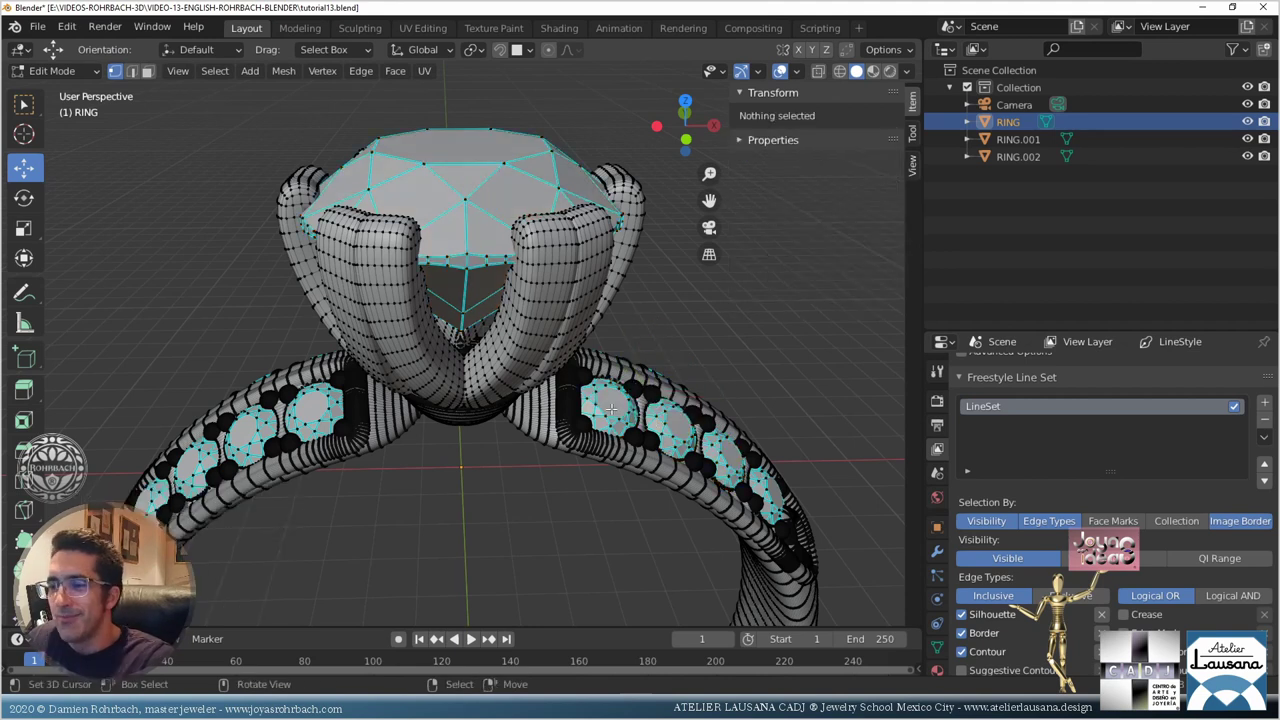
# Step: Select the linked geometry of the center diamond and the front-row pavé stones on both shoulders of the ring
pyautogui.press('l')
pyautogui.press('l')
pyautogui.press('l')
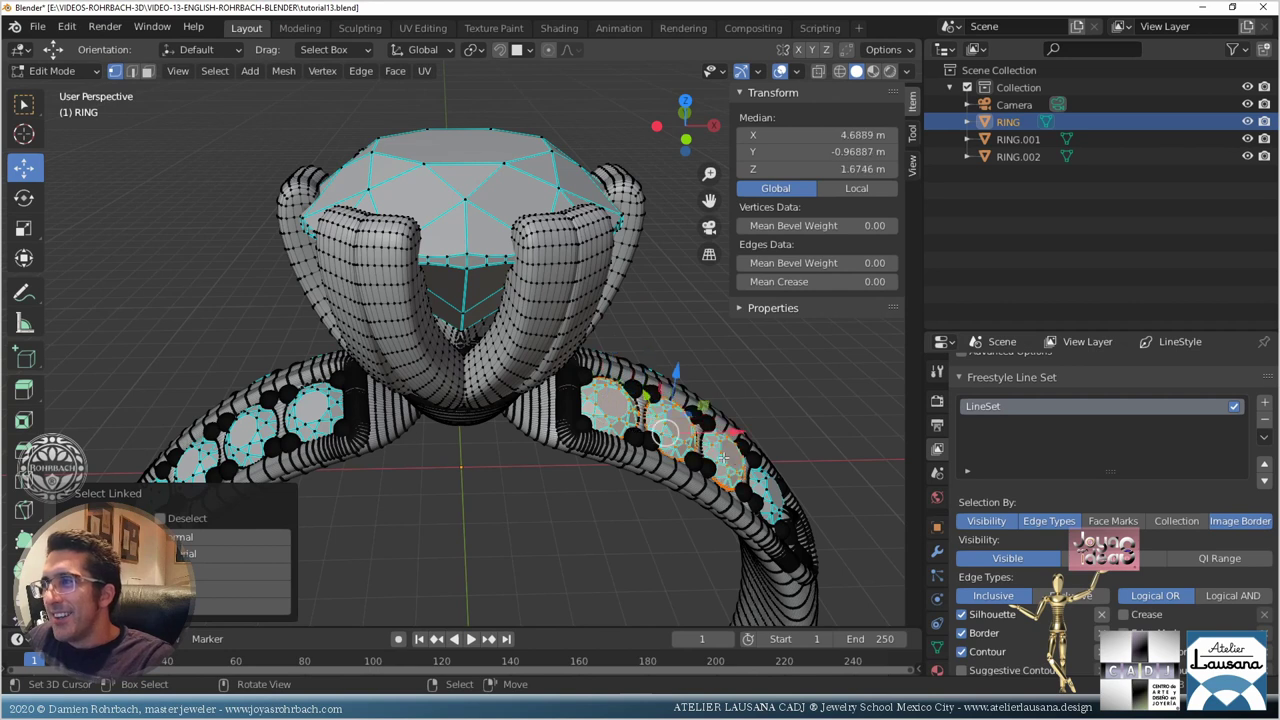
pyautogui.press('l')
pyautogui.press('l')
pyautogui.press('l')
pyautogui.press('l')
pyautogui.press('l')
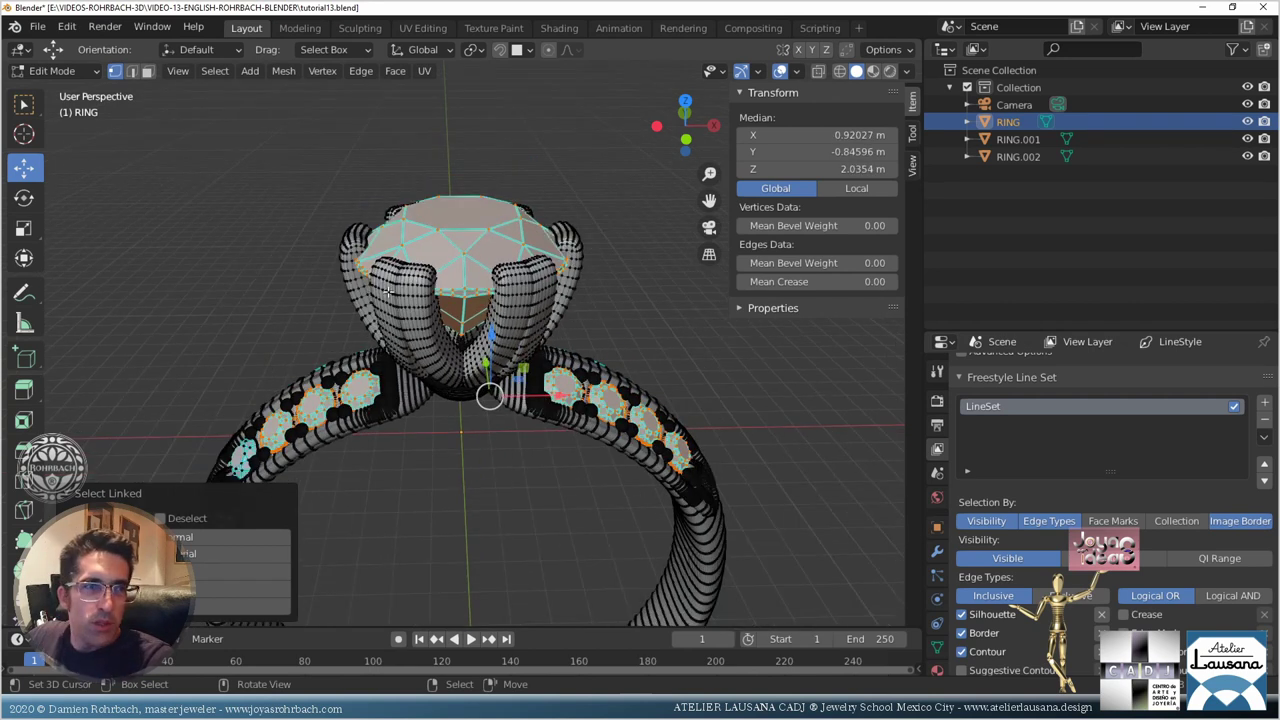
# Step: Add the remaining front stone and the back-row pavé stones on both shoulders to the linked selection
pyautogui.moveTo(269, 399); pyautogui.dragTo(607, 569, button='middle')
pyautogui.press('l')
pyautogui.press('l')
pyautogui.press('l')
pyautogui.press('l')
pyautogui.press('l')
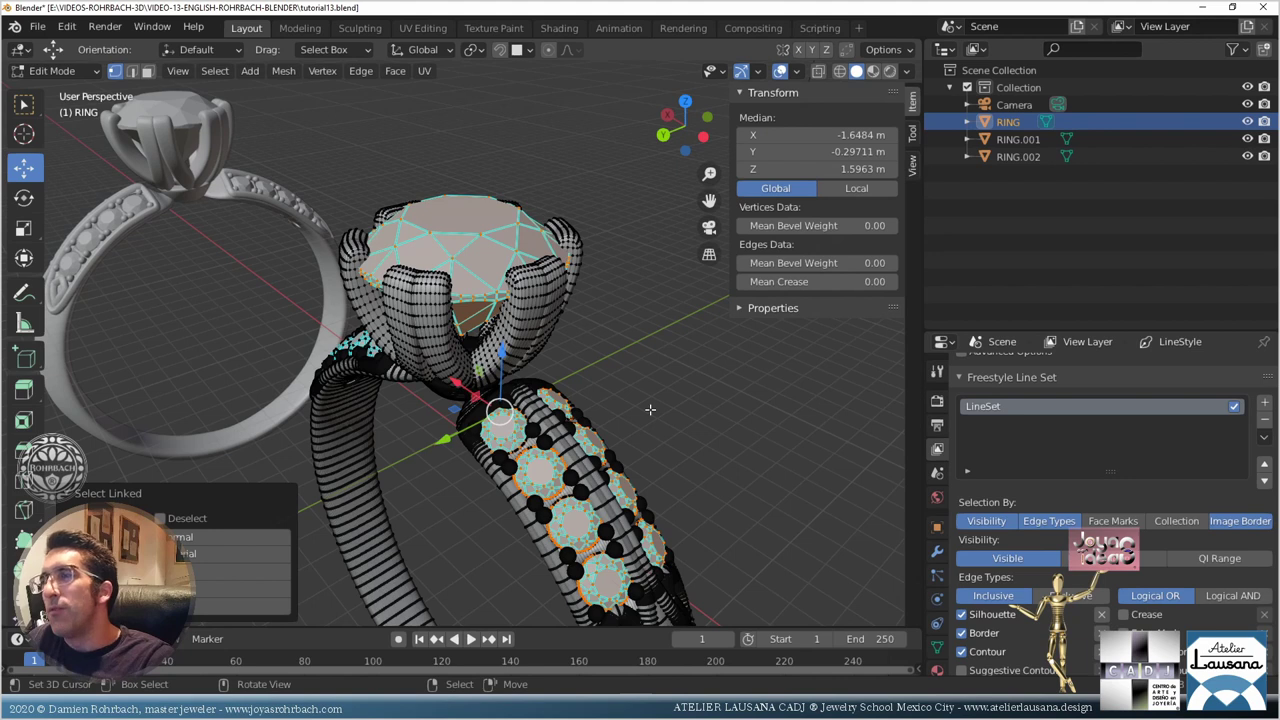
pyautogui.moveTo(650, 410); pyautogui.dragTo(328, 422, button='middle')
pyautogui.moveTo(508, 430); pyautogui.dragTo(469, 438, button='middle')
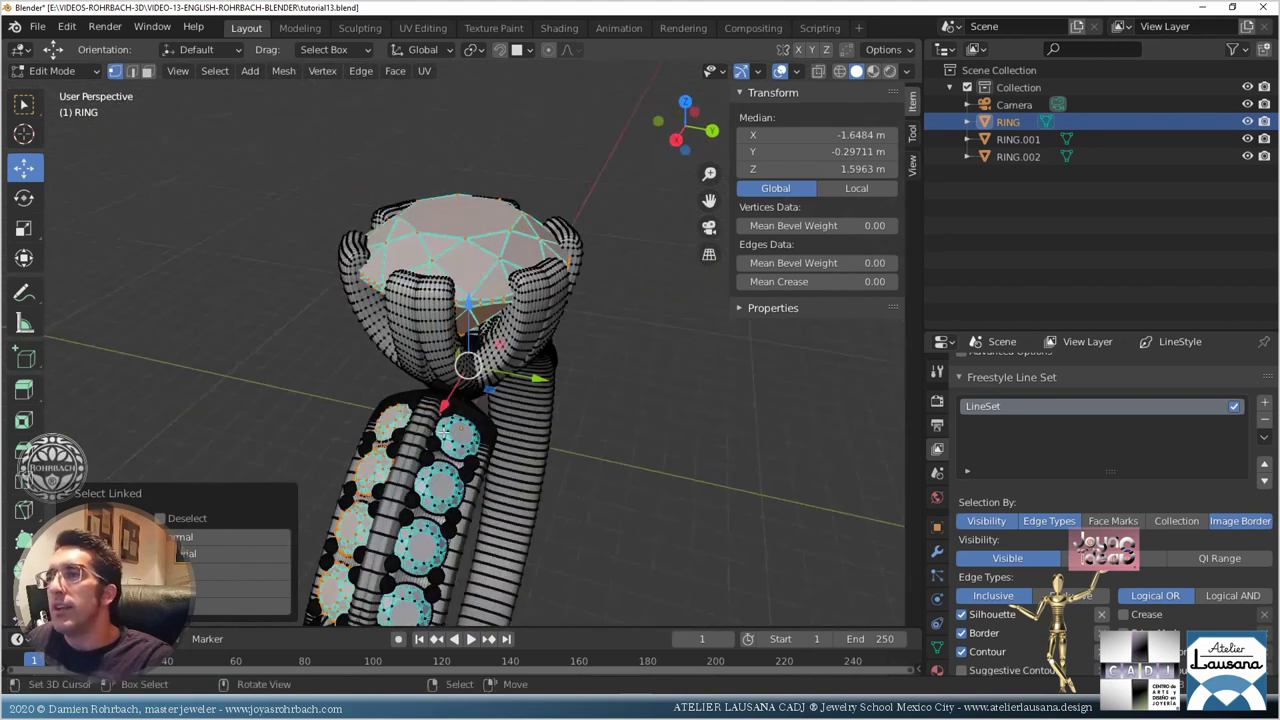
pyautogui.press('l')
pyautogui.press('l')
pyautogui.press('l')
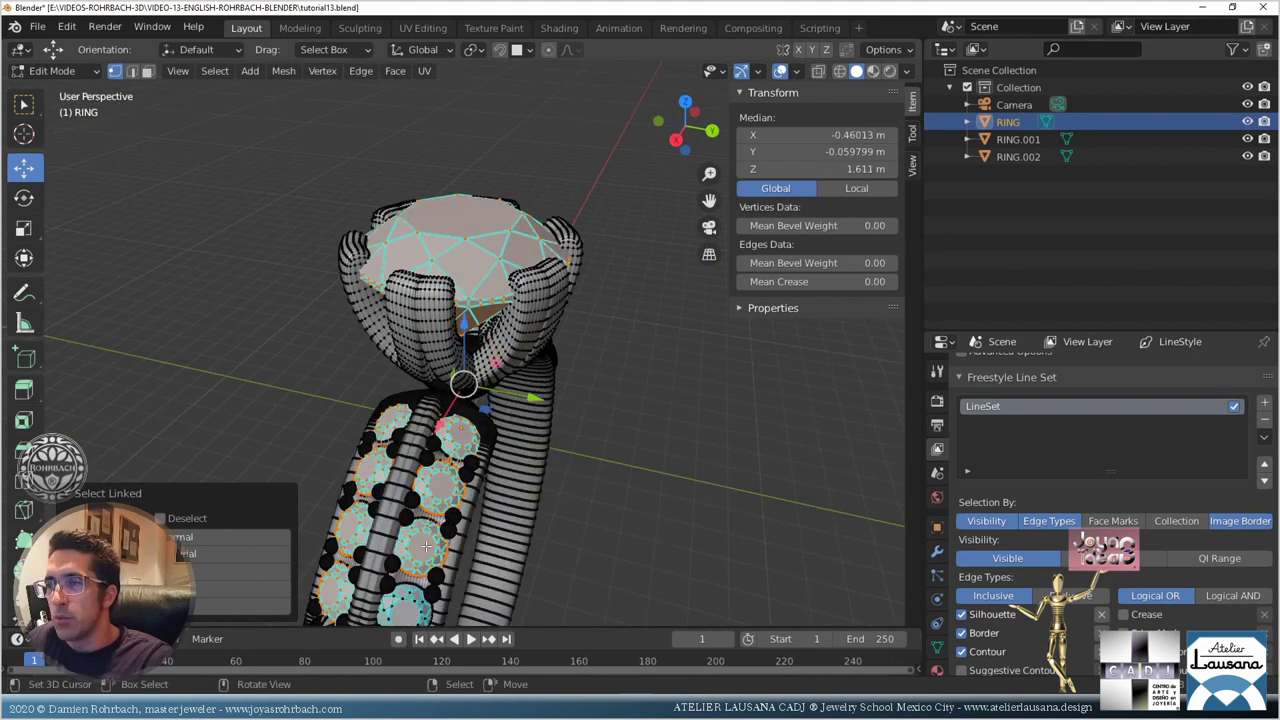
pyautogui.press('l')
# Step: Separate the selected stones from the front-view ring into their own object, and return to Object Mode
pyautogui.scroll(-3, 401, 524)
pyautogui.moveTo(401, 524); pyautogui.dragTo(542, 443, button='middle')
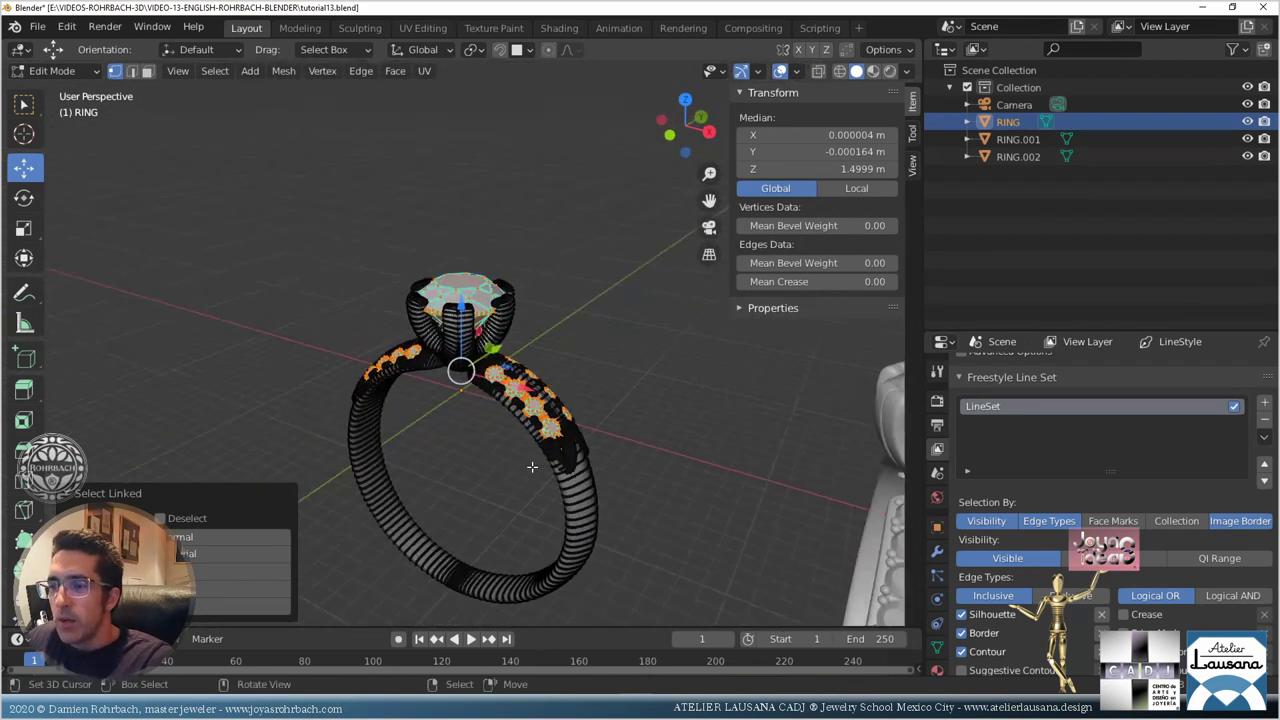
pyautogui.press('p')
pyautogui.click(563, 397)
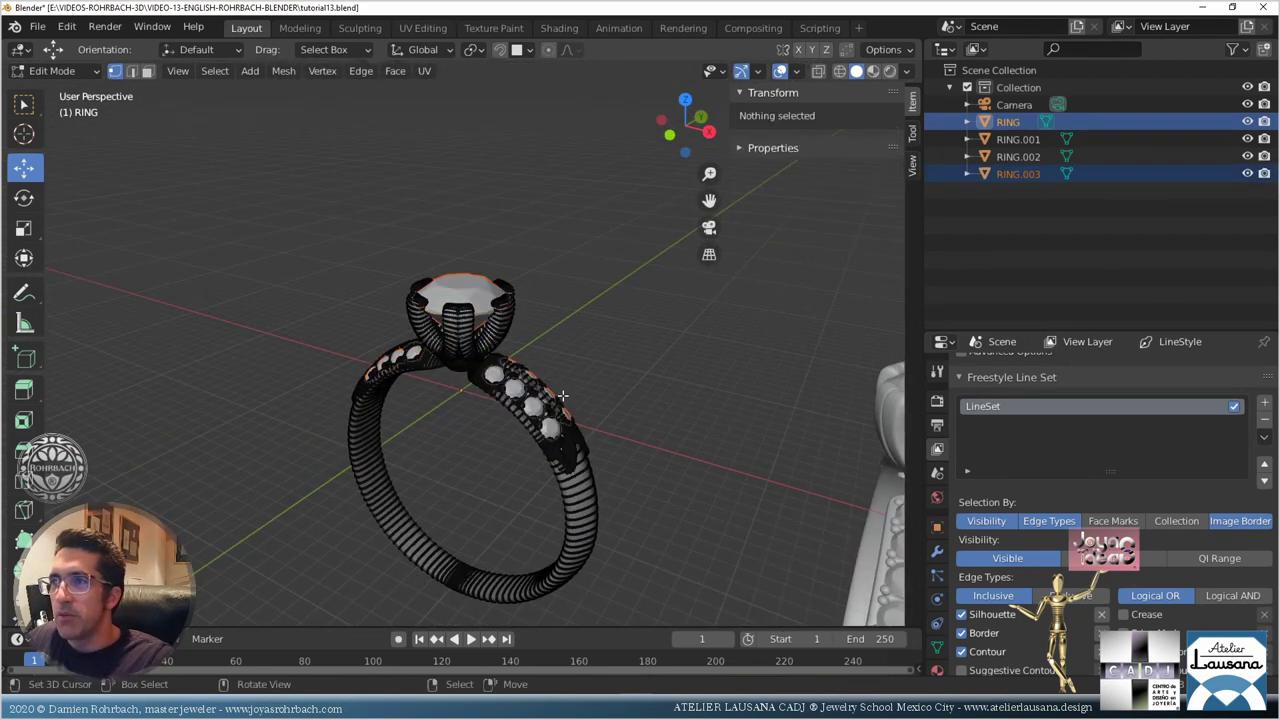
pyautogui.press('Tab')
# Step: Select the side-view ring, enter Edit Mode on it, and clear its mesh selection
pyautogui.keyDown('shift'); pyautogui.moveTo(608, 465); pyautogui.dragTo(326, 374, button='middle'); pyautogui.keyUp('shift')
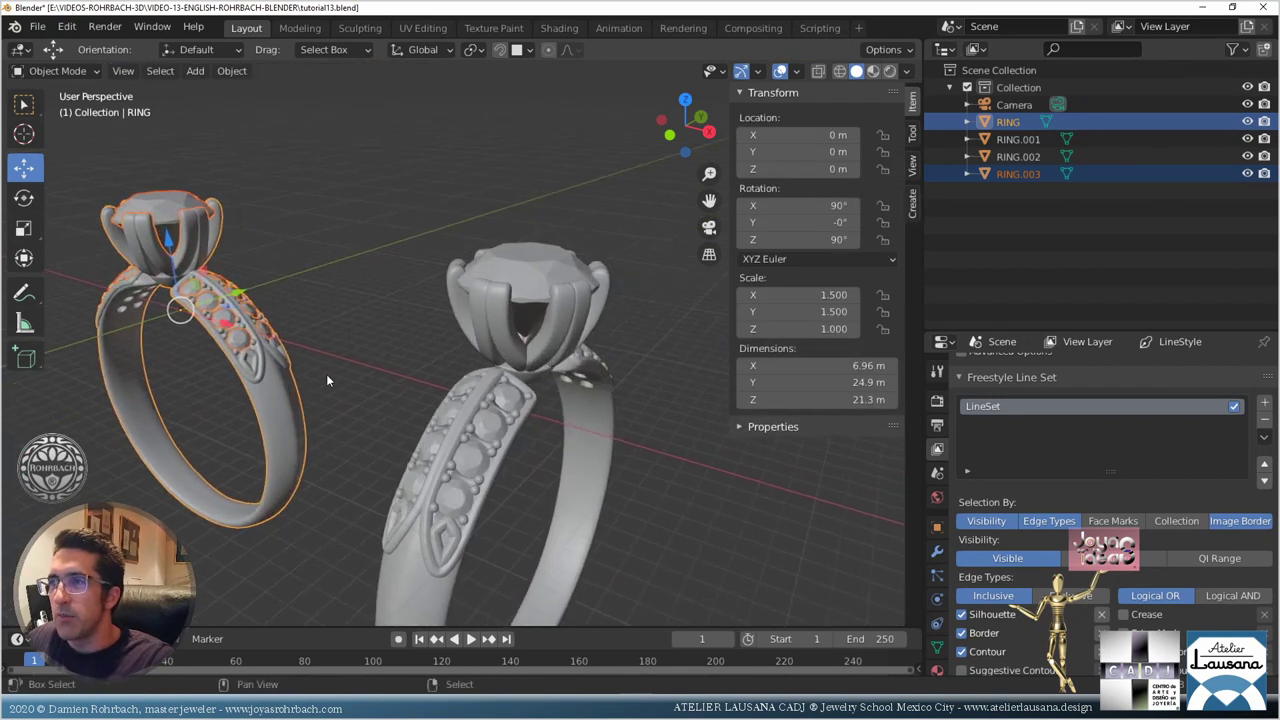
pyautogui.click(456, 422)
pyautogui.press('Tab')
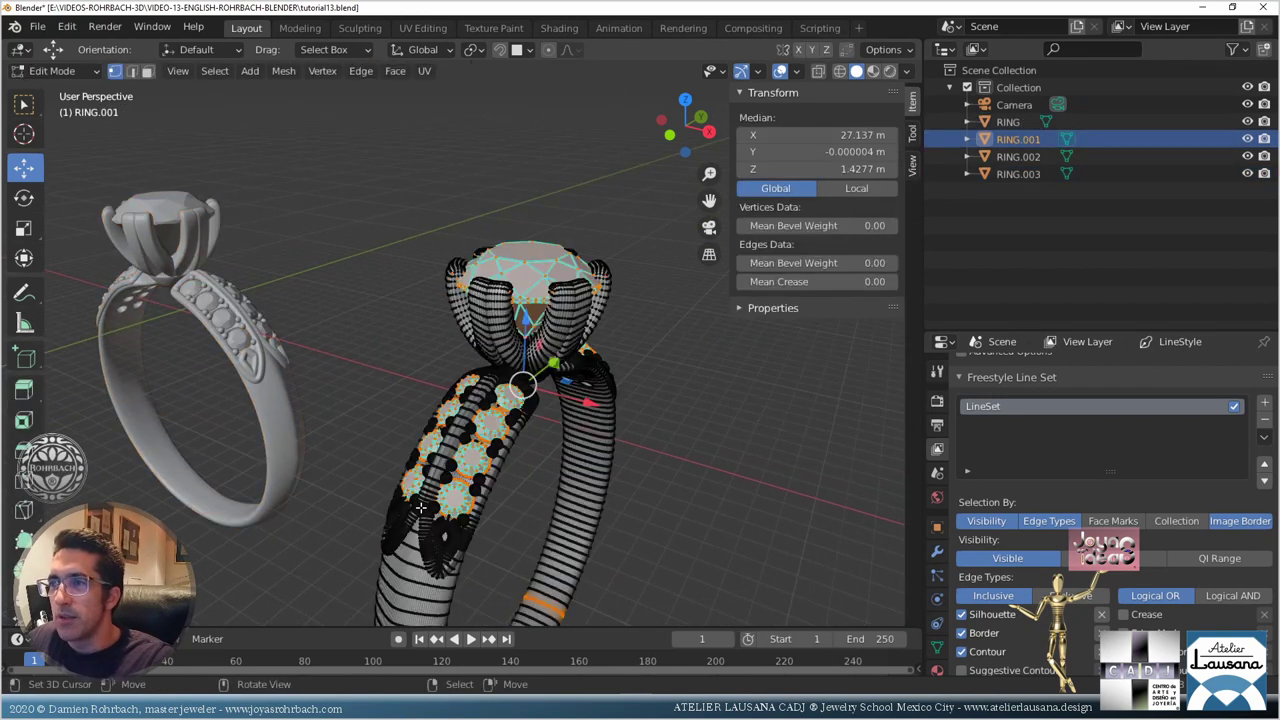
pyautogui.hotkey('alt', 'a')
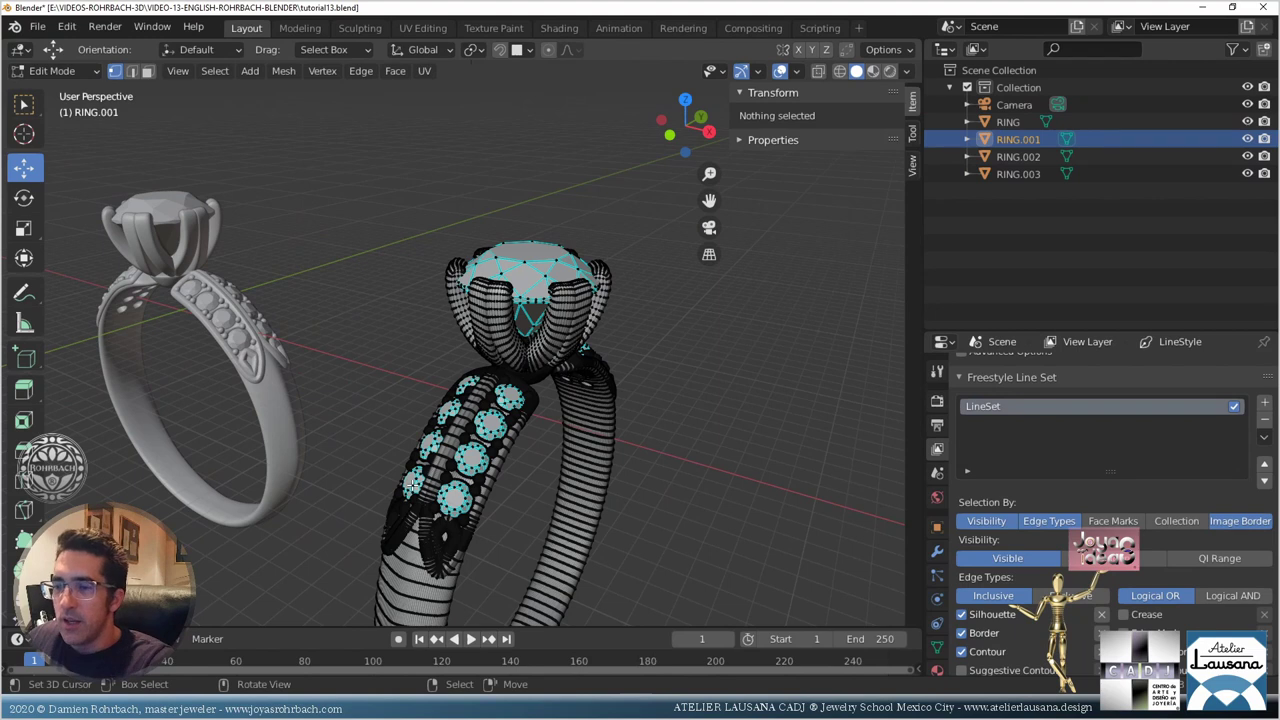
# Step: Select the linked pavé stones on the side-view ring's near shoulder and its center diamond, leaving the prongs unselected
pyautogui.press('l')
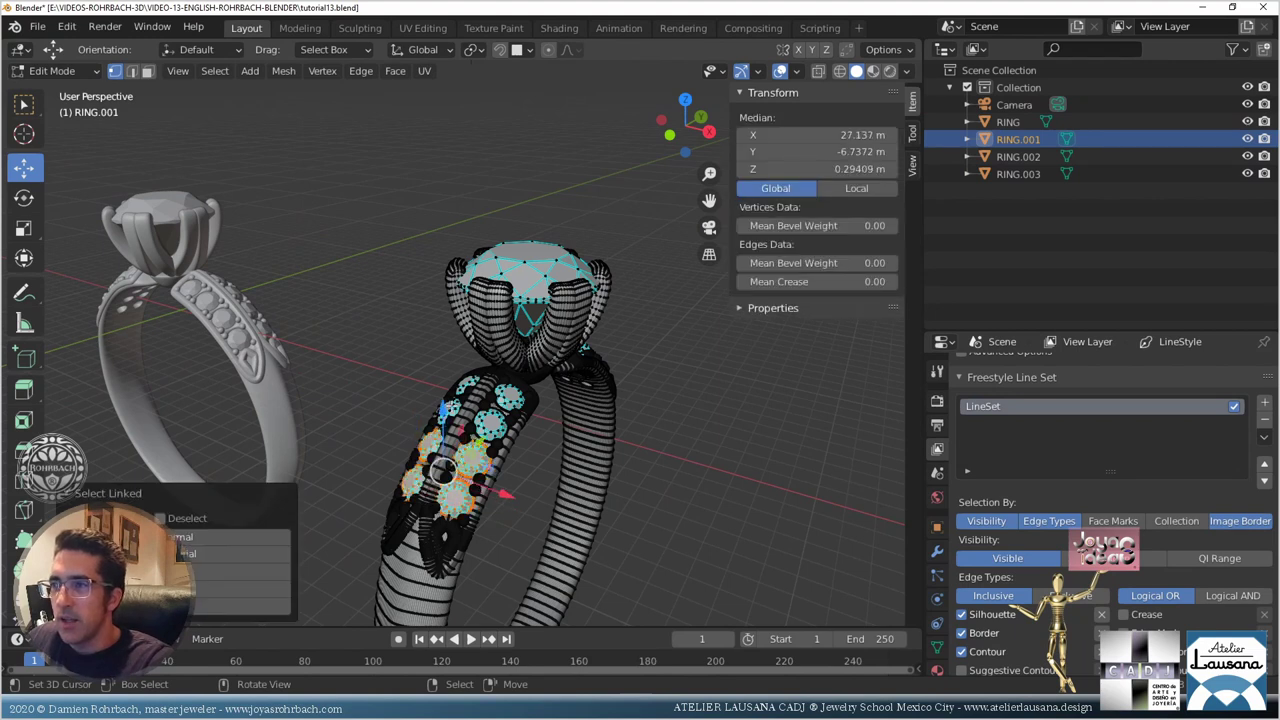
pyautogui.press('l')
pyautogui.press('l')
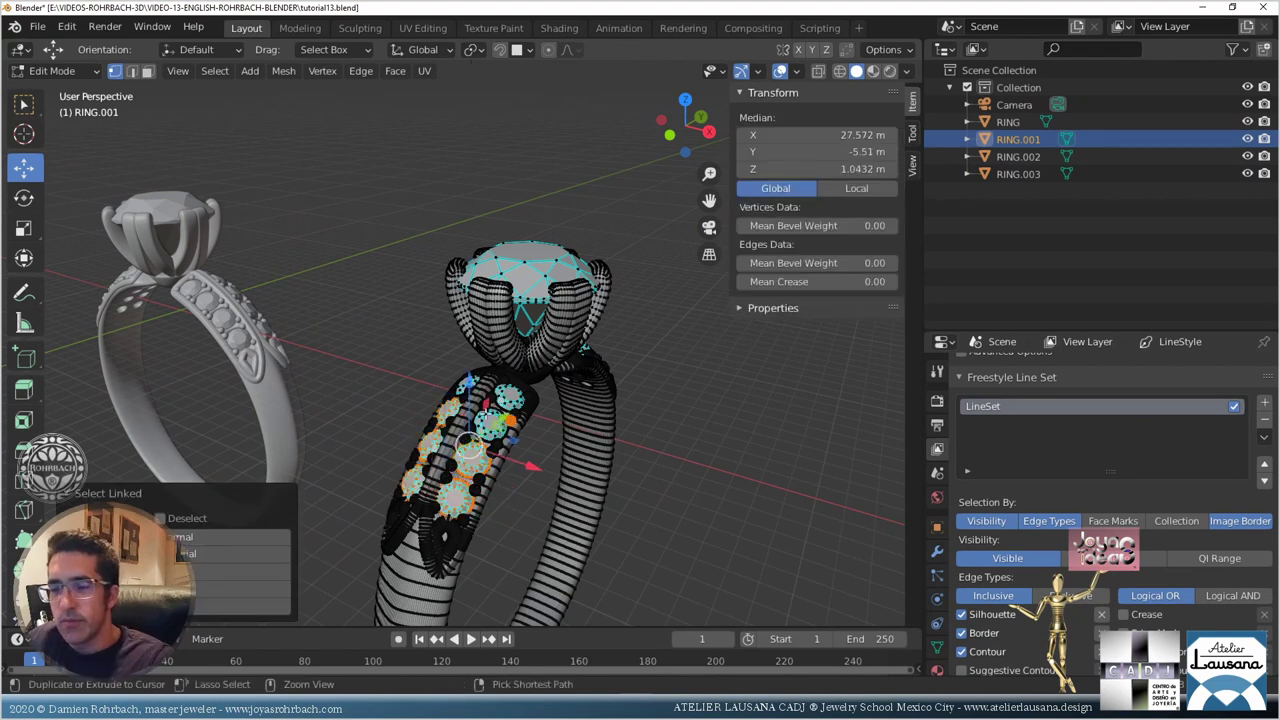
pyautogui.press('l')
pyautogui.press('l')
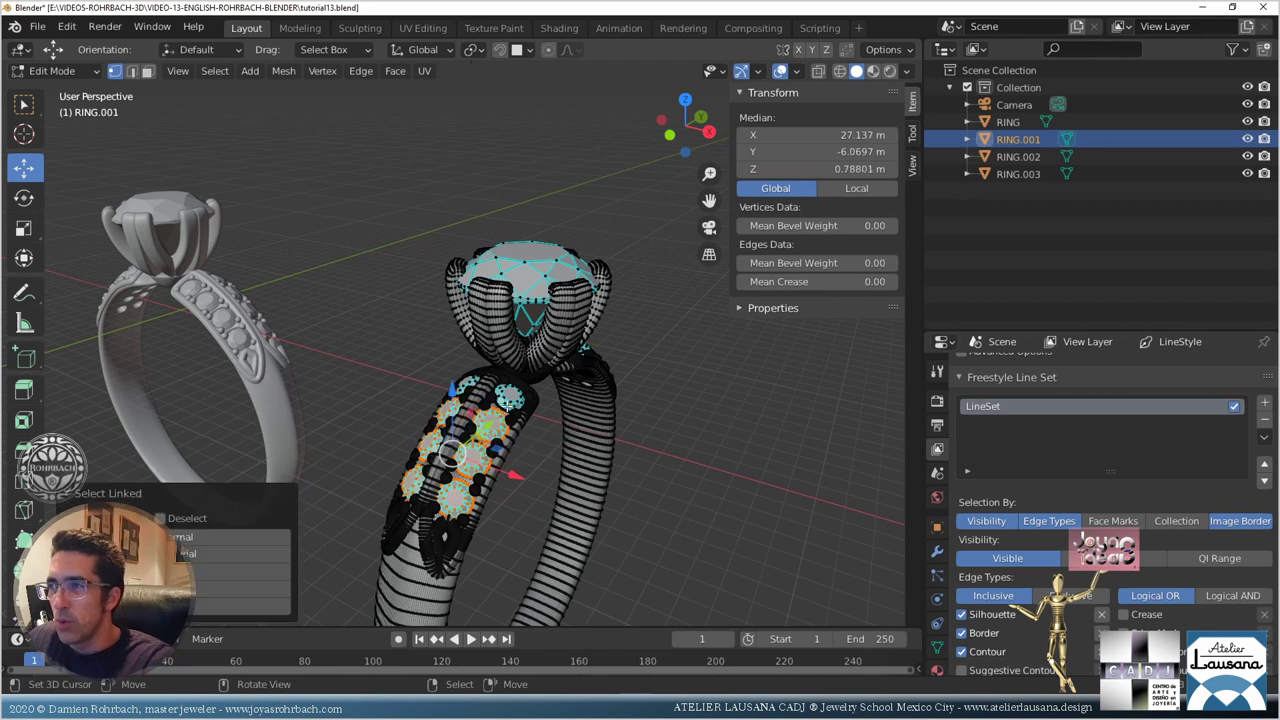
pyautogui.press('l')
pyautogui.press('l')
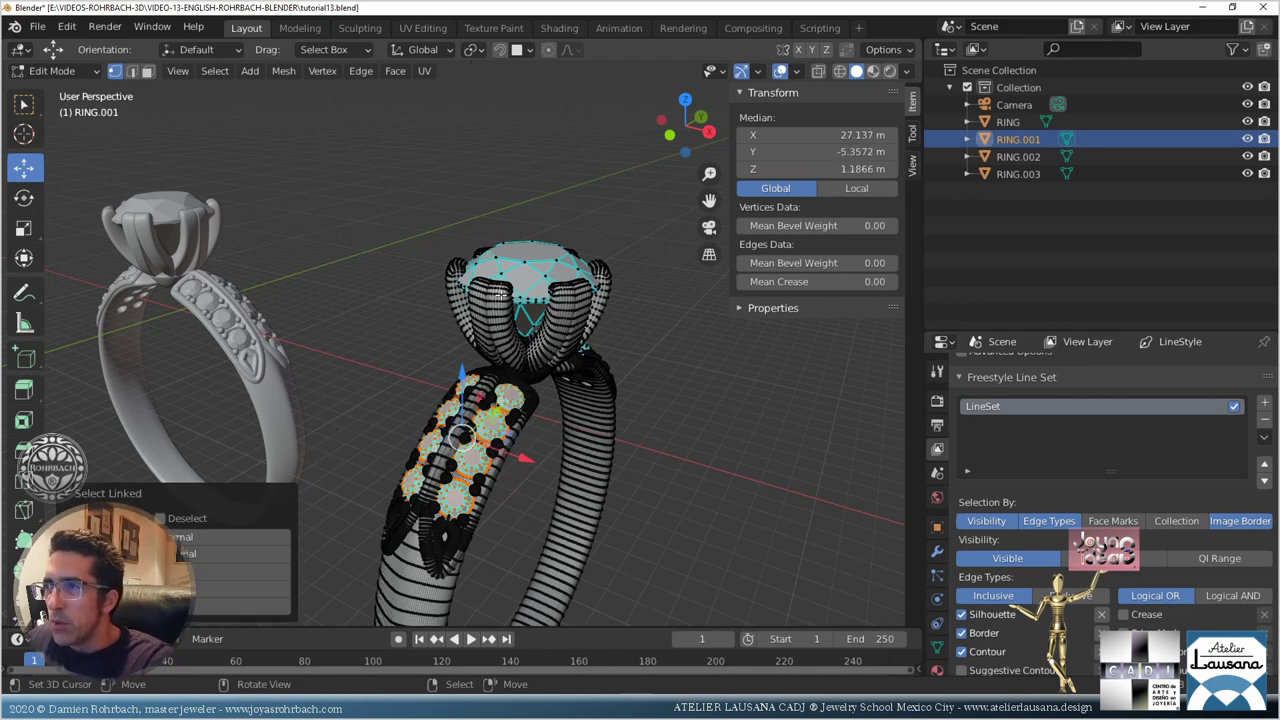
pyautogui.press('l')
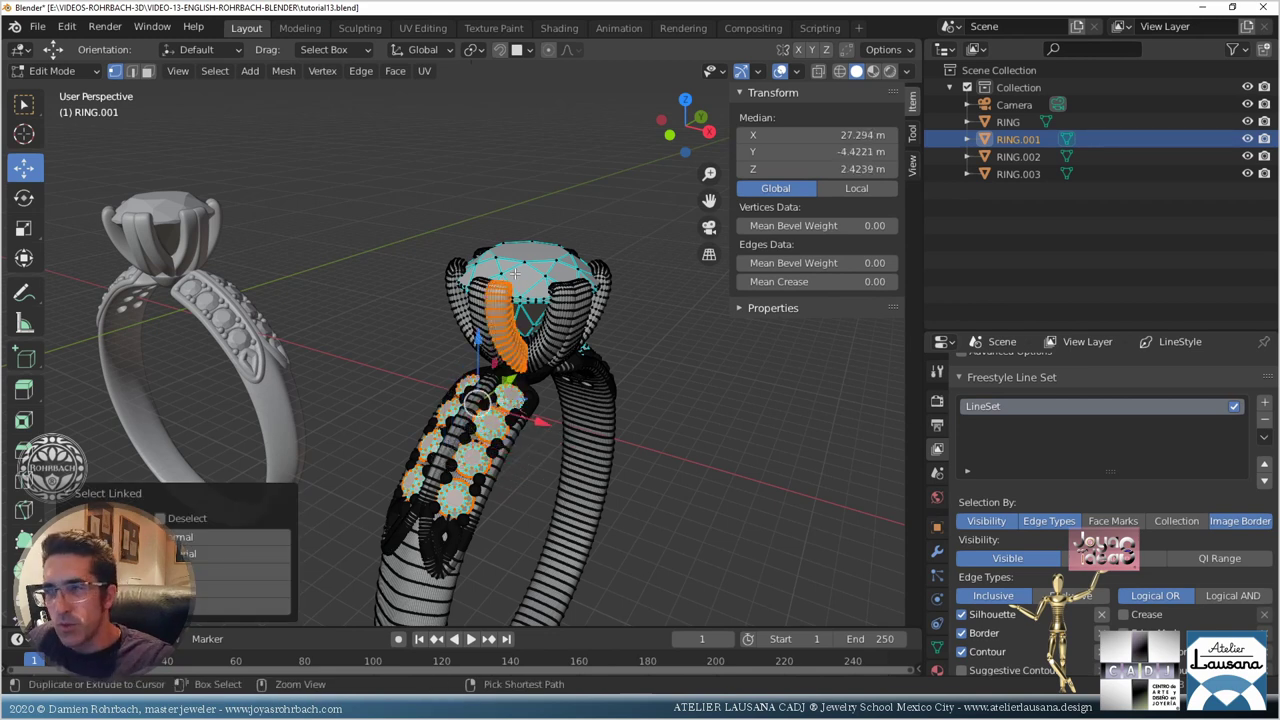
pyautogui.hotkey('ctrl', 'z')
pyautogui.press('l')
# Step: Separate the selected stones from the side-view ring into their own object, and return to Object Mode
pyautogui.scroll(-3, 527, 265)
pyautogui.moveTo(527, 265); pyautogui.dragTo(618, 352, button='middle')
pyautogui.press('p')
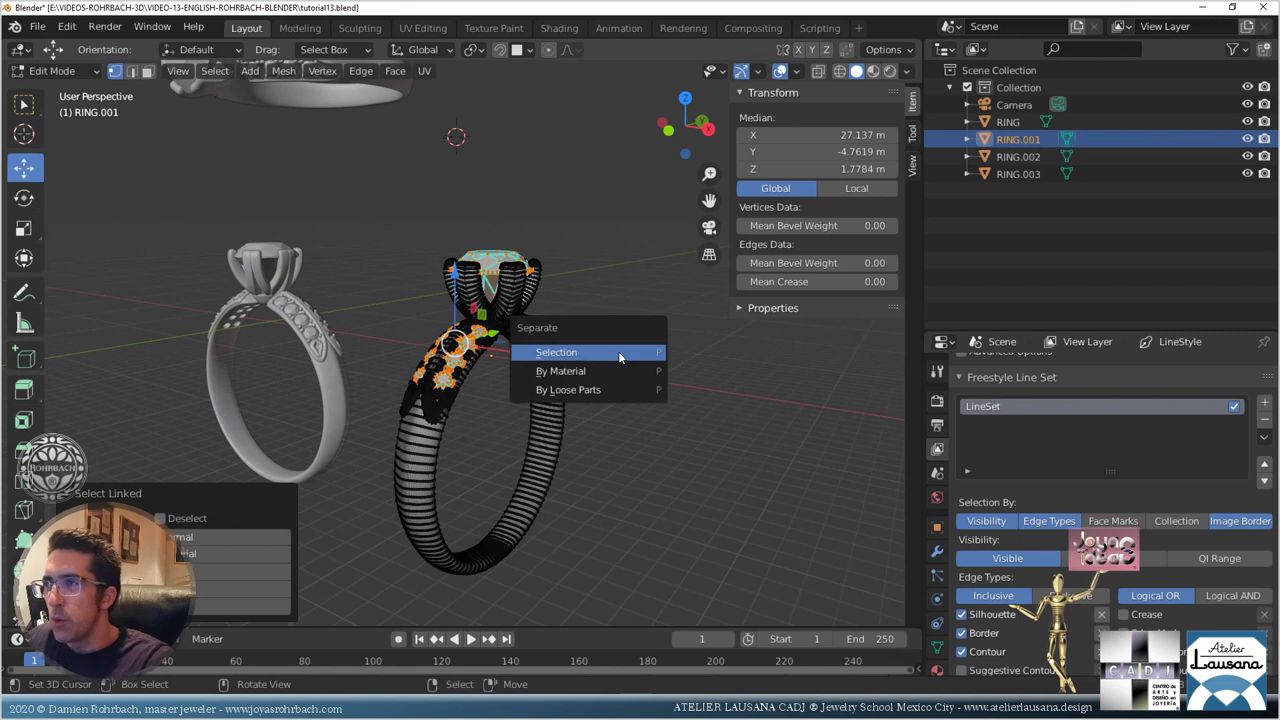
pyautogui.click(618, 352)
pyautogui.press('Tab')
# Step: Enter Edit Mode on the top-view ring and replace its mesh selection with only the linked center diamond
pyautogui.keyDown('shift'); pyautogui.moveTo(357, 250); pyautogui.dragTo(484, 471, button='middle'); pyautogui.keyUp('shift')
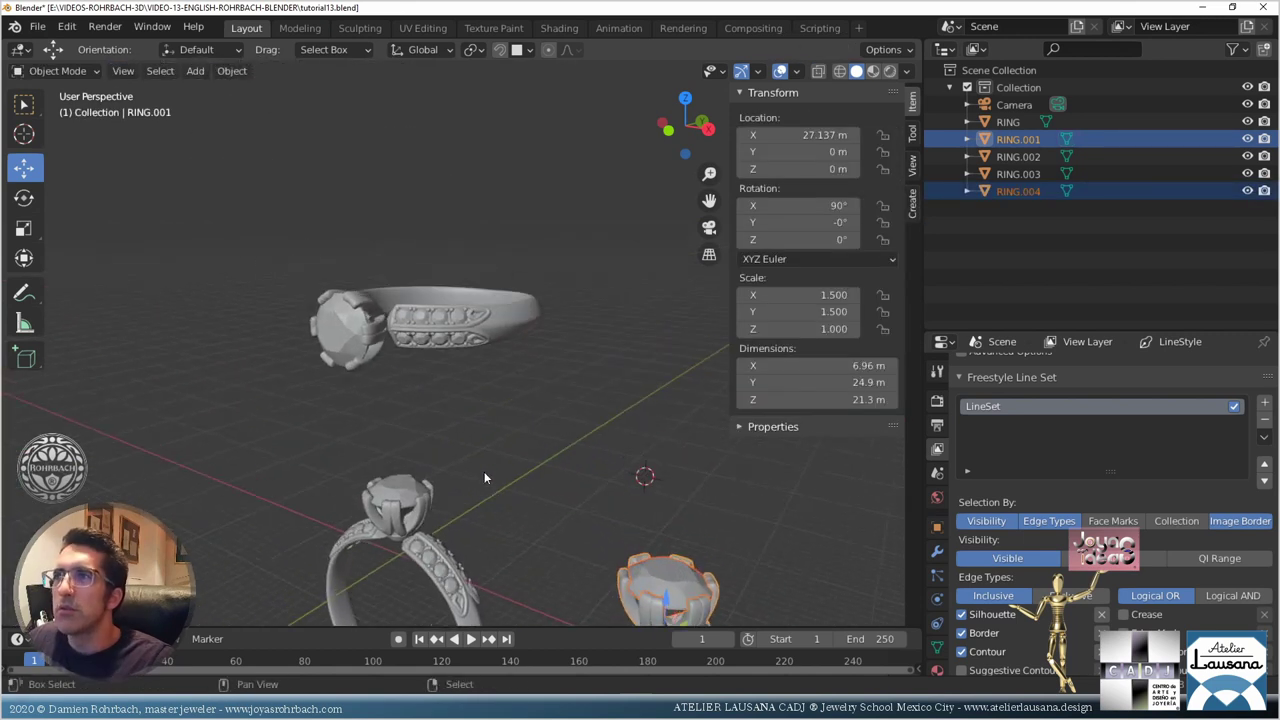
pyautogui.click(433, 328)
pyautogui.press('Tab')
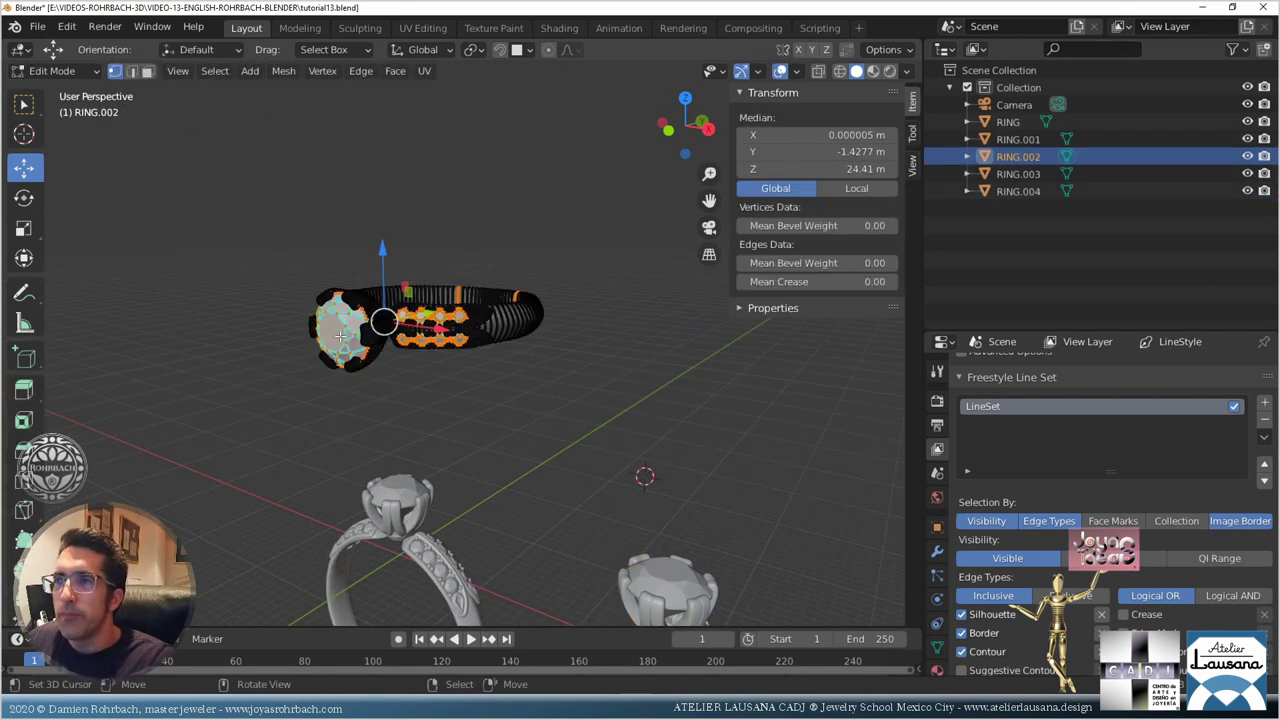
pyautogui.hotkey('alt', 'a')
pyautogui.press('l')
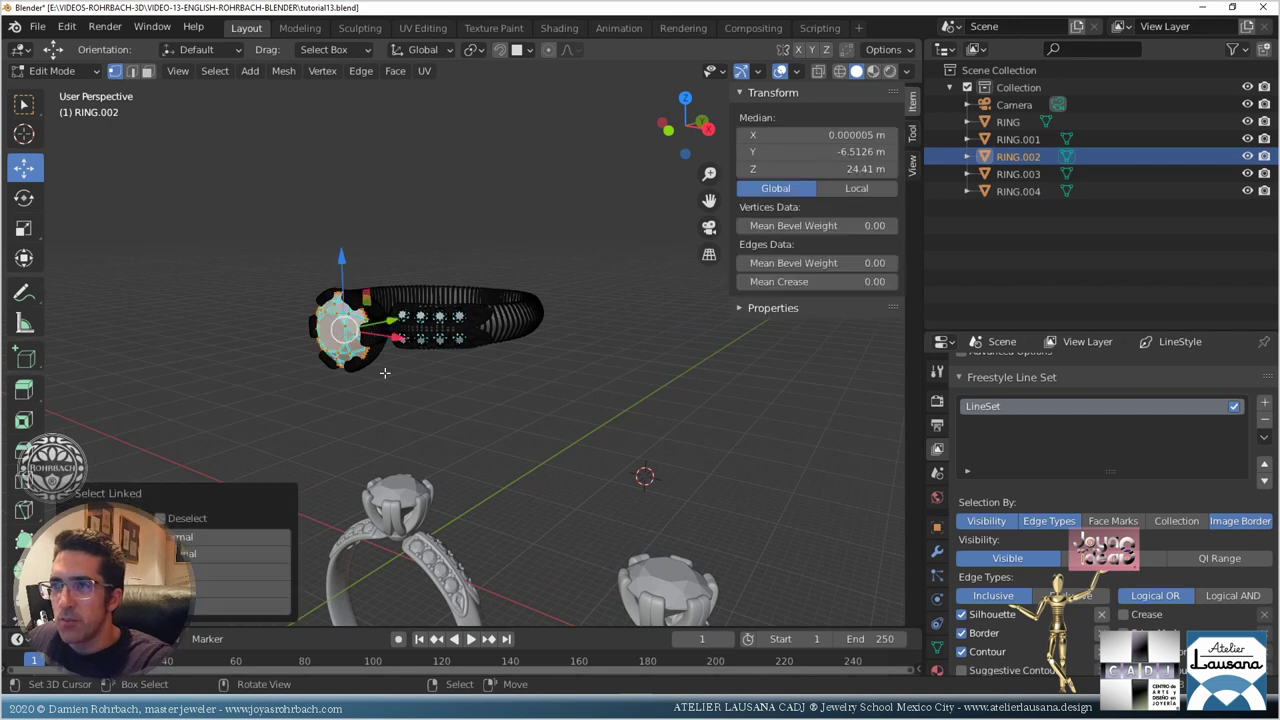
# Step: Add all eight linked pavé stones on the top-view ring's near shoulder to the selection, leaving the prongs unselected
pyautogui.scroll(6, 300, 330)
pyautogui.press('l')
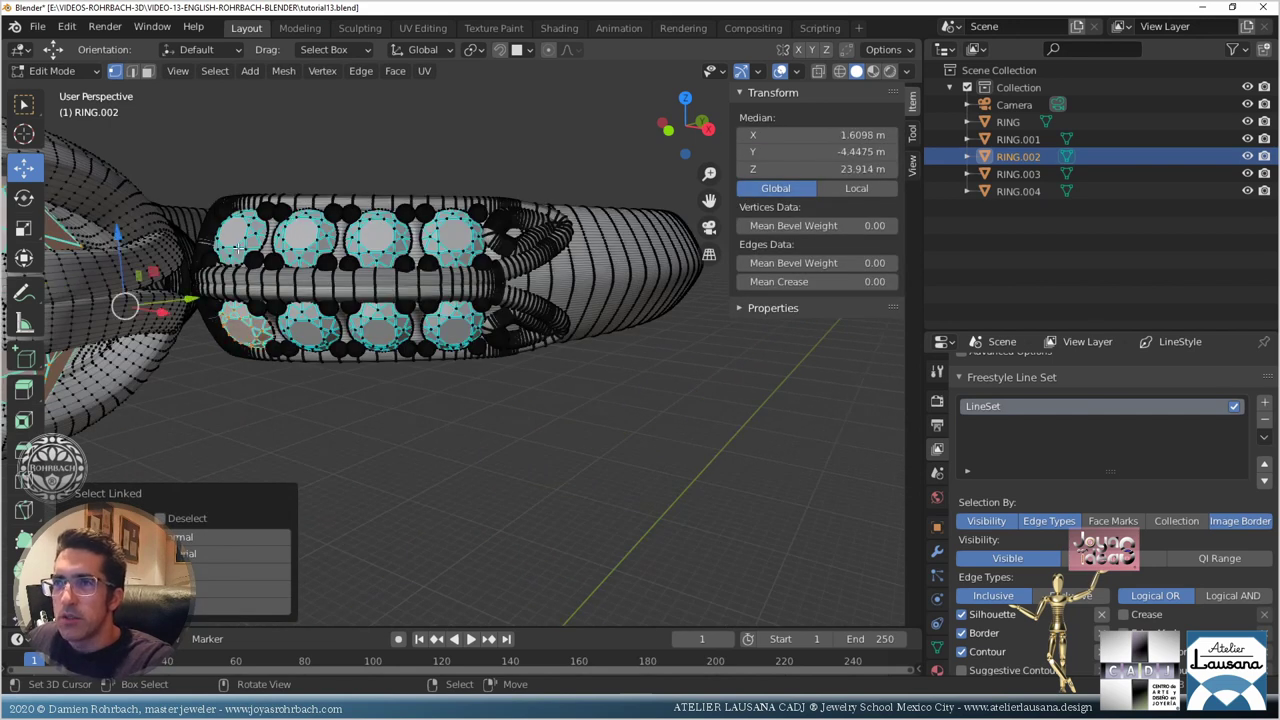
pyautogui.press('l')
pyautogui.press('l')
pyautogui.press('l')
pyautogui.press('l')
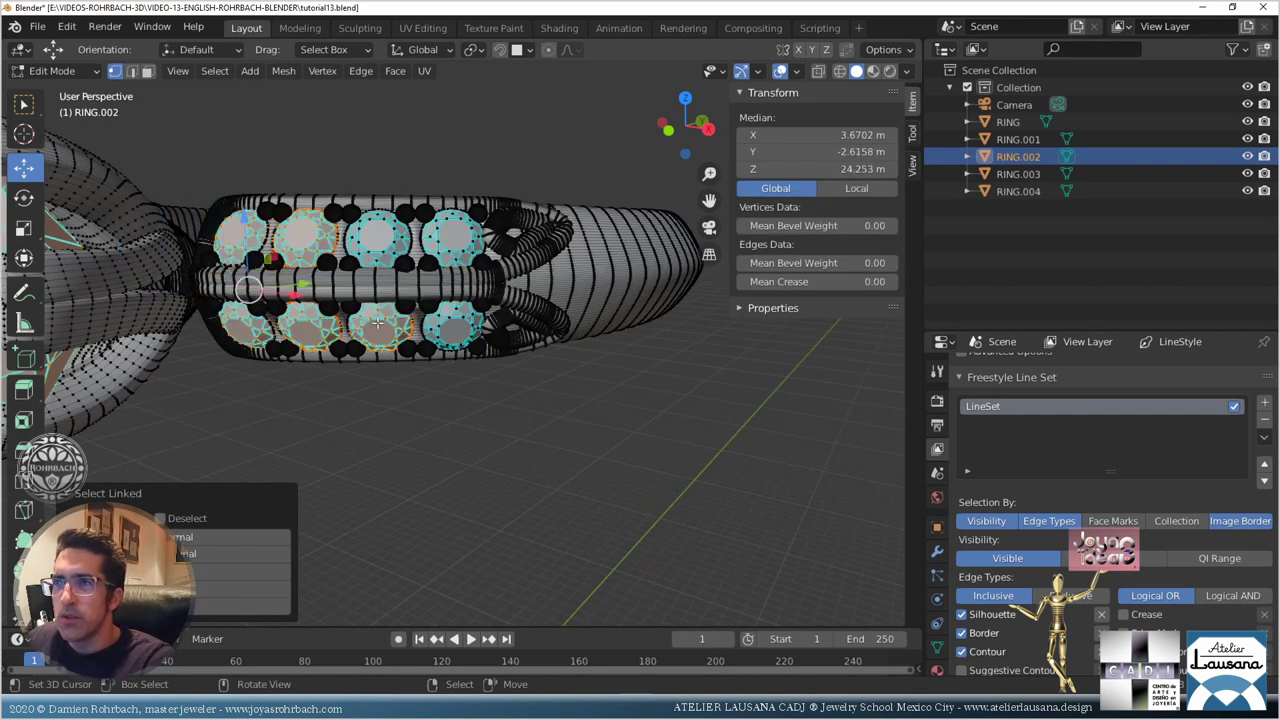
pyautogui.press('l')
pyautogui.press('l')
pyautogui.press('l')
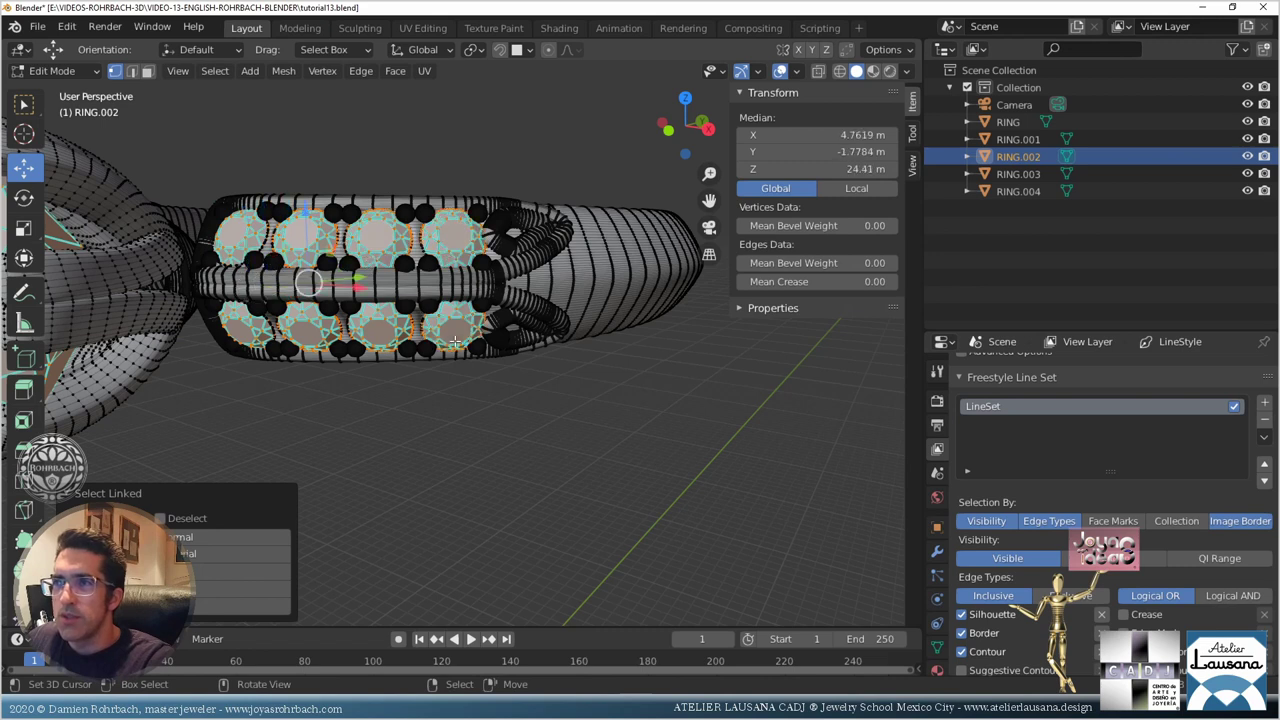
# Step: Add the eight linked pavé stones on the top-view ring's opposite shoulder to the selection
pyautogui.scroll(-4, 455, 340)
pyautogui.moveTo(455, 340); pyautogui.dragTo(725, 388, button='middle')
pyautogui.press('l')
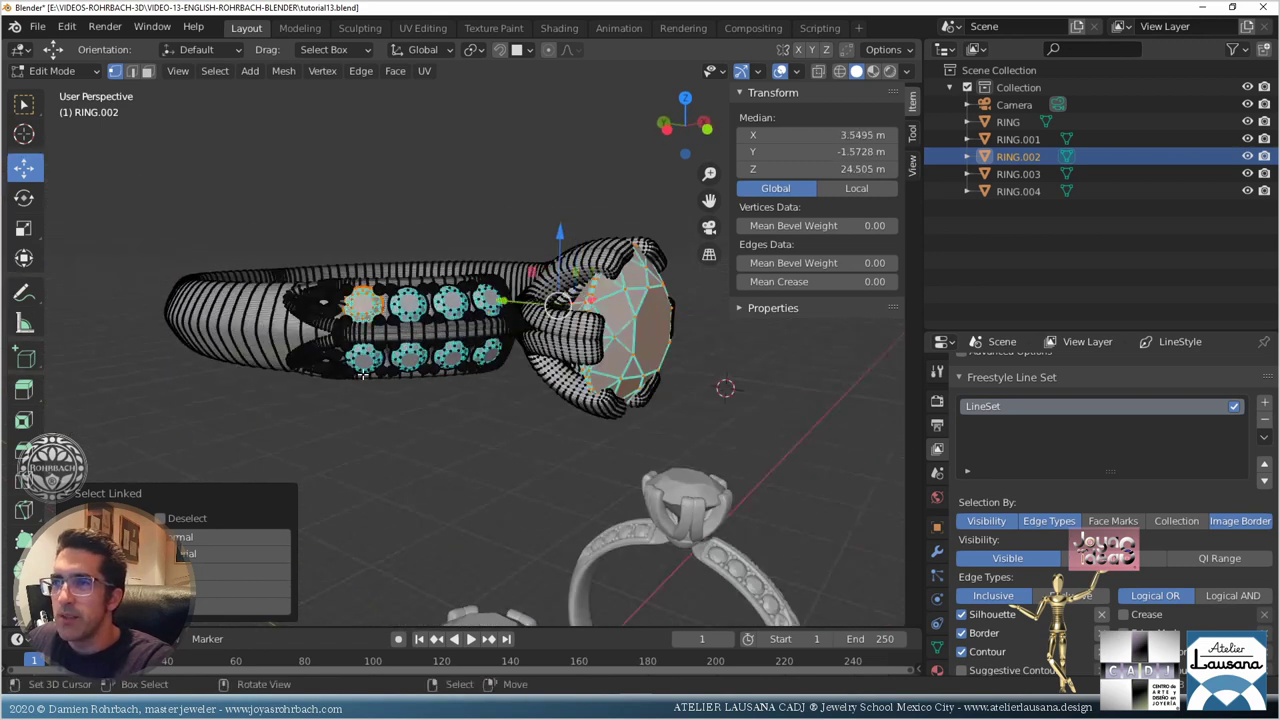
pyautogui.press('l')
pyautogui.press('l')
pyautogui.press('l')
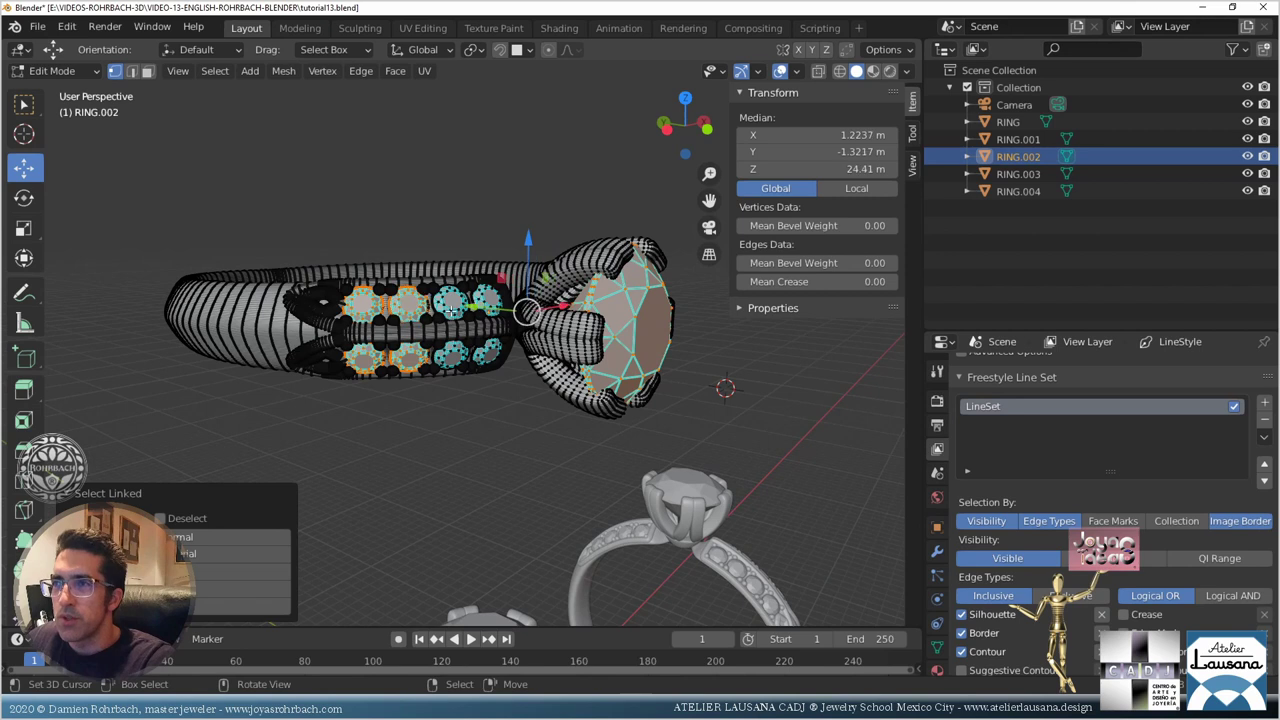
pyautogui.press('l')
pyautogui.press('l')
pyautogui.press('l')
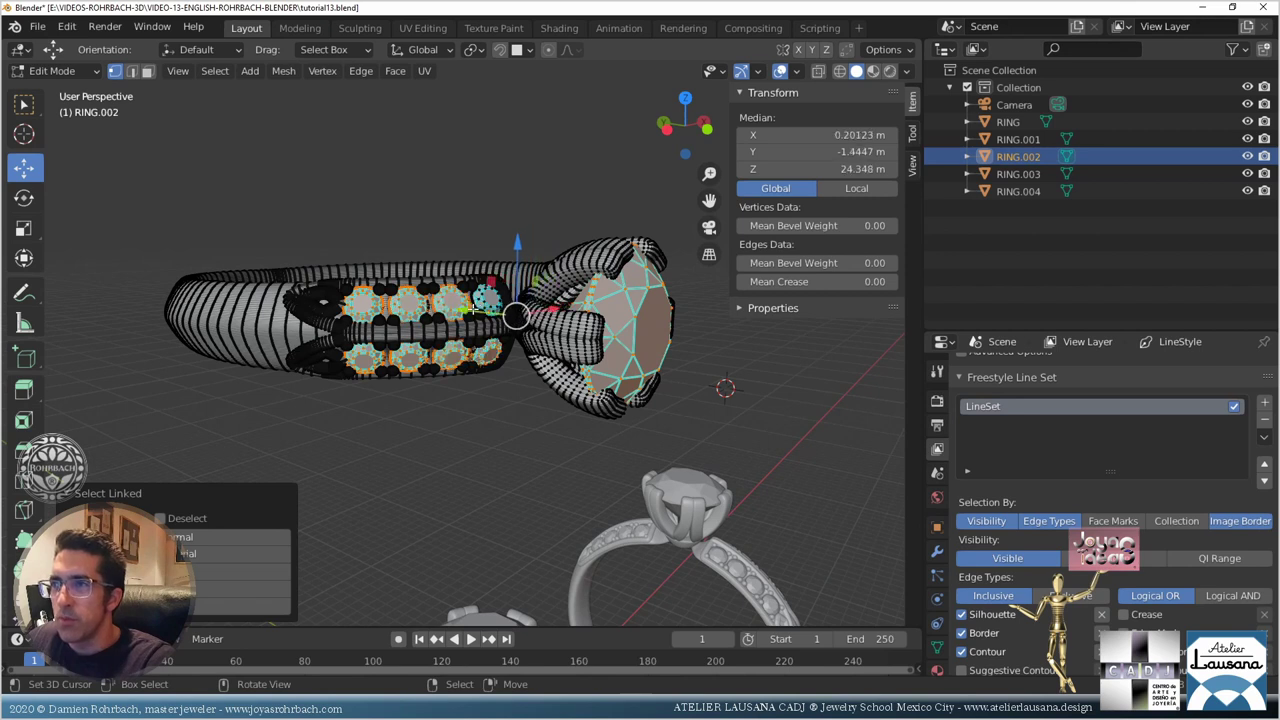
pyautogui.press('l')
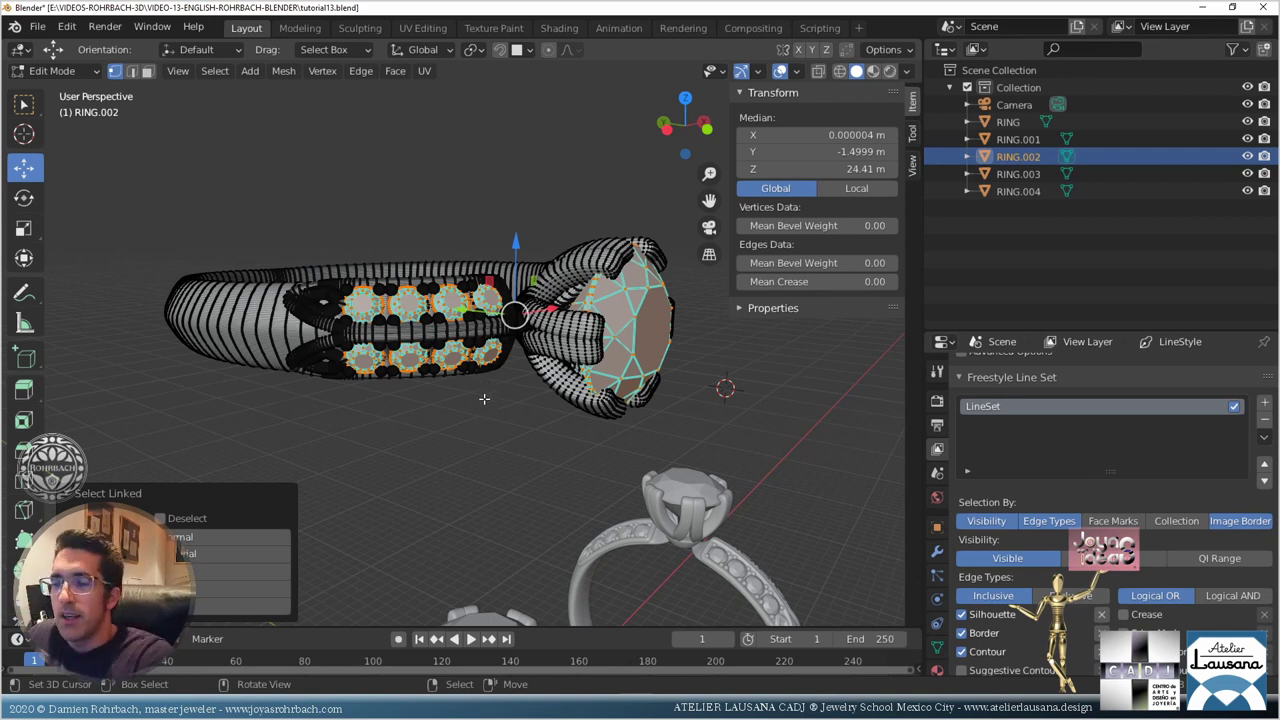
# Step: Separate the selected stones from the top-view ring into their own object, and save the file in Object Mode
pyautogui.press('p')
pyautogui.click(485, 400)
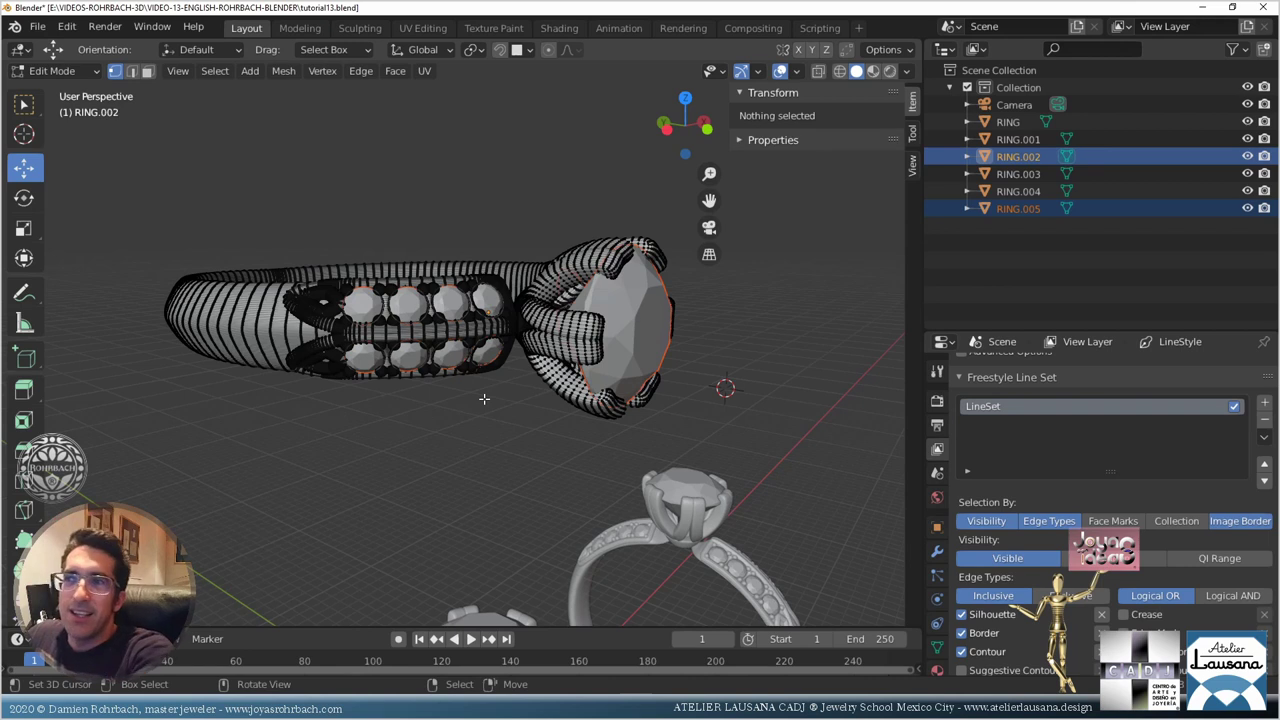
pyautogui.press('Tab')
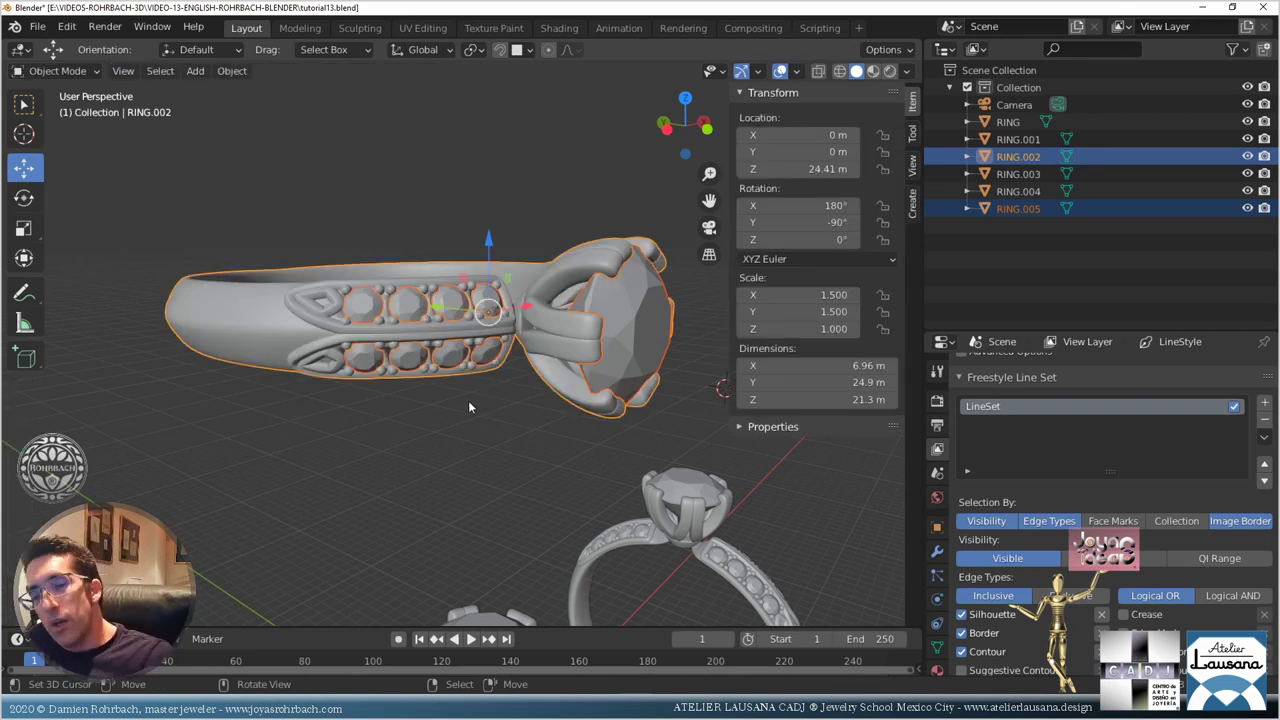
pyautogui.hotkey('ctrl', 's')
# Step: Join the separated stone objects of the front, top and side views into a single object
pyautogui.scroll(-2, 508, 430)
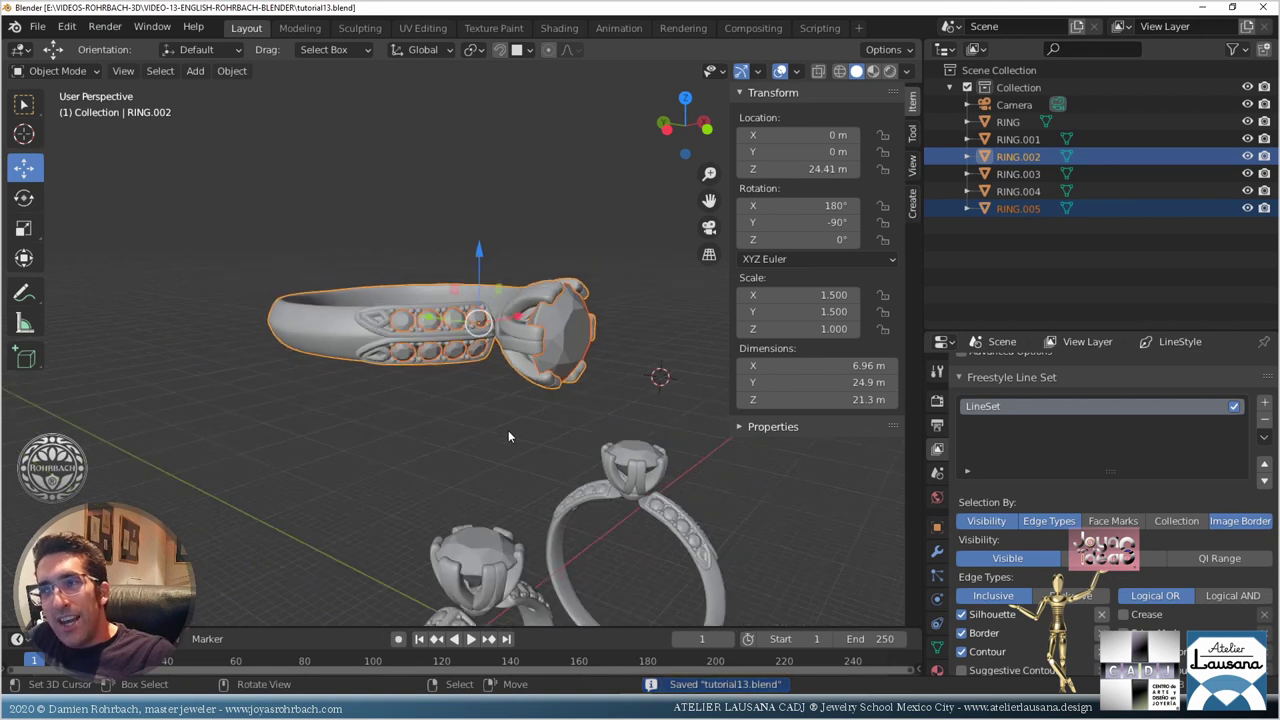
pyautogui.moveTo(508, 430); pyautogui.dragTo(456, 391, button='middle')
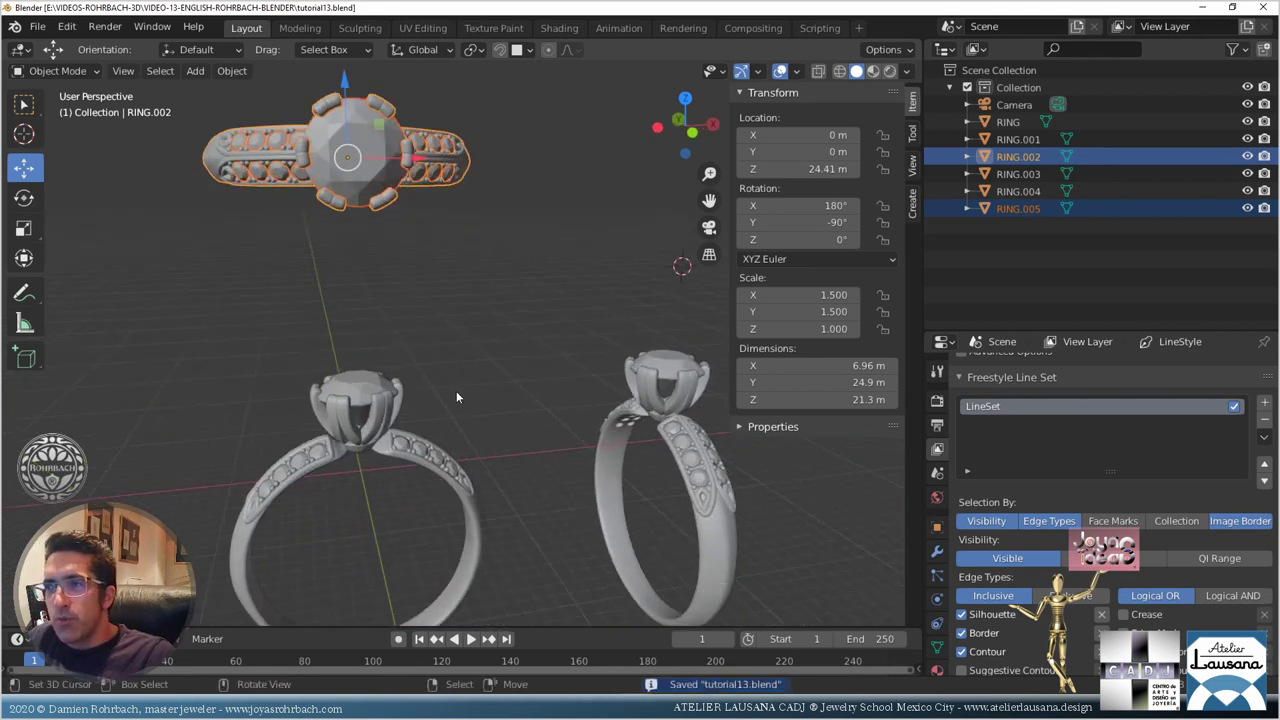
pyautogui.click(367, 374)
pyautogui.keyDown('shift'); pyautogui.click(354, 138); pyautogui.keyUp('shift')
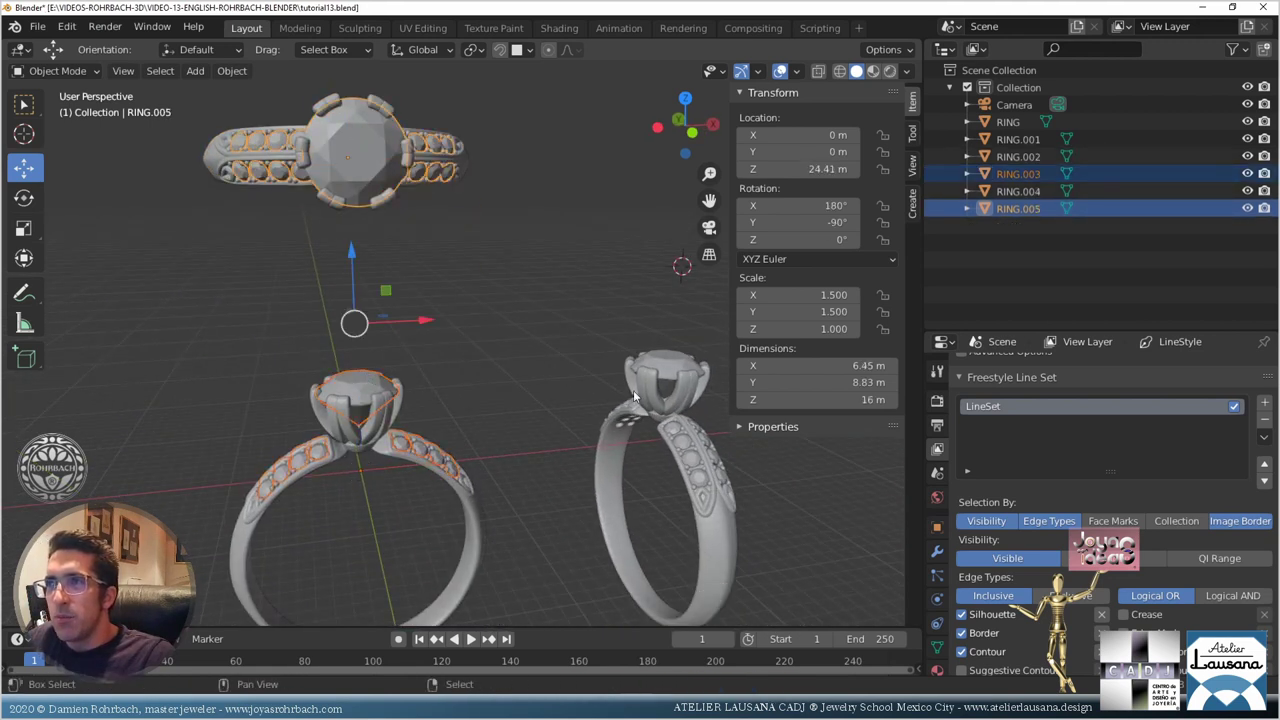
pyautogui.keyDown('shift'); pyautogui.click(659, 358); pyautogui.keyUp('shift')
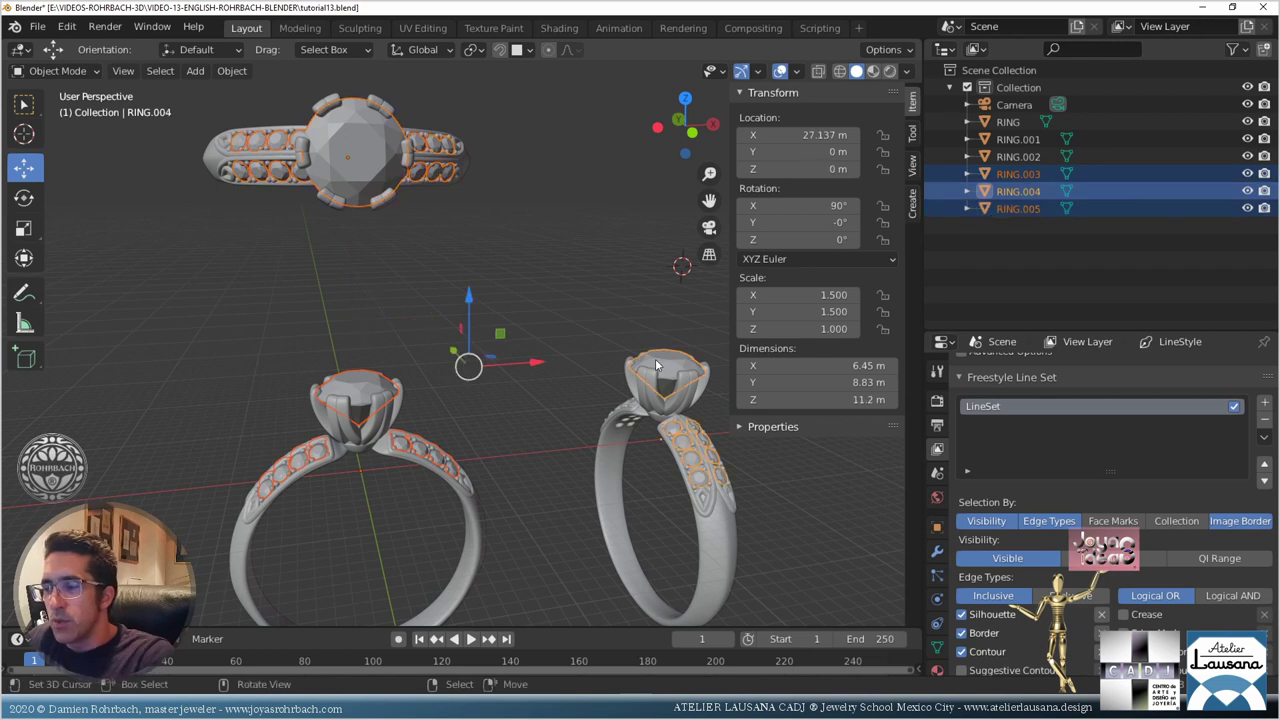
pyautogui.hotkey('ctrl', 'j')
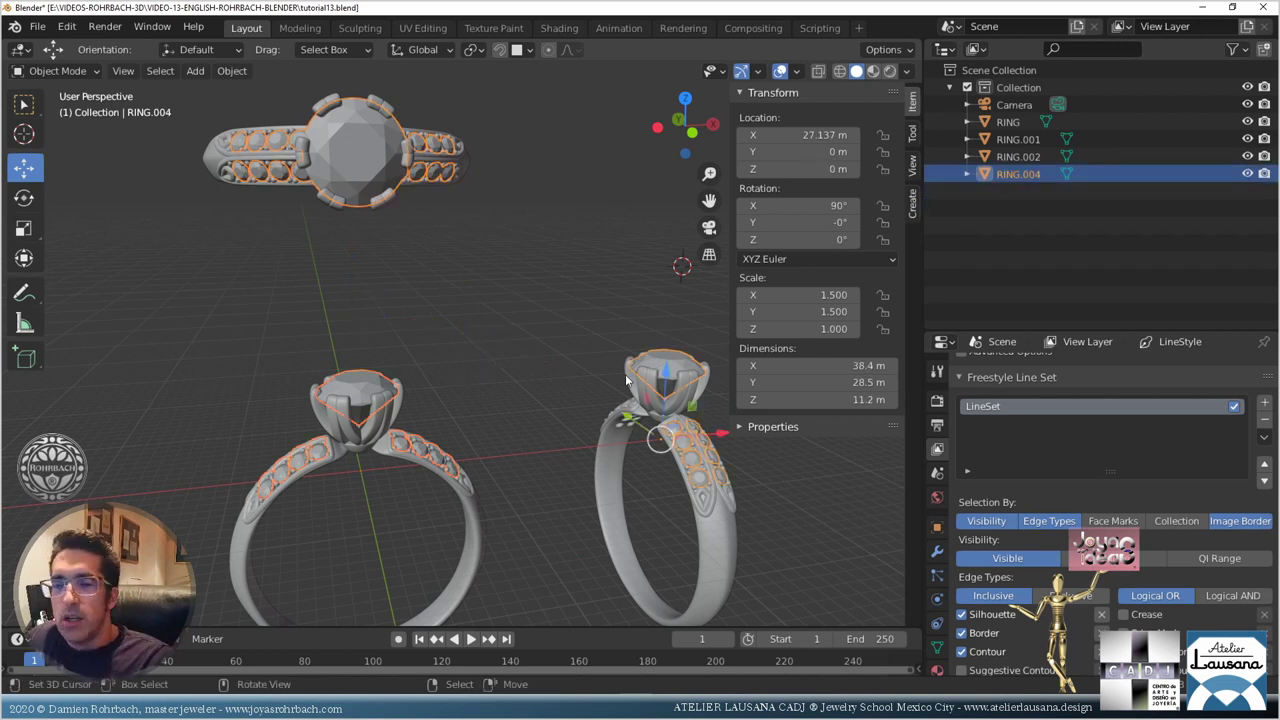
# Step: Mark all edges of the joined stones object as Freestyle edges, and save the file in Object Mode
pyautogui.press('Tab')
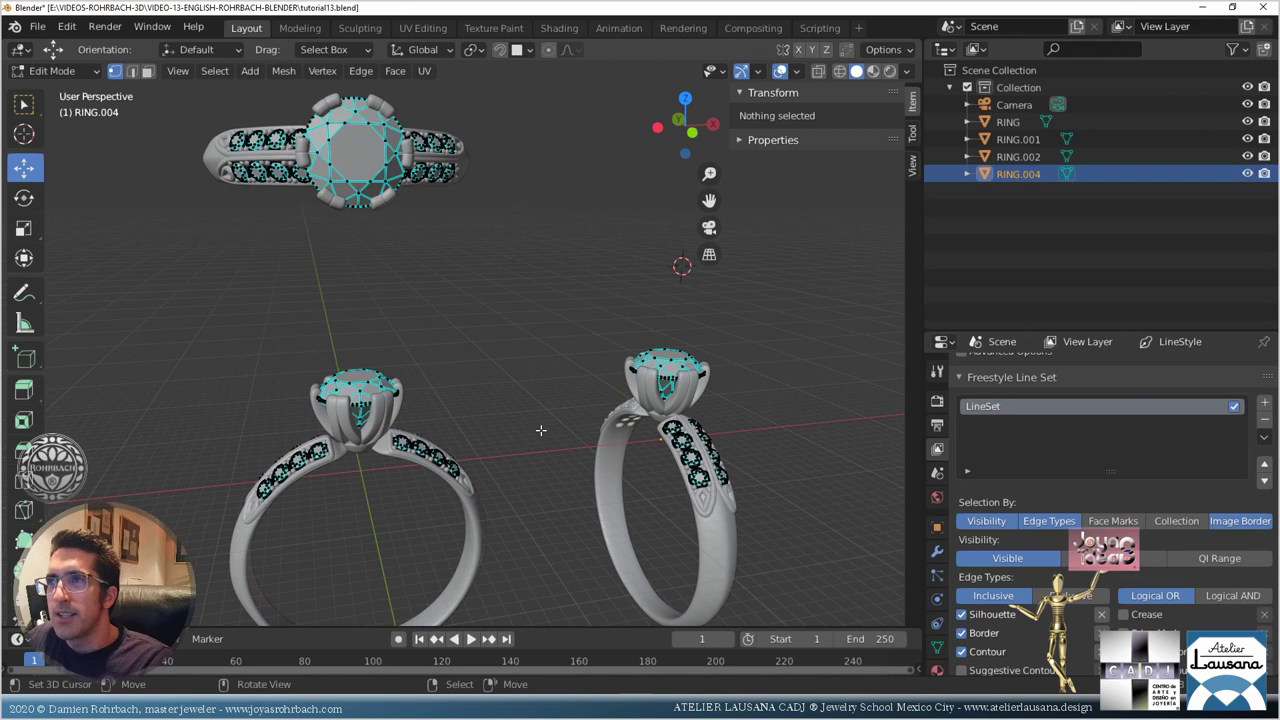
pyautogui.press('a')
pyautogui.click(361, 71)
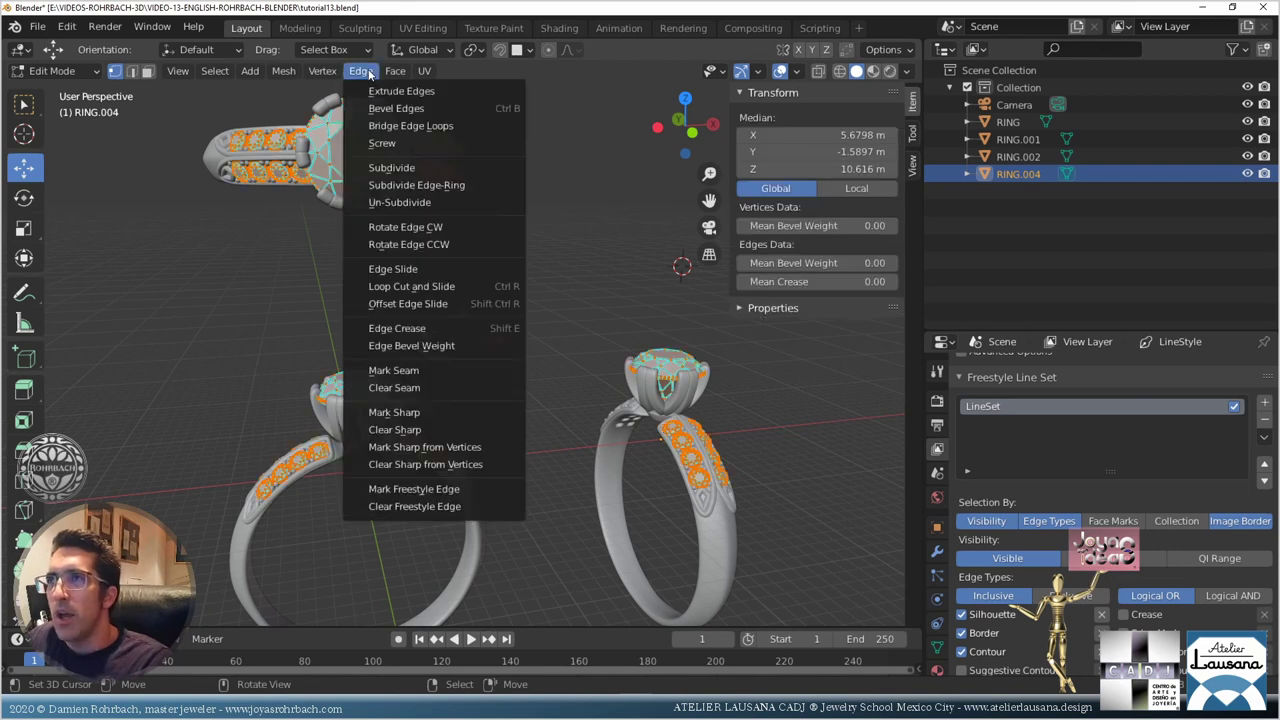
pyautogui.click(417, 488)
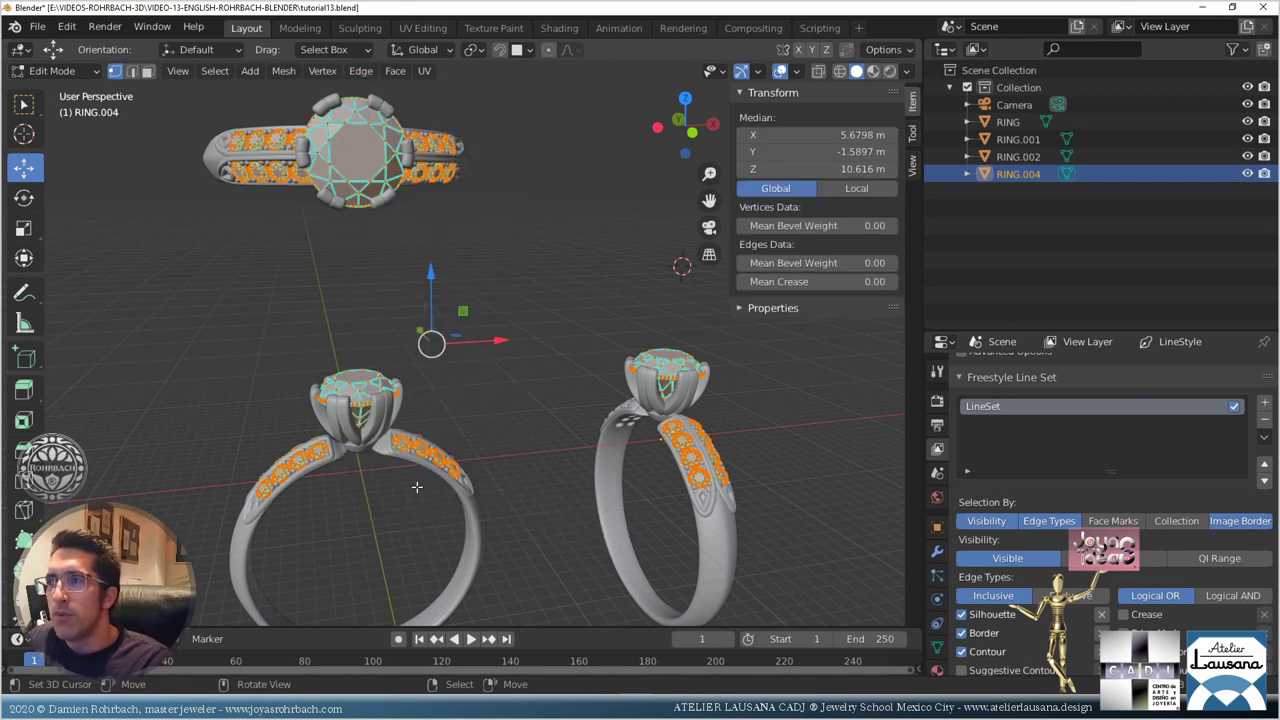
pyautogui.press('Tab')
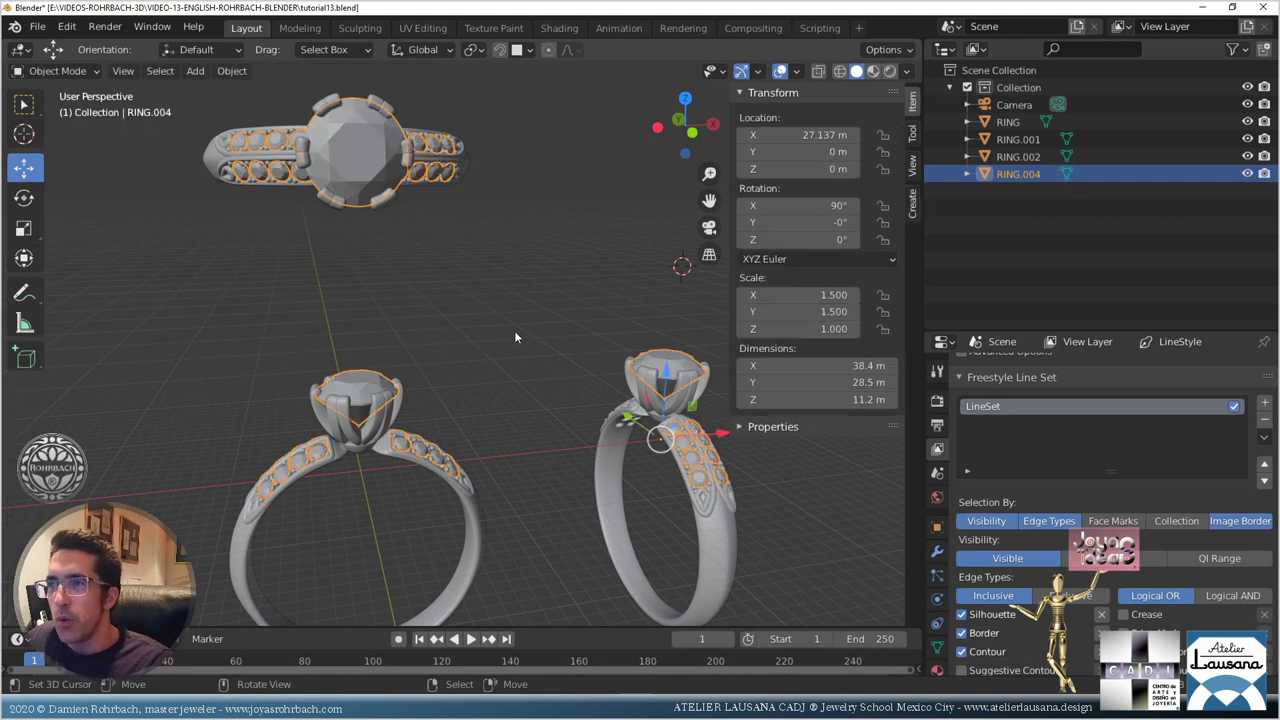
pyautogui.hotkey('ctrl', 's')
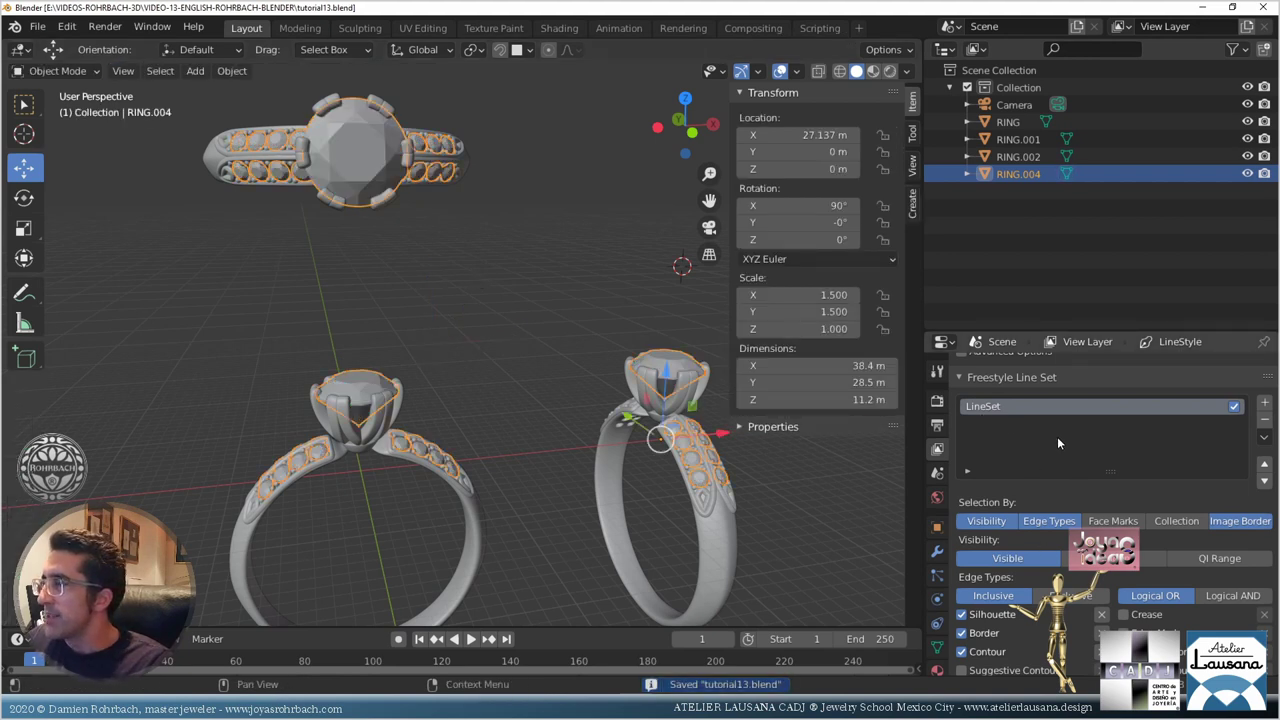
# Step: Rename the existing Freestyle line set to VISIBLE BLACK LINES and save the file
pyautogui.scroll(3, 1057, 436)
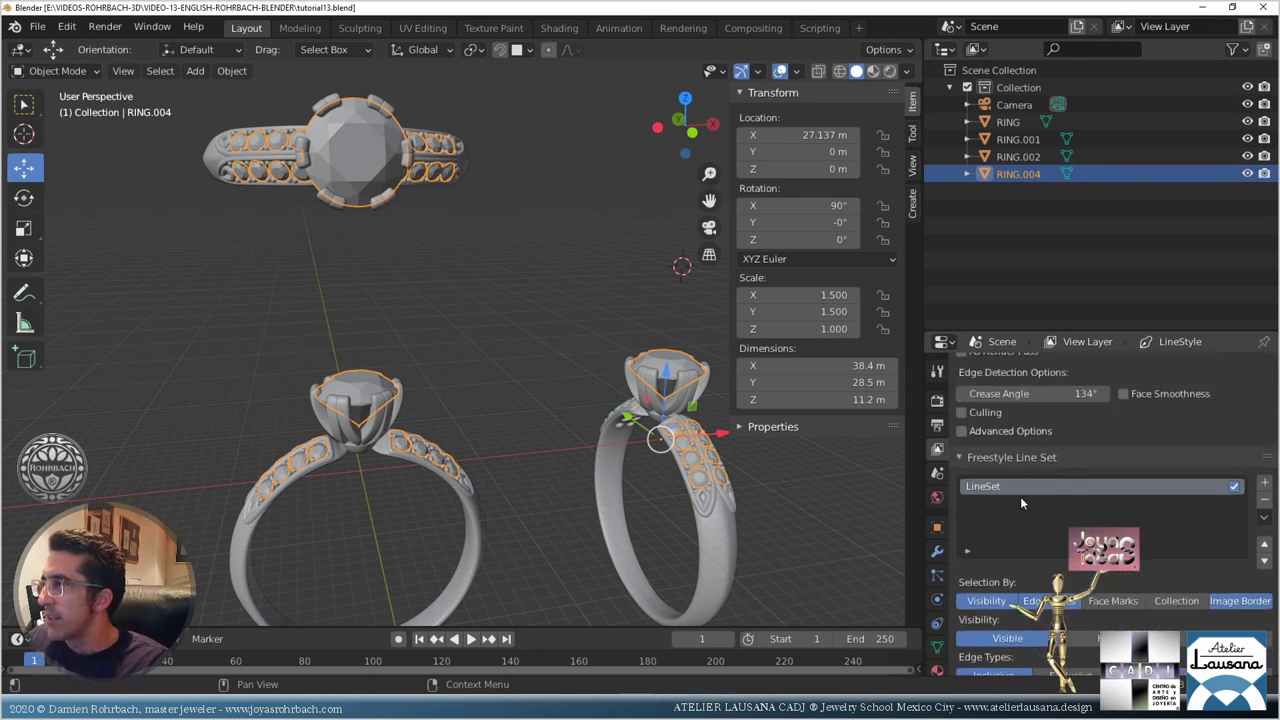
pyautogui.doubleClick(1032, 486)
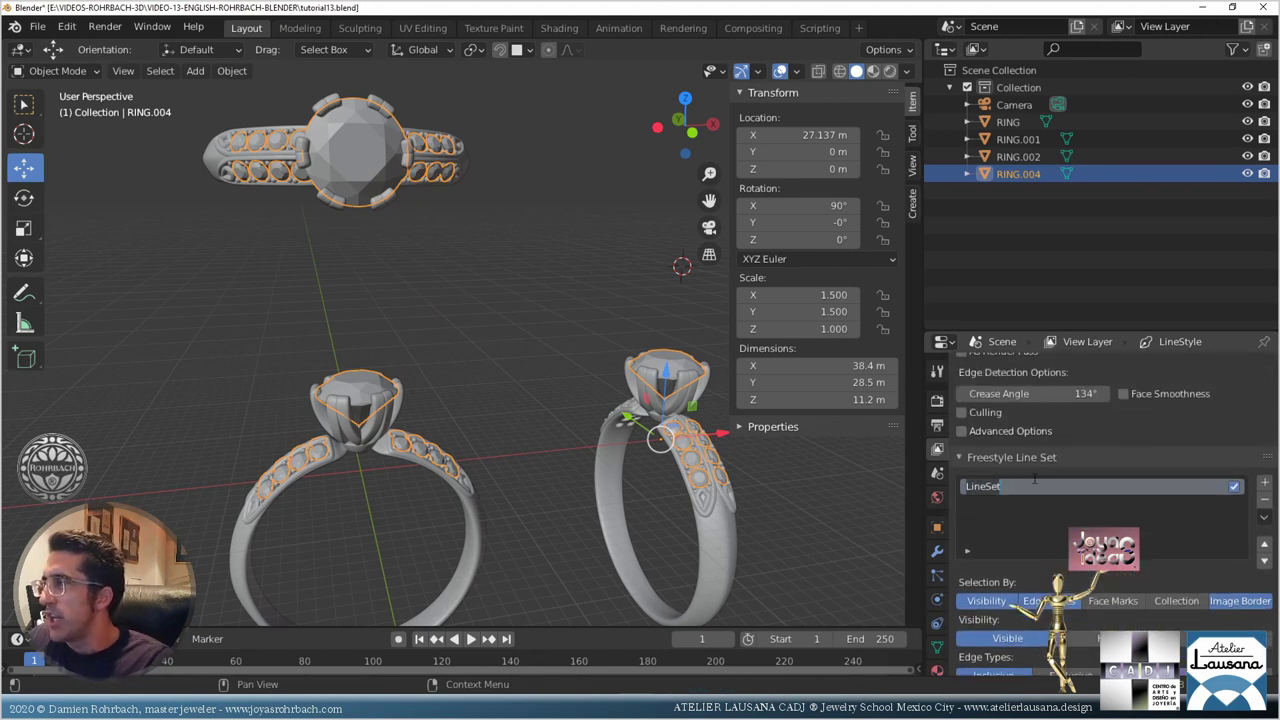
pyautogui.write('VI')
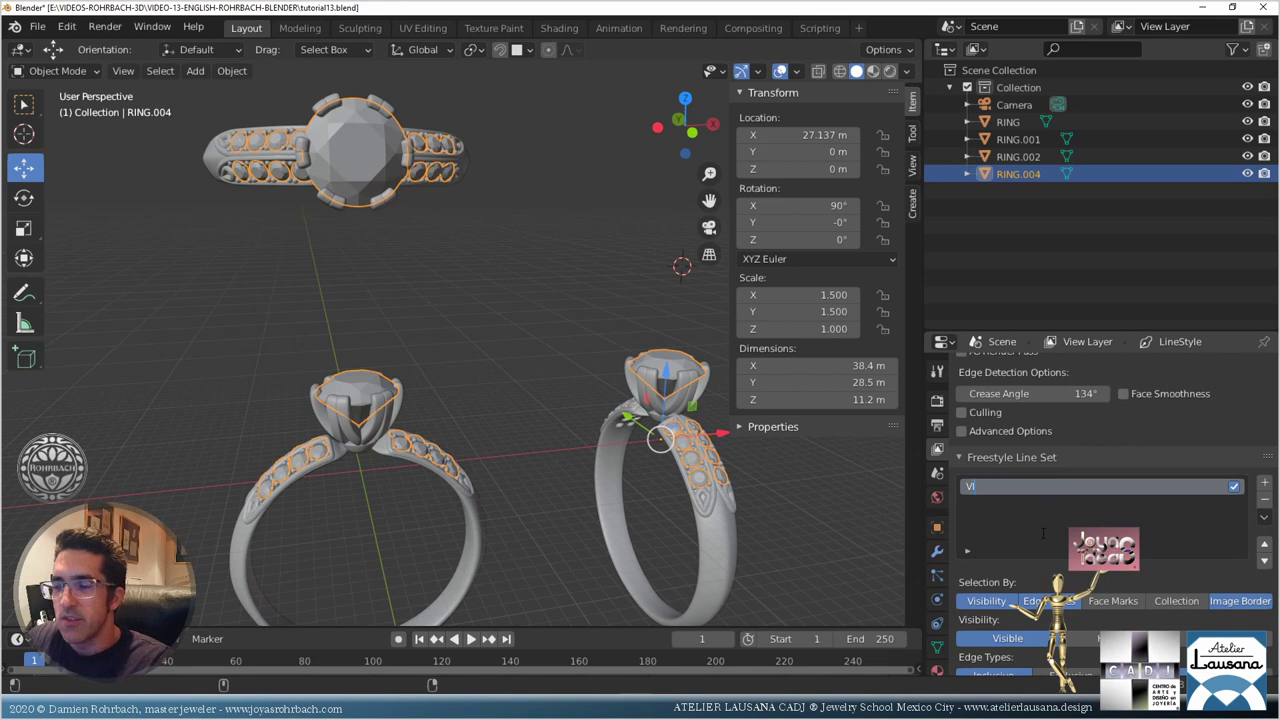
pyautogui.write('SIBLE')
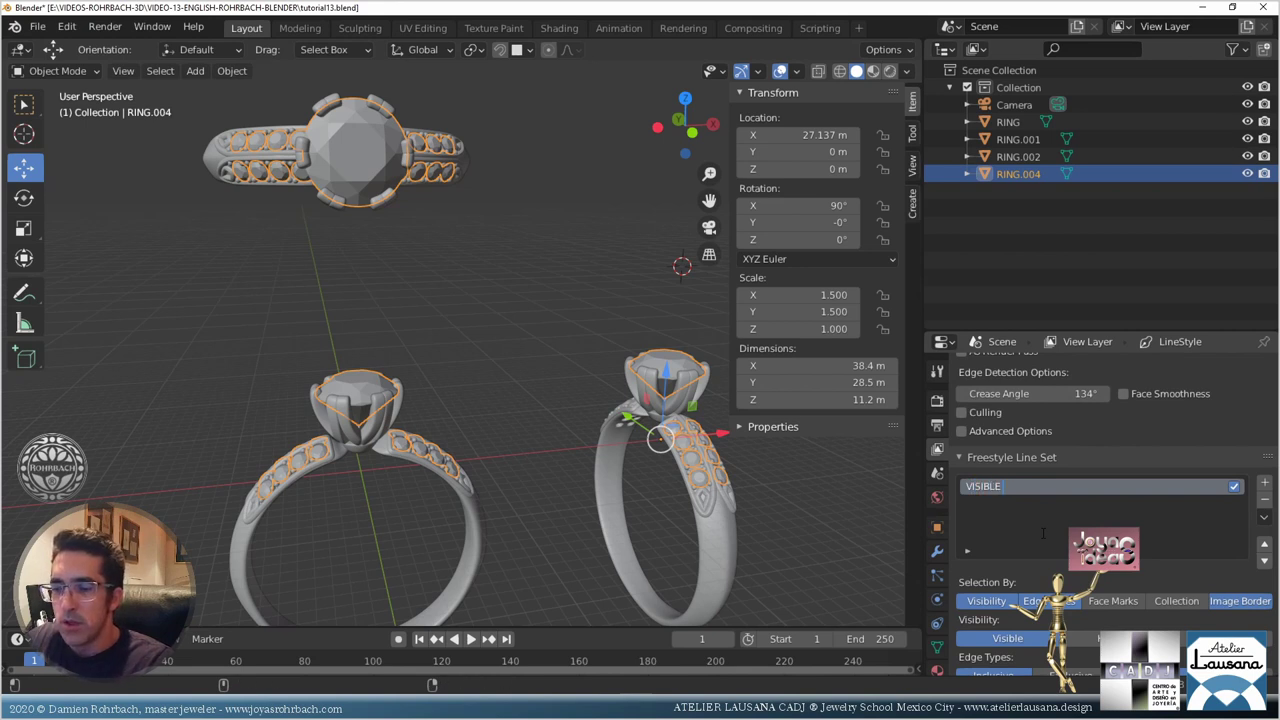
pyautogui.write(' BLACK LINES')
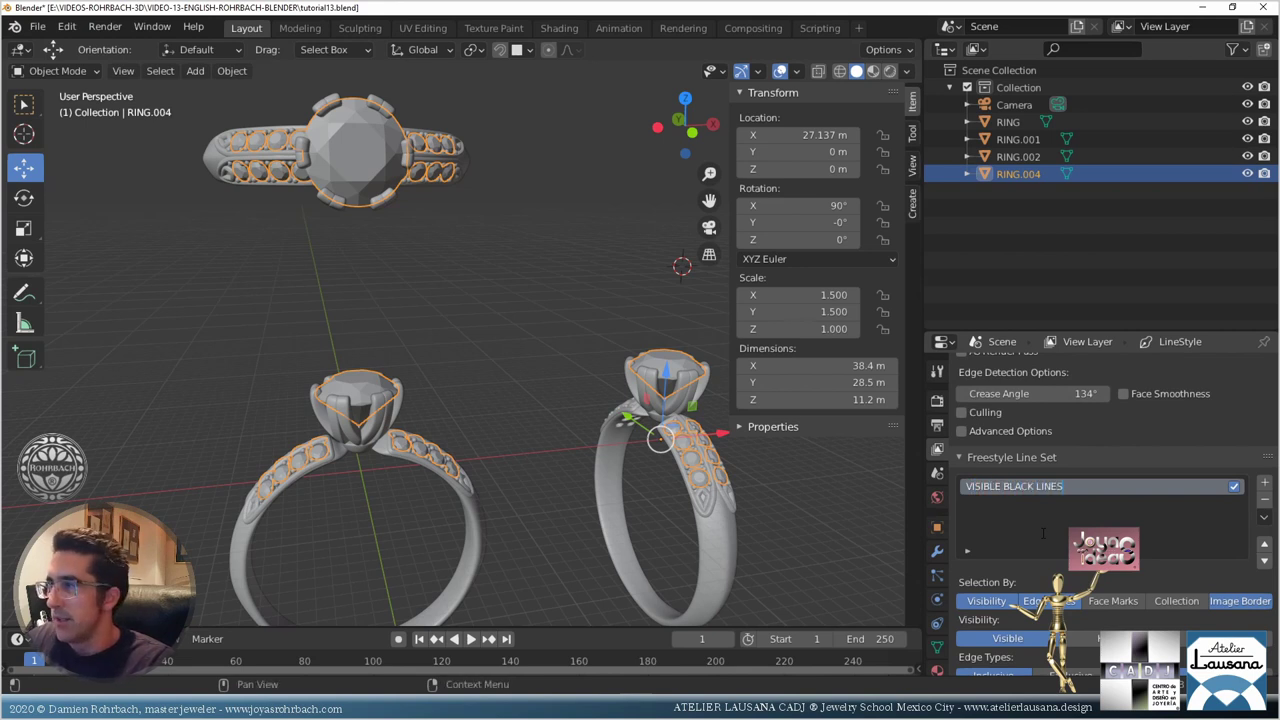
pyautogui.press('Return')
pyautogui.hotkey('ctrl', 's')
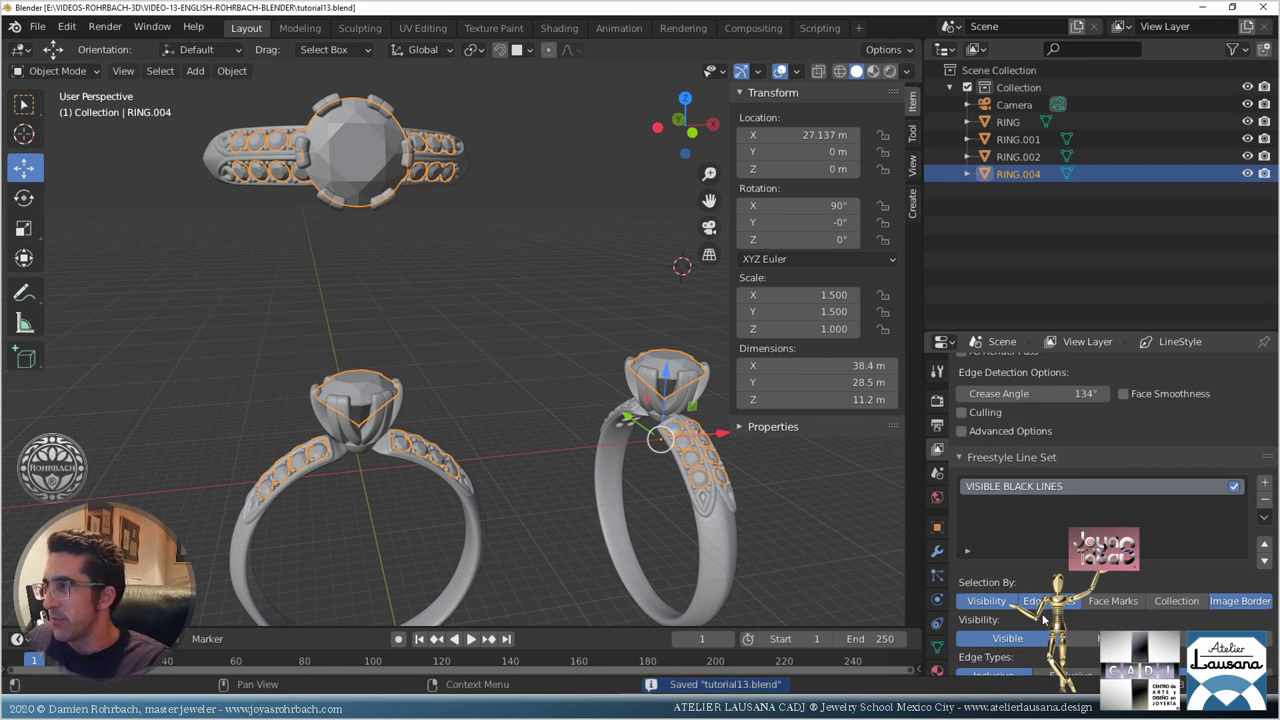
# Step: Add a second Freestyle line set and name it SECUNDARY GREY LINES
pyautogui.scroll(-4, 1045, 525)
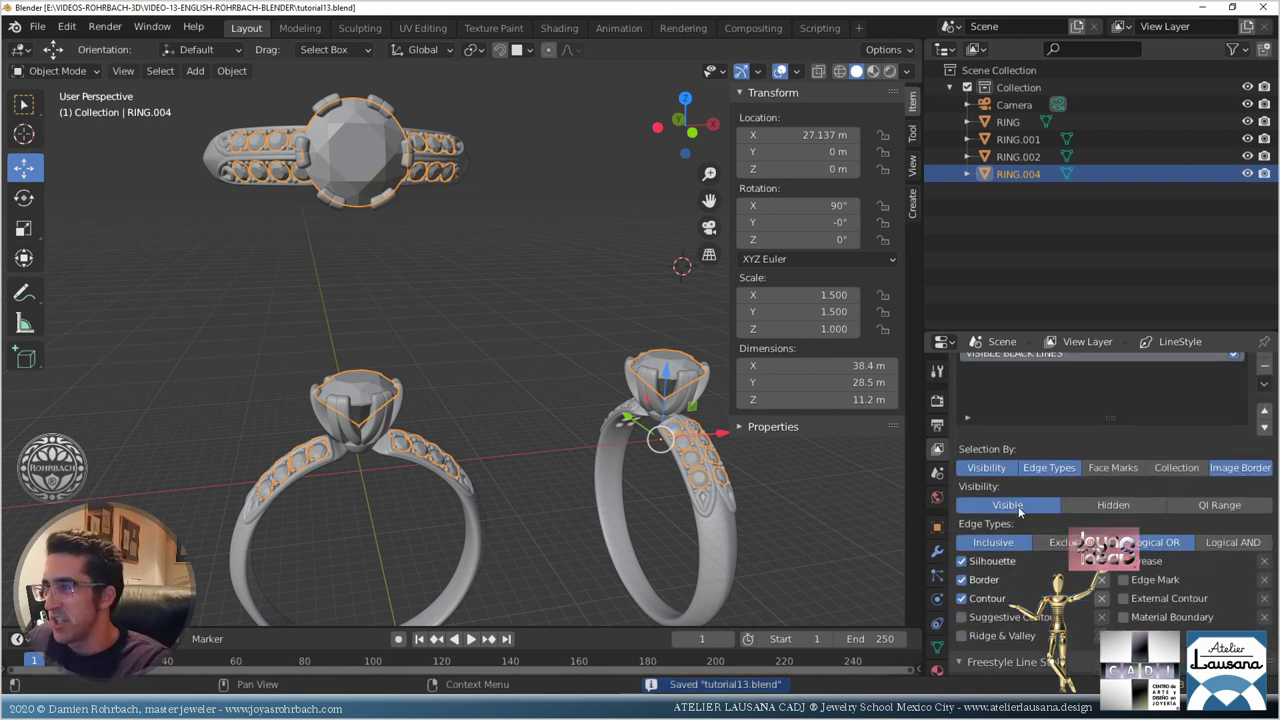
pyautogui.scroll(2, 1154, 412)
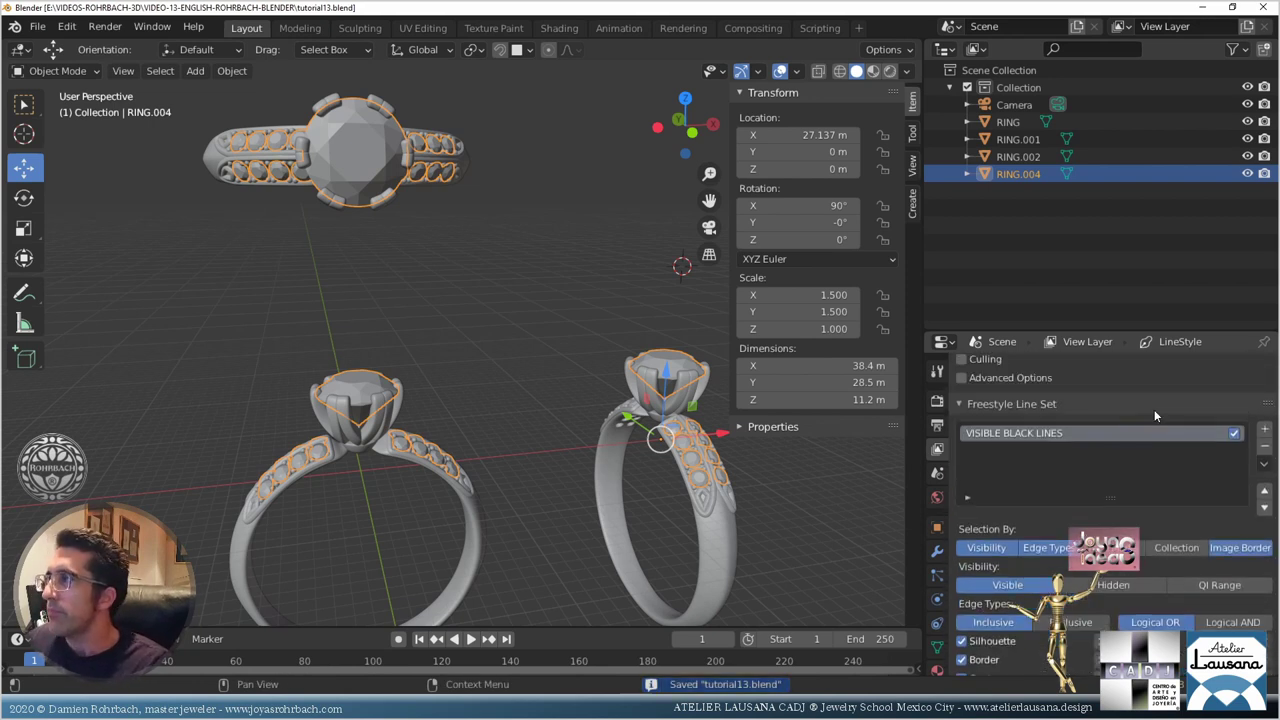
pyautogui.click(1264, 430)
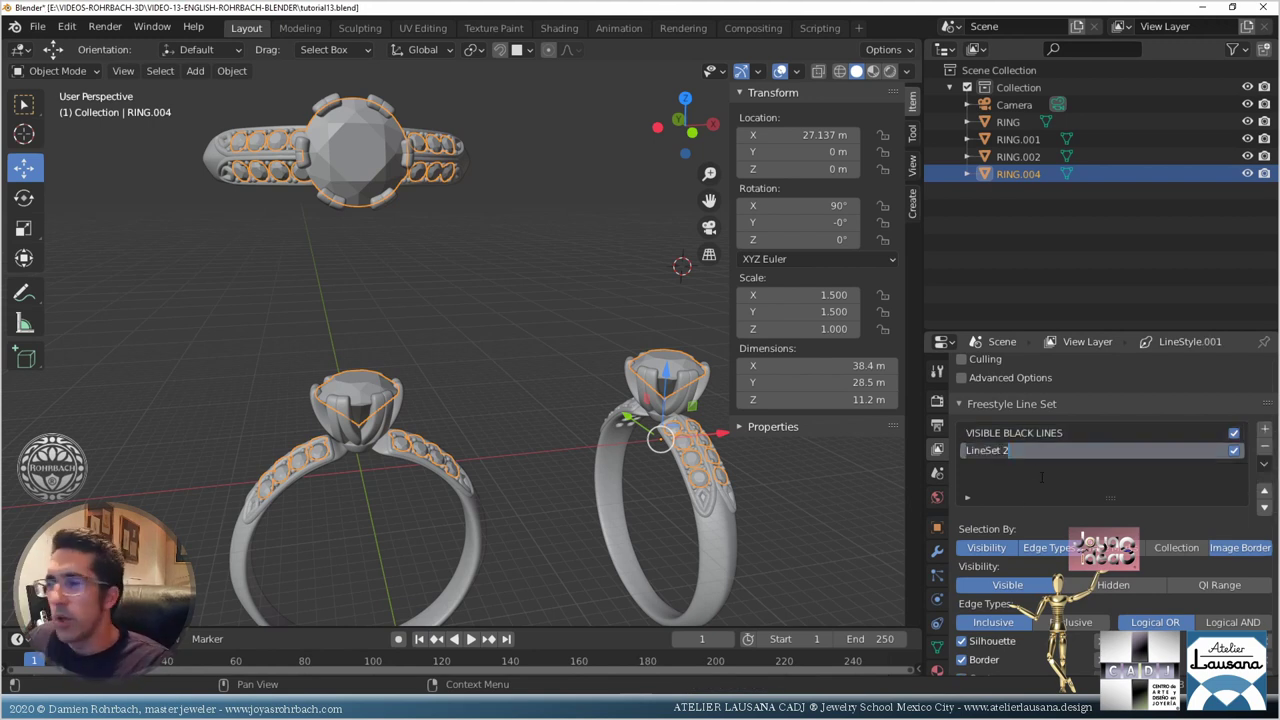
pyautogui.write('SEC')
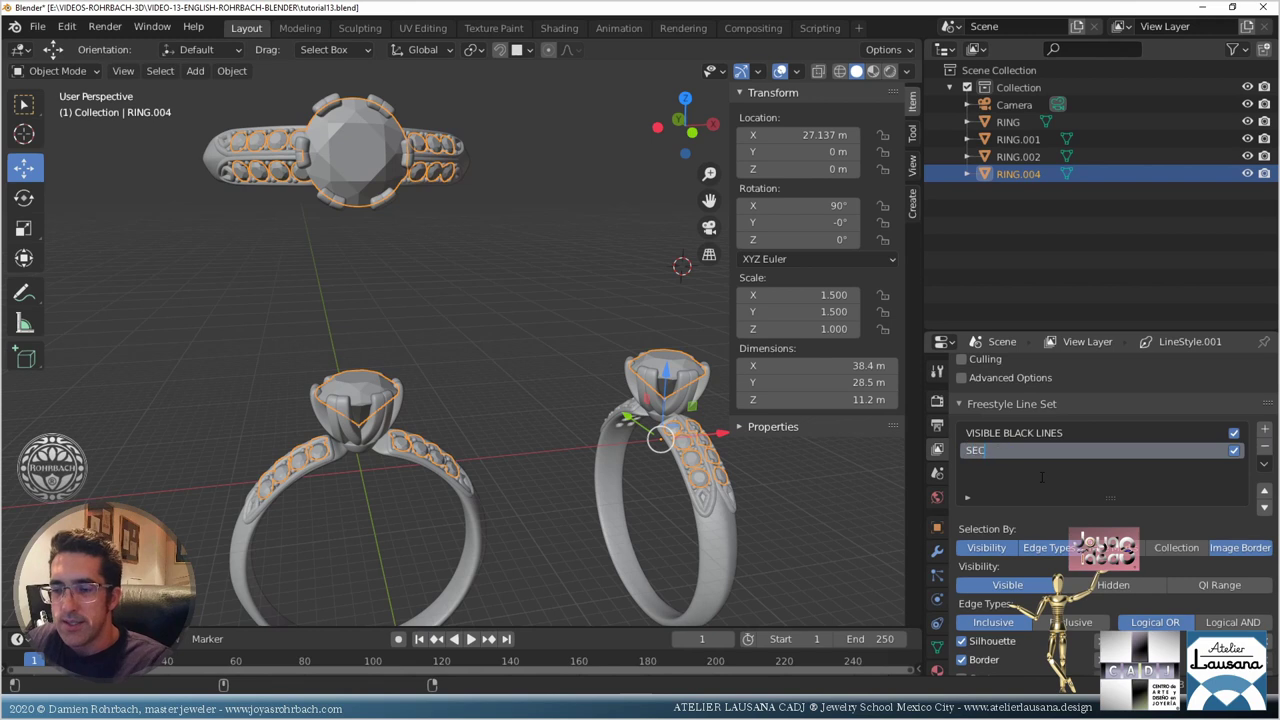
pyautogui.write('UNDARY GRE')
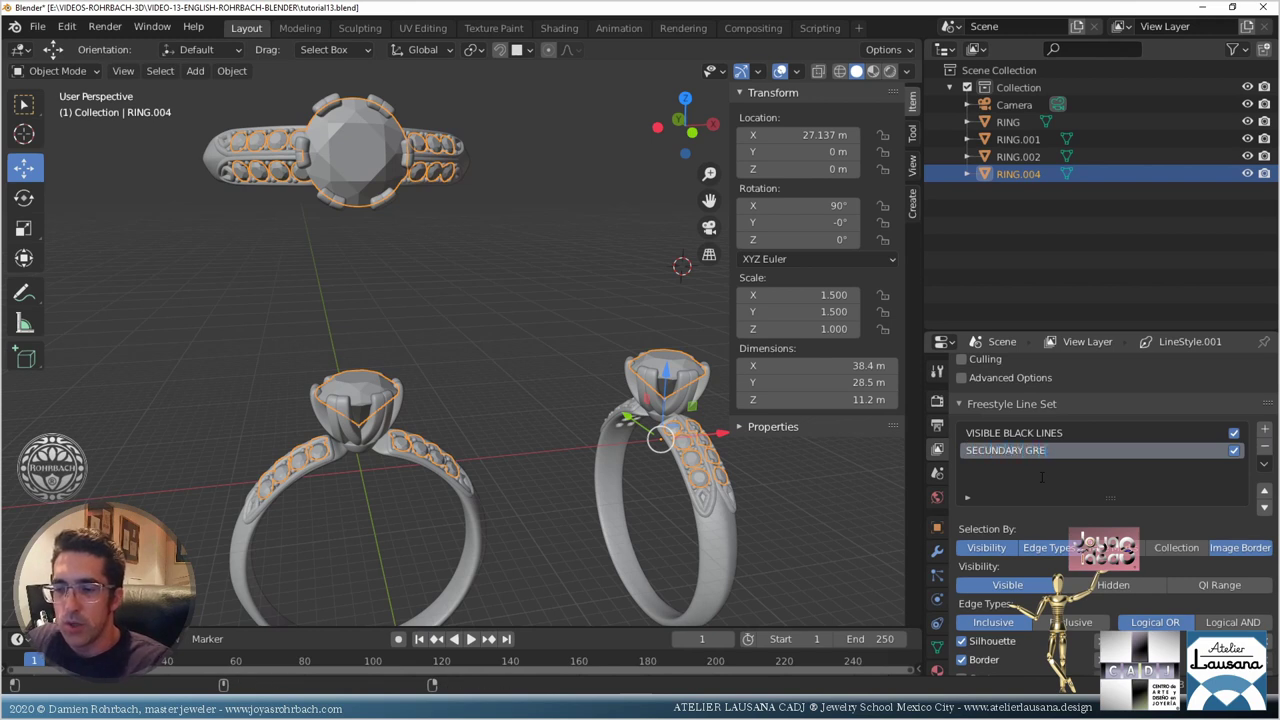
pyautogui.write('Y LINES')
pyautogui.press('Return')
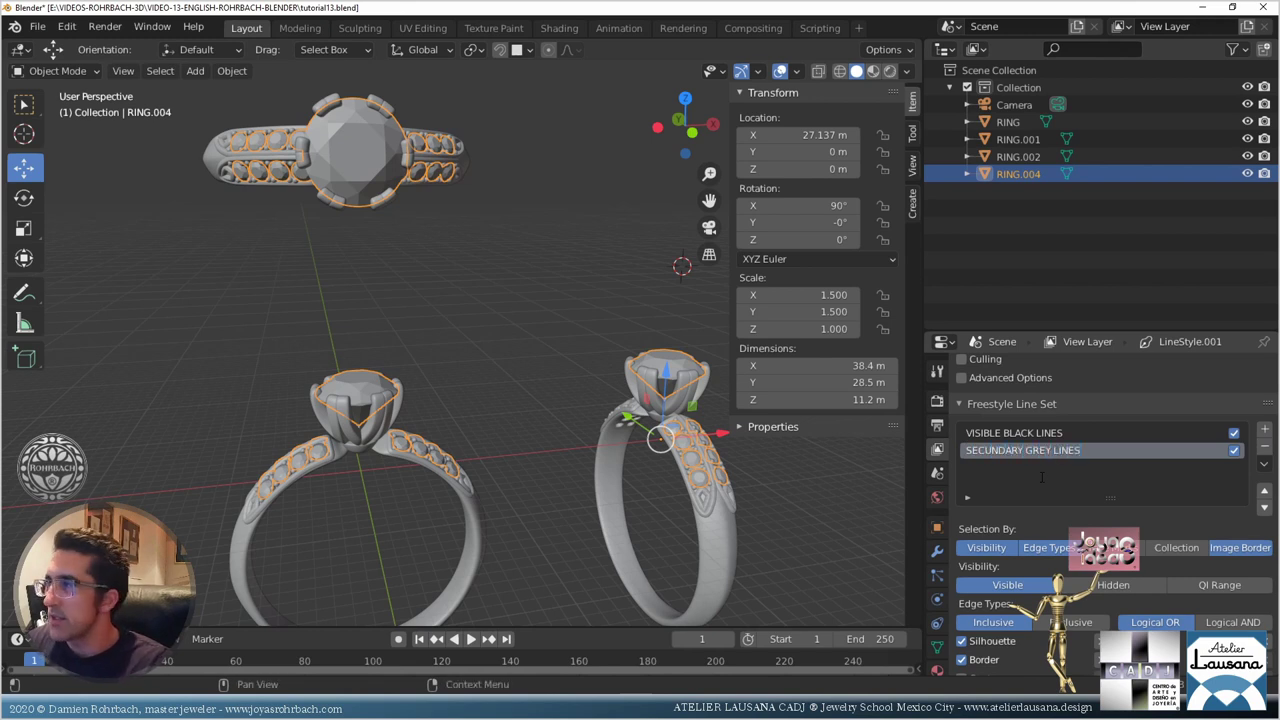
# Step: Set the SECUNDARY GREY LINES set to Hidden visibility with Edge Mark enabled and Silhouette and Border disabled, and save the file
pyautogui.hotkey('ctrl', 's')
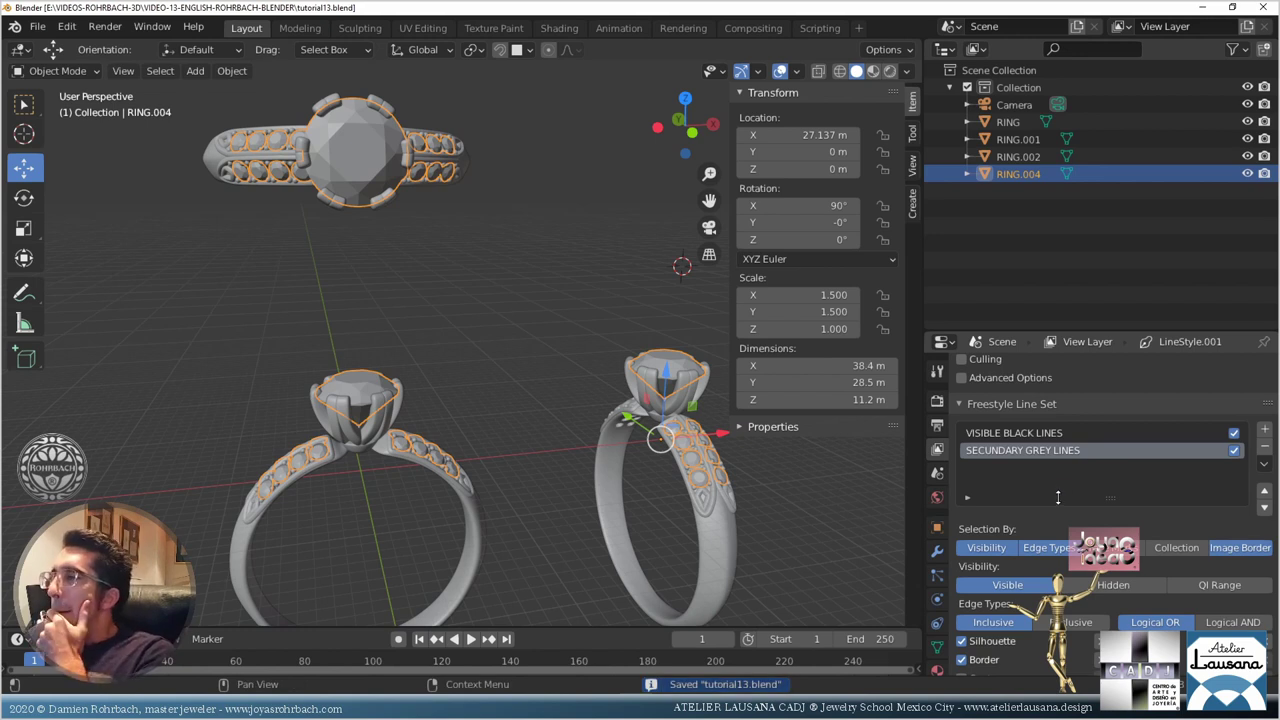
pyautogui.scroll(-2, 1058, 497)
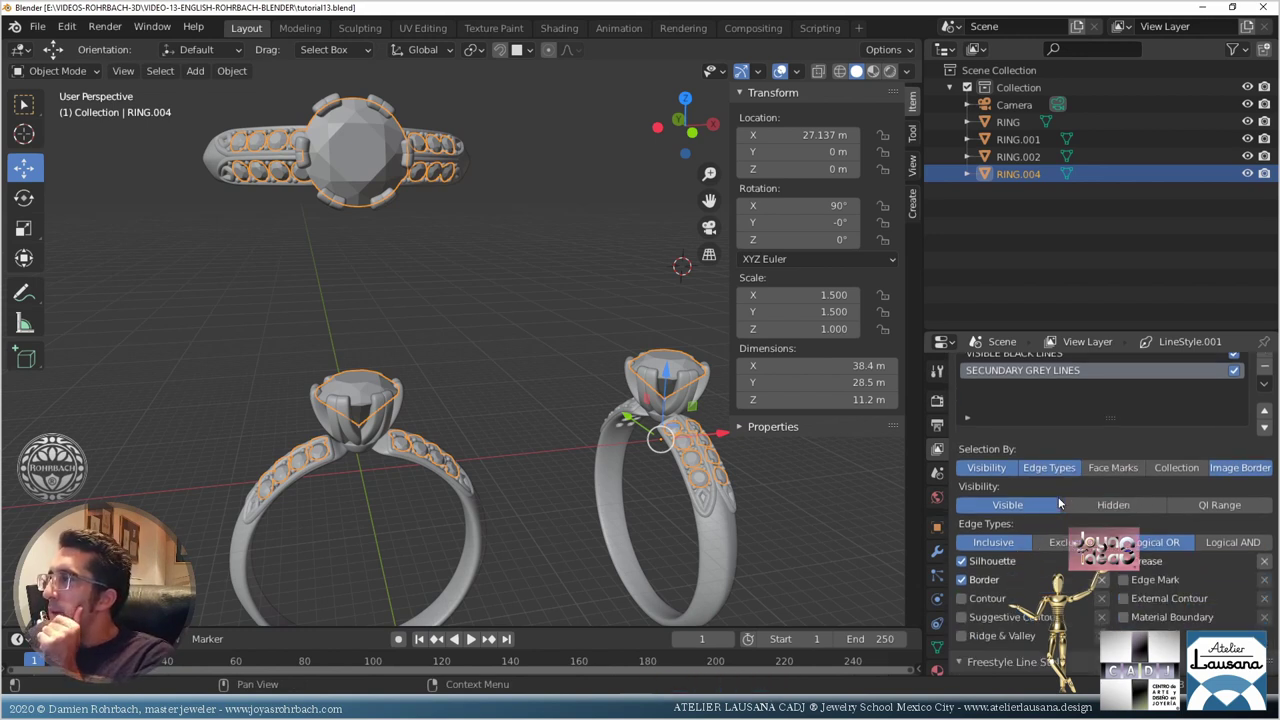
pyautogui.click(1080, 506)
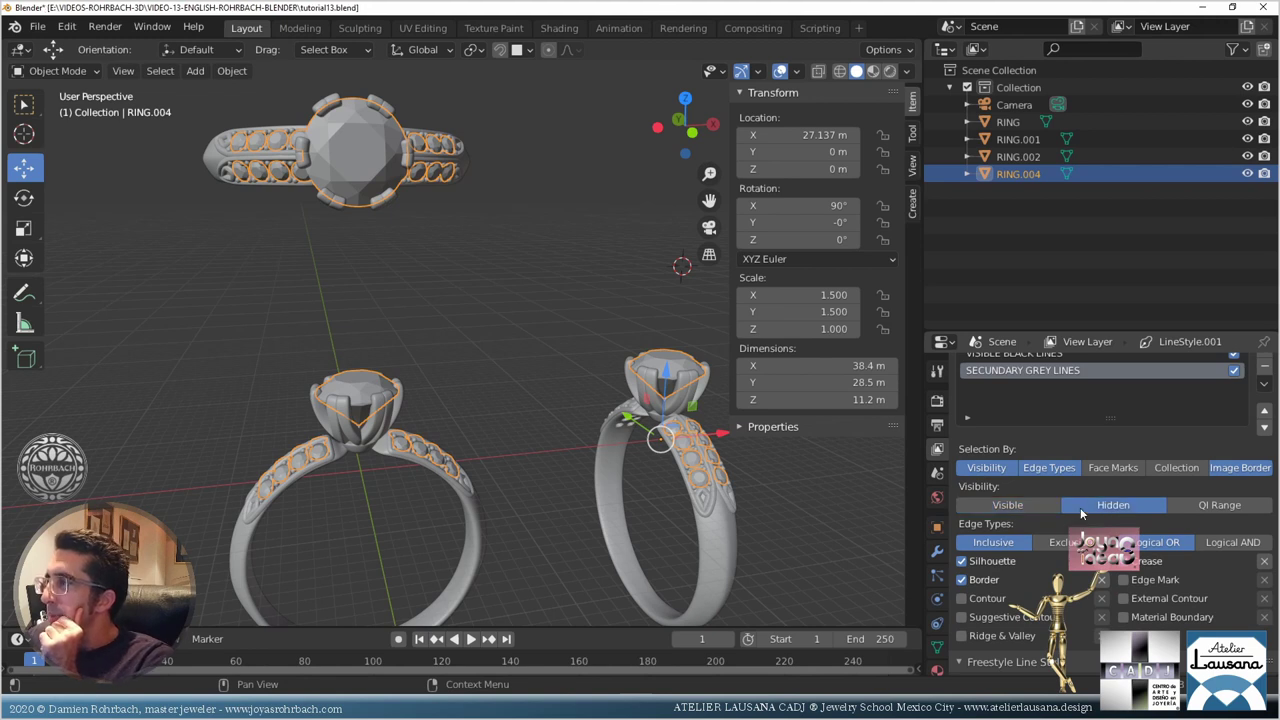
pyautogui.click(1124, 580)
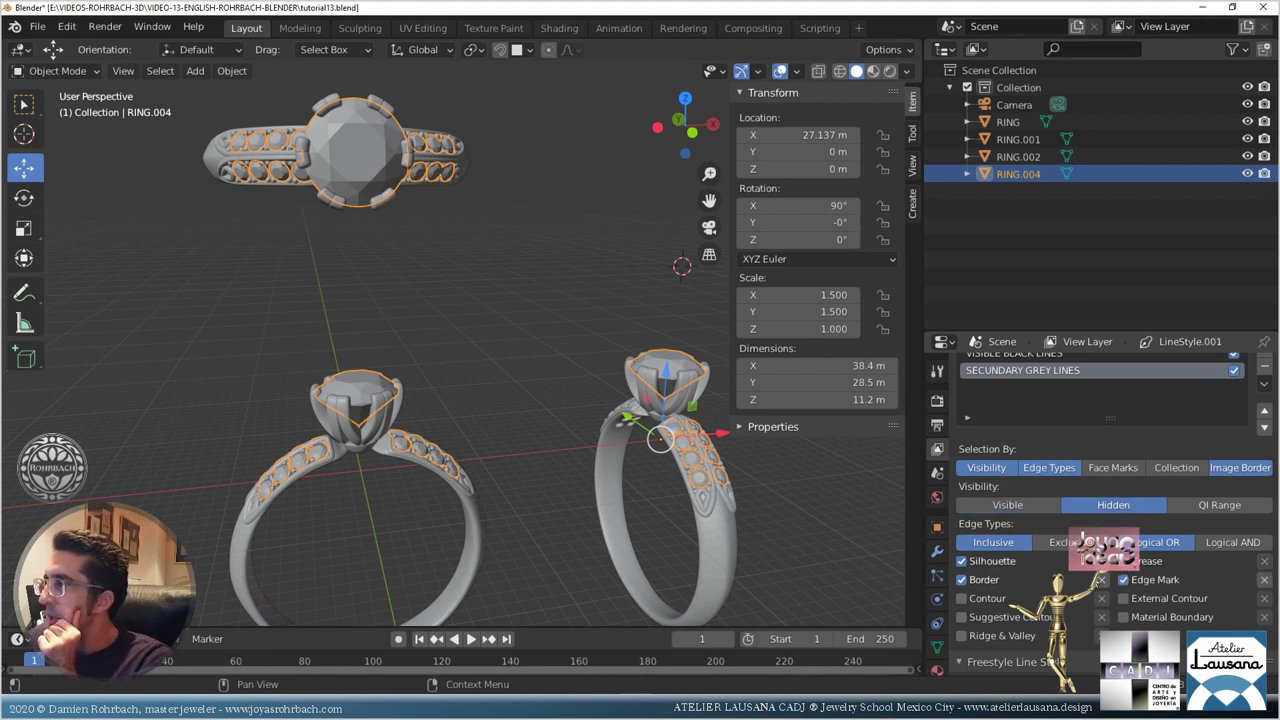
pyautogui.click(962, 561)
pyautogui.click(962, 580)
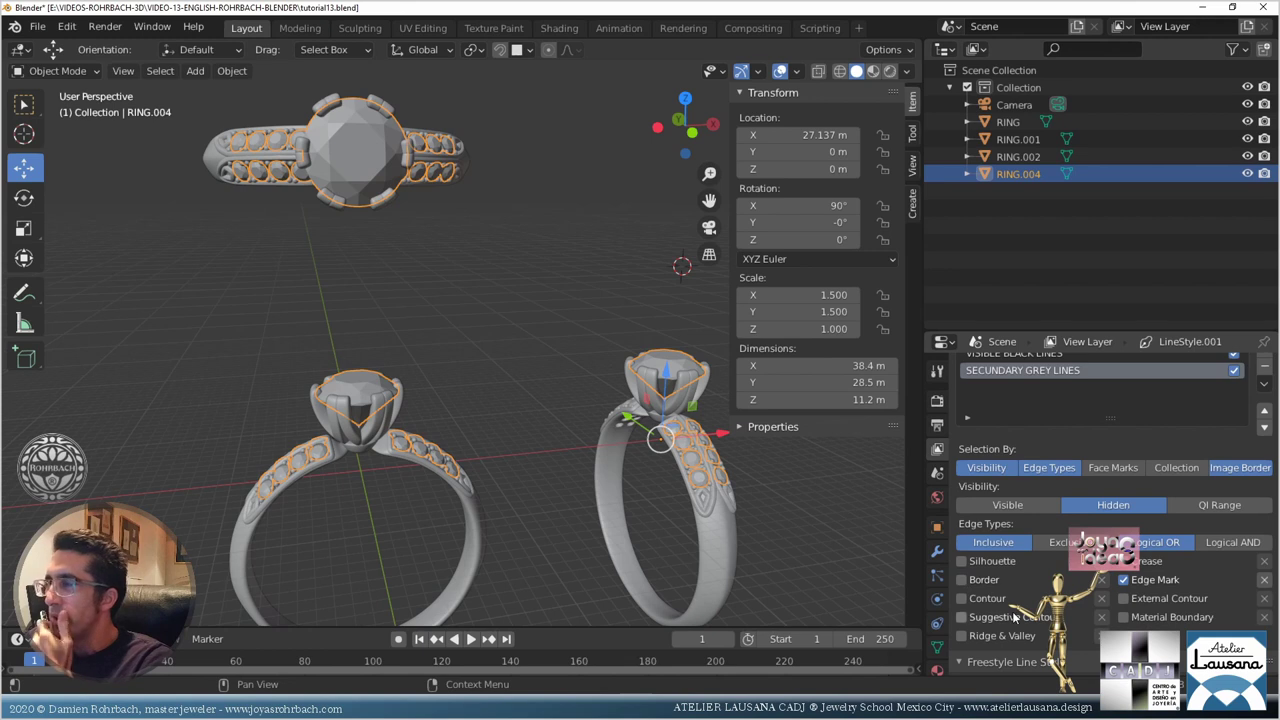
pyautogui.scroll(-3, 1016, 617)
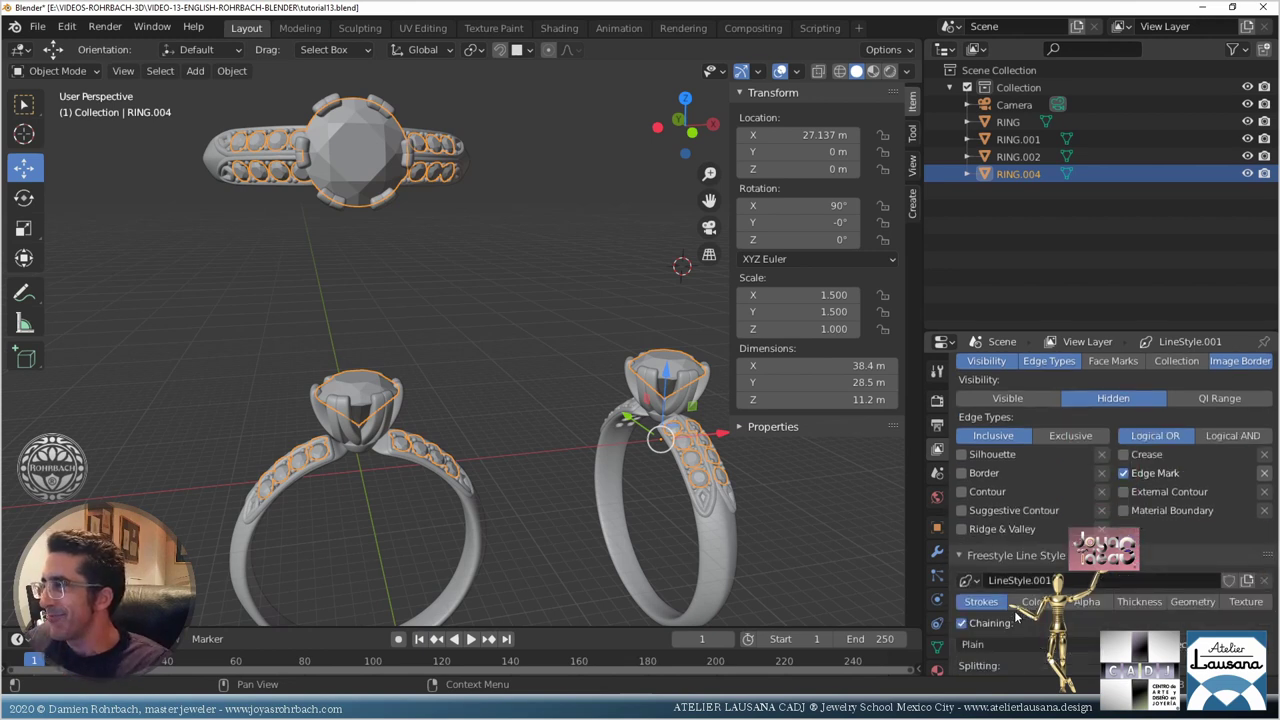
pyautogui.hotkey('ctrl', 's')
# Step: Enable the Contour edge type, set the LineStyle.001 base color to a grey with value 0.487, and save the file
pyautogui.scroll(-3, 1004, 510)
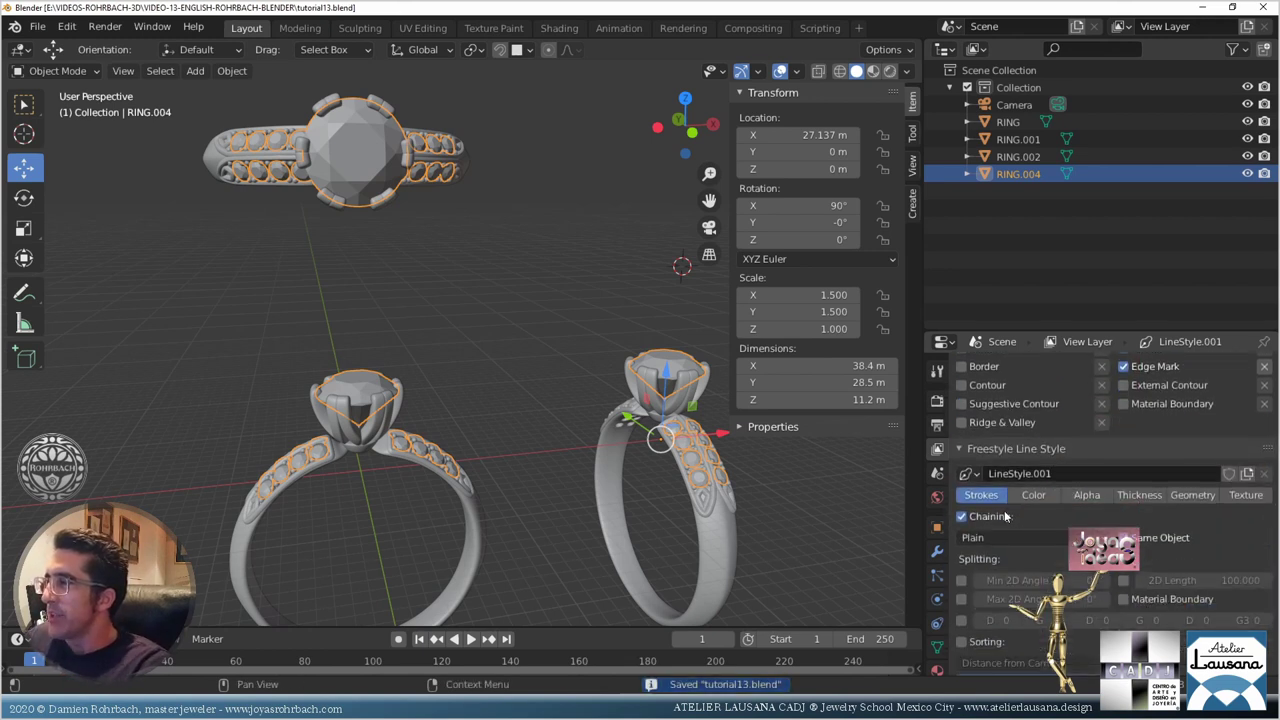
pyautogui.click(1033, 496)
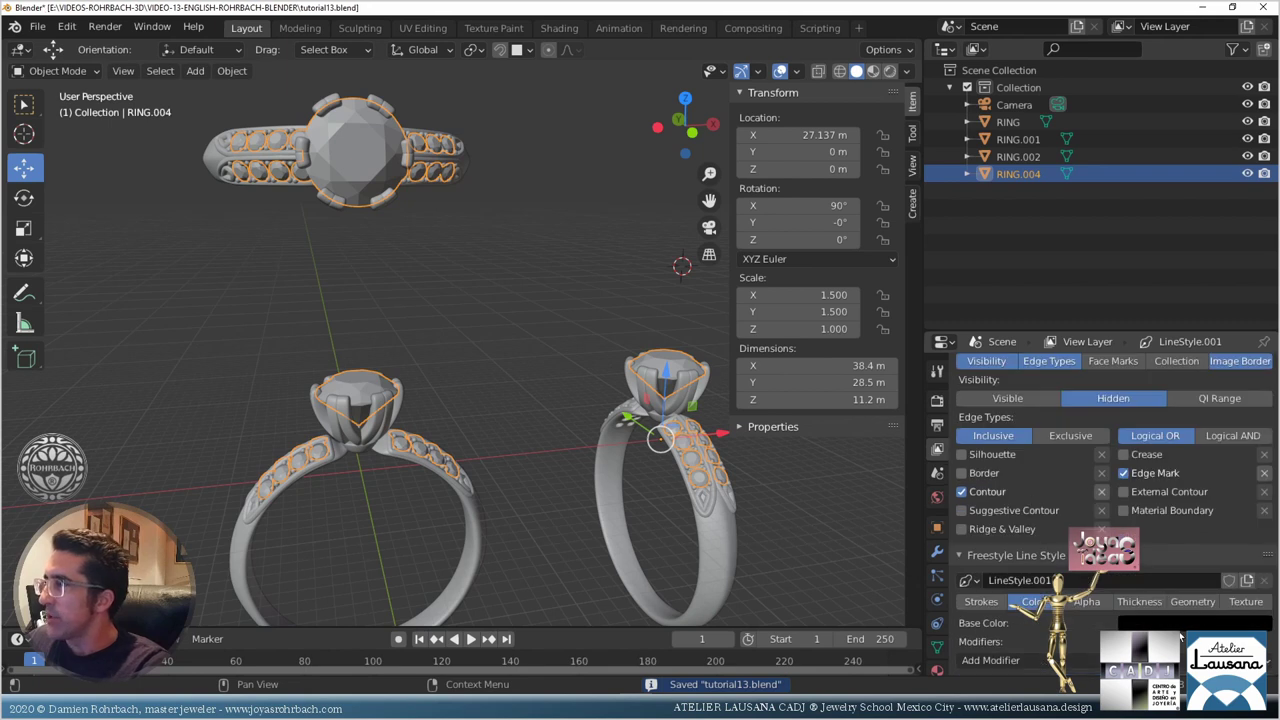
pyautogui.click(1183, 623)
pyautogui.click(1259, 462)
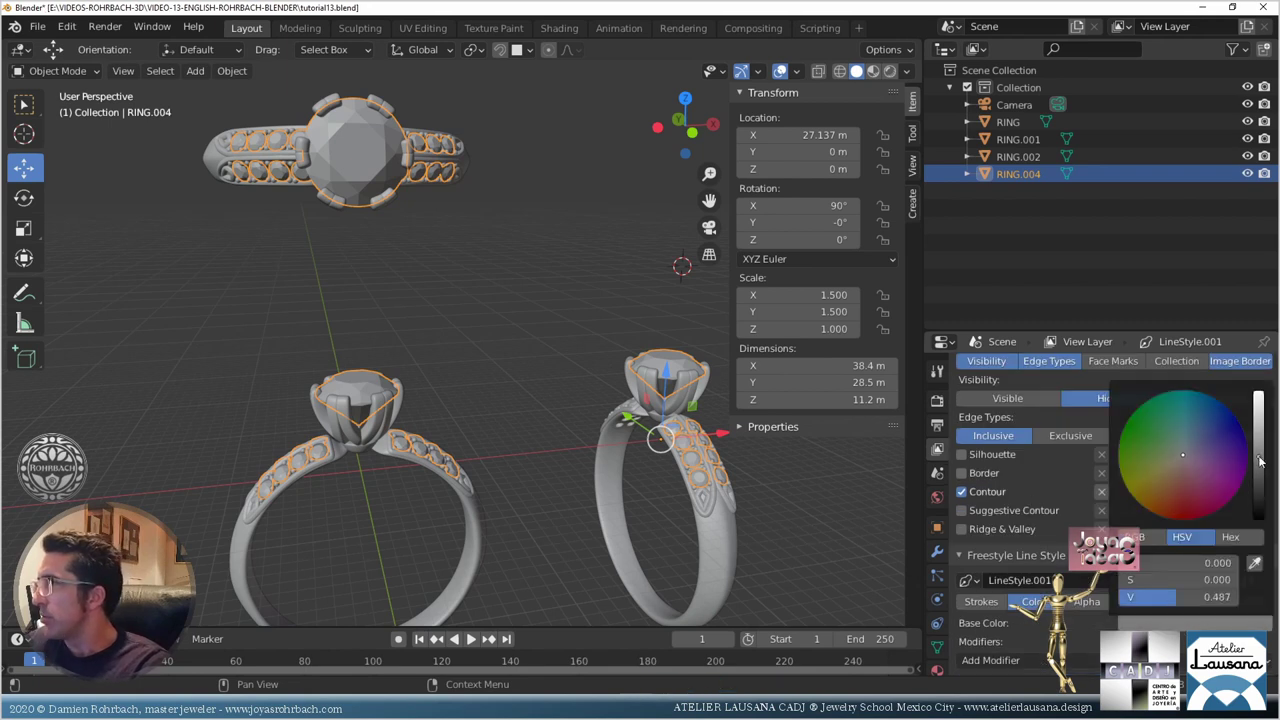
pyautogui.click(981, 601)
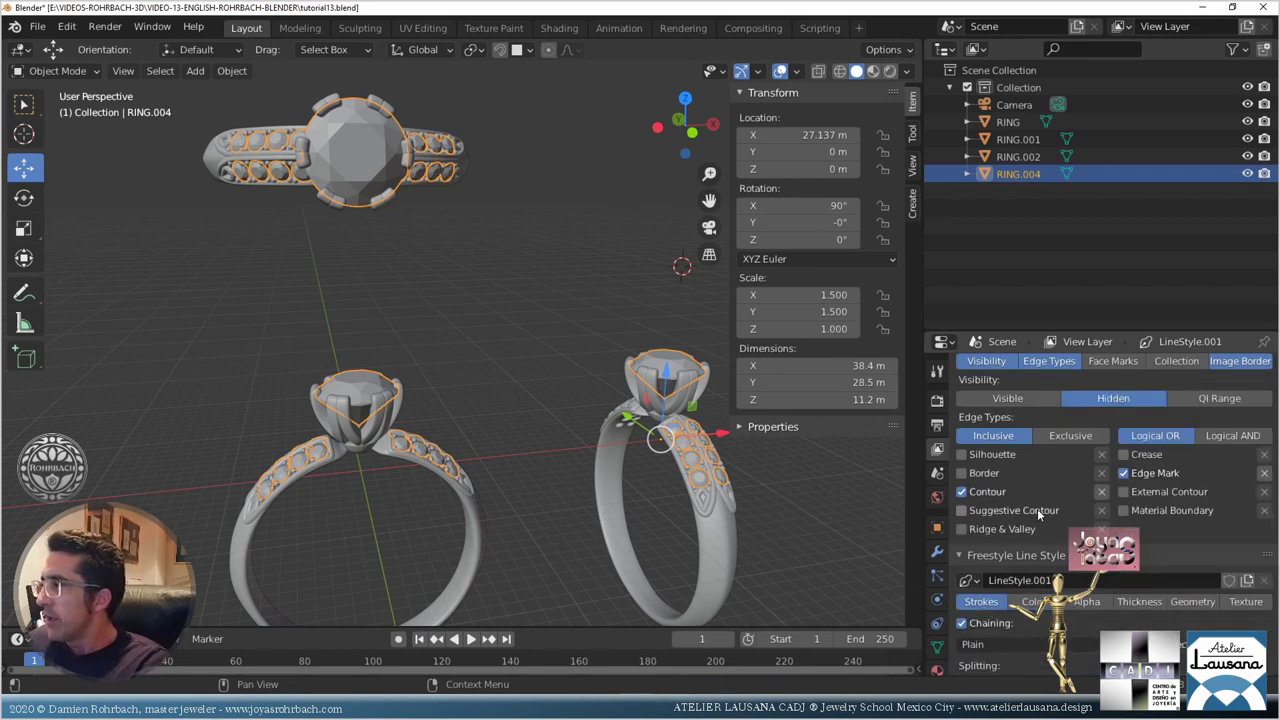
pyautogui.scroll(-4, 1040, 507)
pyautogui.scroll(-2, 1040, 507)
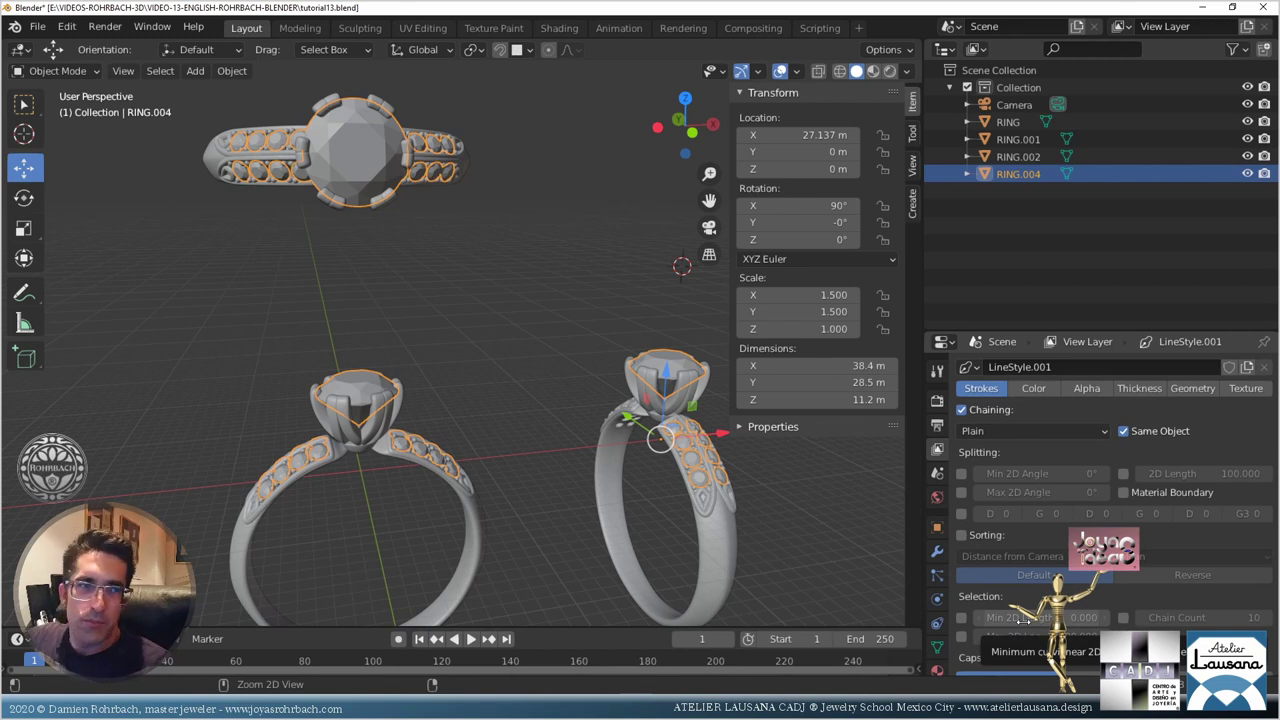
pyautogui.hotkey('ctrl', 's')
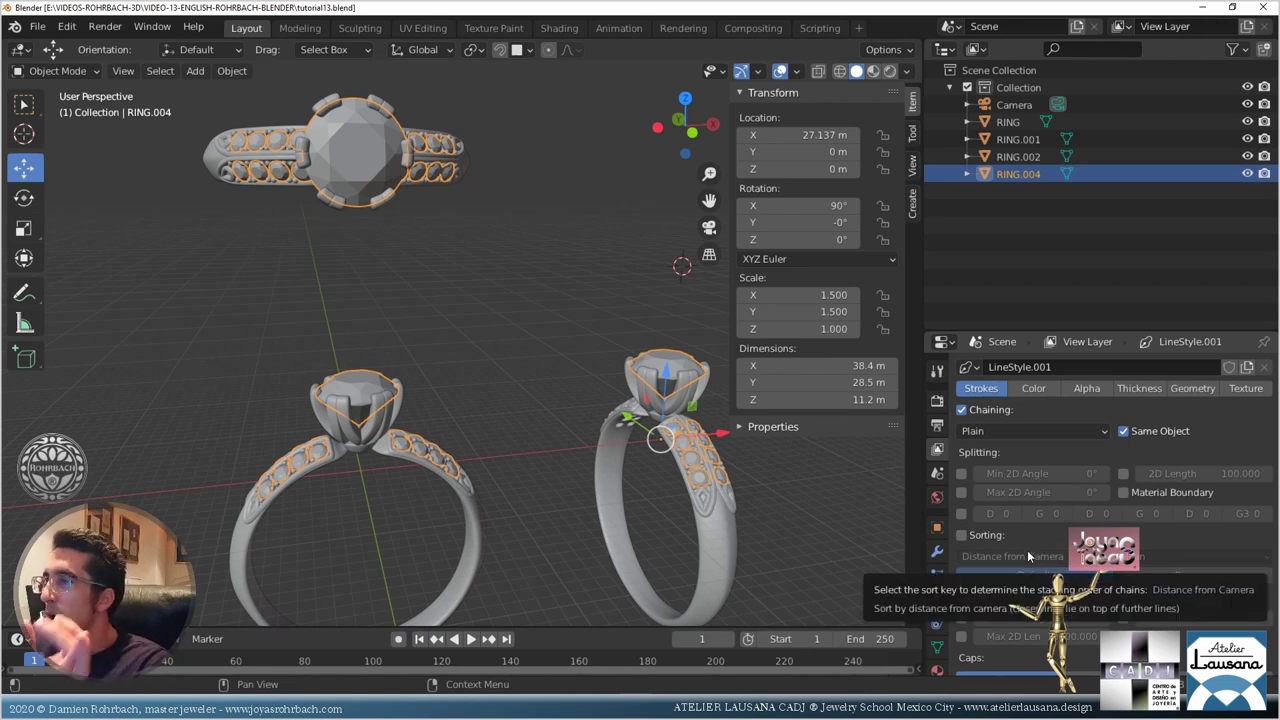
# Step: Enable the split pattern of LineStyle.001 with a first dash of 6 and a first gap of 2, and save the file
pyautogui.click(962, 513)
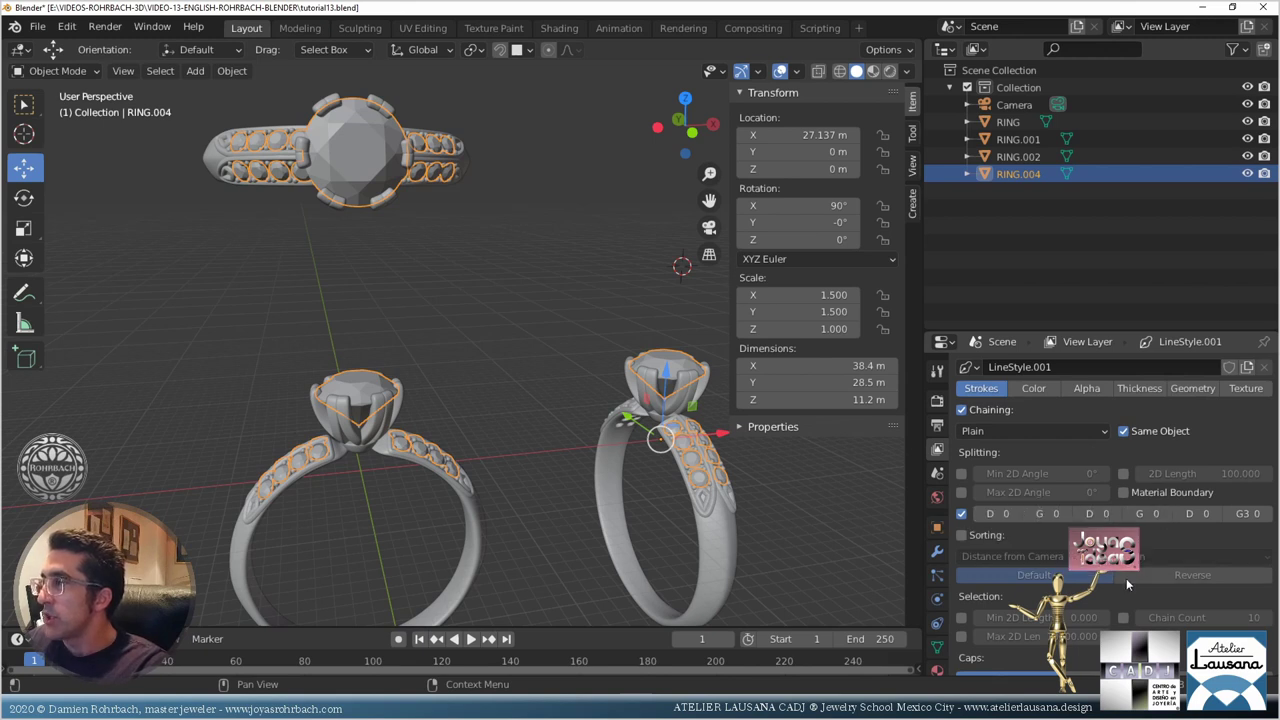
pyautogui.click(1010, 515)
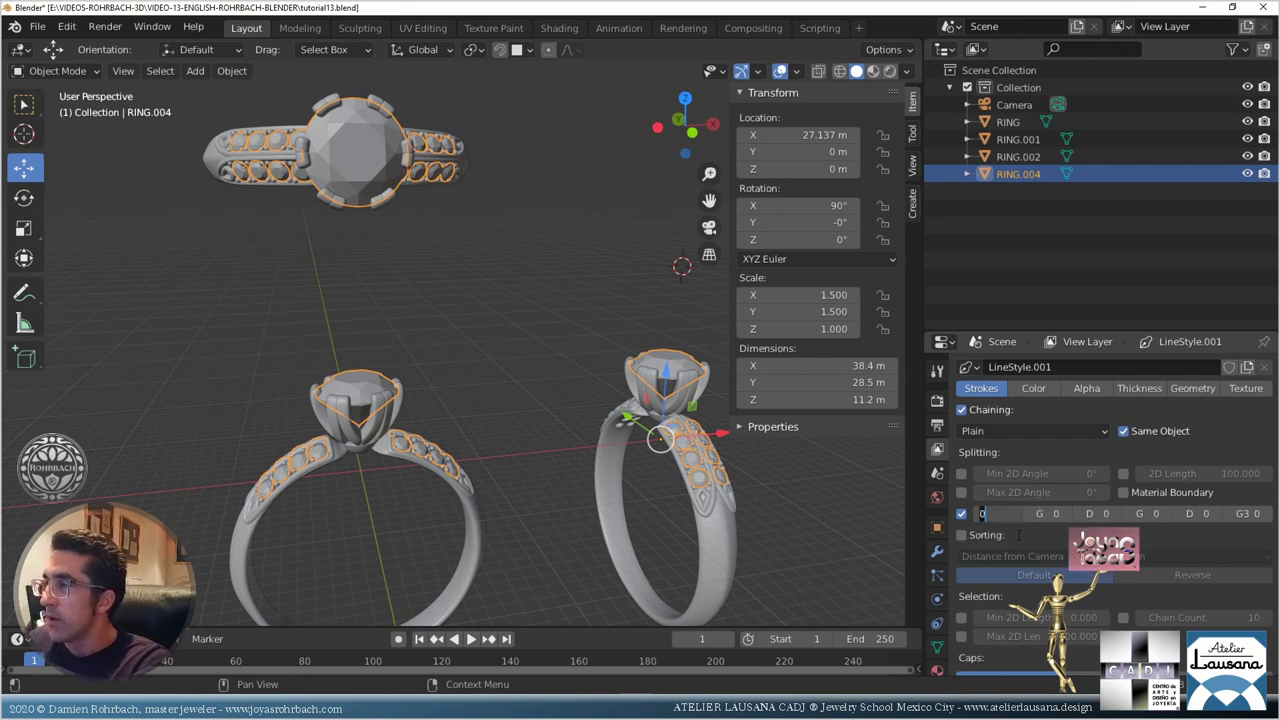
pyautogui.write('4')
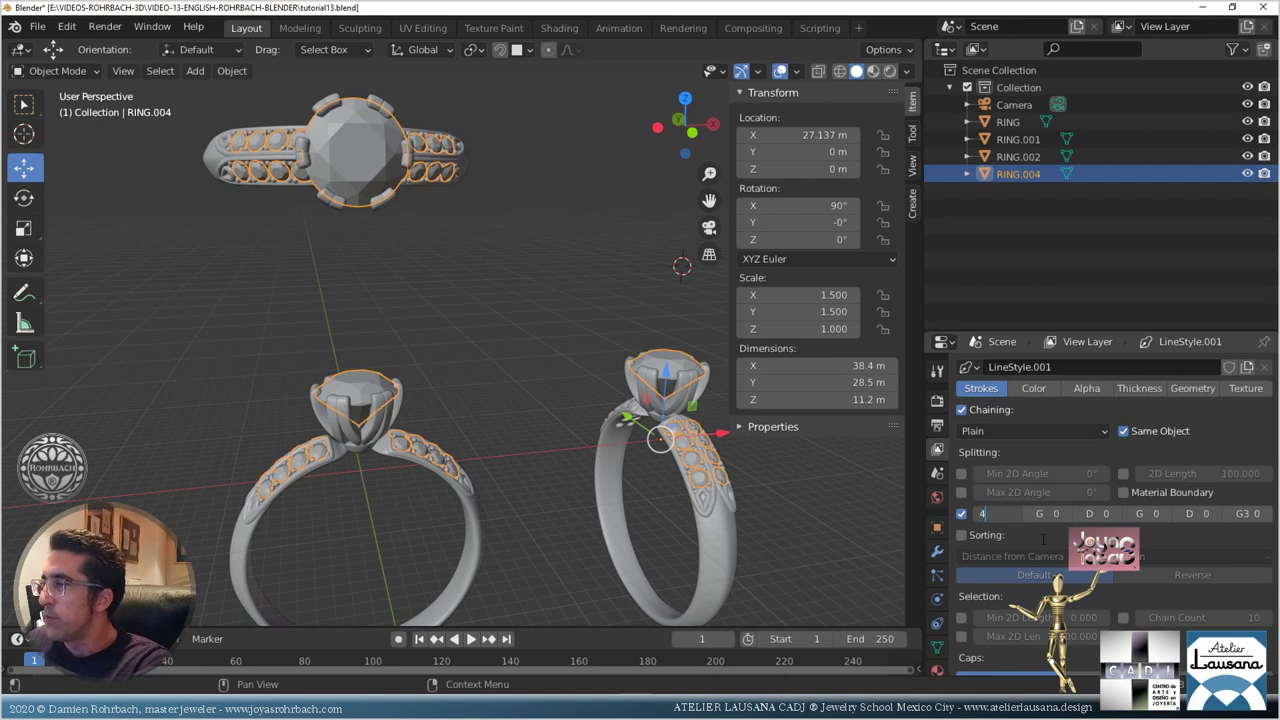
pyautogui.press('BackSpace')
pyautogui.write('5')
pyautogui.press('Tab')
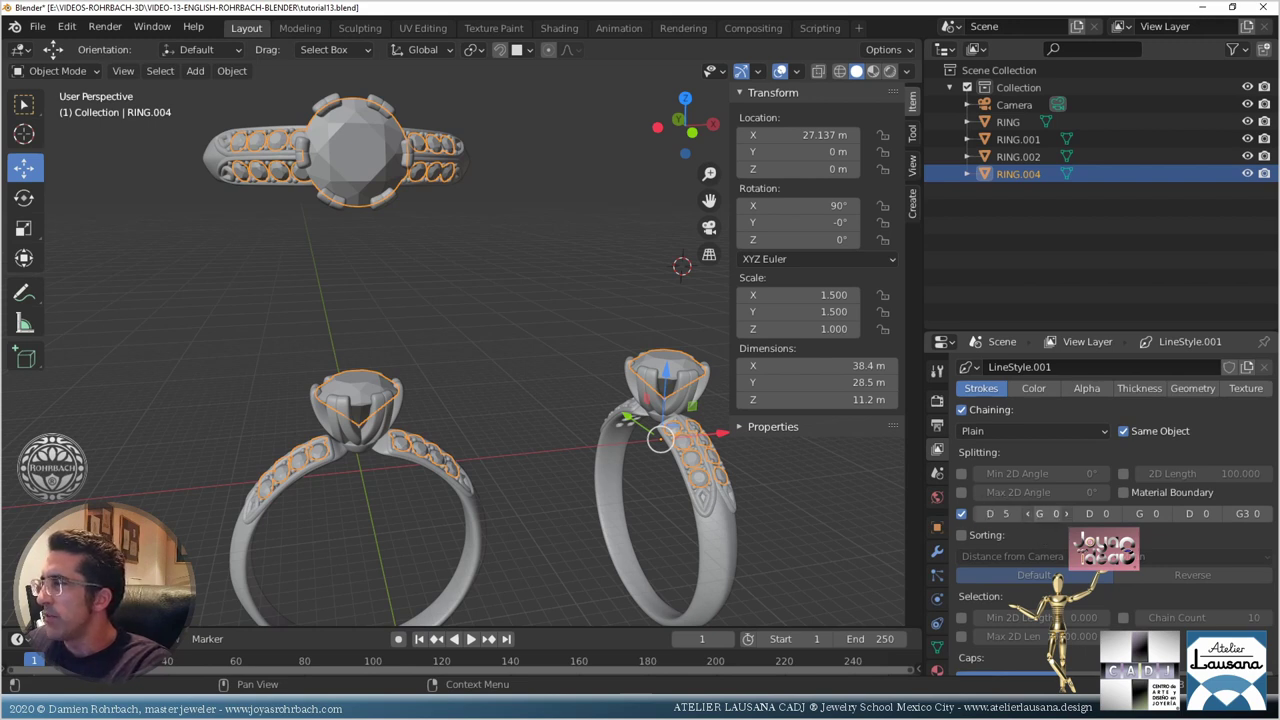
pyautogui.write('3')
pyautogui.hotkey('shift', 'Tab')
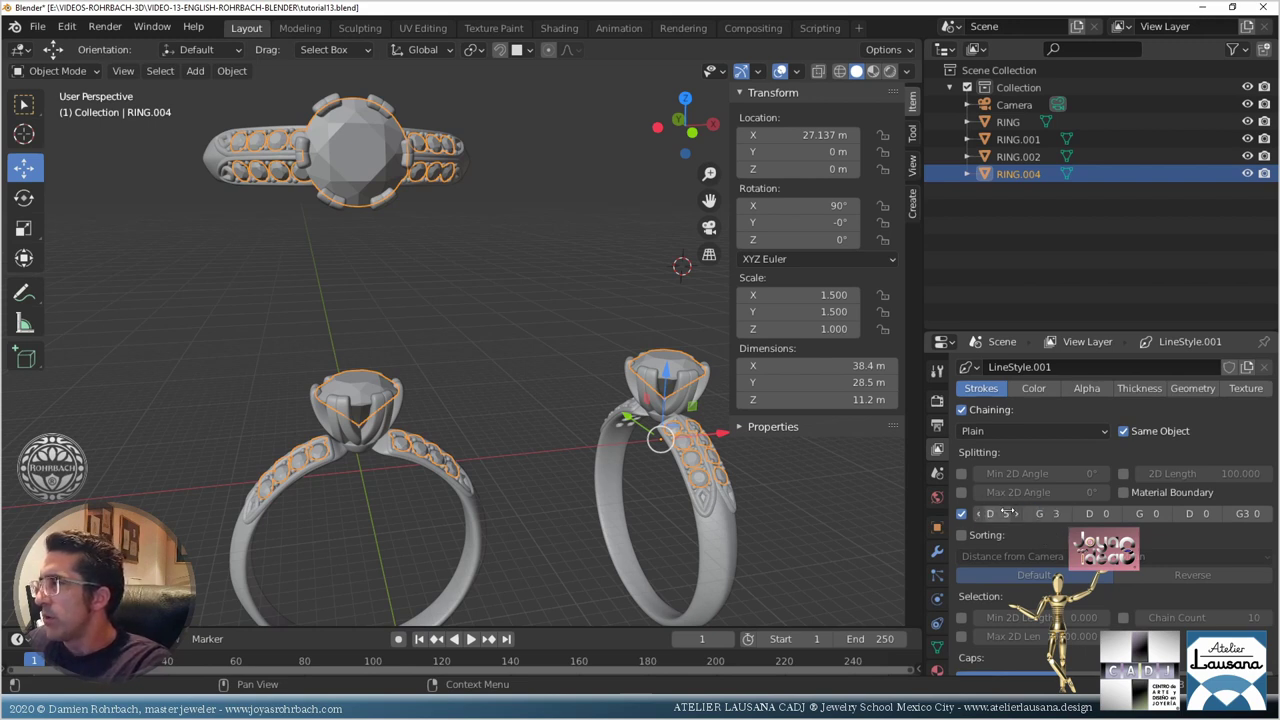
pyautogui.write('6')
pyautogui.press('Return')
pyautogui.click(1027, 513)
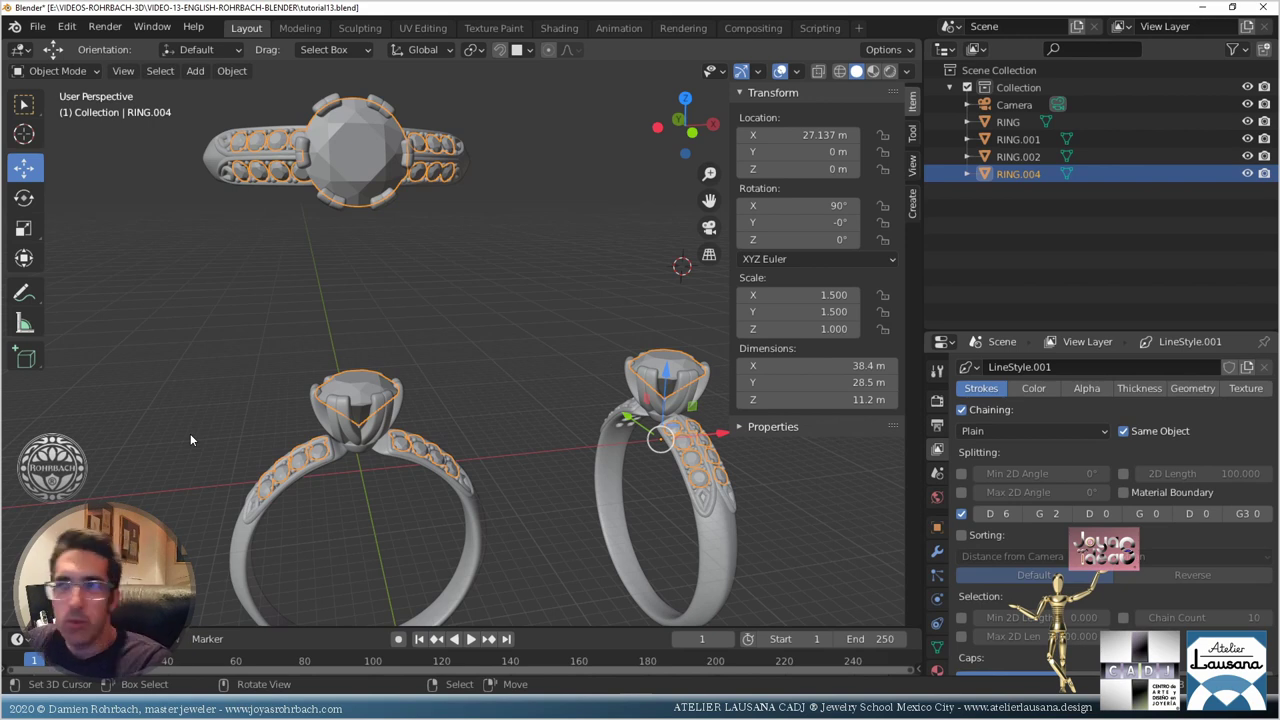
pyautogui.hotkey('ctrl', 's')
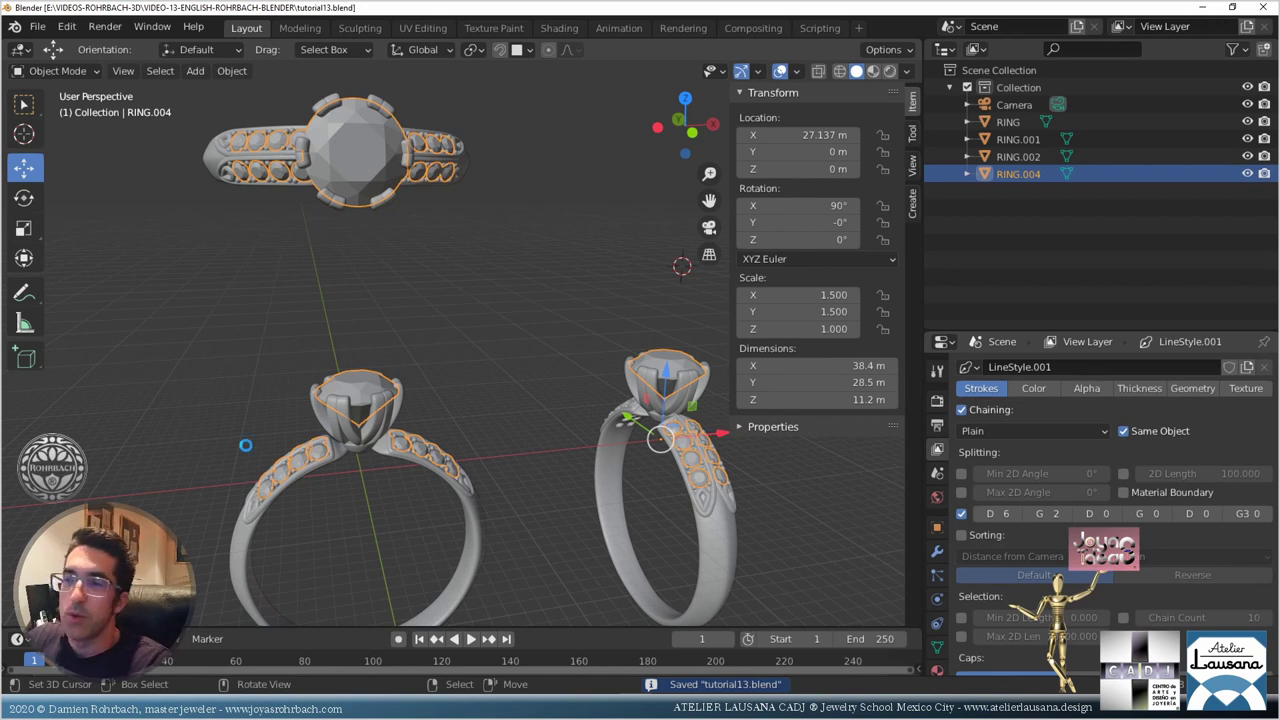
# Step: Render the image and inspect the dashed grey stone lines in the ring's top and front views
pyautogui.press('F12')
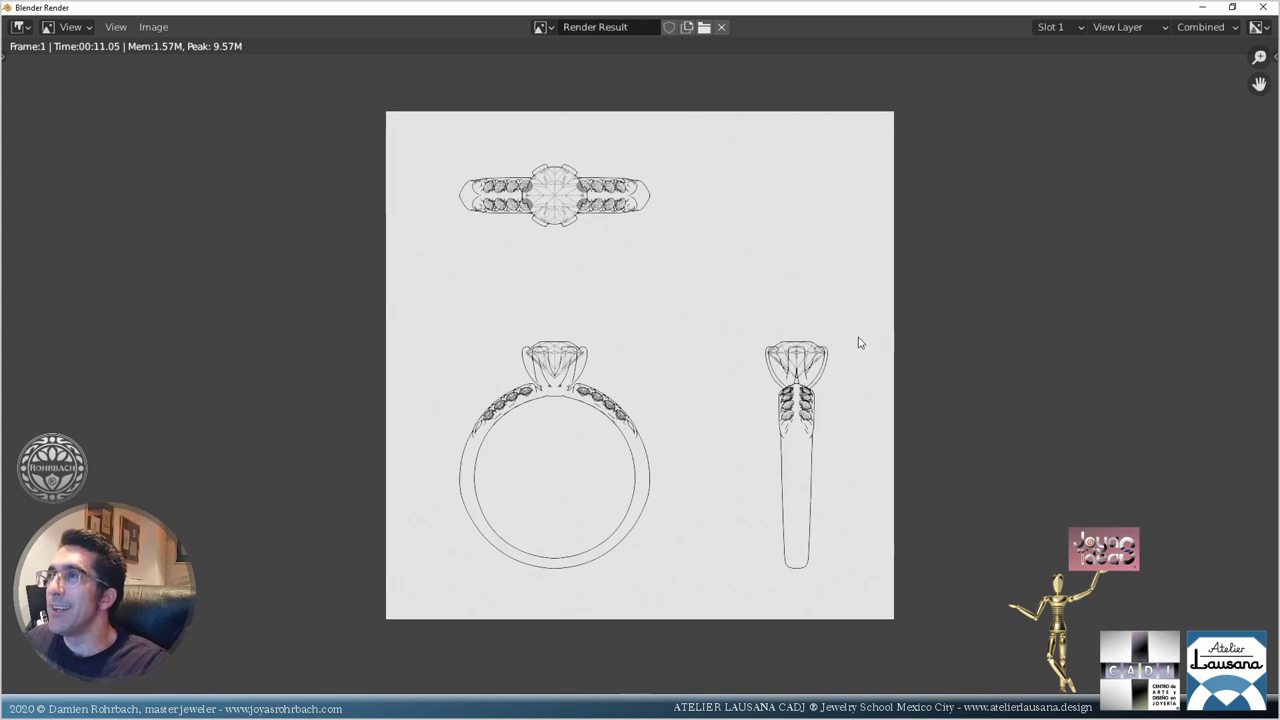
pyautogui.scroll(3, 620, 243)
pyautogui.moveTo(586, 206); pyautogui.dragTo(705, 451, button='middle')
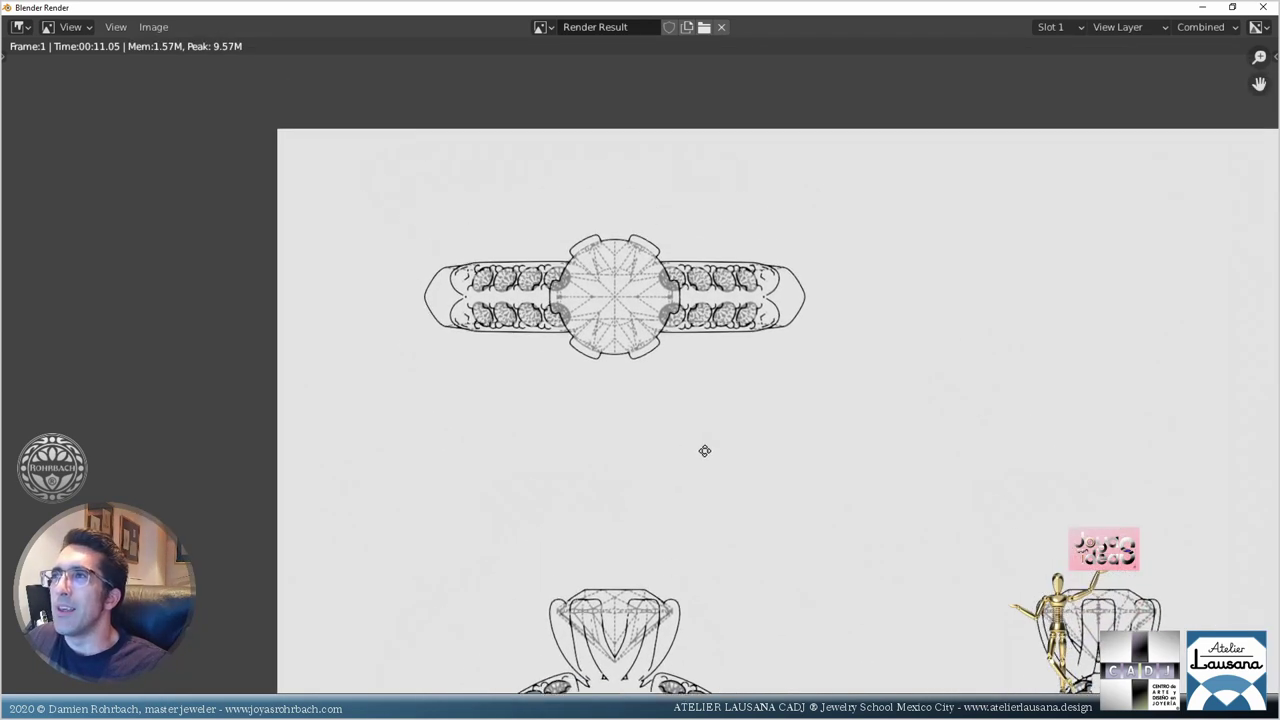
pyautogui.scroll(3, 744, 554)
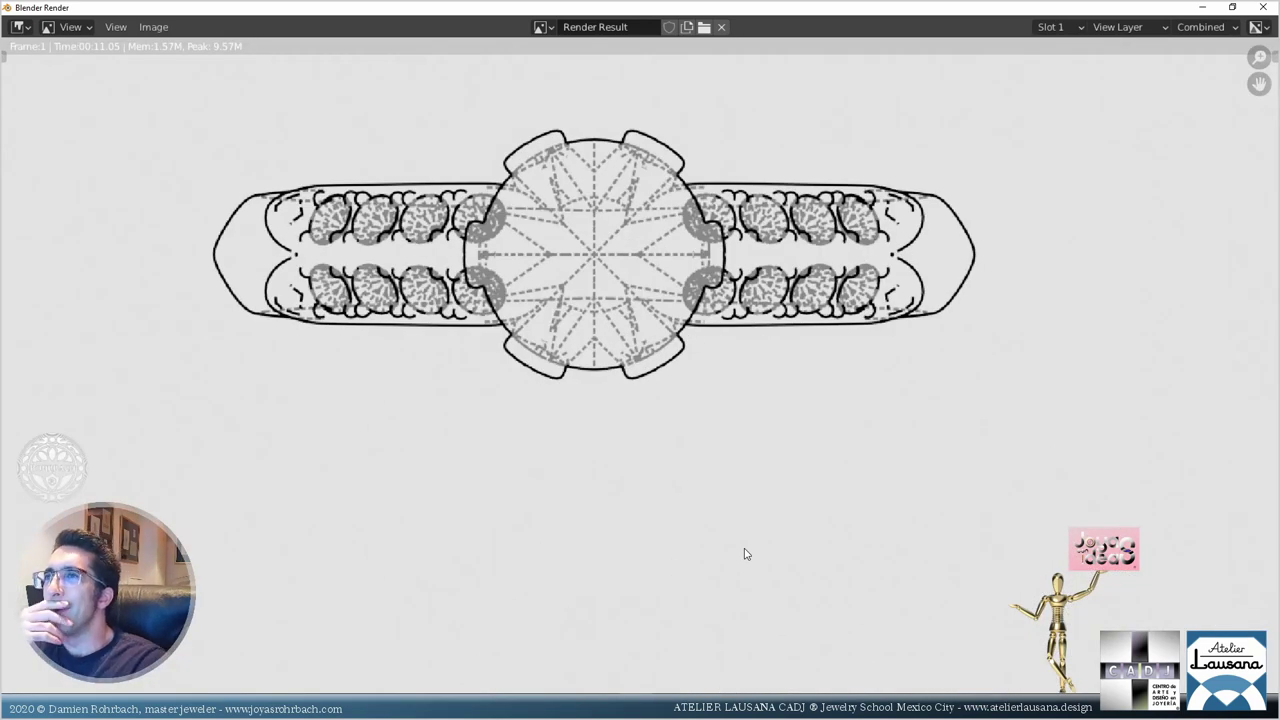
pyautogui.scroll(-5, 744, 554)
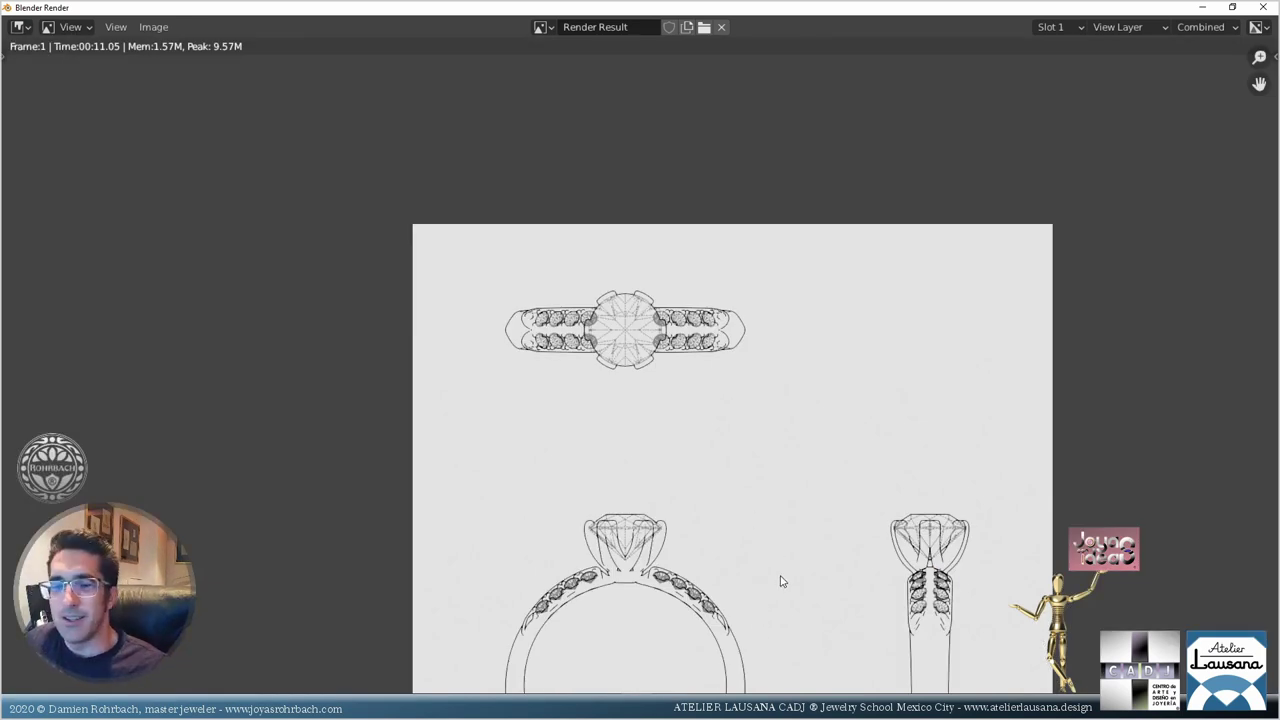
pyautogui.moveTo(746, 546); pyautogui.dragTo(679, 470, button='middle')
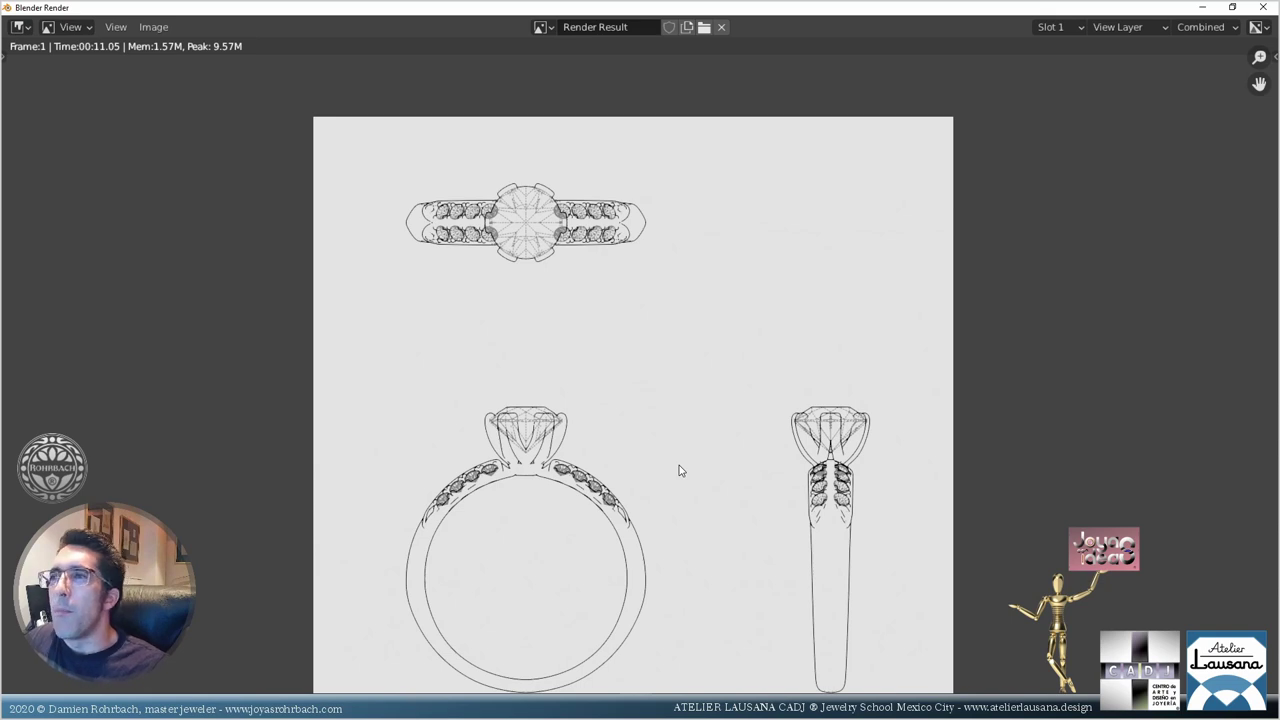
pyautogui.scroll(4, 657, 491)
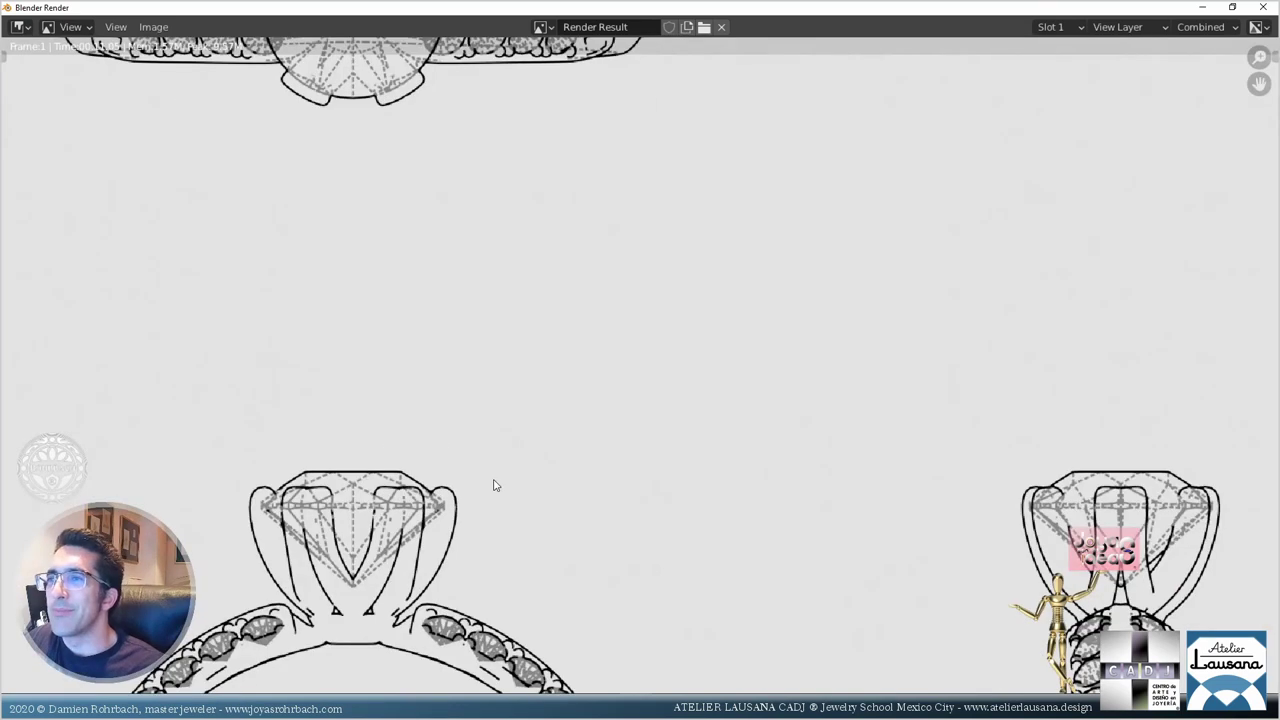
pyautogui.scroll(-2, 734, 363)
pyautogui.scroll(4, 700, 400)
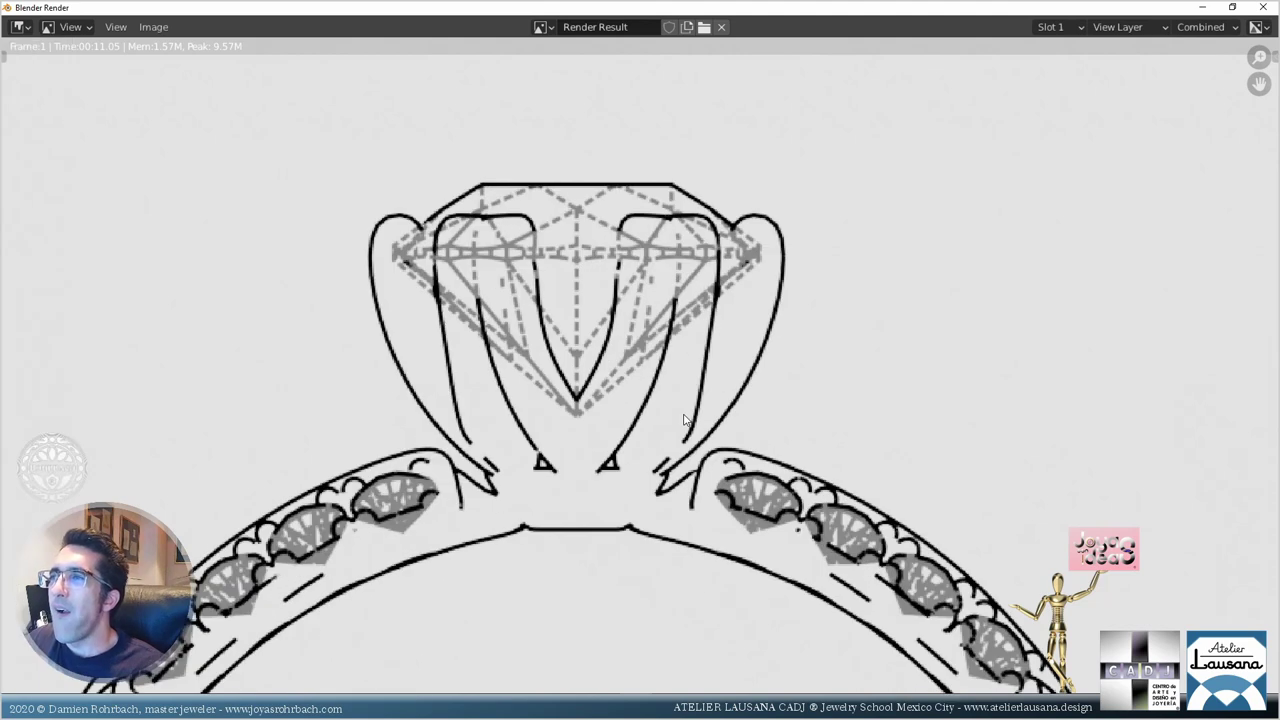
pyautogui.scroll(-3, 686, 420)
pyautogui.scroll(-4, 684, 420)
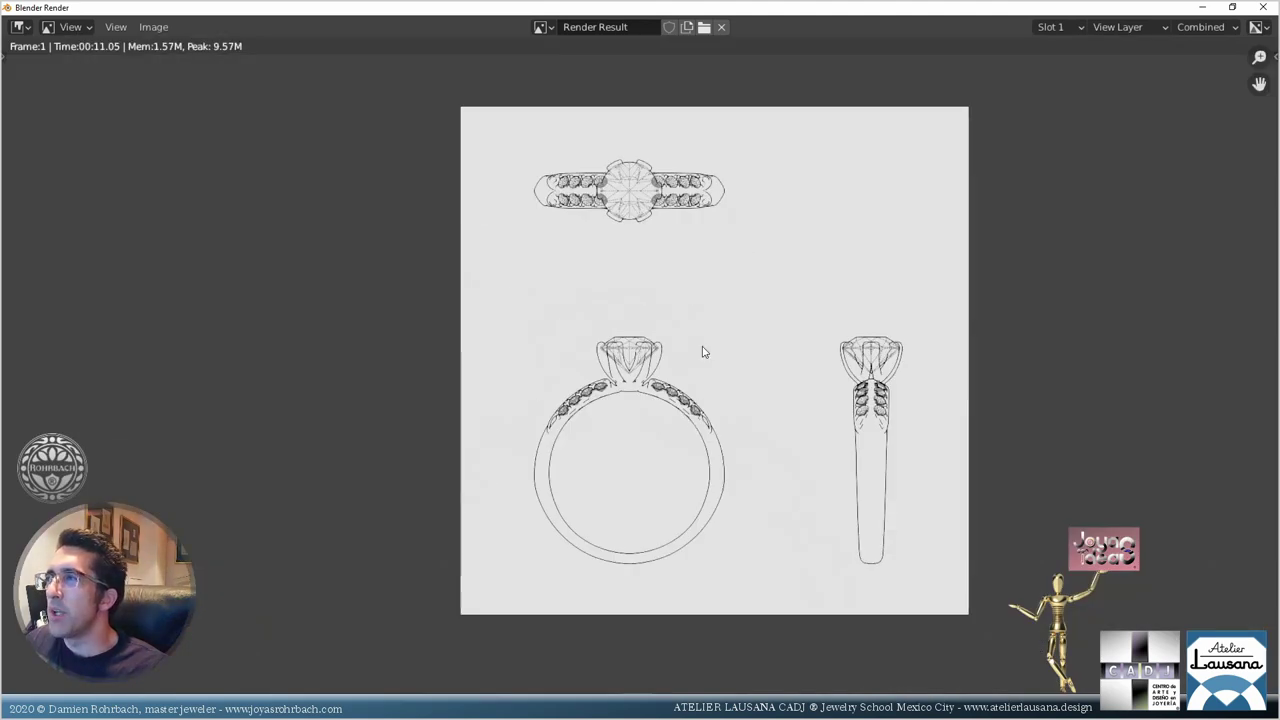
pyautogui.scroll(1, 700, 351)
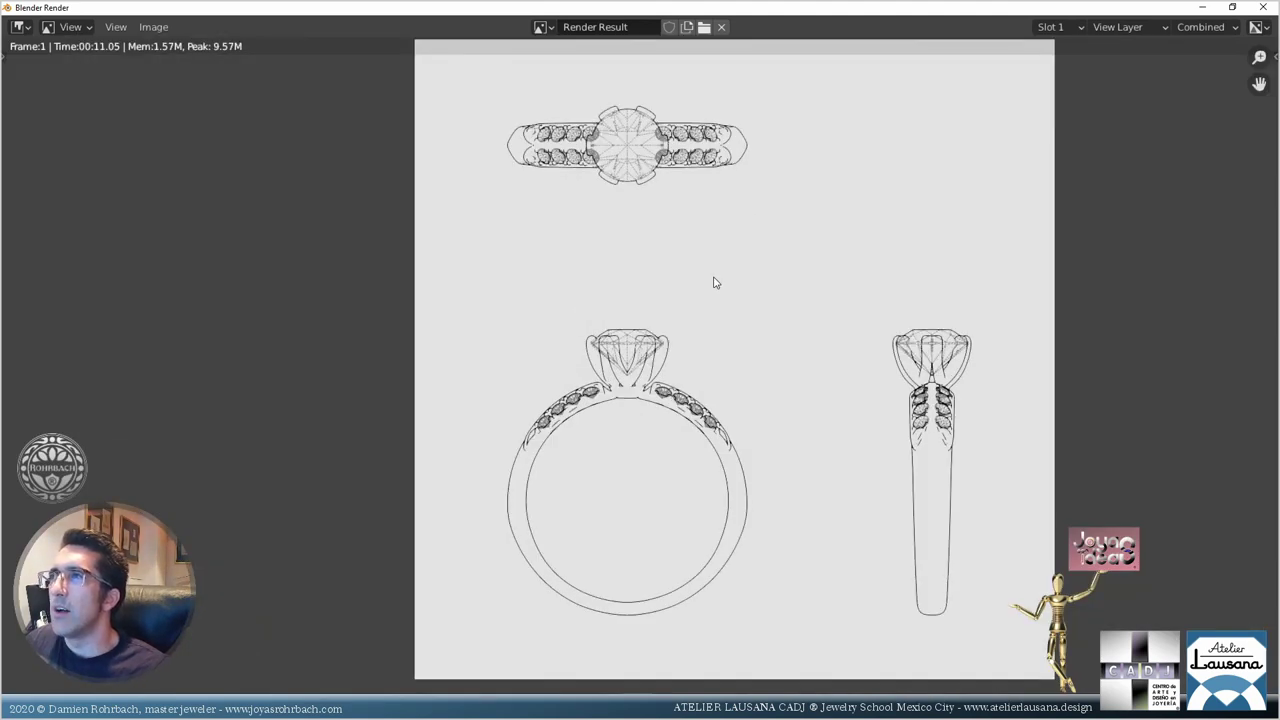
pyautogui.moveTo(711, 280); pyautogui.dragTo(731, 519, button='middle')
pyautogui.scroll(6, 660, 446)
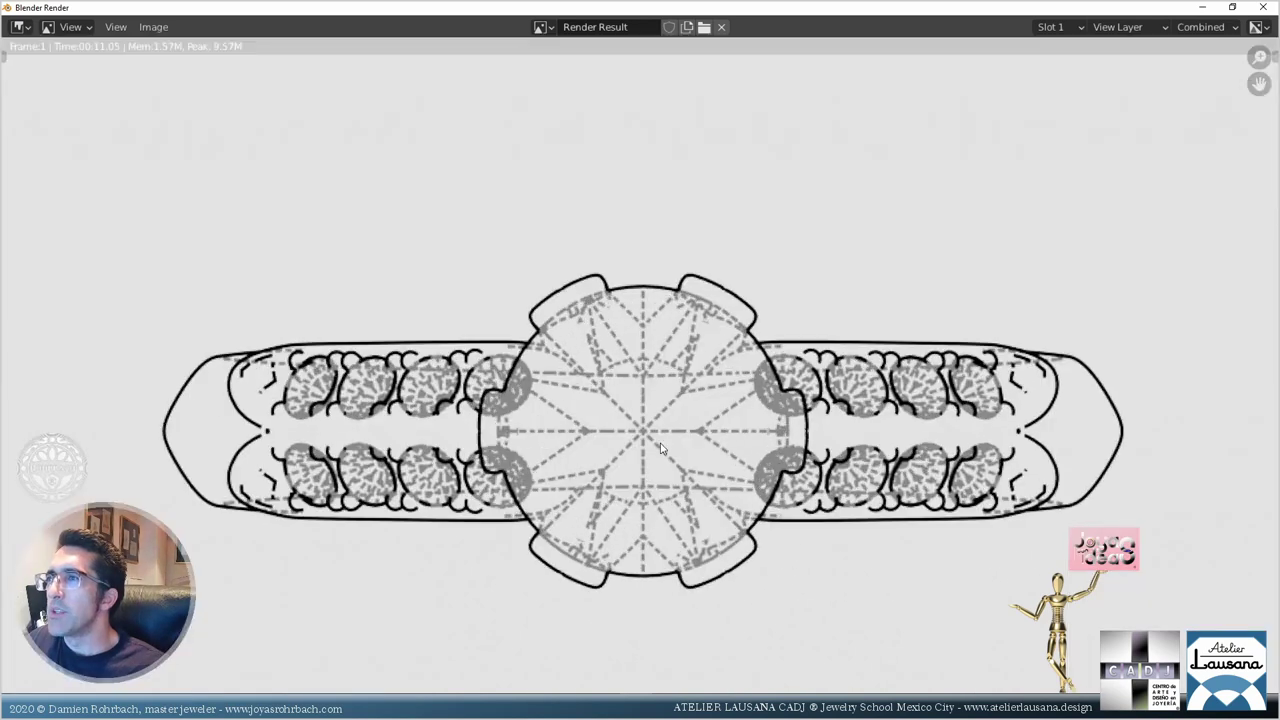
pyautogui.scroll(-7, 696, 499)
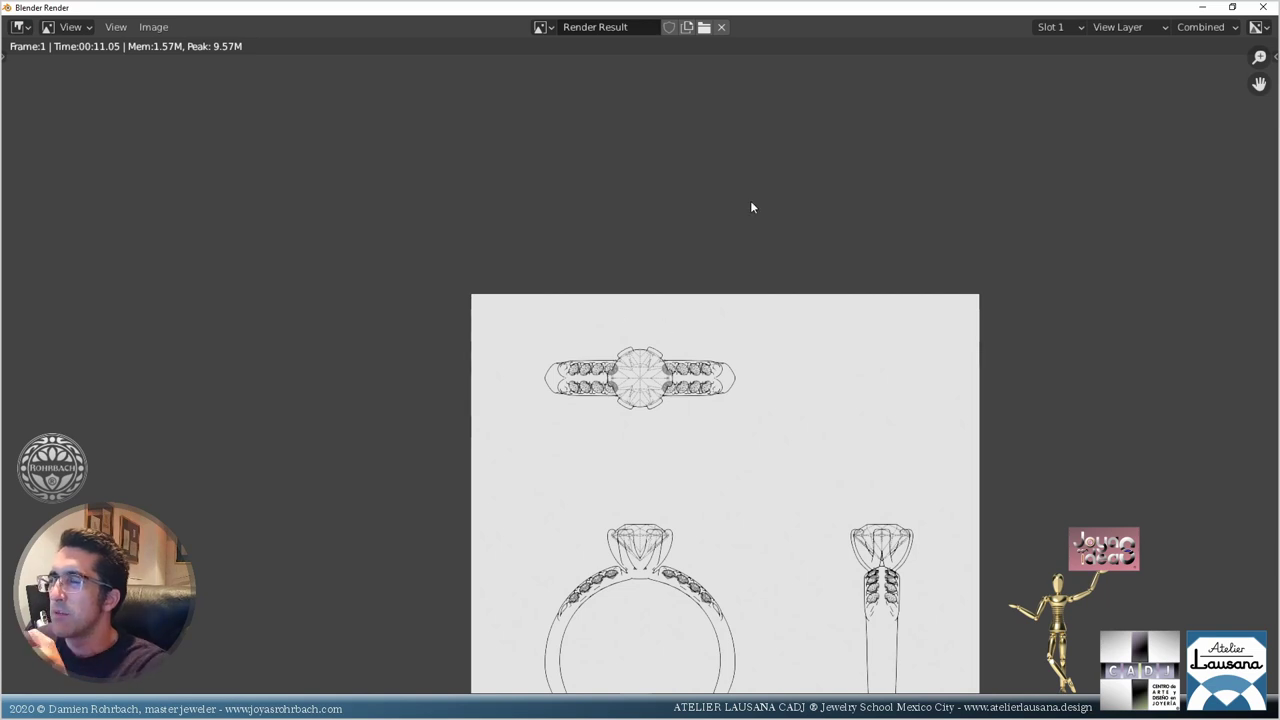
pyautogui.scroll(3, 734, 443)
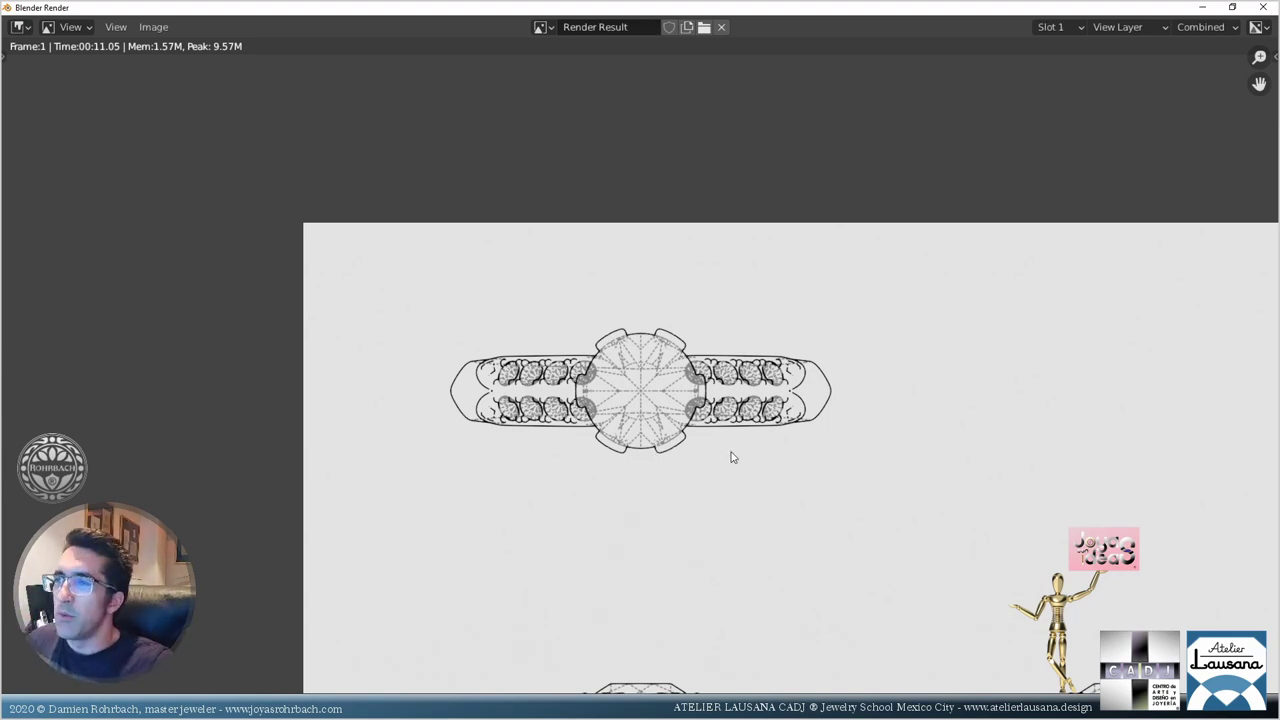
pyautogui.click(1263, 7)
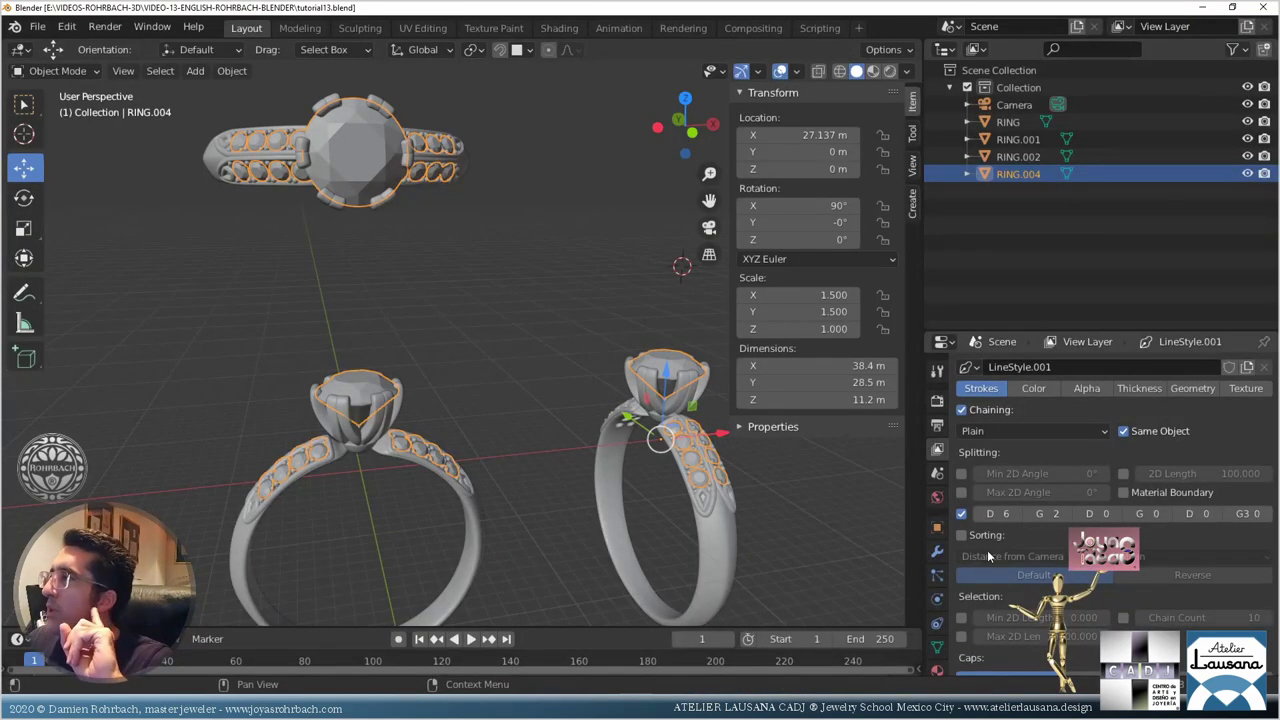
# Step: Disable the split pattern of LineStyle.001 and save the file
pyautogui.moveTo(1000, 513); pyautogui.dragTo(975, 513)
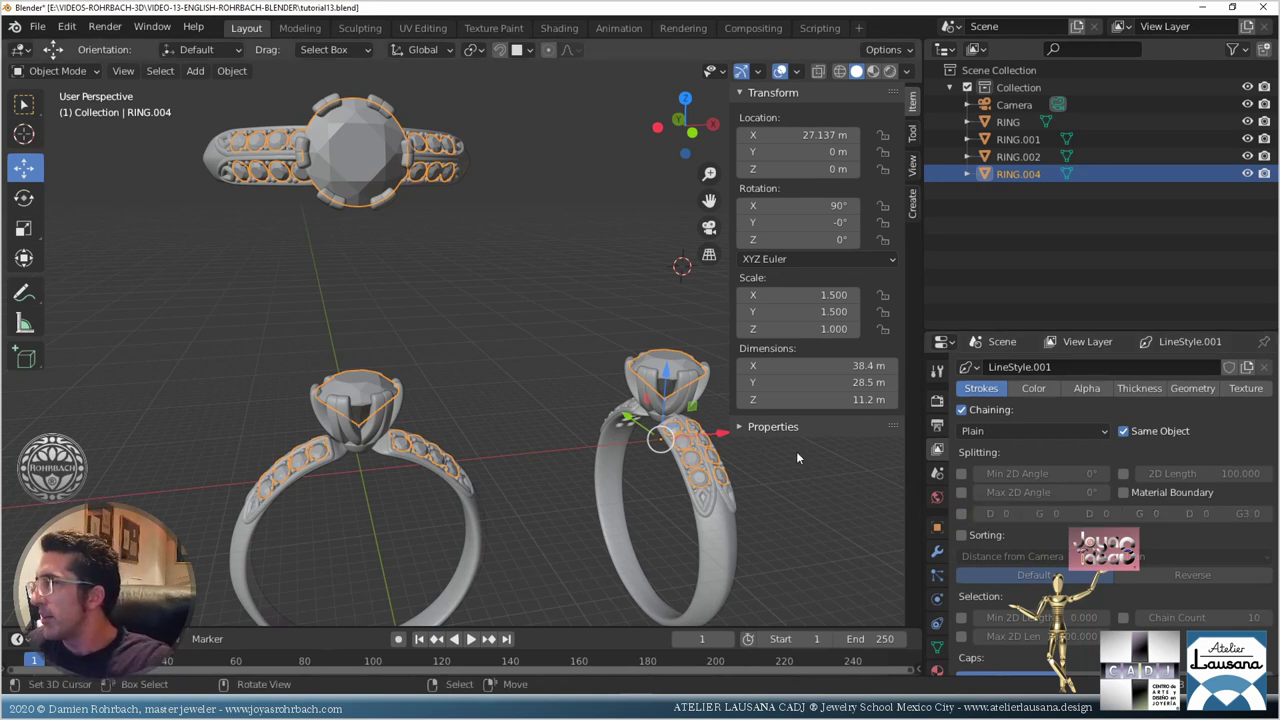
pyautogui.hotkey('ctrl', 's')
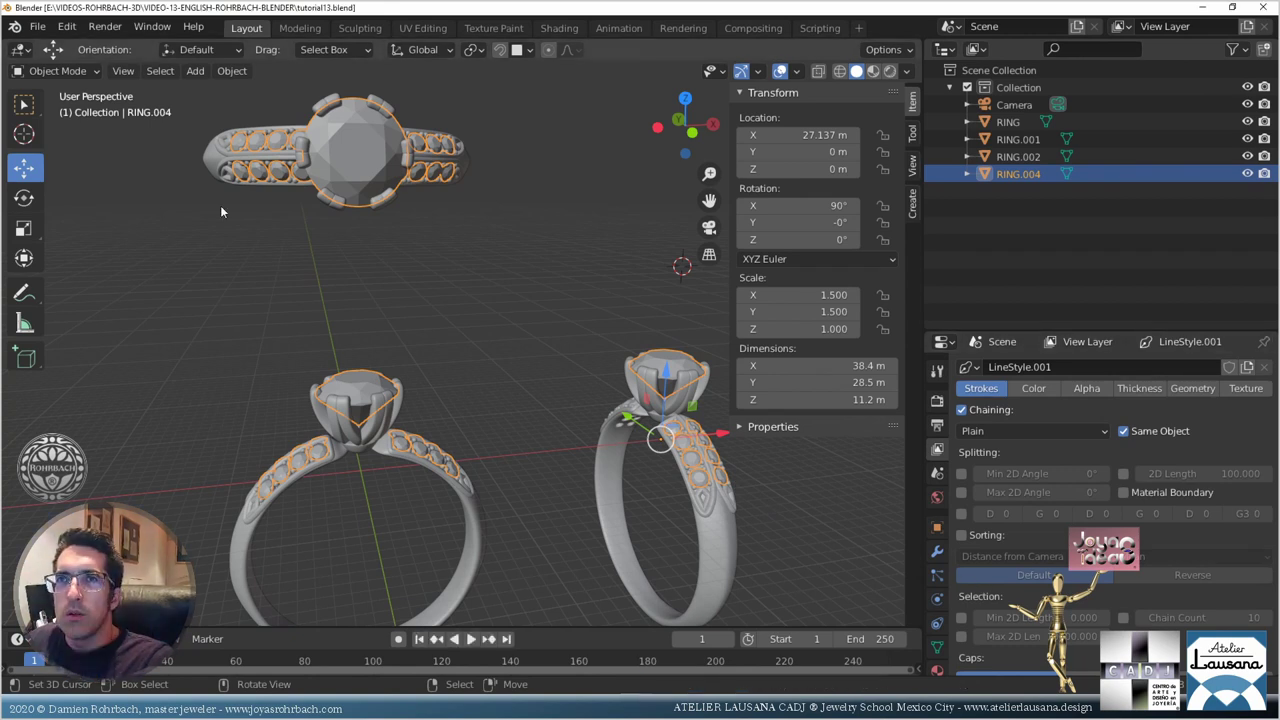
pyautogui.scroll(3, 1104, 522)
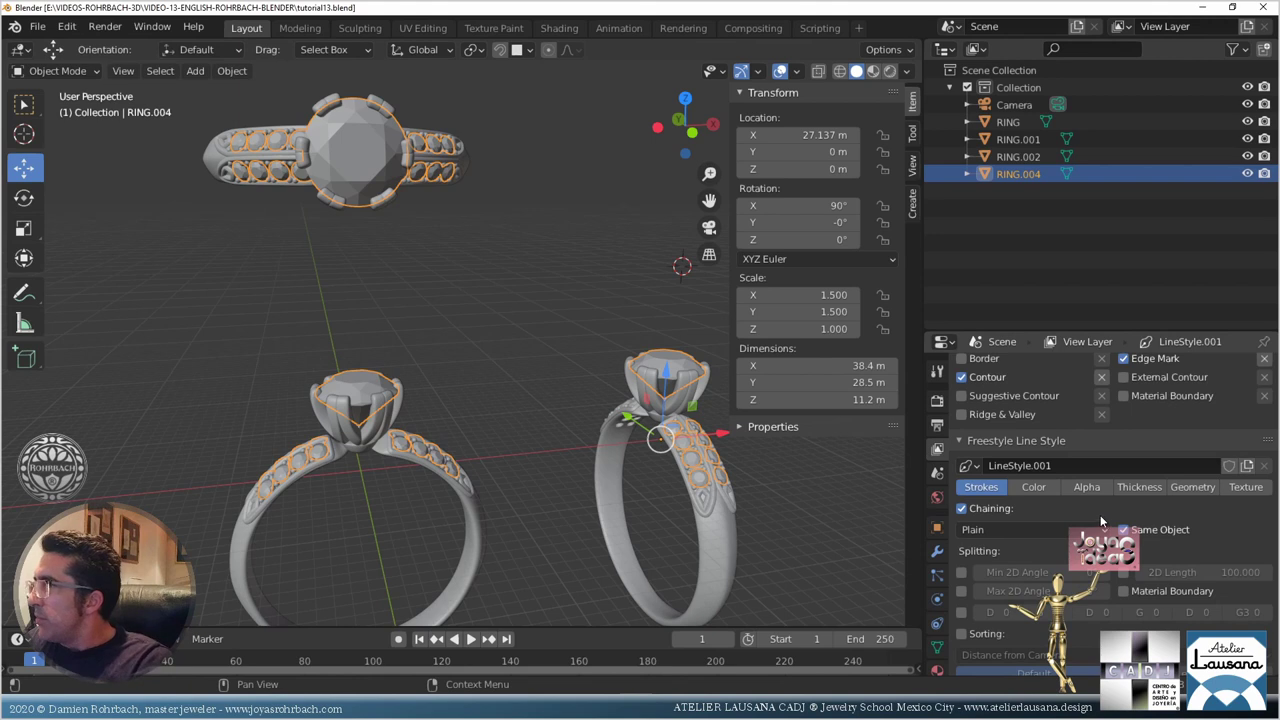
# Step: Lighten the LineStyle.001 base color to a grey with value 0.682
pyautogui.scroll(3, 1101, 521)
pyautogui.scroll(-6, 1101, 515)
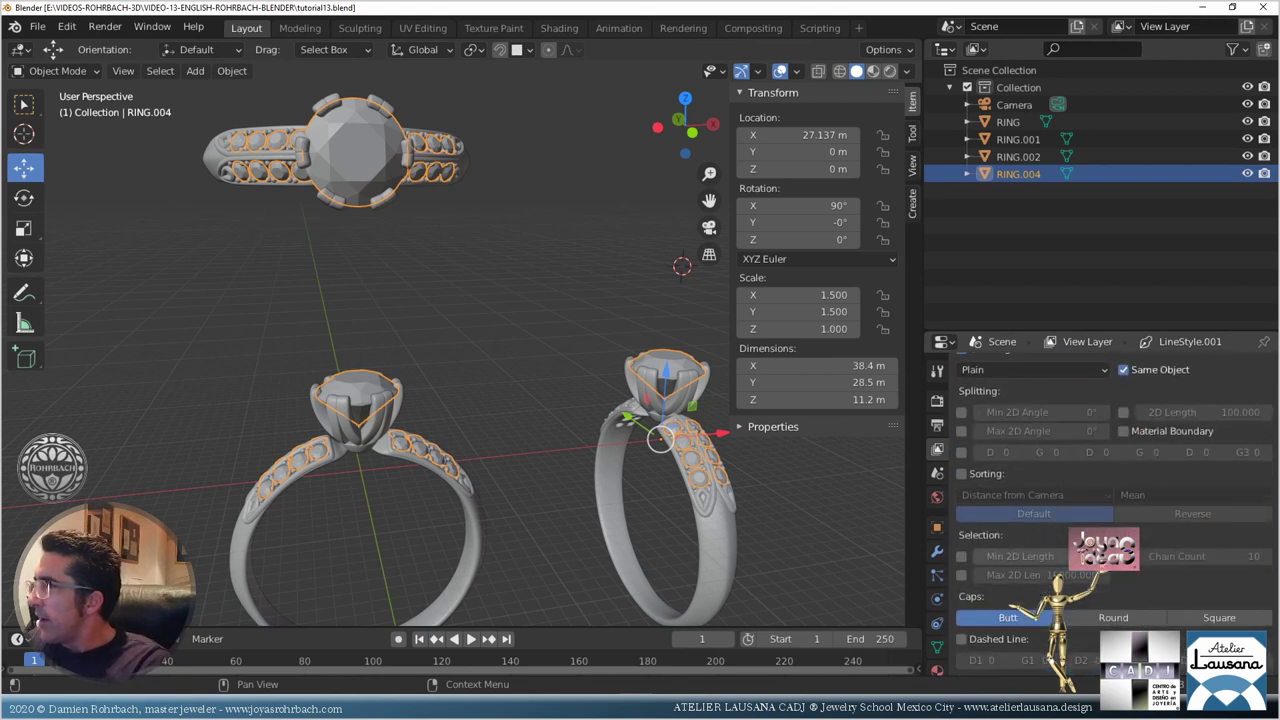
pyautogui.scroll(3, 1148, 511)
pyautogui.scroll(3, 1148, 511)
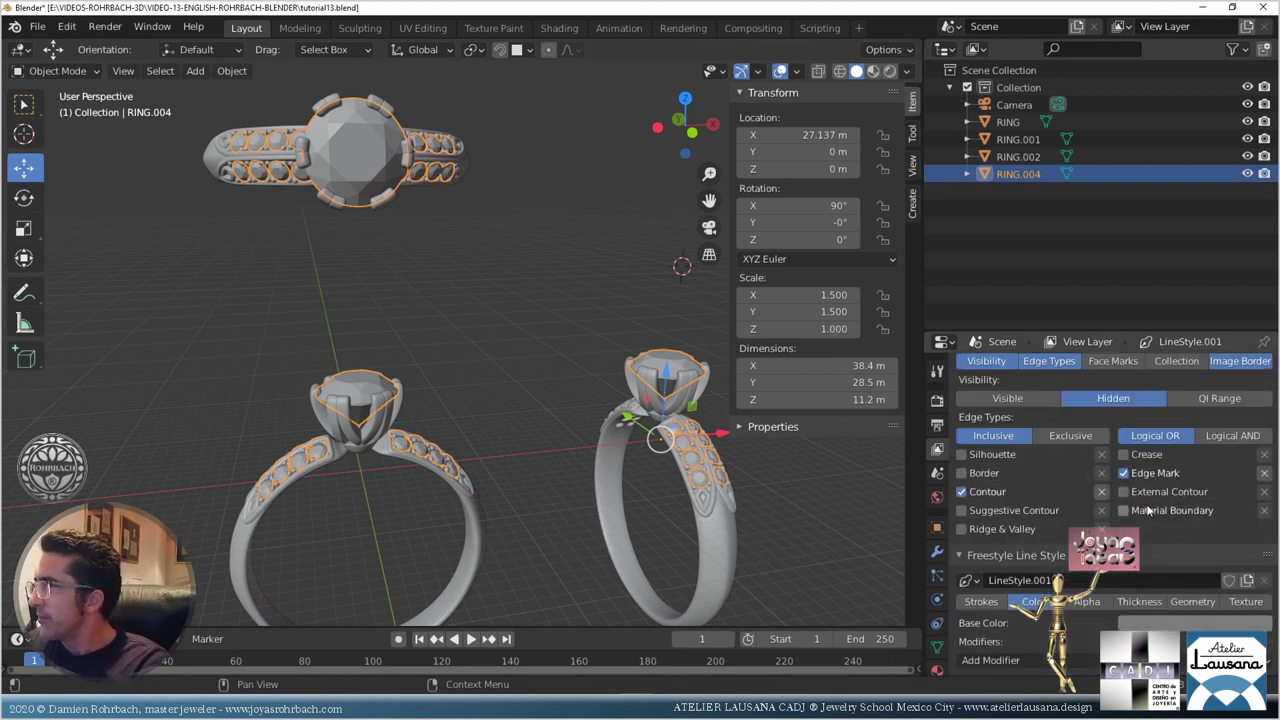
pyautogui.click(1183, 626)
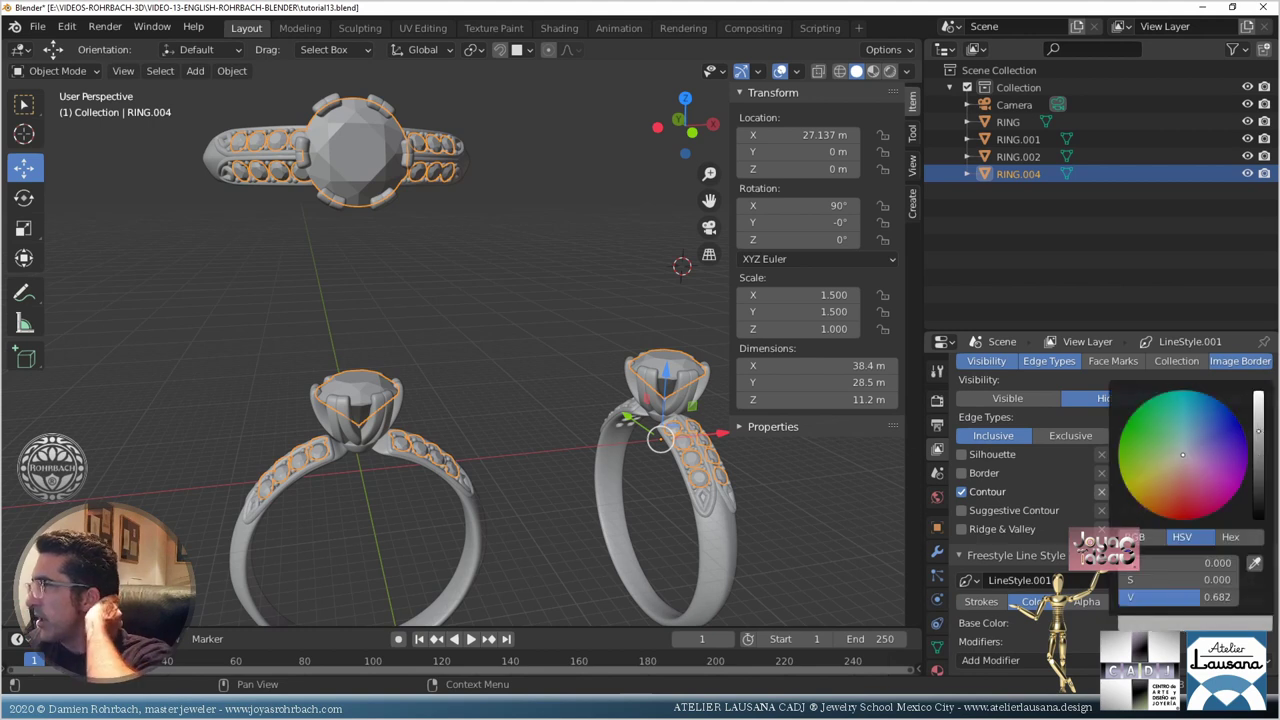
# Step: Set the render resolution percentage to 200% and save the file
pyautogui.click(938, 428)
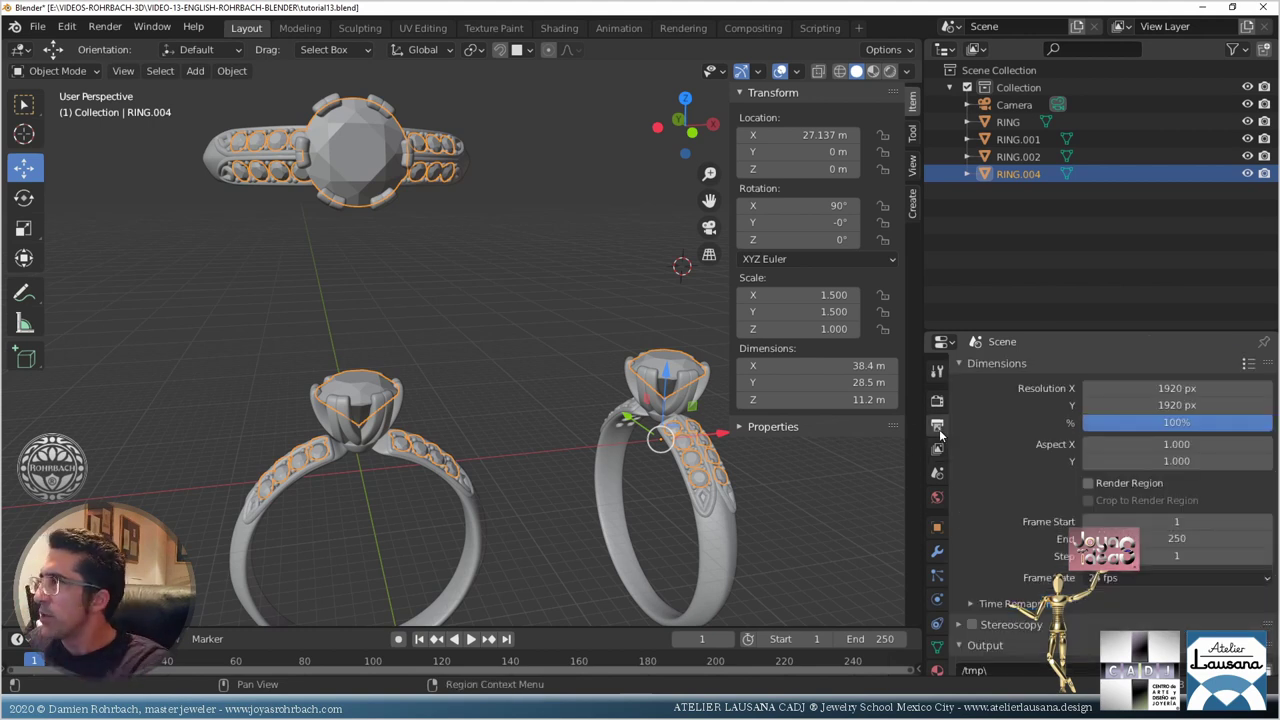
pyautogui.click(1177, 422)
pyautogui.write('200')
pyautogui.press('Return')
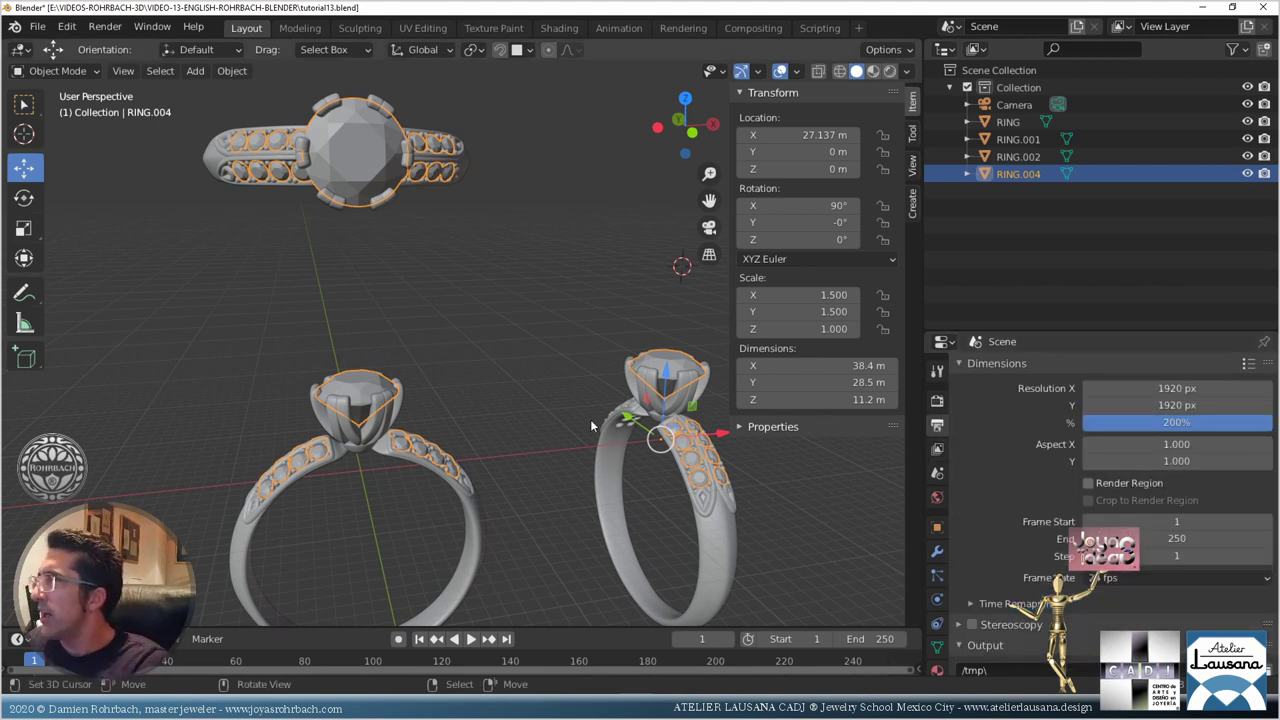
pyautogui.hotkey('ctrl', 's')
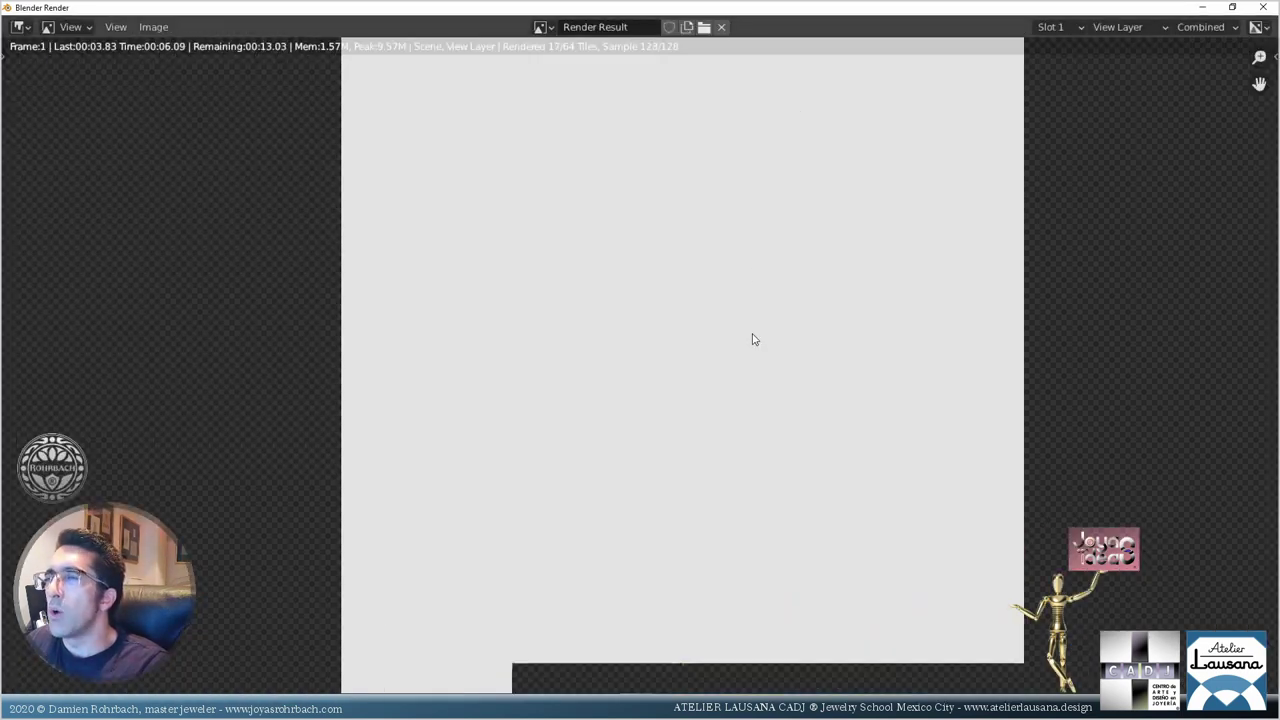
# Step: Render the image at the doubled resolution and inspect the light grey stone lines in the ring's top view
pyautogui.scroll(-5, 754, 340)
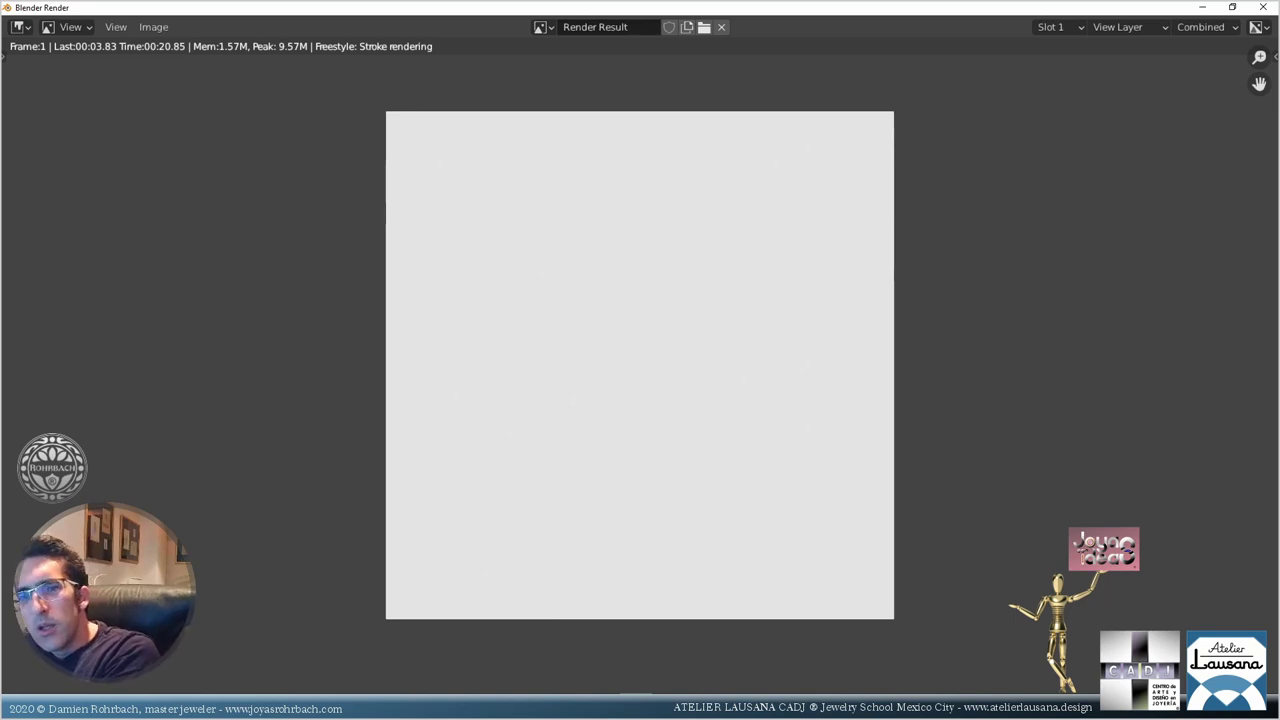
pyautogui.hotkey('alt', 'Tab')
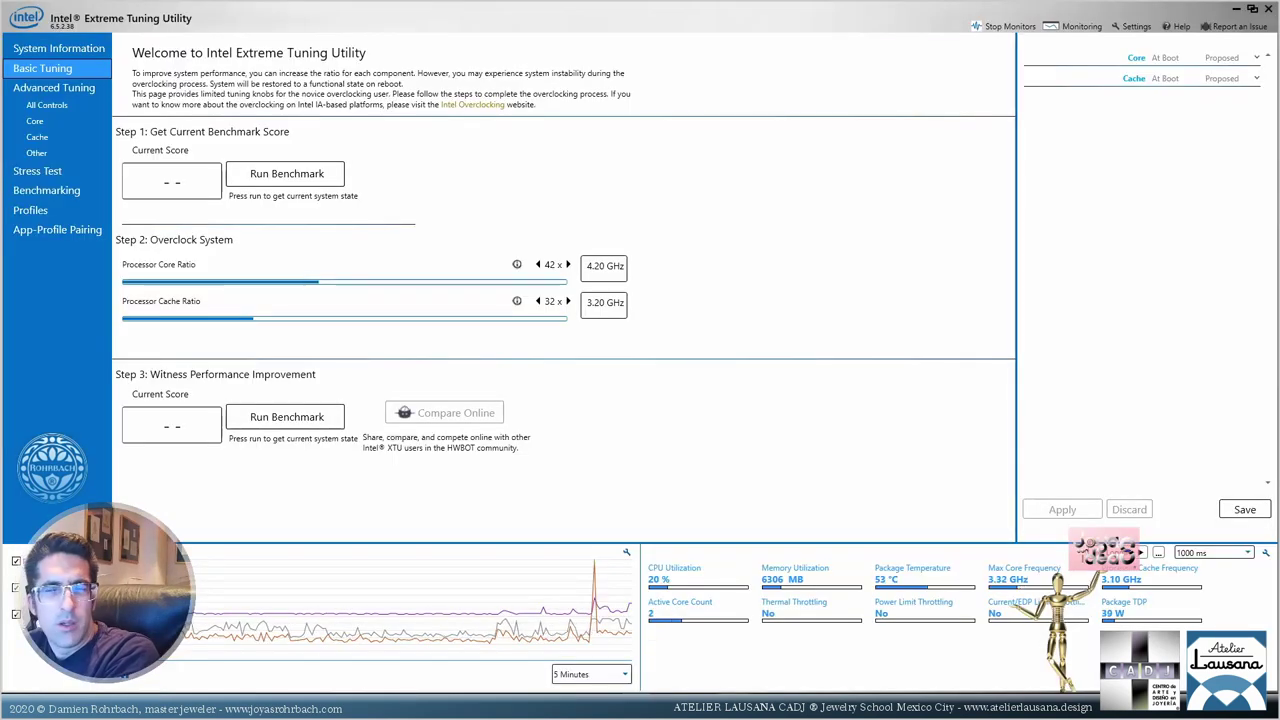
pyautogui.hotkey('alt', 'Tab')
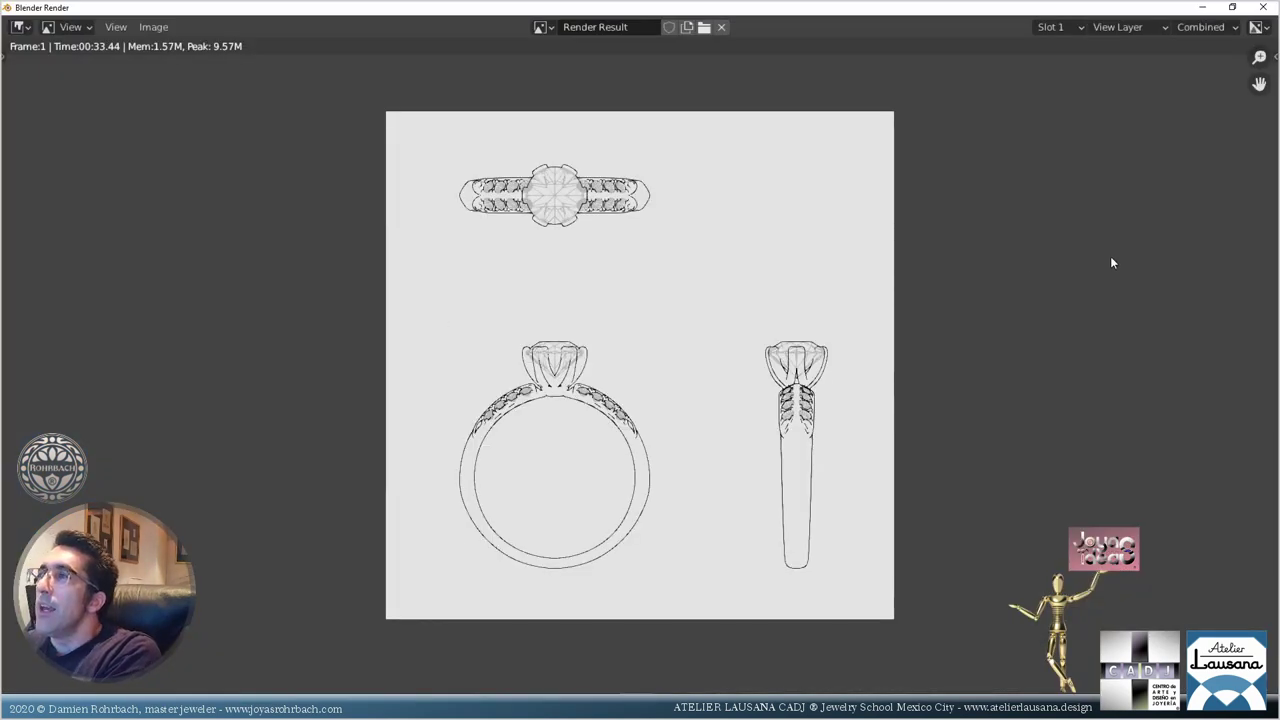
pyautogui.scroll(3, 566, 223)
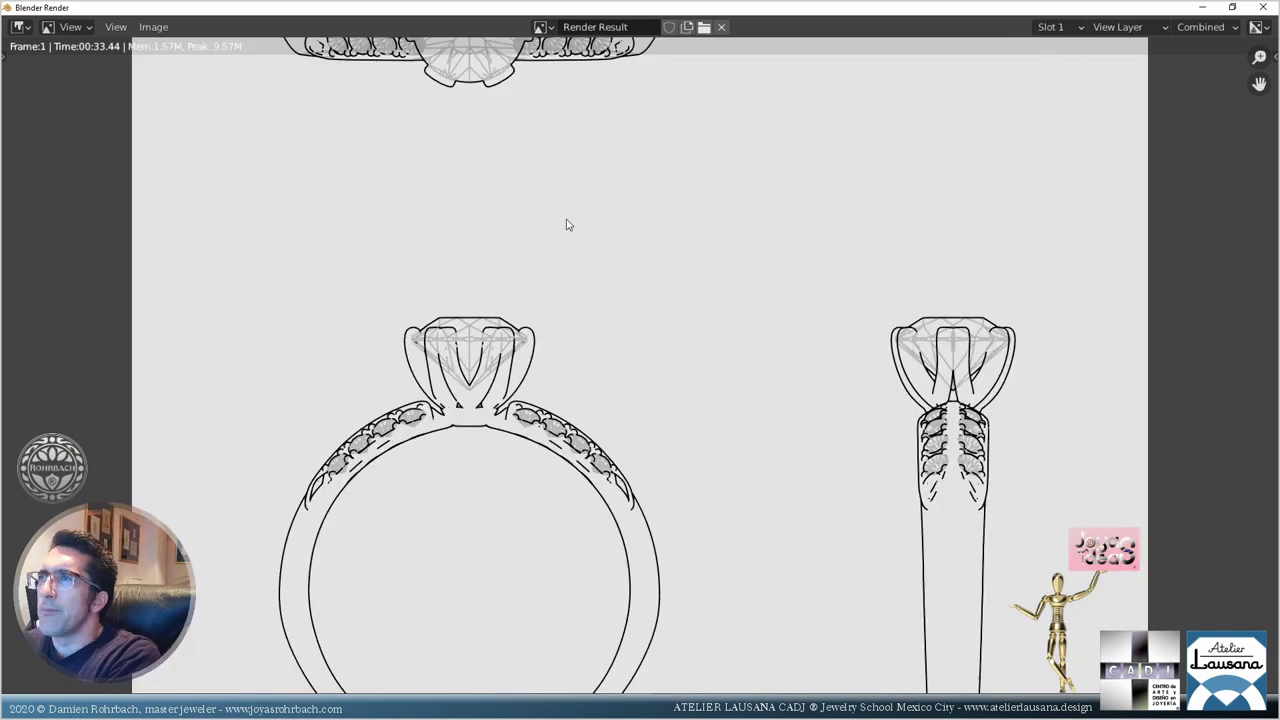
pyautogui.moveTo(566, 223); pyautogui.dragTo(703, 477, button='middle')
pyautogui.scroll(2, 700, 400)
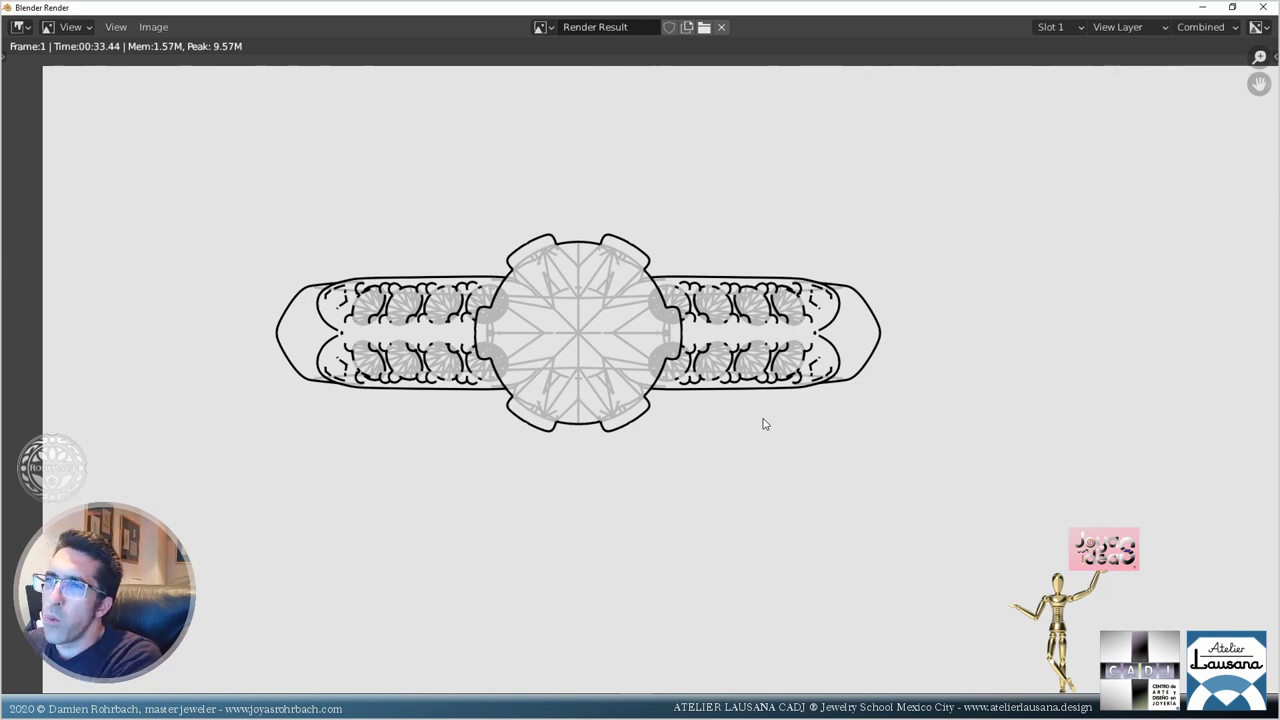
# Step: Compare the black outlines and grey stone lines across the top, front and side views, and close the render
pyautogui.scroll(-2, 763, 424)
pyautogui.scroll(-5, 763, 424)
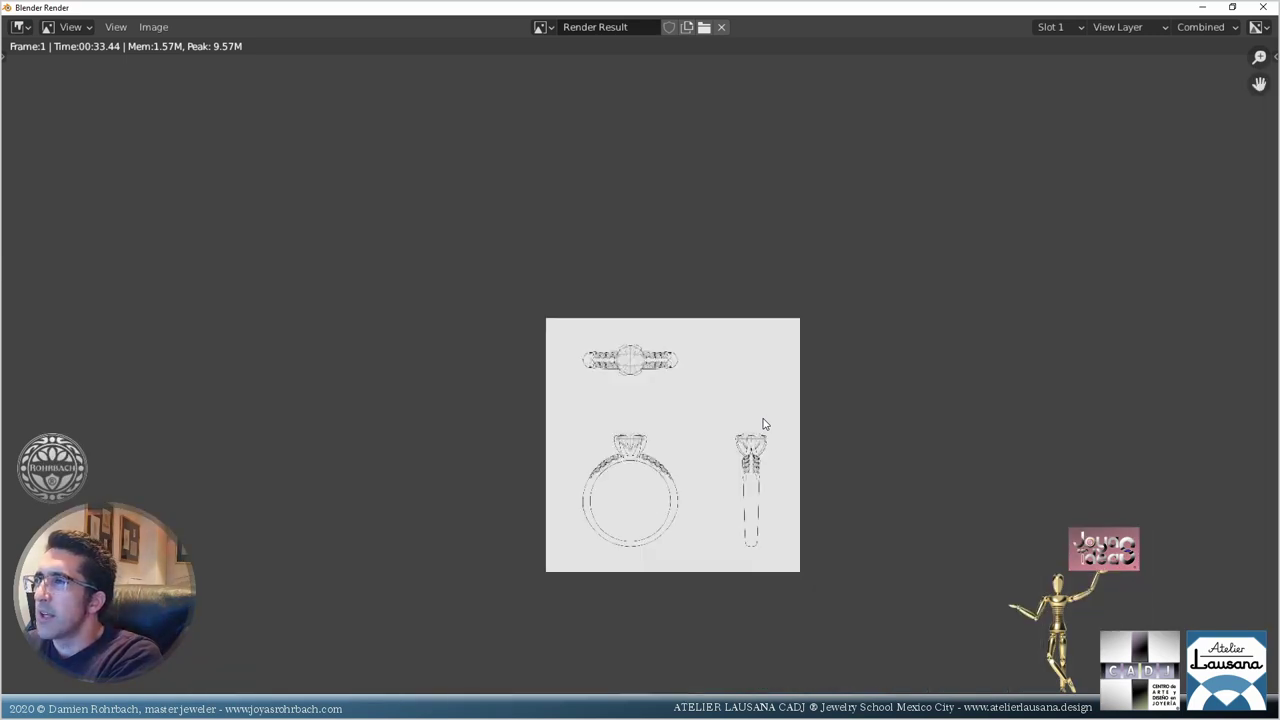
pyautogui.moveTo(767, 425); pyautogui.dragTo(734, 408, button='middle')
pyautogui.scroll(5, 603, 396)
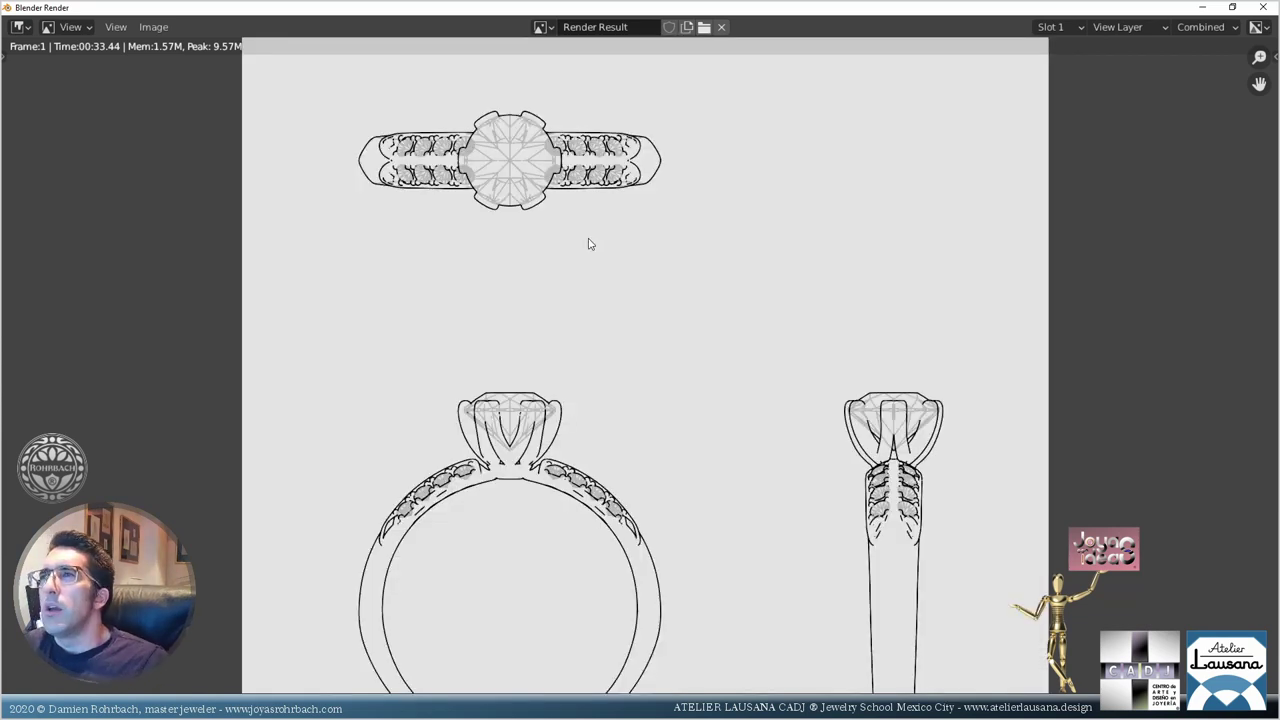
pyautogui.scroll(3, 643, 354)
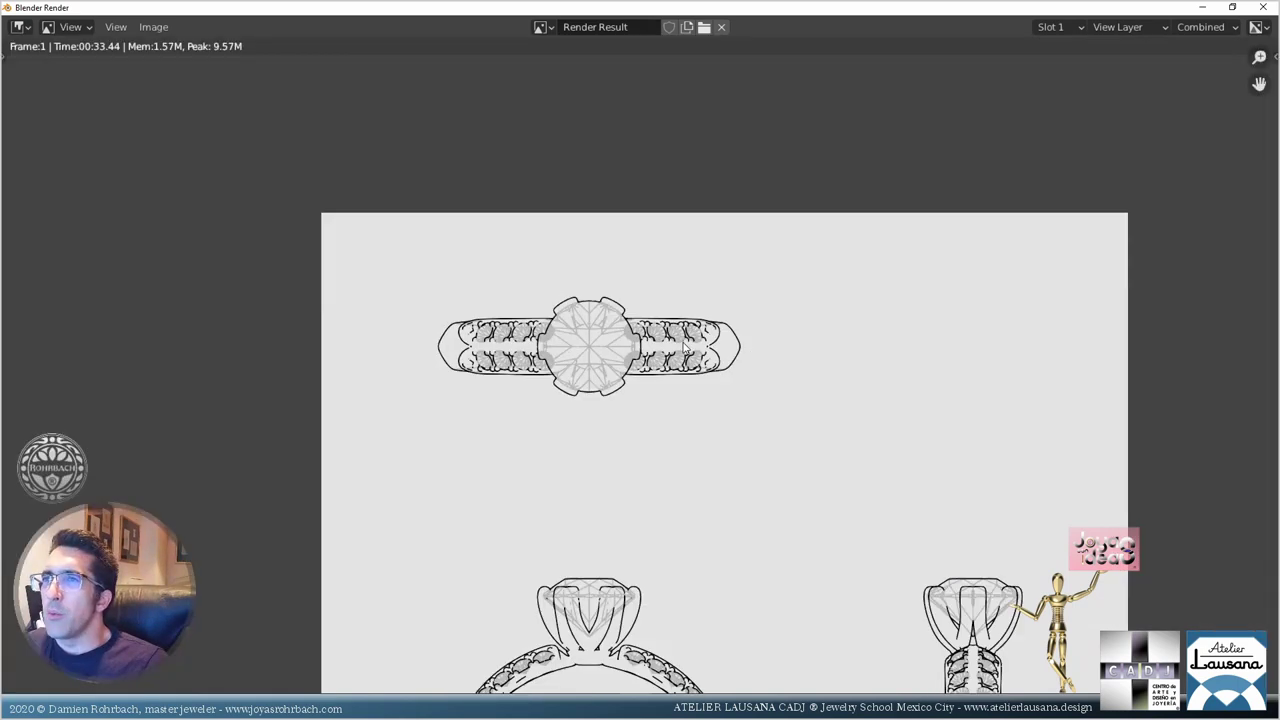
pyautogui.scroll(-1, 660, 457)
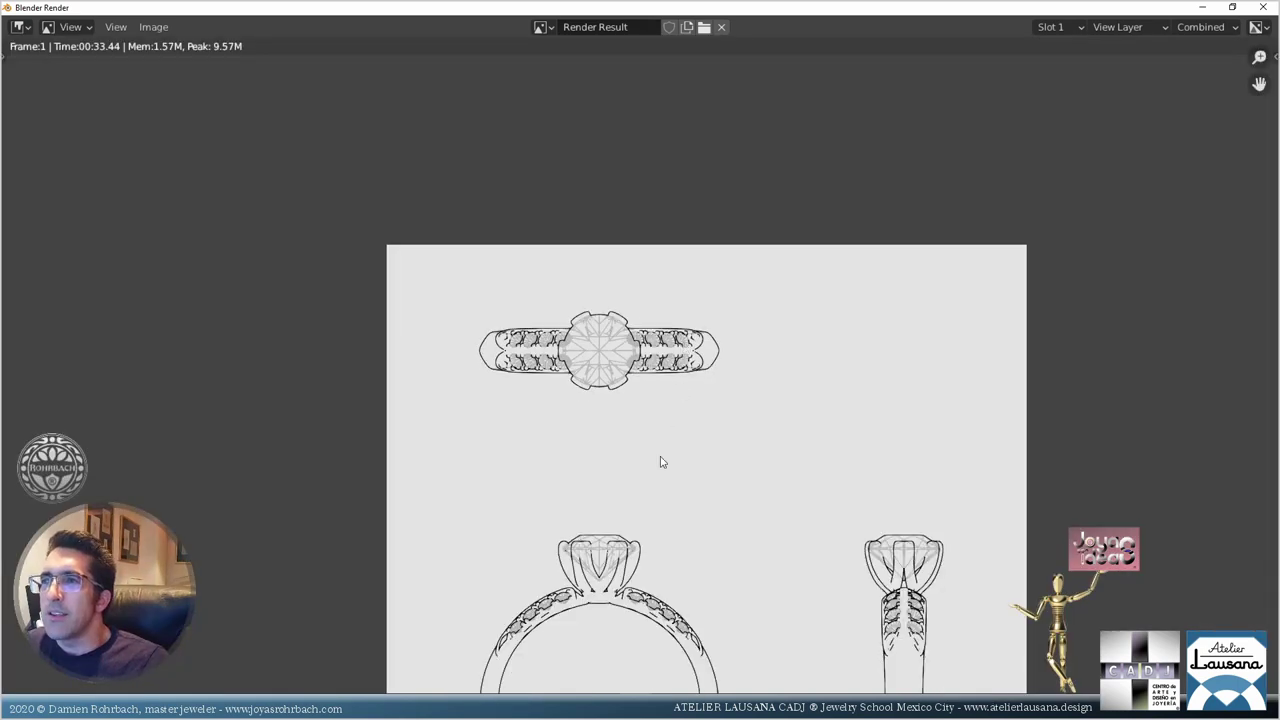
pyautogui.moveTo(717, 597); pyautogui.dragTo(768, 397, button='middle')
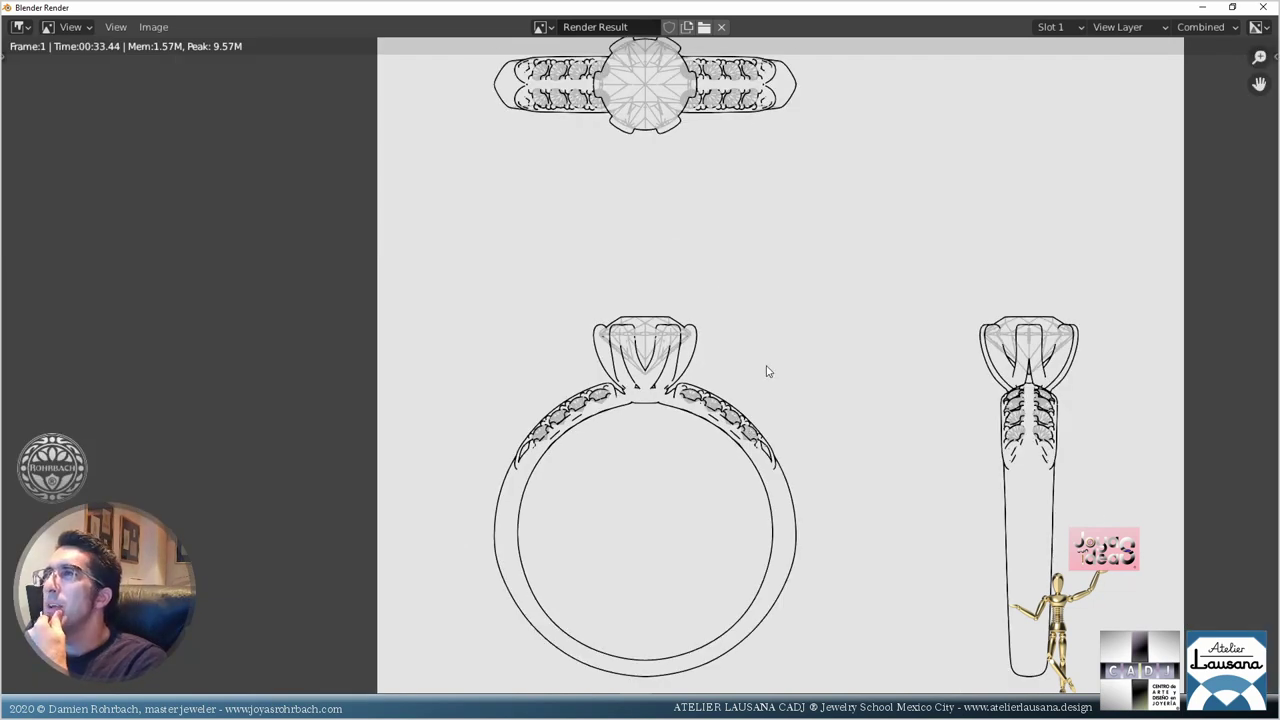
pyautogui.click(1263, 7)
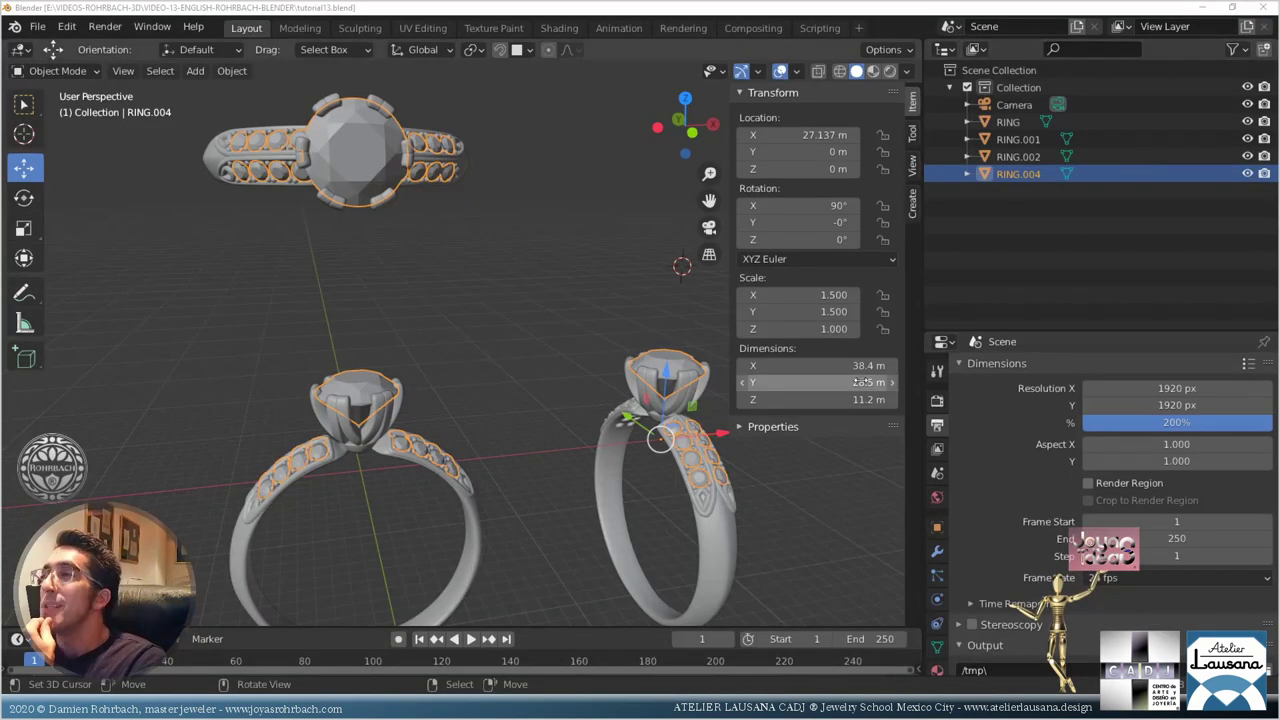
# Step: Enable the Suggestive Contour and Ridge & Valley edge types for the VISIBLE BLACK LINES set, and save the file
pyautogui.click(938, 450)
pyautogui.scroll(6, 1081, 580)
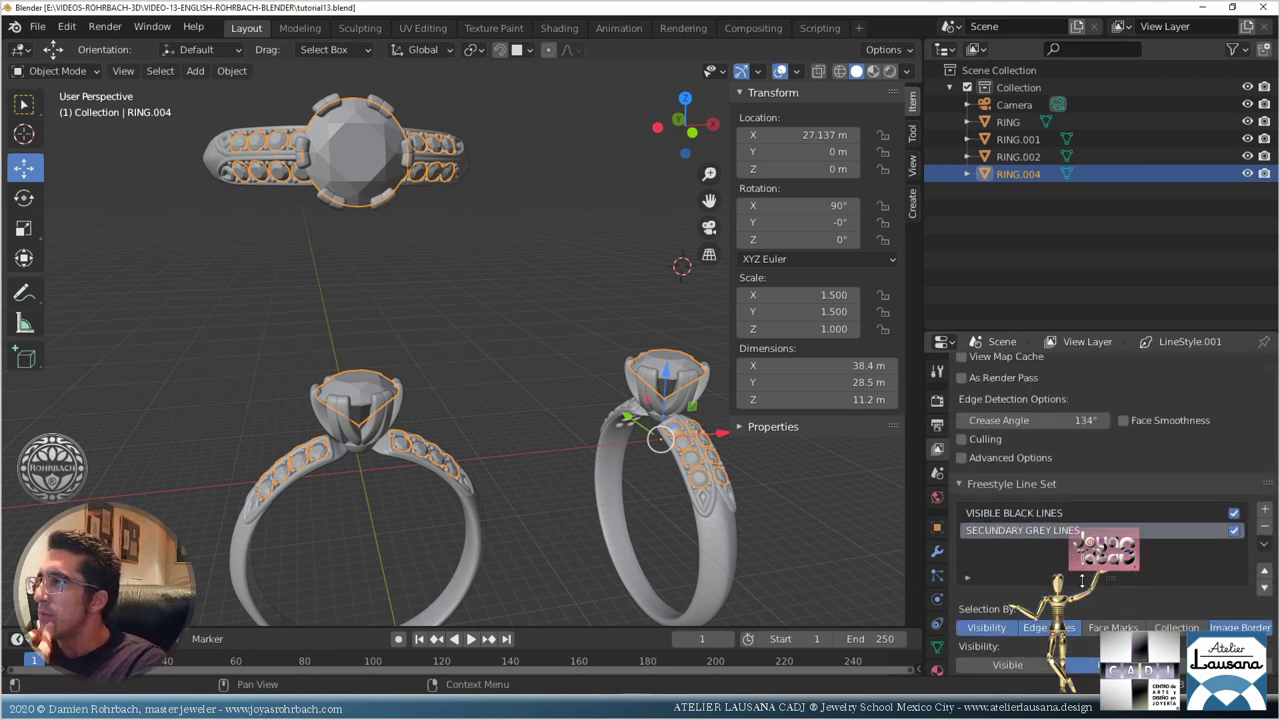
pyautogui.scroll(2, 1081, 580)
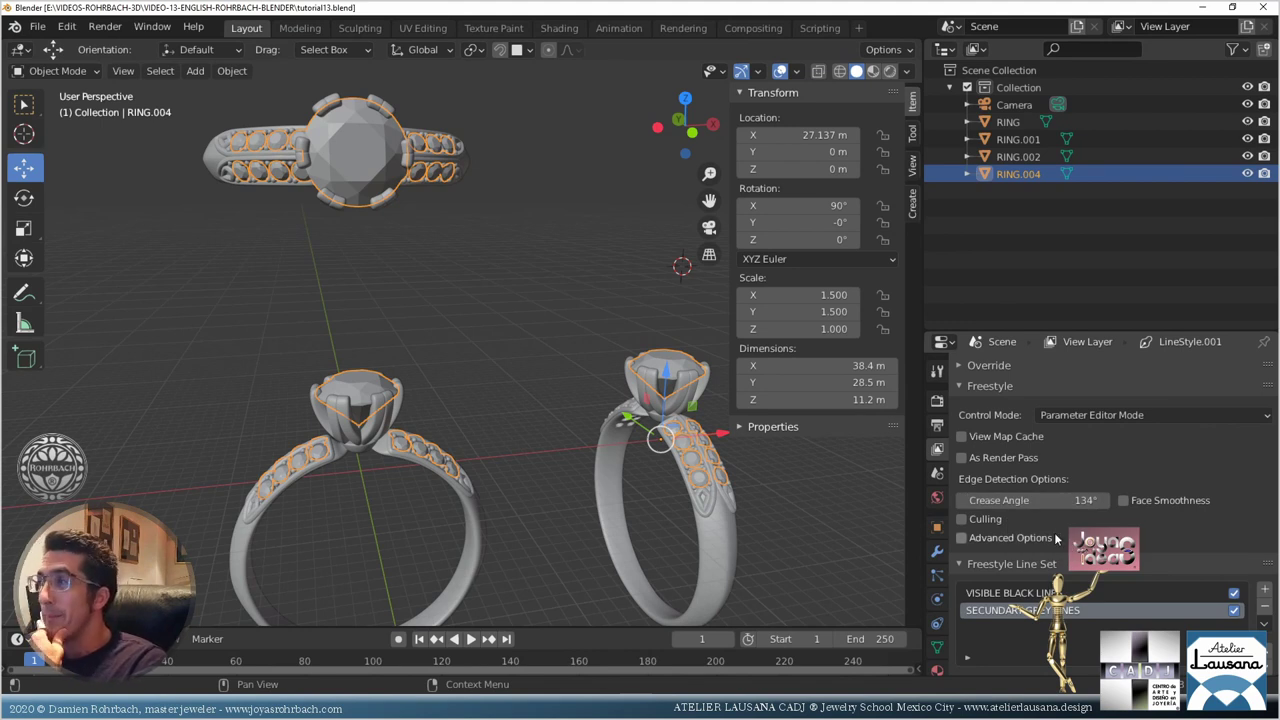
pyautogui.scroll(-3, 1055, 540)
pyautogui.click(1048, 458)
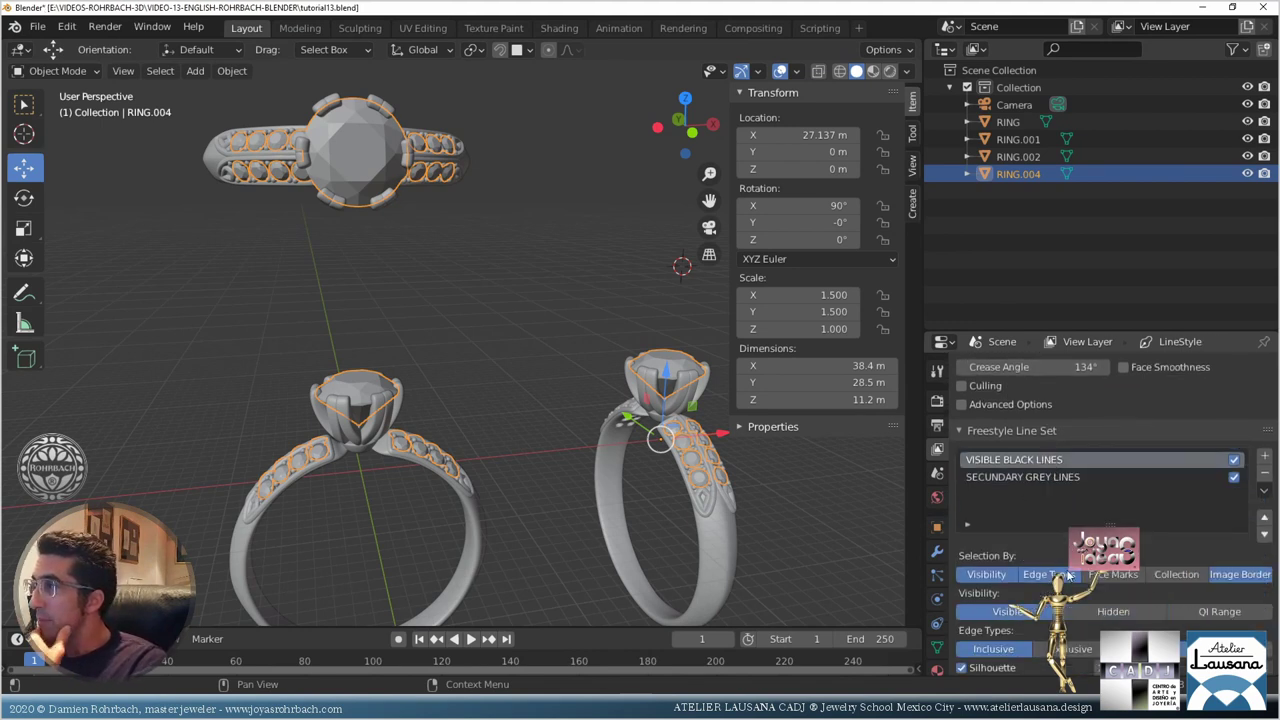
pyautogui.scroll(-2, 1060, 500)
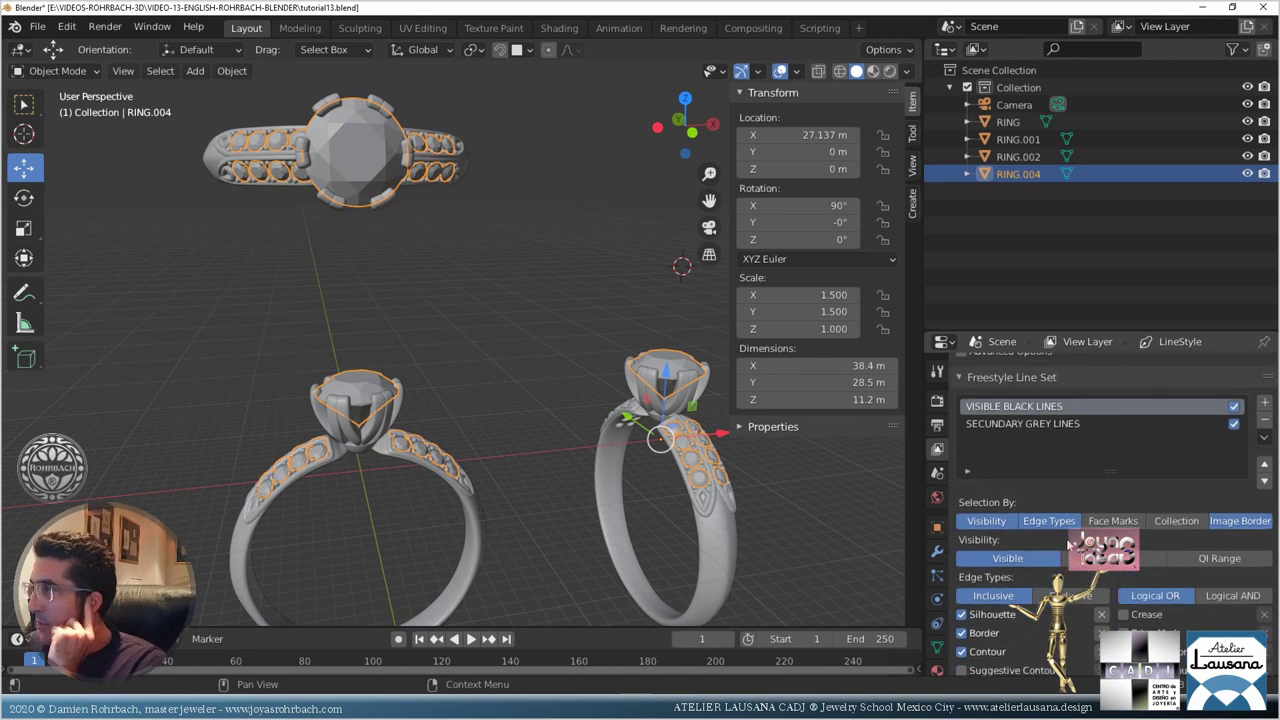
pyautogui.scroll(-2, 1068, 542)
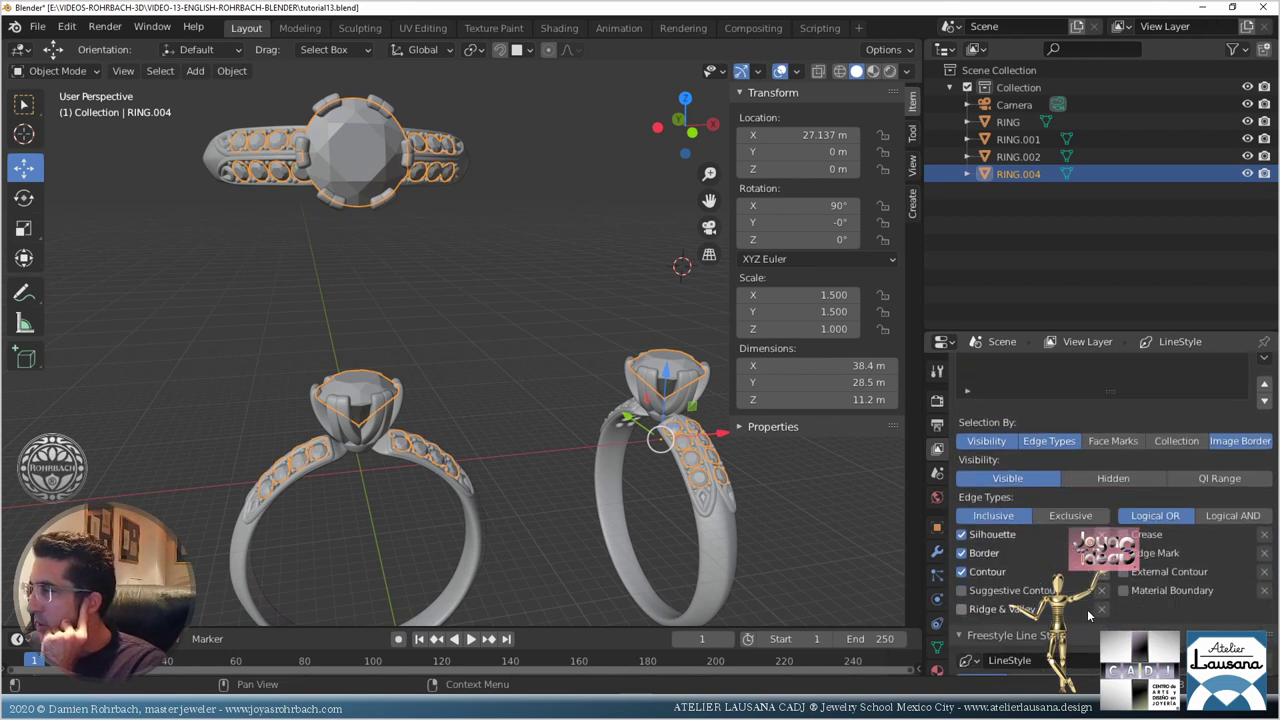
pyautogui.click(961, 590)
pyautogui.click(962, 609)
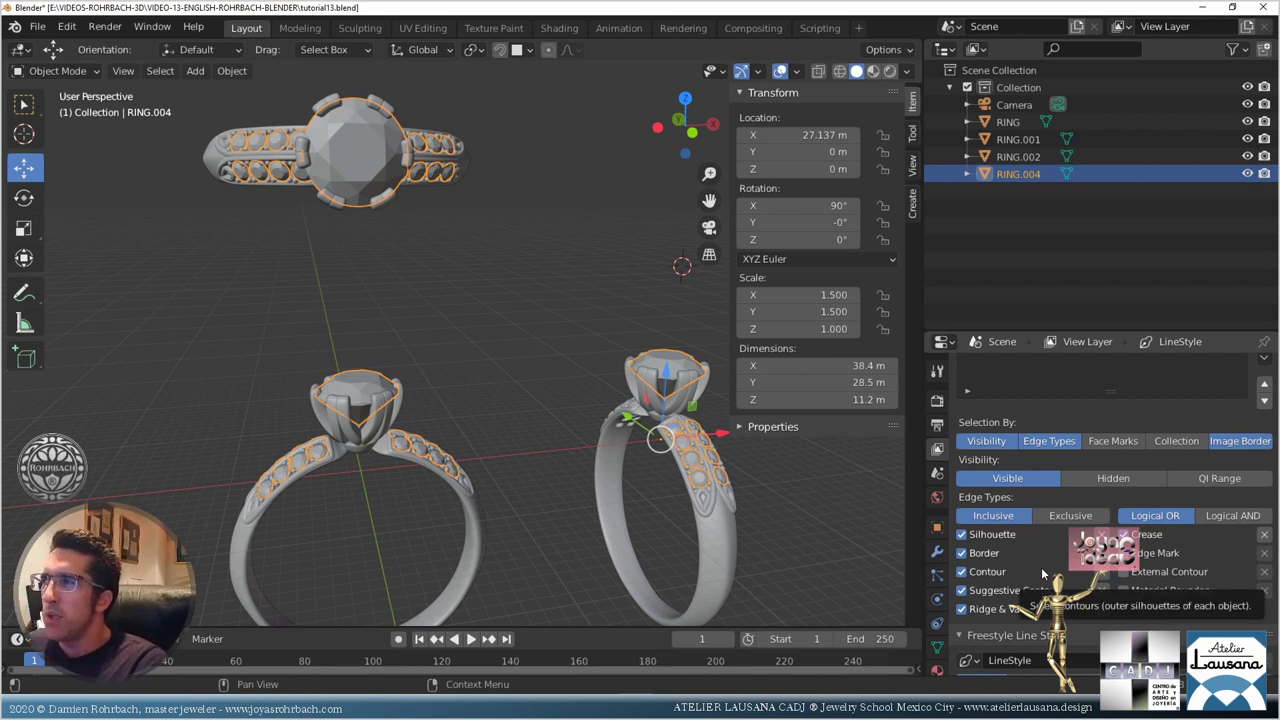
pyautogui.scroll(5, 1041, 567)
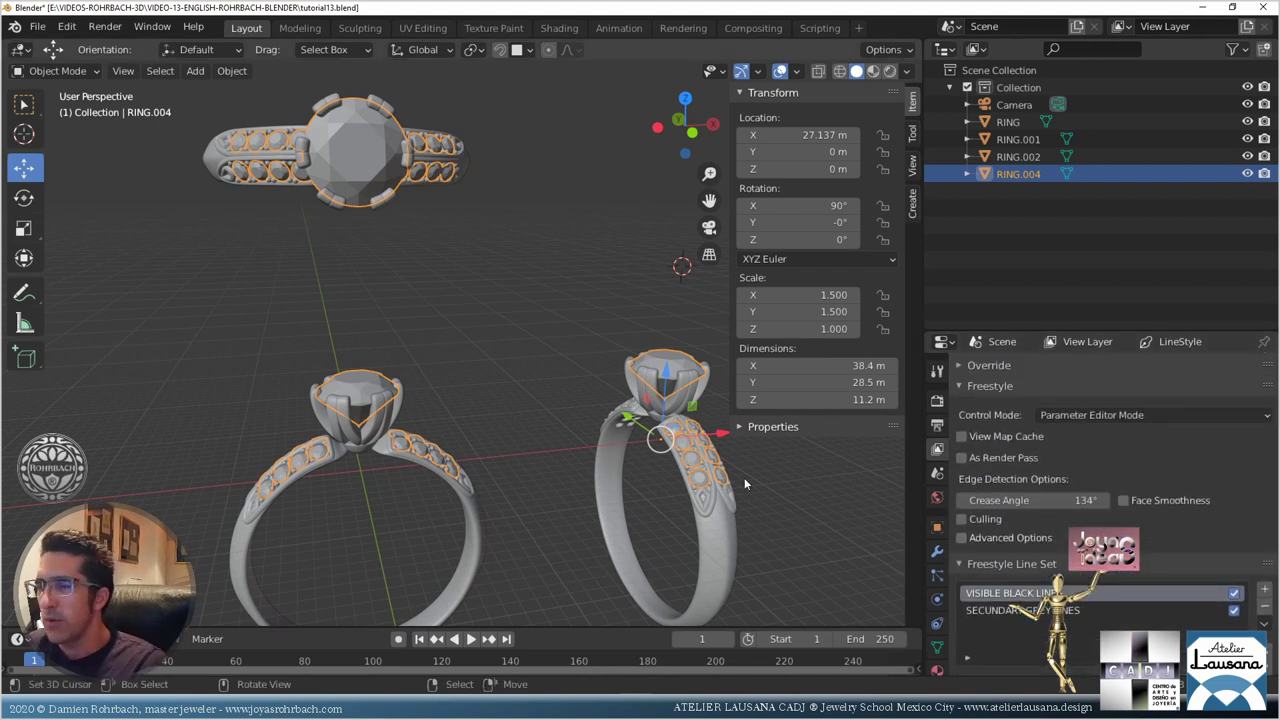
pyautogui.hotkey('ctrl', 's')
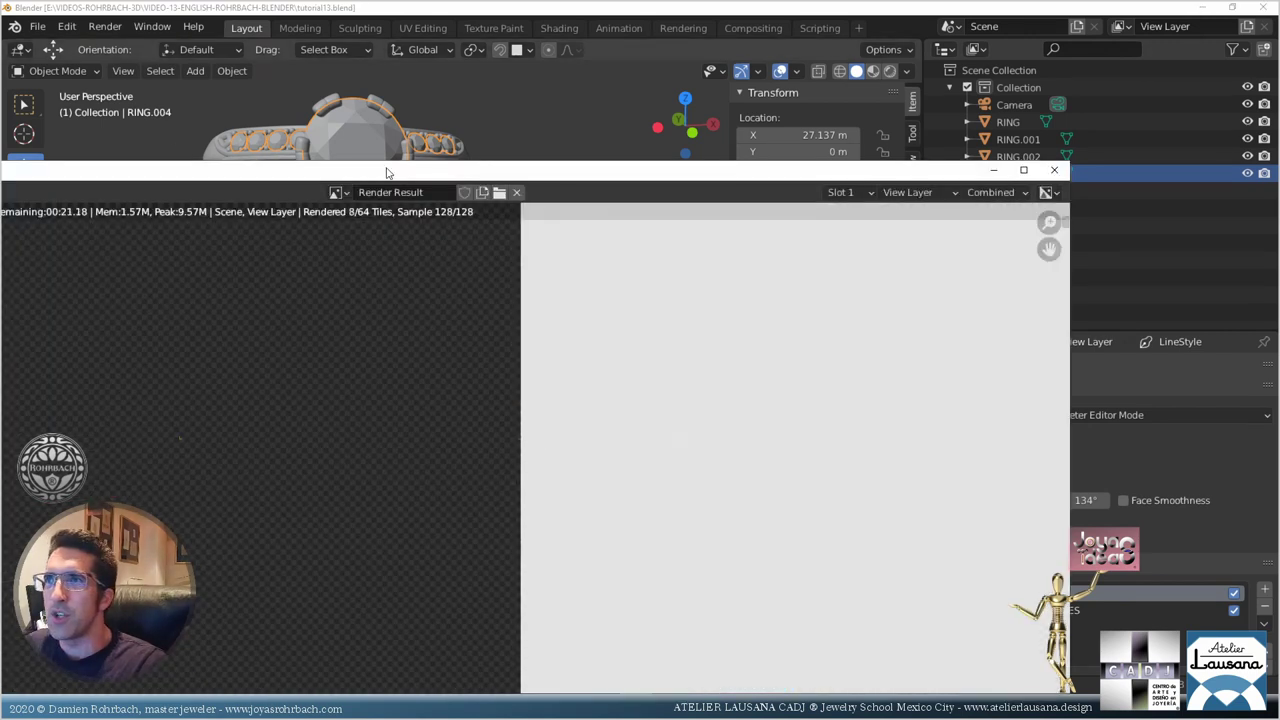
# Step: Render the image with the added edge types, review the ring's three full views, and close the render
pyautogui.doubleClick(388, 173)
pyautogui.scroll(-5, 671, 371)
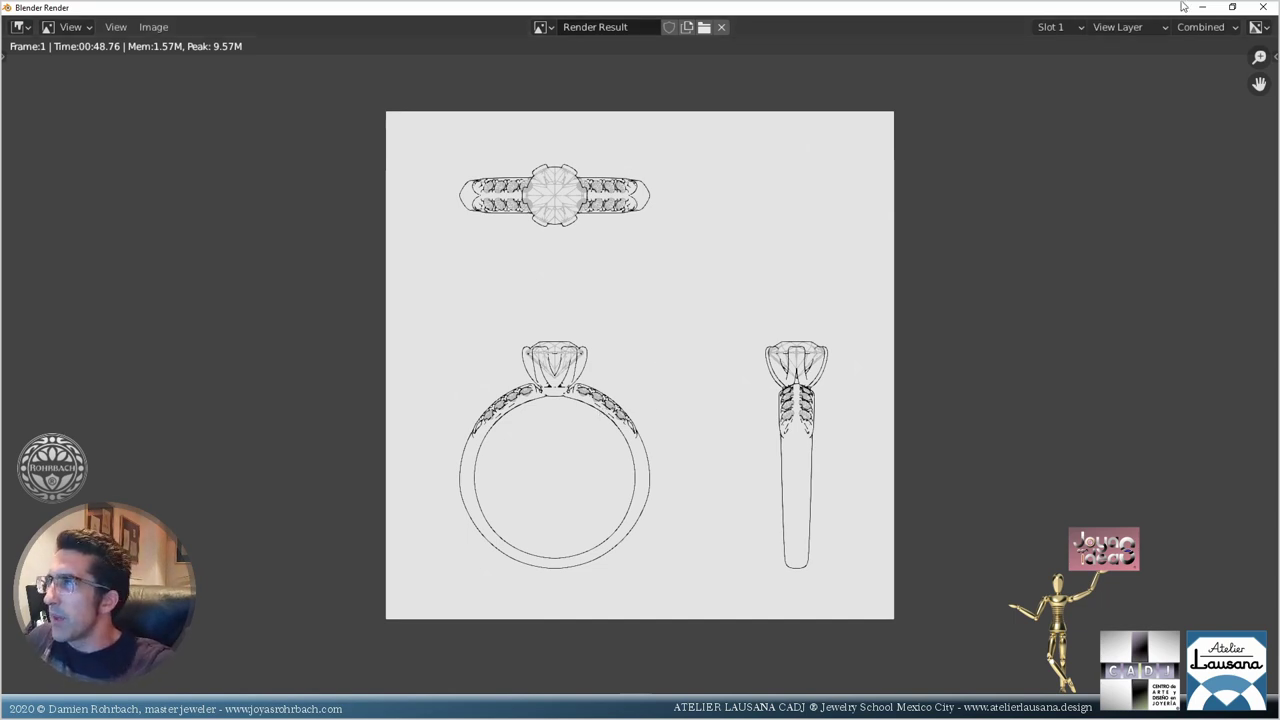
pyautogui.click(1263, 7)
# Step: Set the Freestyle crease angle to 172° and save the file
pyautogui.click(1090, 503)
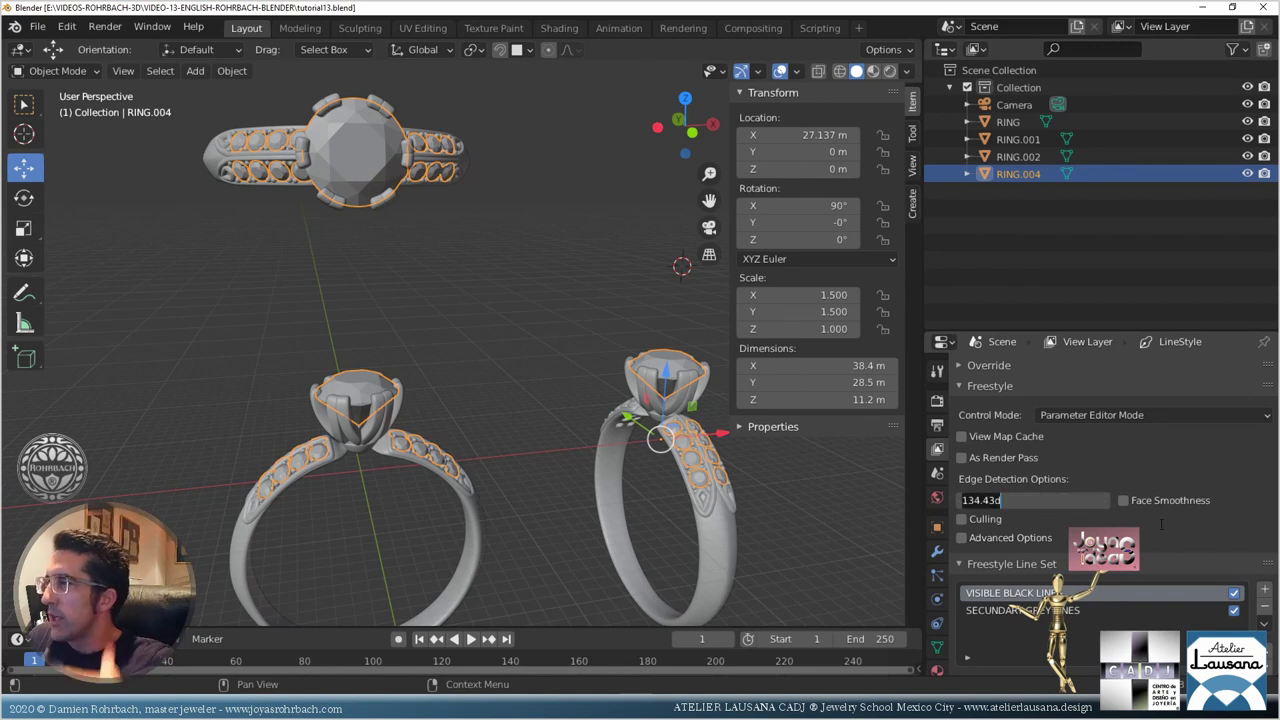
pyautogui.write('17')
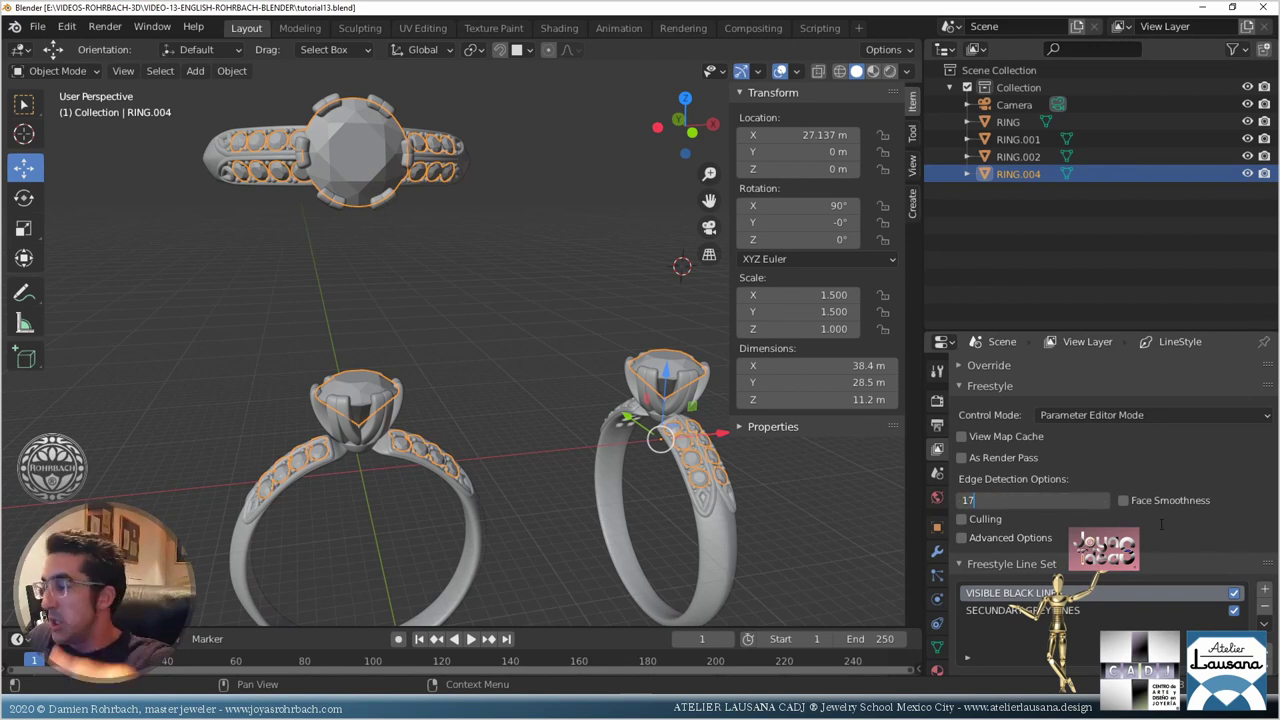
pyautogui.write('2')
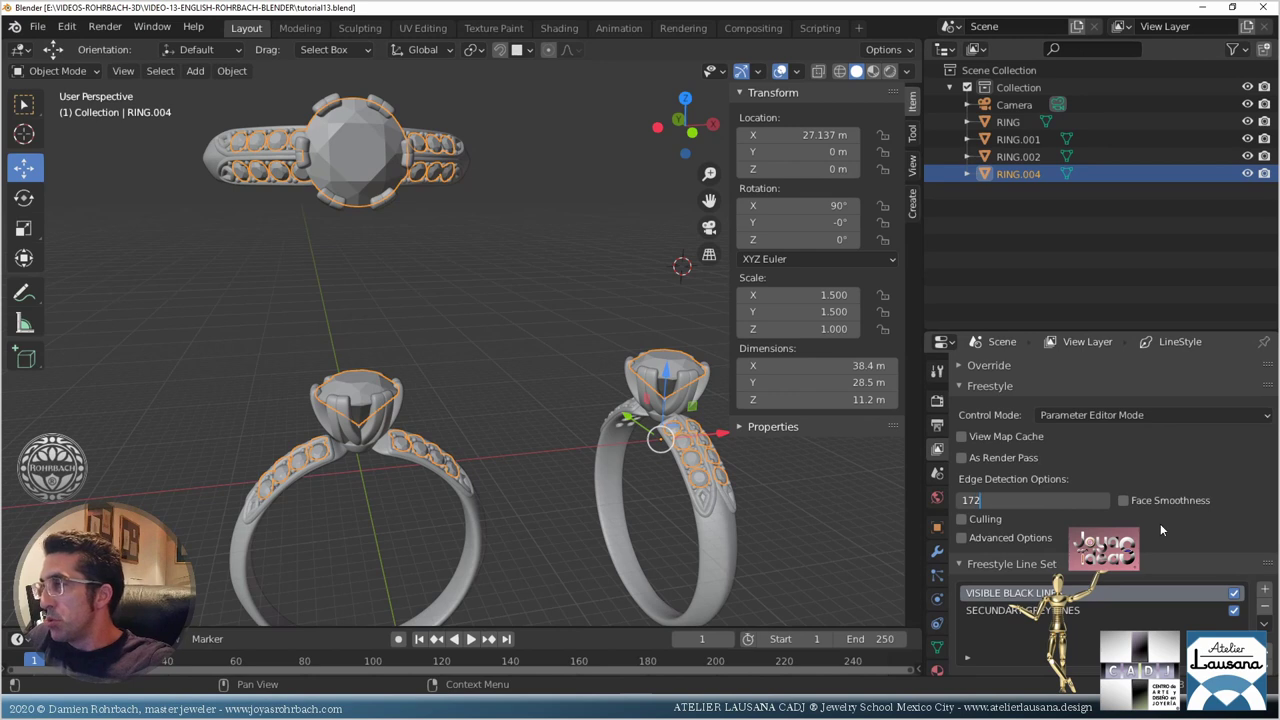
pyautogui.press('Return')
pyautogui.hotkey('ctrl', 's')
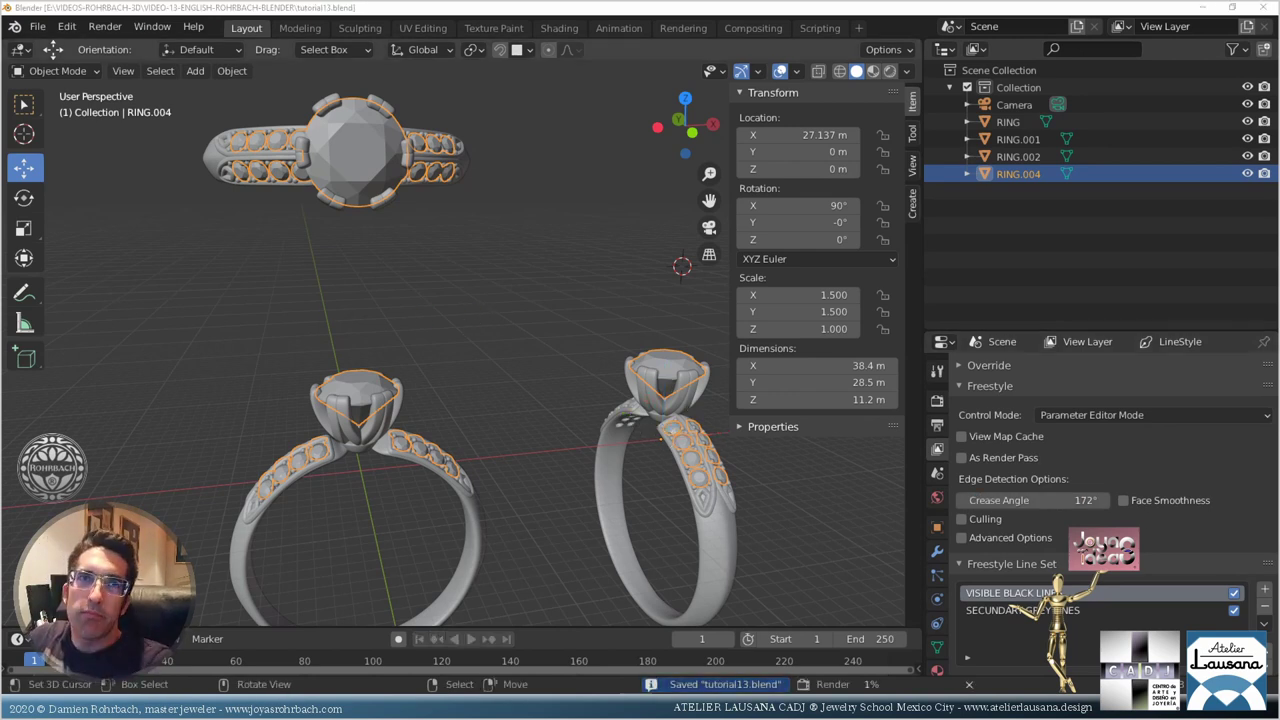
# Step: Render the image with the new crease angle and inspect the line density in the ring's top, front and side views
pyautogui.press('F12')
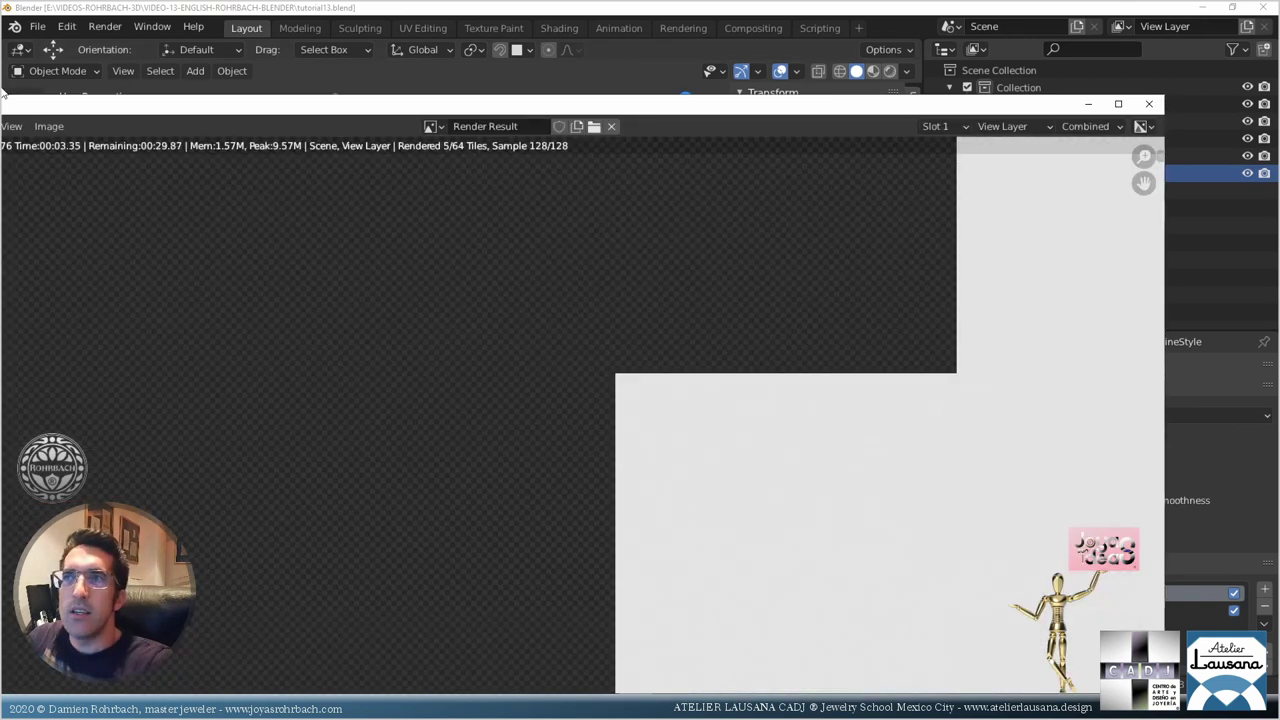
pyautogui.doubleClick(394, 104)
pyautogui.scroll(-4, 561, 343)
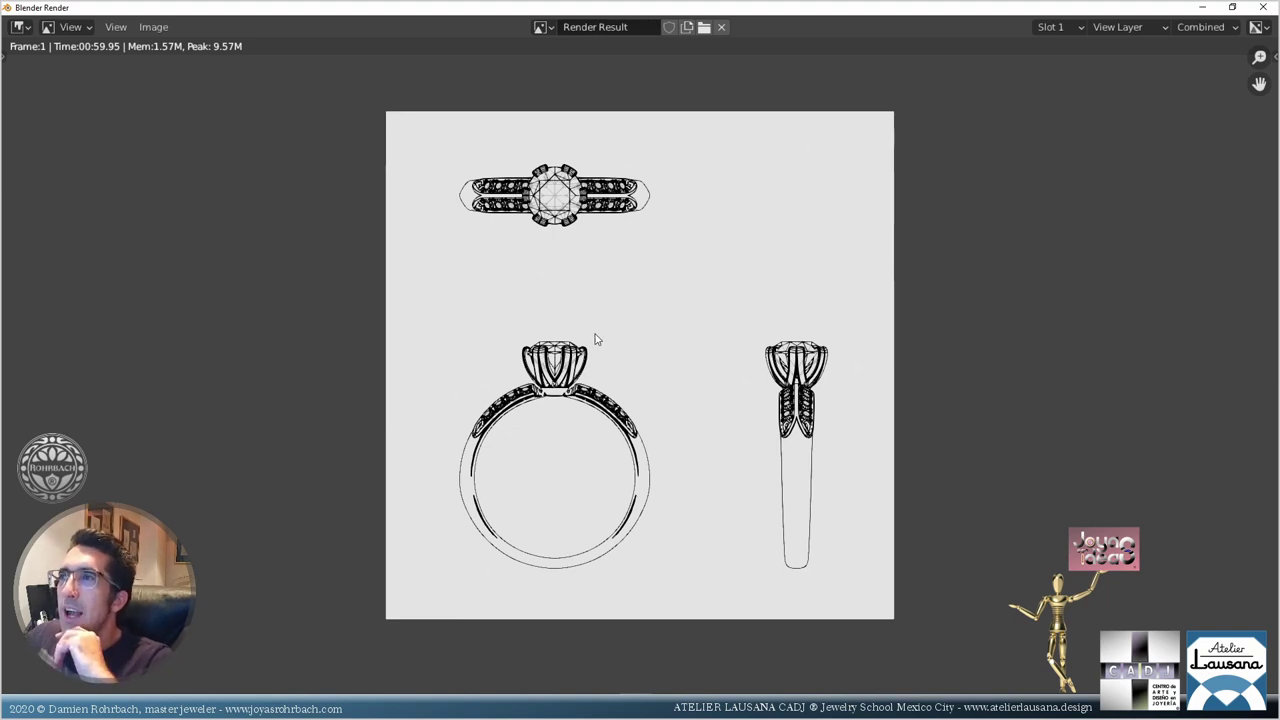
pyautogui.scroll(4, 599, 339)
pyautogui.moveTo(431, 175); pyautogui.dragTo(611, 578, button='middle')
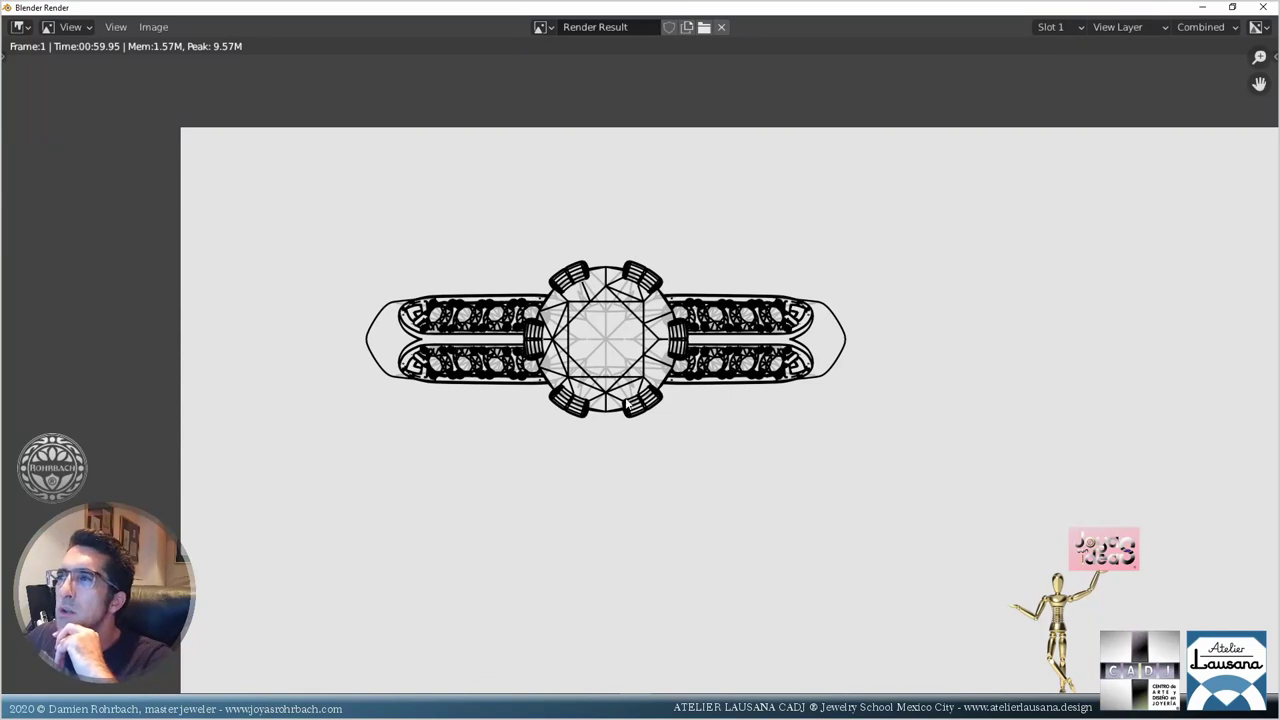
pyautogui.scroll(2, 615, 339)
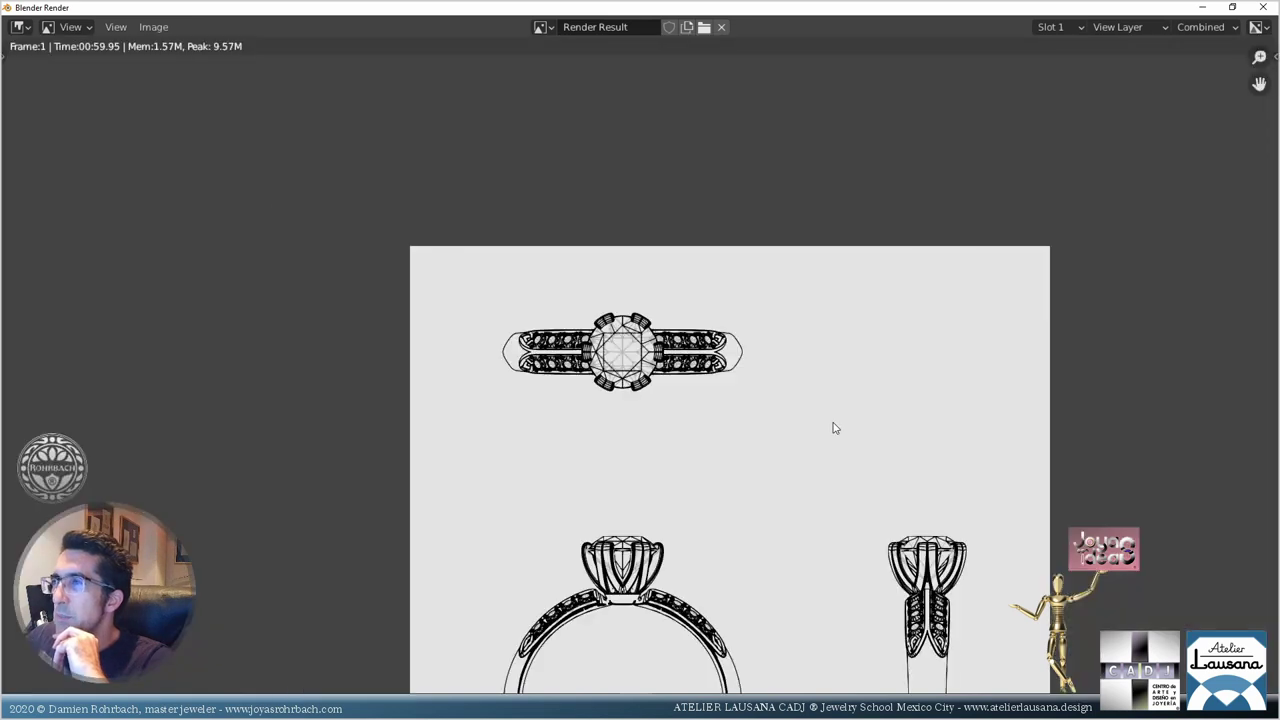
pyautogui.scroll(-5, 832, 426)
pyautogui.moveTo(808, 475); pyautogui.dragTo(711, 289, button='middle')
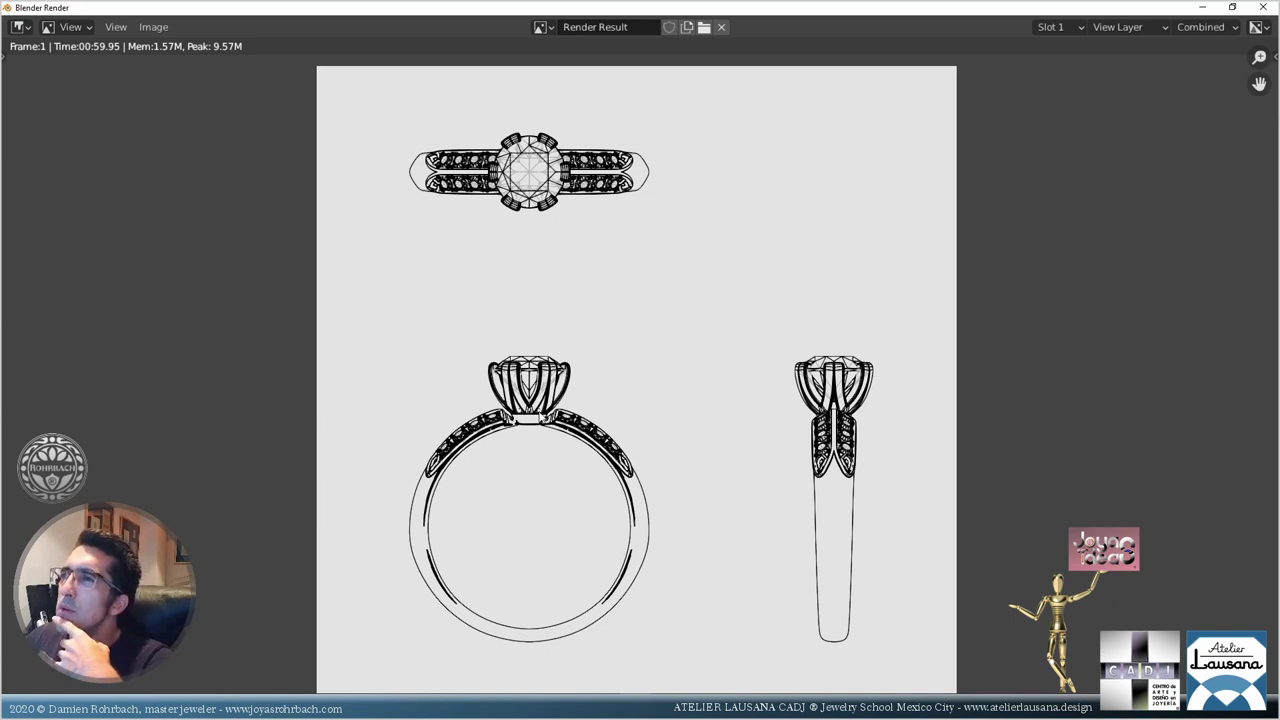
# Step: Inspect the stone settings in the render's front and side views up close, close the render and save the file
pyautogui.scroll(4, 534, 420)
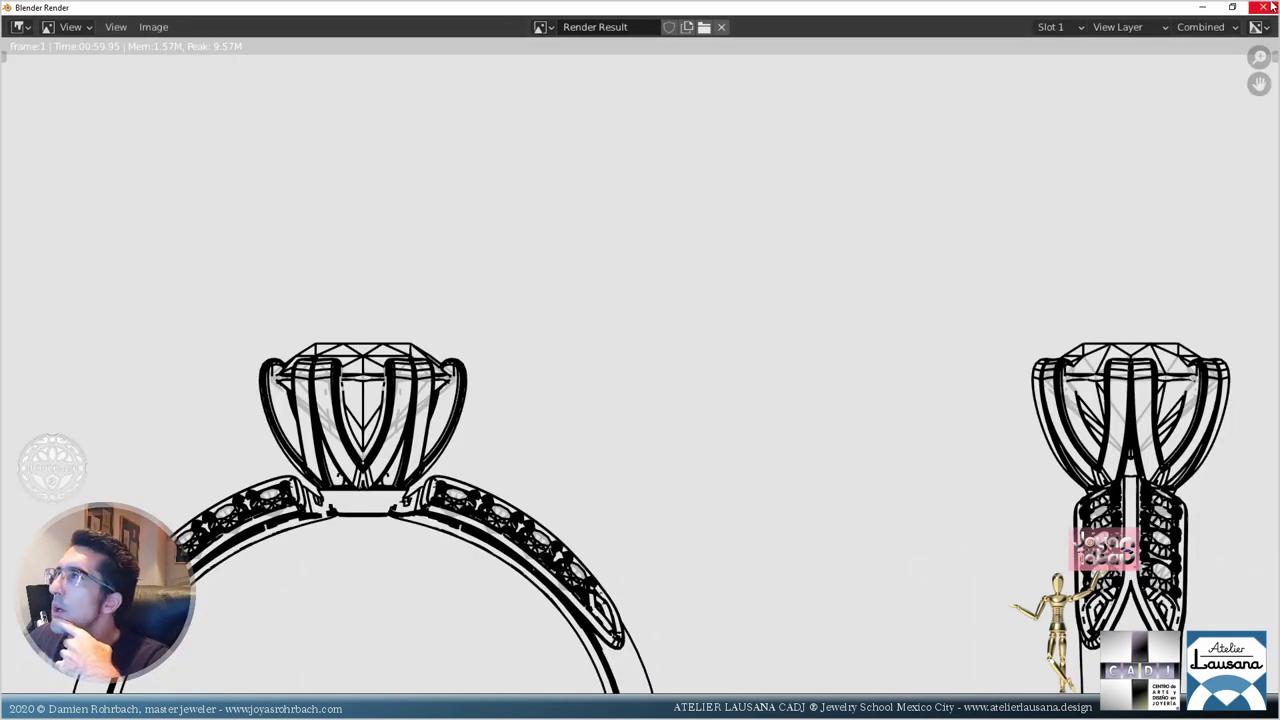
pyautogui.click(1267, 7)
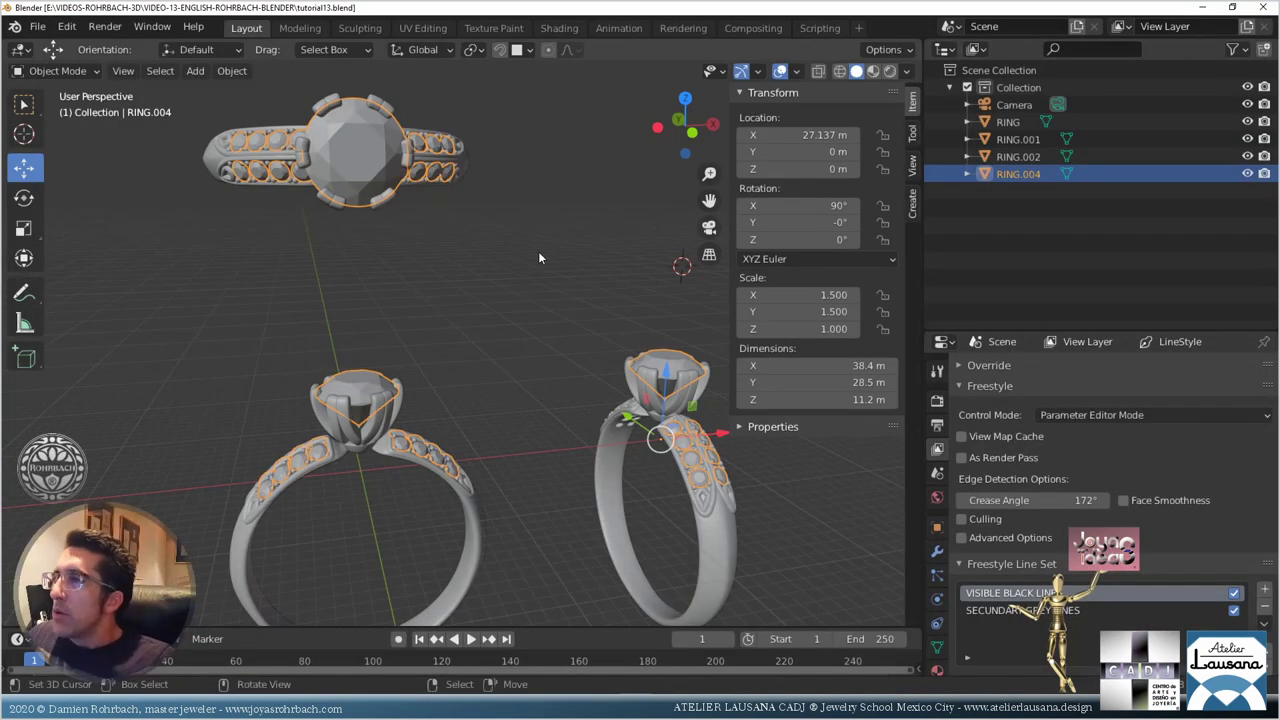
pyautogui.hotkey('ctrl', 's')
# Step: Add a plane aligned to the front view at the 3D cursor and scale it up to about 17.9 m square
pyautogui.scroll(-5, 496, 305)
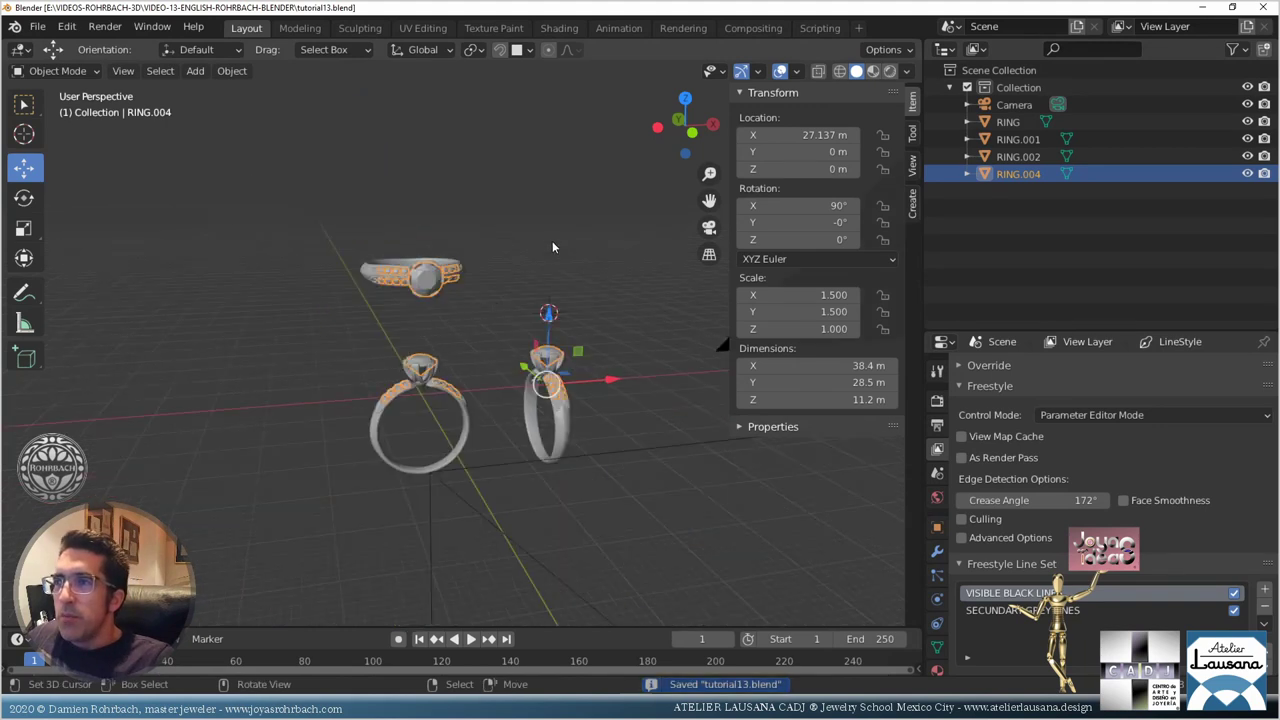
pyautogui.press('KP_1')
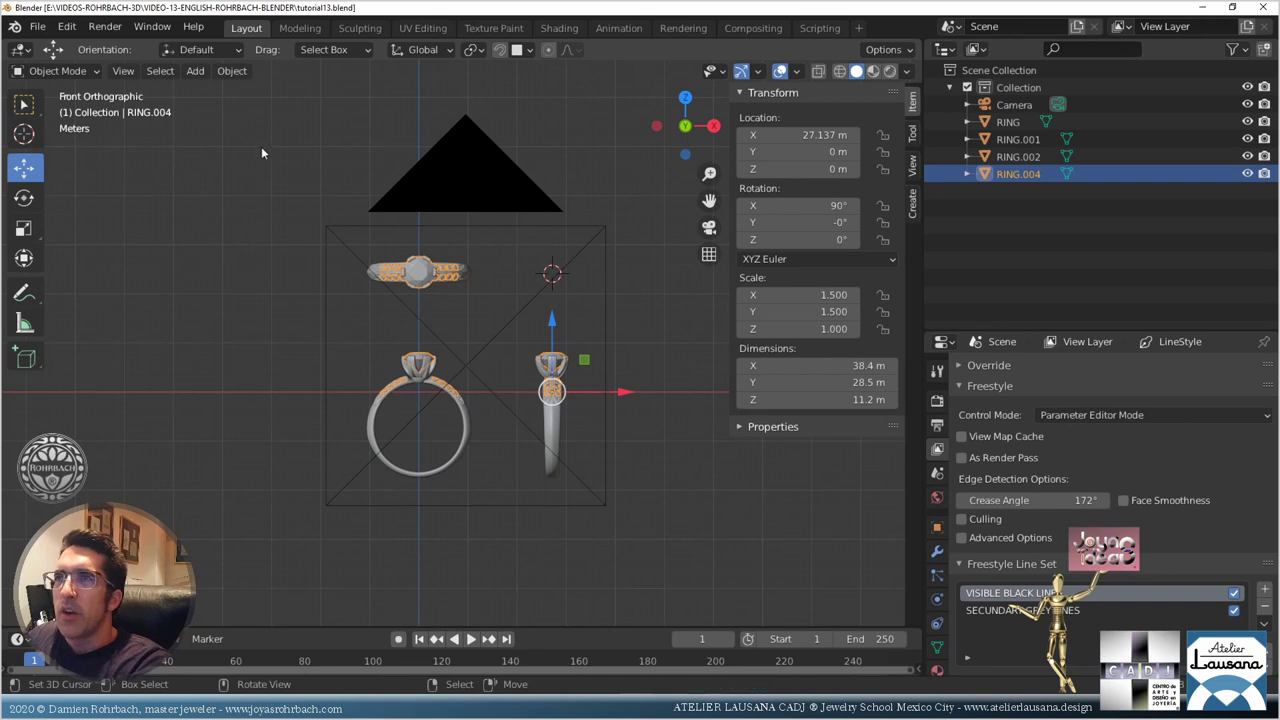
pyautogui.click(196, 72)
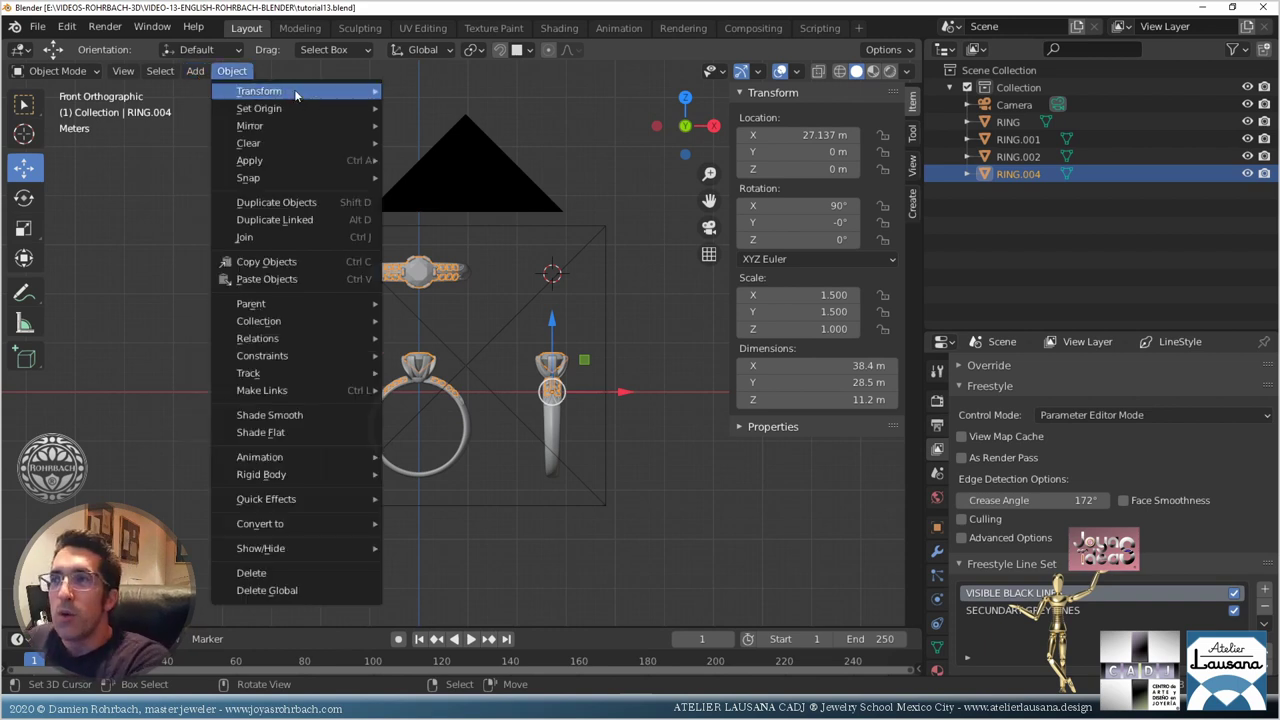
pyautogui.click(195, 71)
pyautogui.moveTo(209, 92)
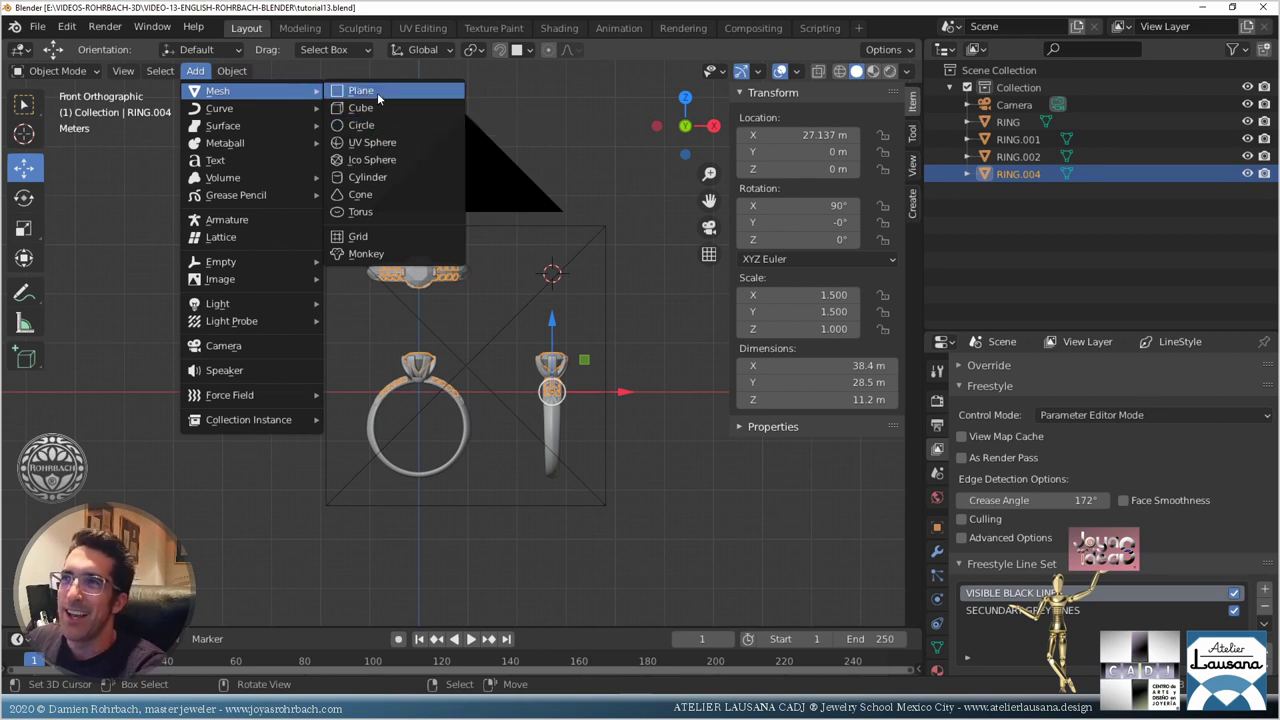
pyautogui.click(377, 92)
pyautogui.click(222, 500)
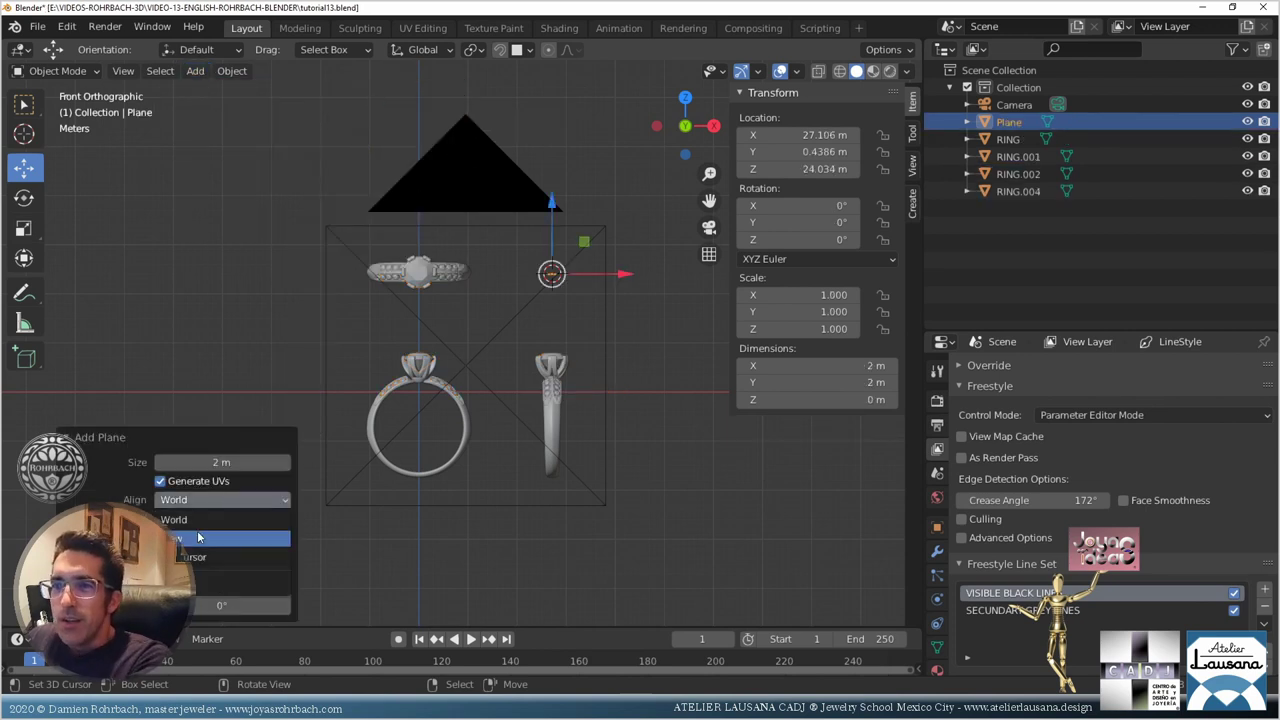
pyautogui.click(195, 534)
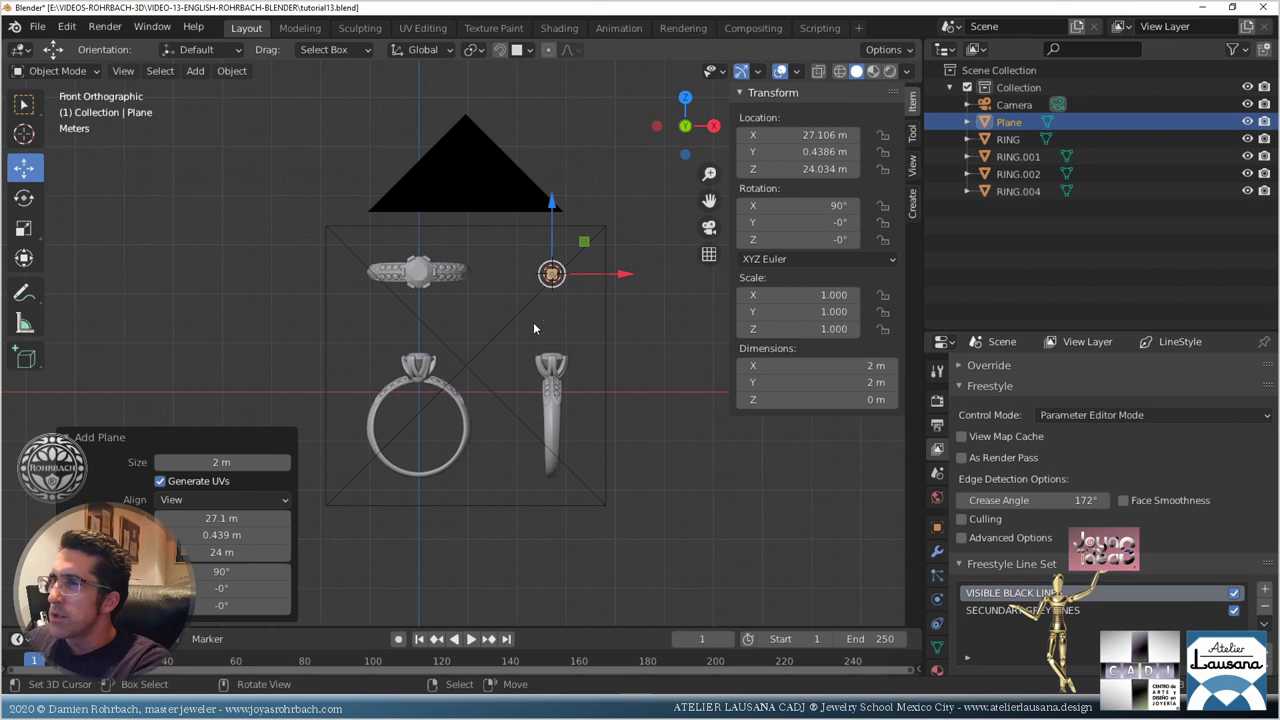
pyautogui.press('s')
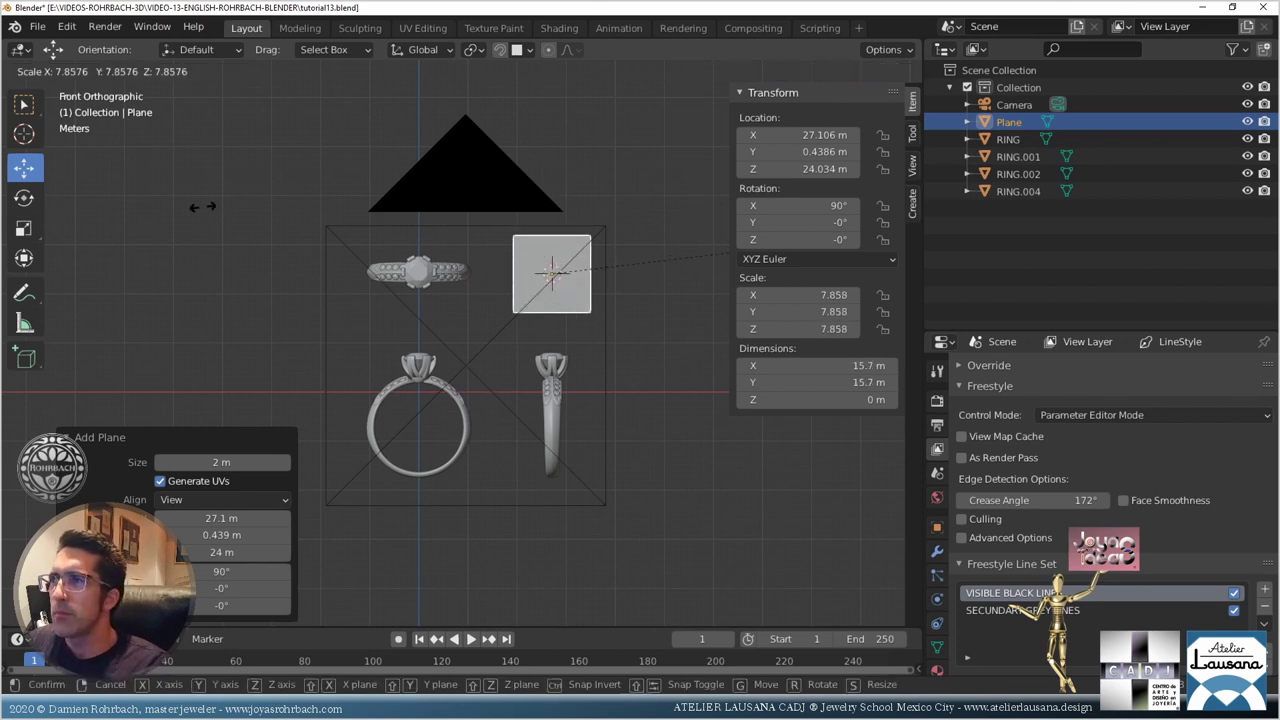
pyautogui.click(281, 201)
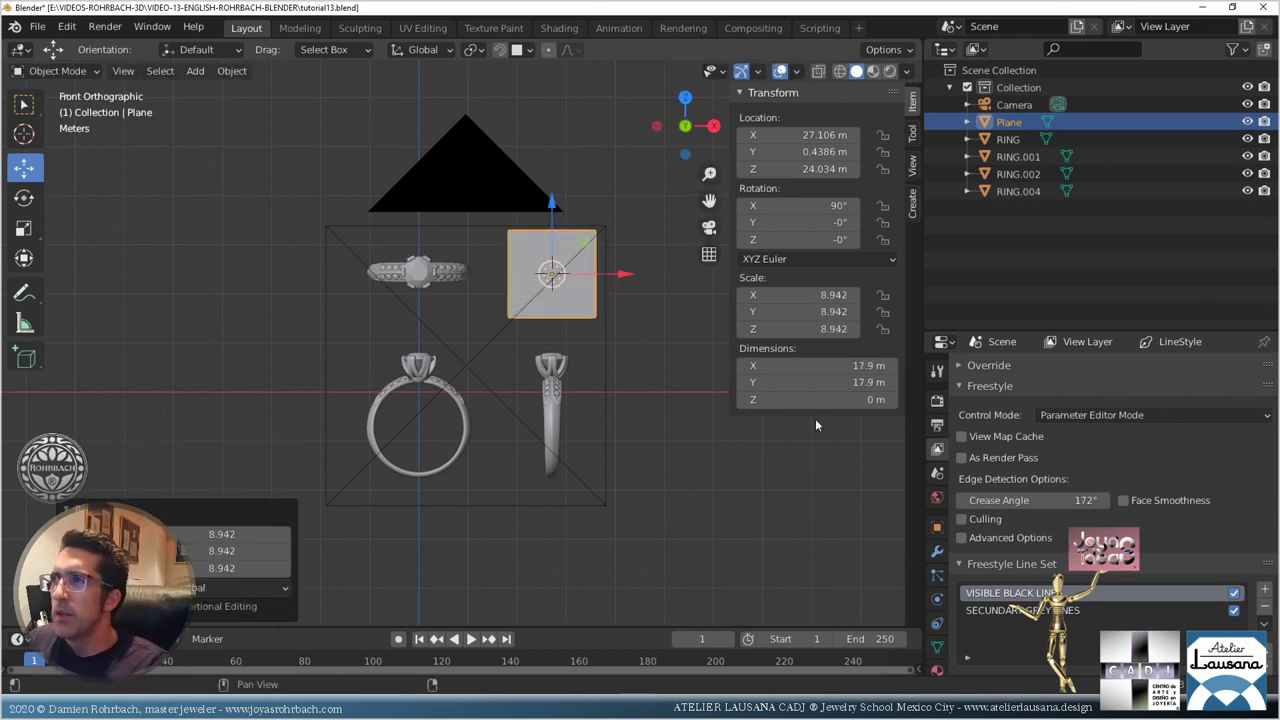
# Step: Create a new material named BRAND on the plane and save the file
pyautogui.click(937, 669)
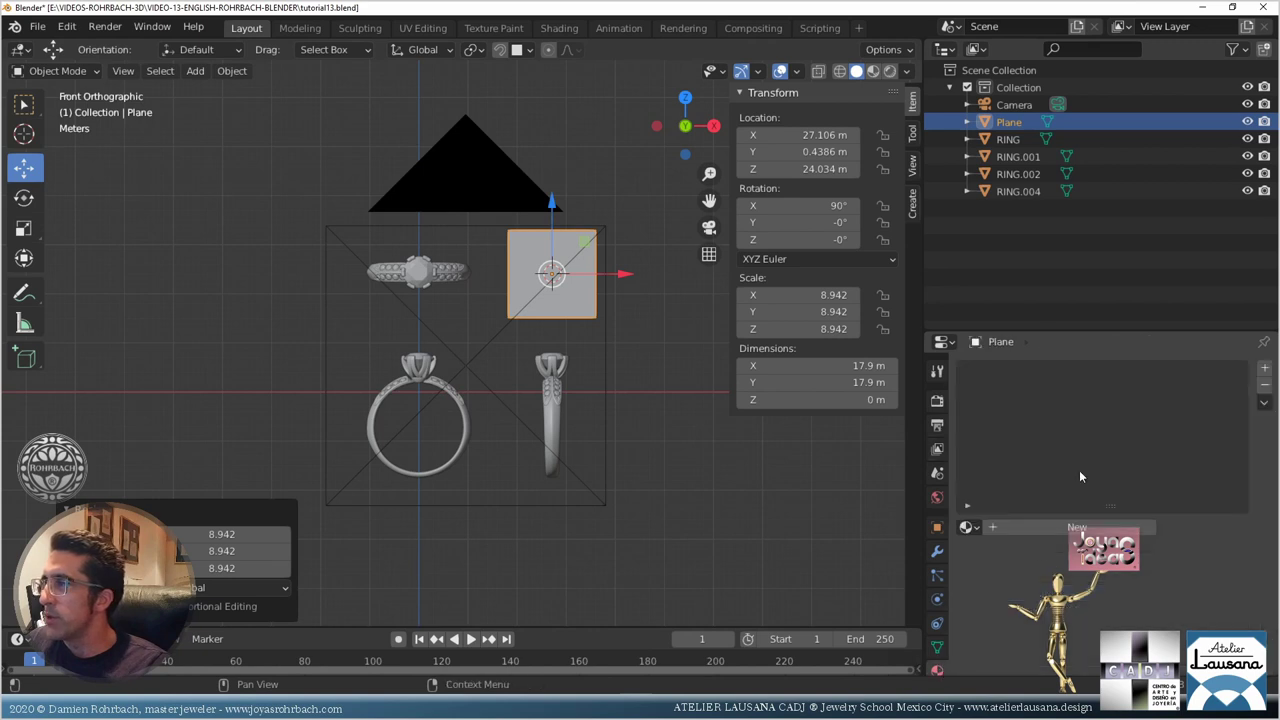
pyautogui.click(1077, 527)
pyautogui.doubleClick(1030, 527)
pyautogui.write('BRAND')
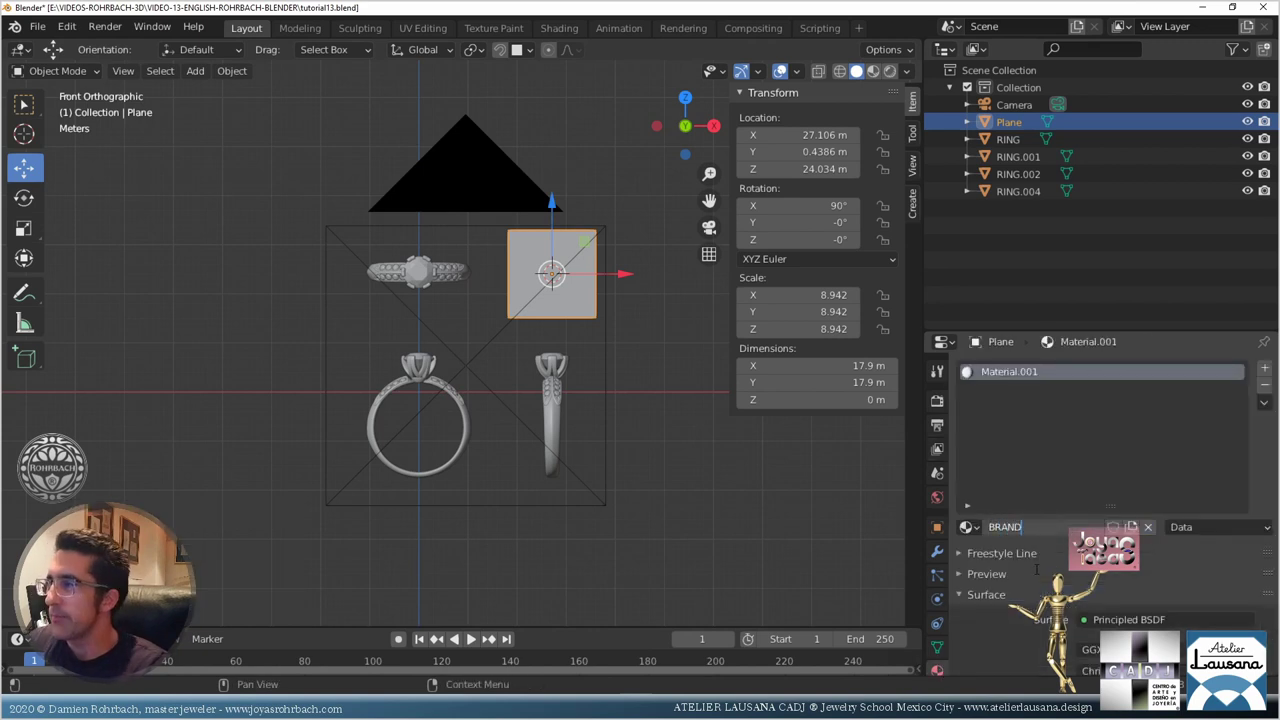
pyautogui.press('Return')
pyautogui.hotkey('ctrl', 's')
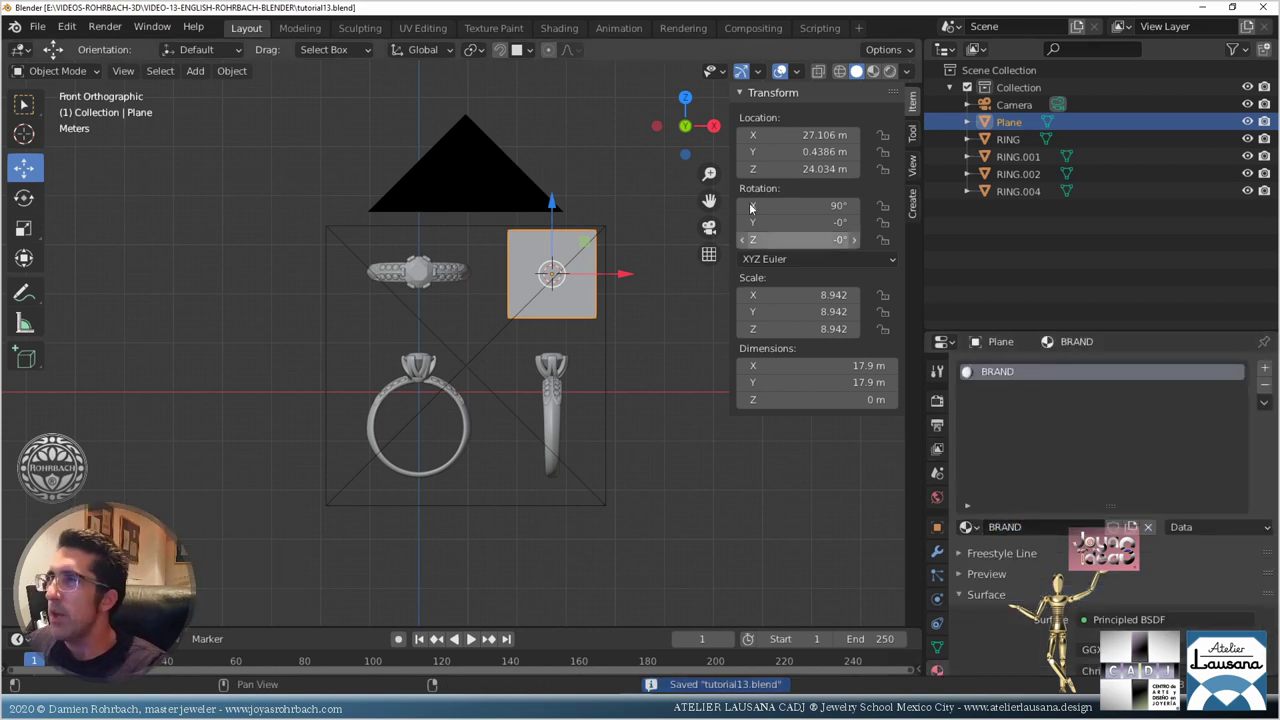
# Step: Open the Shading workspace and delete the Metal Material and Material Output nodes of the WHITE GOLD material
pyautogui.click(559, 27)
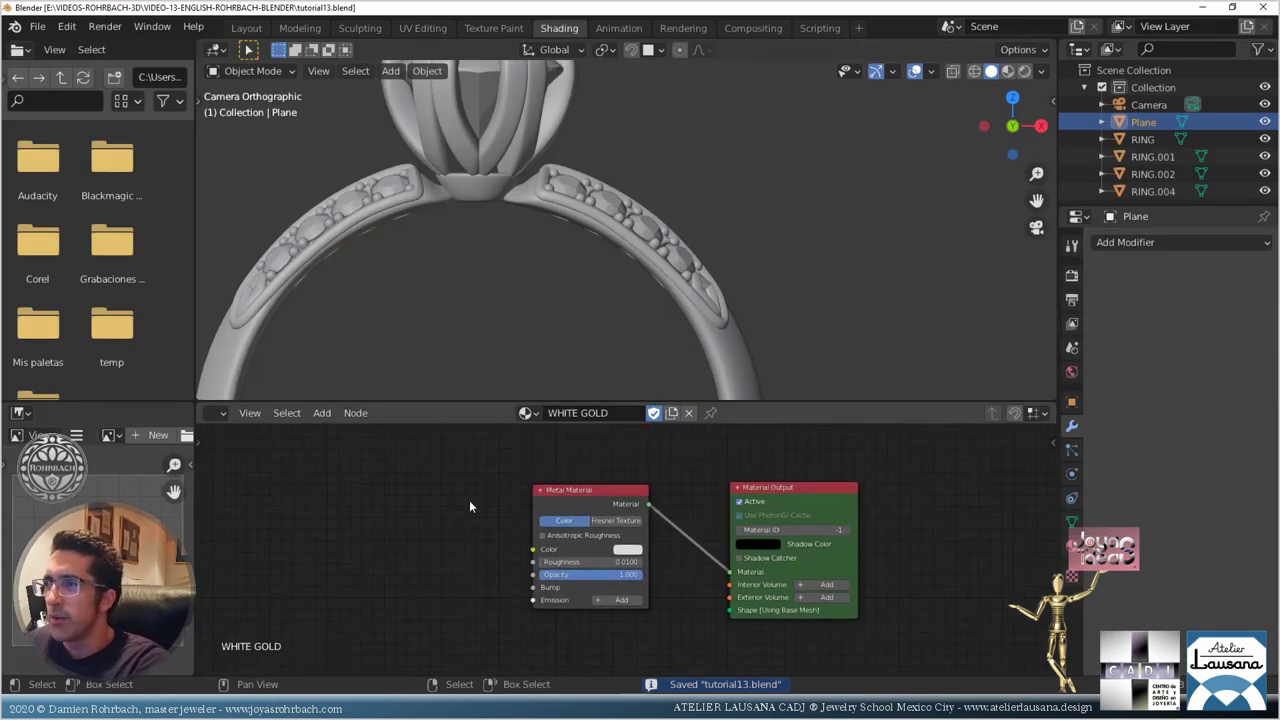
pyautogui.click(606, 506)
pyautogui.press('Delete')
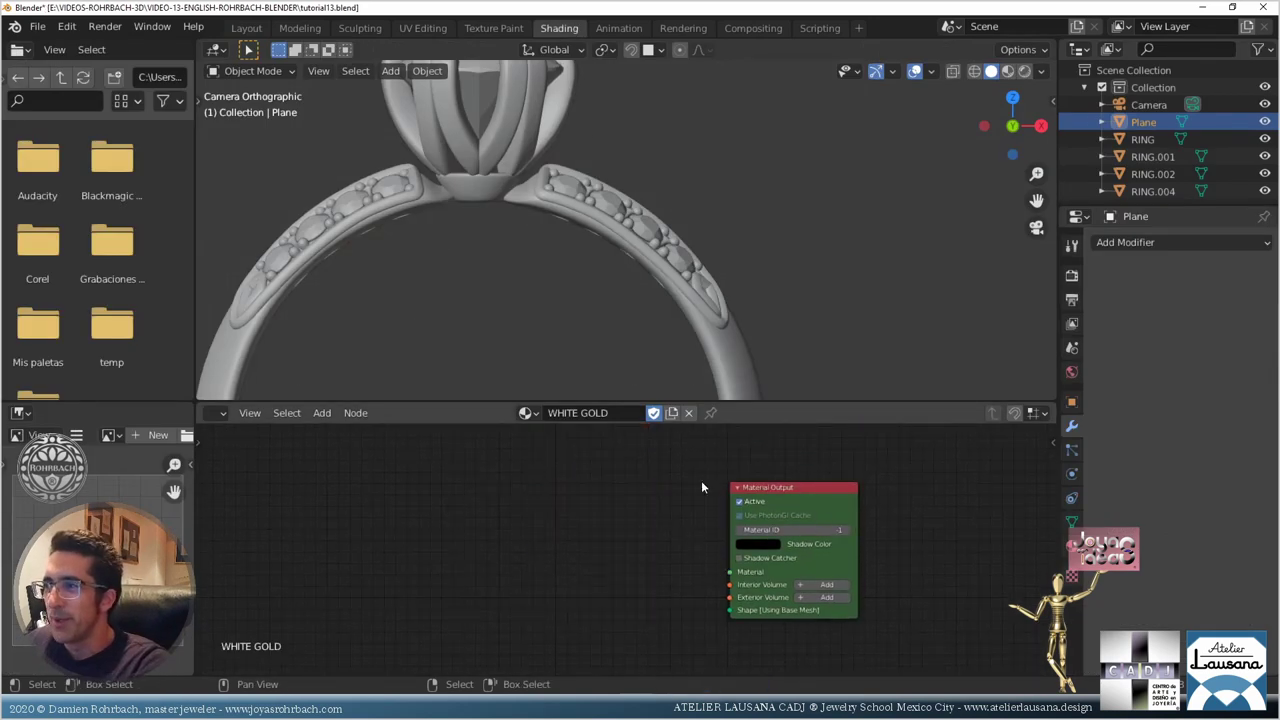
pyautogui.click(822, 496)
pyautogui.press('Delete')
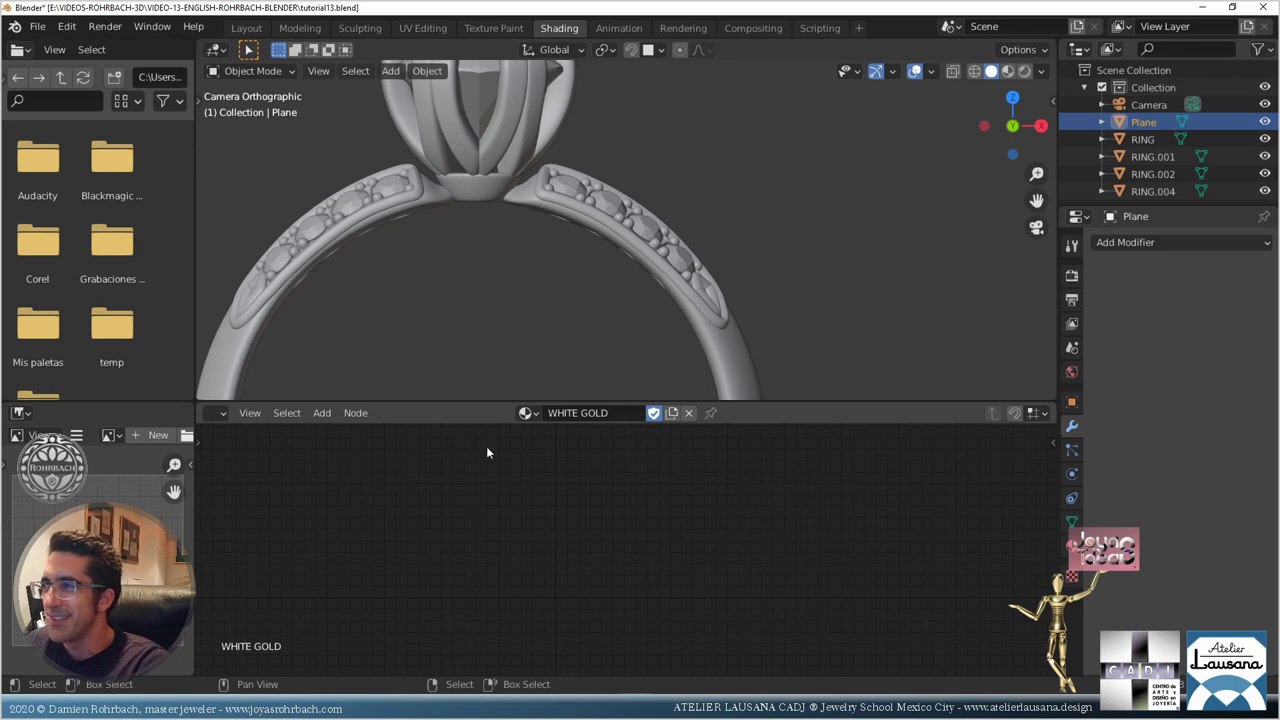
# Step: Switch the node area to the Shader Editor for the BRAND material and save the file
pyautogui.click(218, 413)
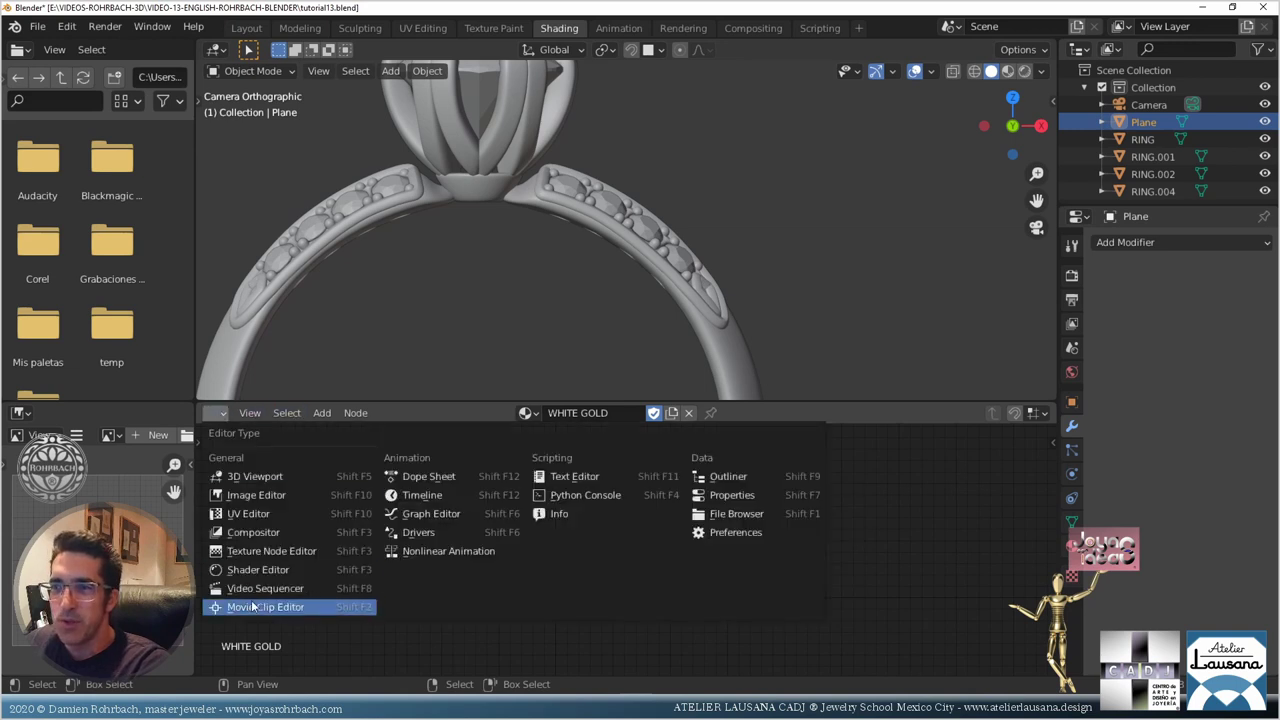
pyautogui.click(286, 571)
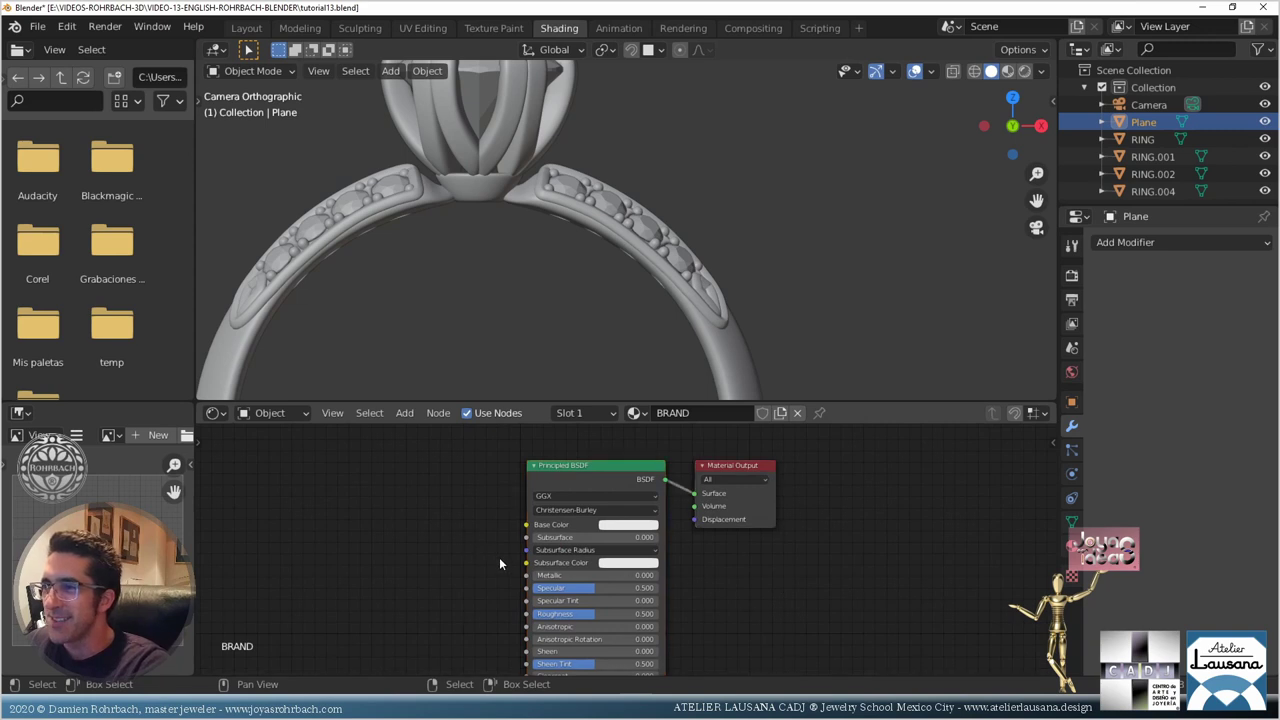
pyautogui.hotkey('ctrl', 's')
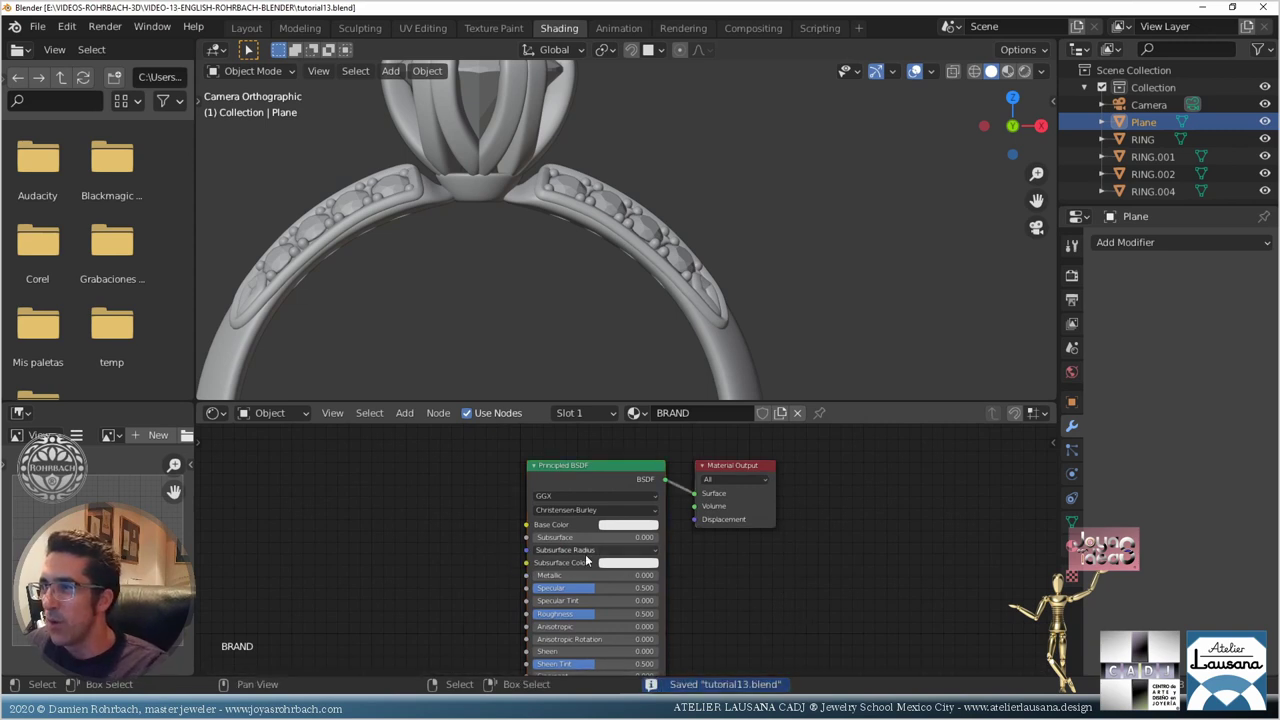
# Step: Add a Texture Coordinate node and connect its Generated output to the Base Color of the Principled BSDF
pyautogui.click(404, 413)
pyautogui.moveTo(430, 455)
pyautogui.click(560, 439)
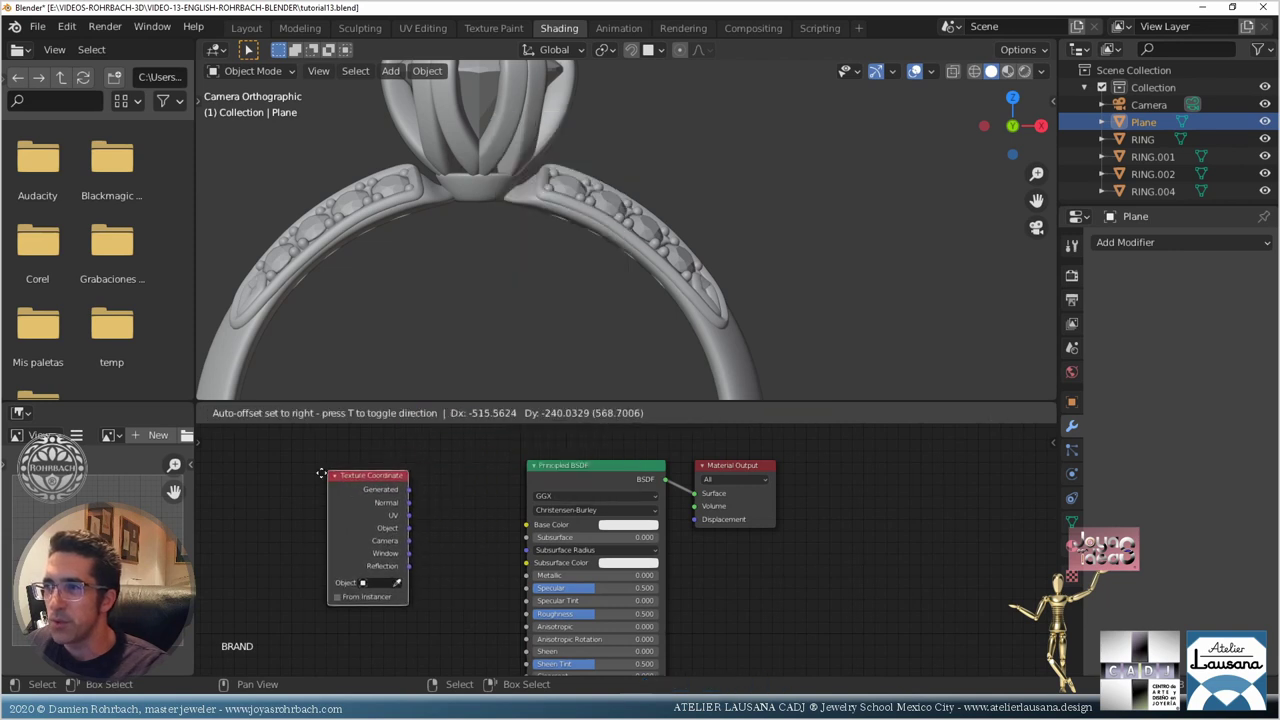
pyautogui.click(318, 476)
pyautogui.moveTo(402, 492); pyautogui.dragTo(528, 520)
# Step: Insert an Image Texture node with vignette.png between Texture Coordinate and Principled BSDF, and space the nodes apart
pyautogui.click(412, 413)
pyautogui.moveTo(444, 510)
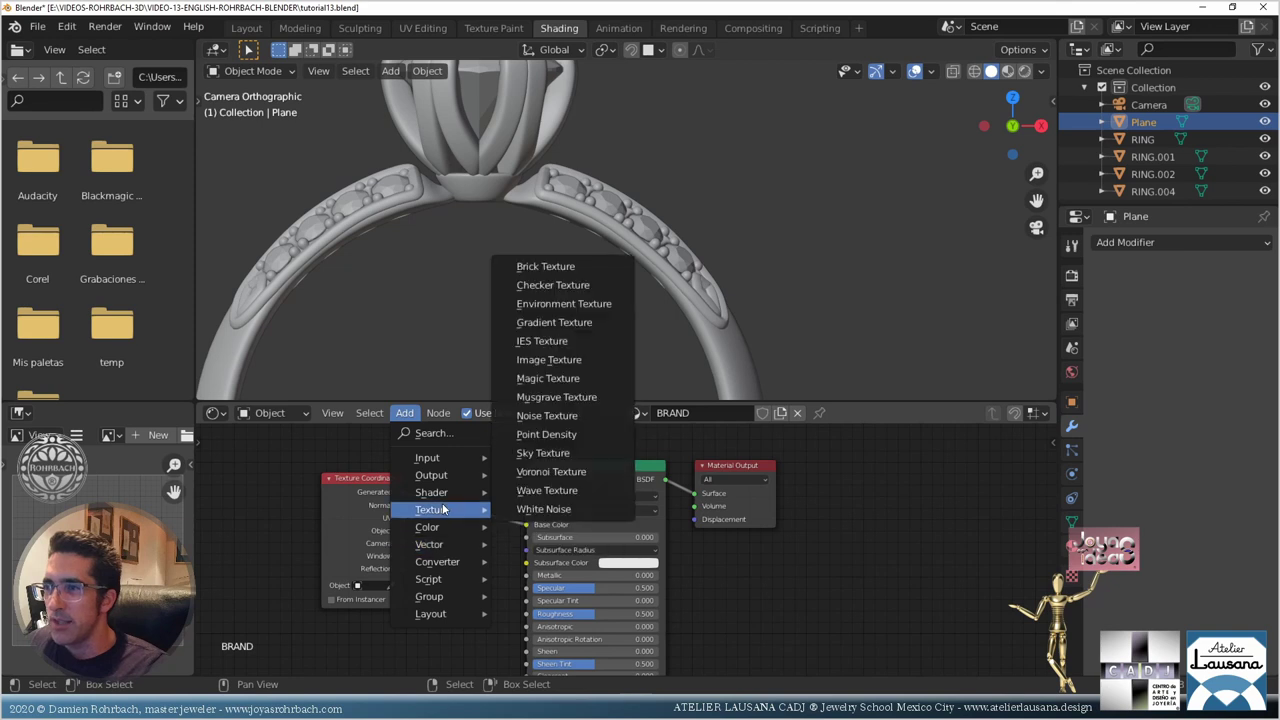
pyautogui.click(548, 359)
pyautogui.click(448, 483)
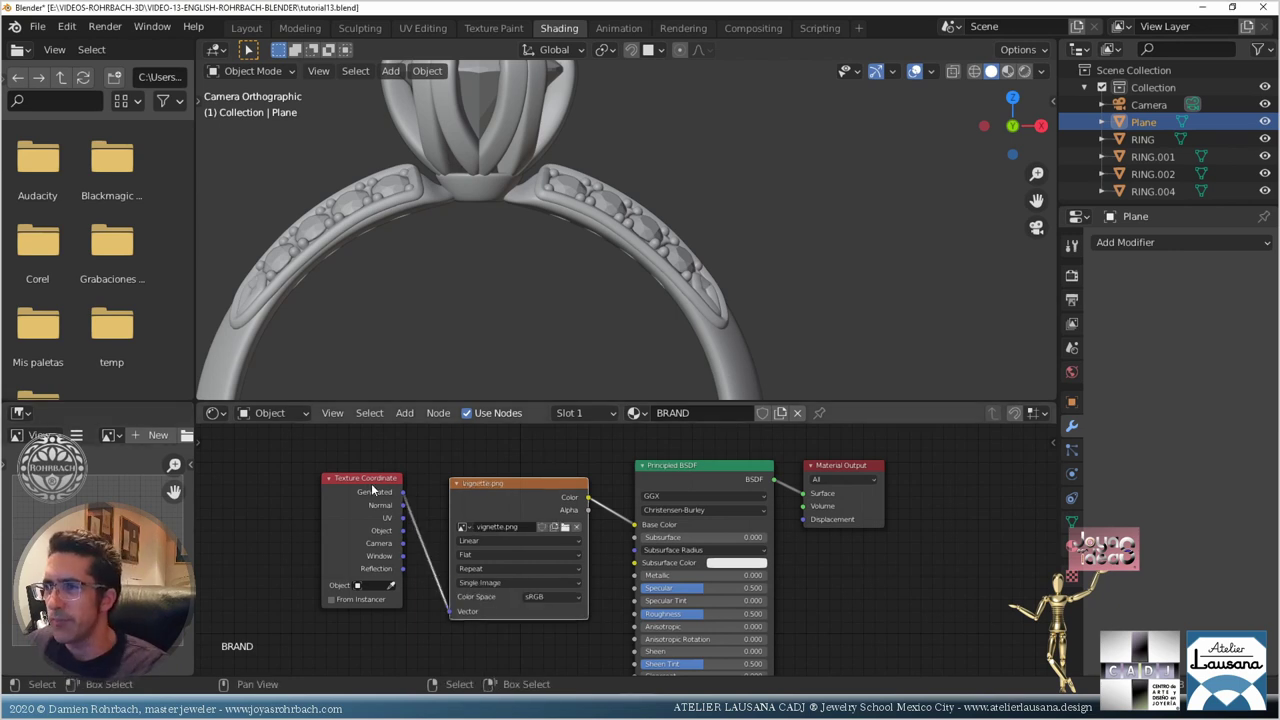
pyautogui.moveTo(368, 481); pyautogui.dragTo(311, 485)
# Step: Save the file, preview the branded plane in rendered shading and enlarge it by a factor of about 1.12
pyautogui.scroll(-5, 522, 296)
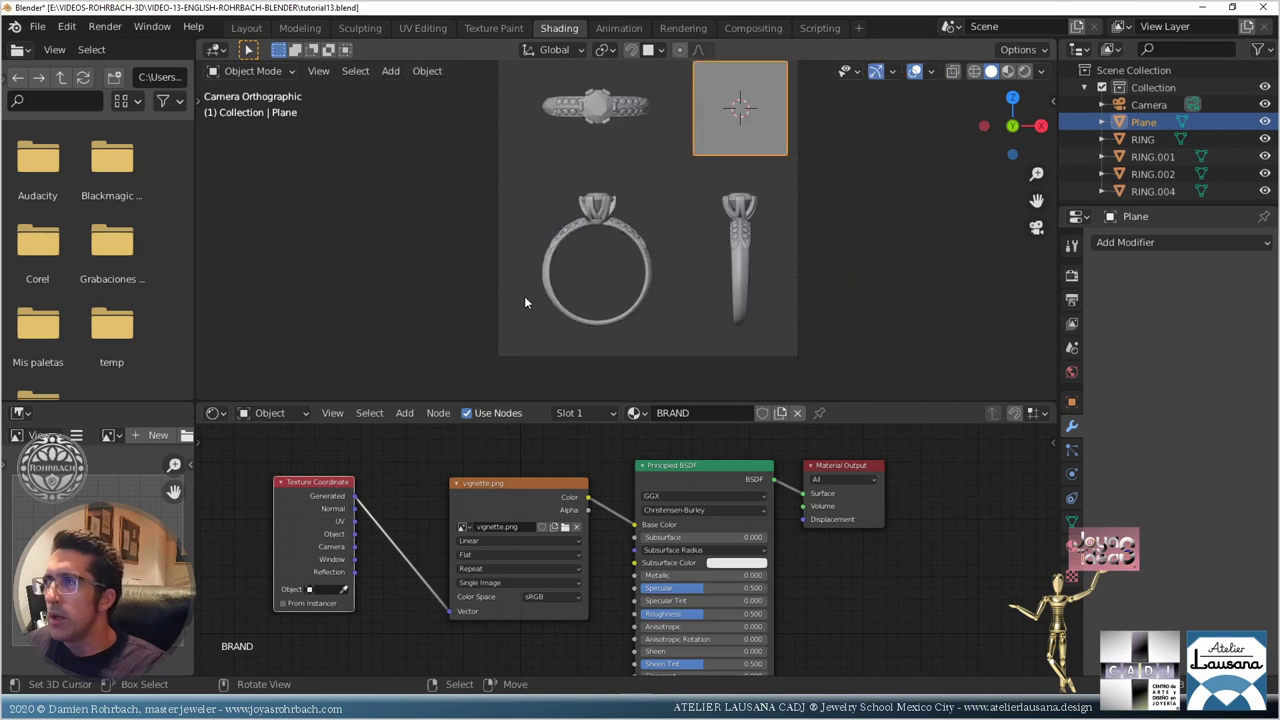
pyautogui.keyDown('shift'); pyautogui.moveTo(768, 218); pyautogui.dragTo(694, 317, button='middle'); pyautogui.keyUp('shift')
pyautogui.scroll(3, 694, 317)
pyautogui.hotkey('ctrl', 's')
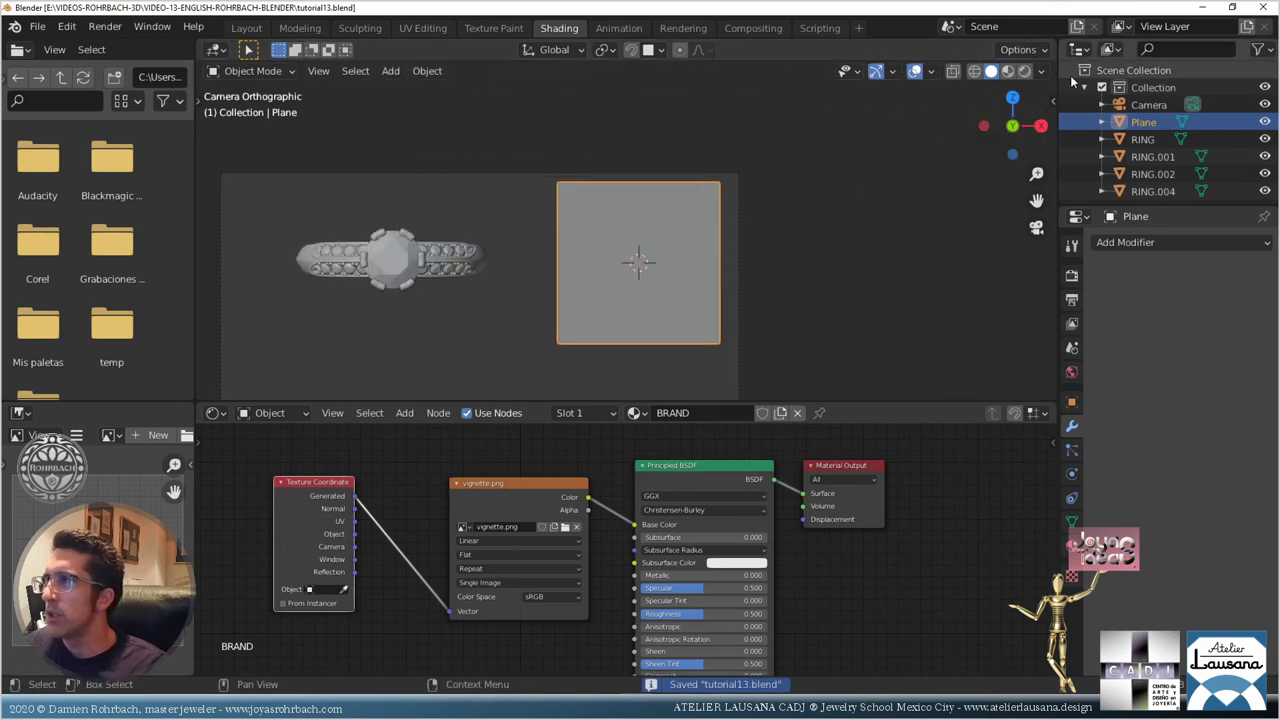
pyautogui.click(1025, 71)
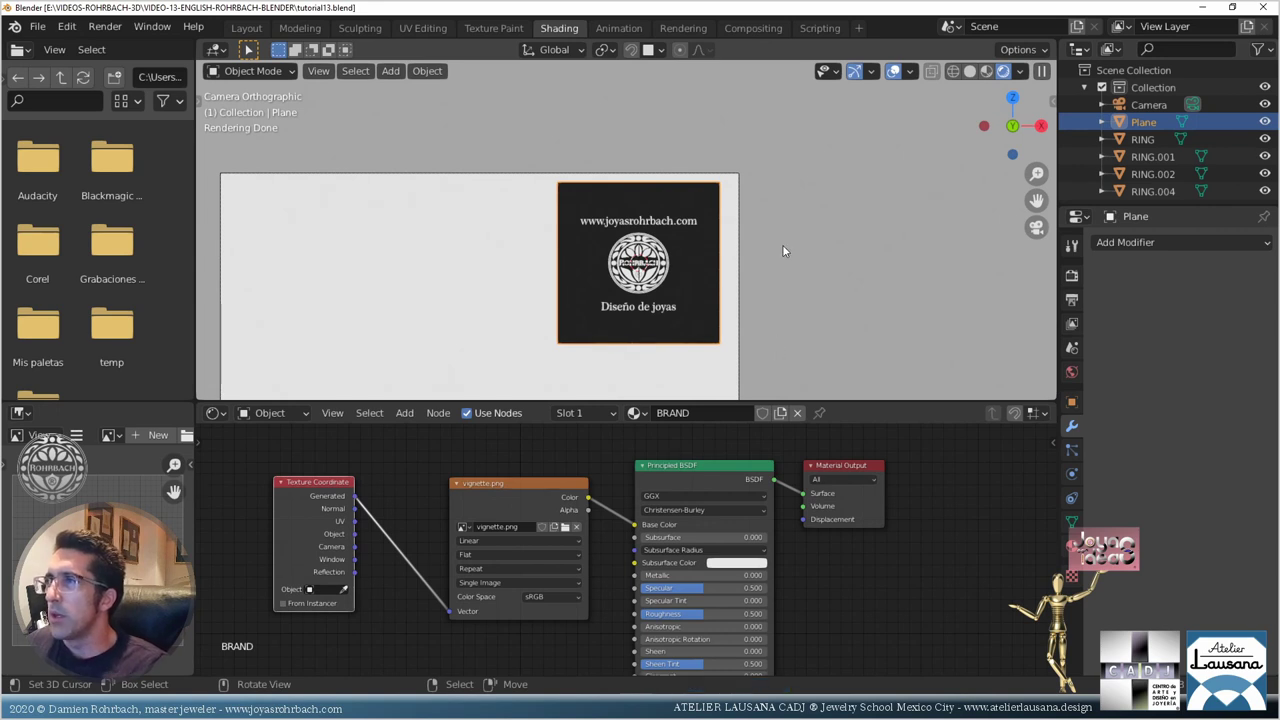
pyautogui.press('s')
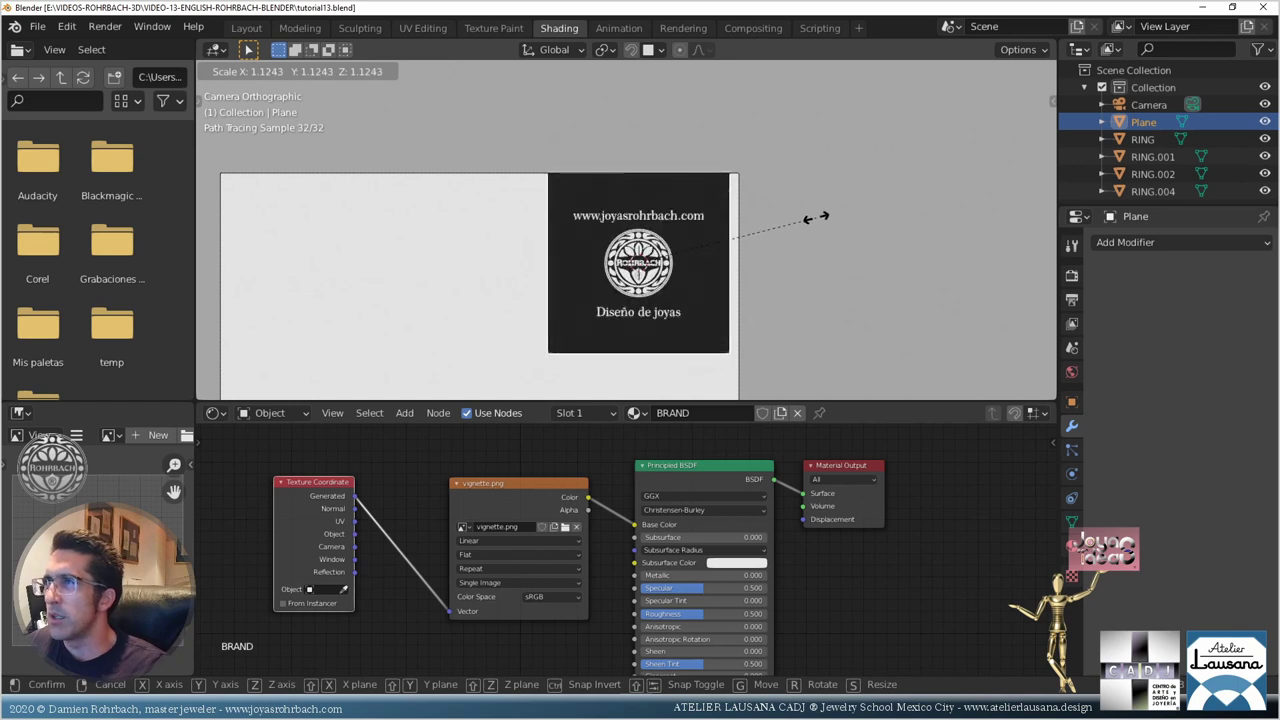
pyautogui.click(816, 217)
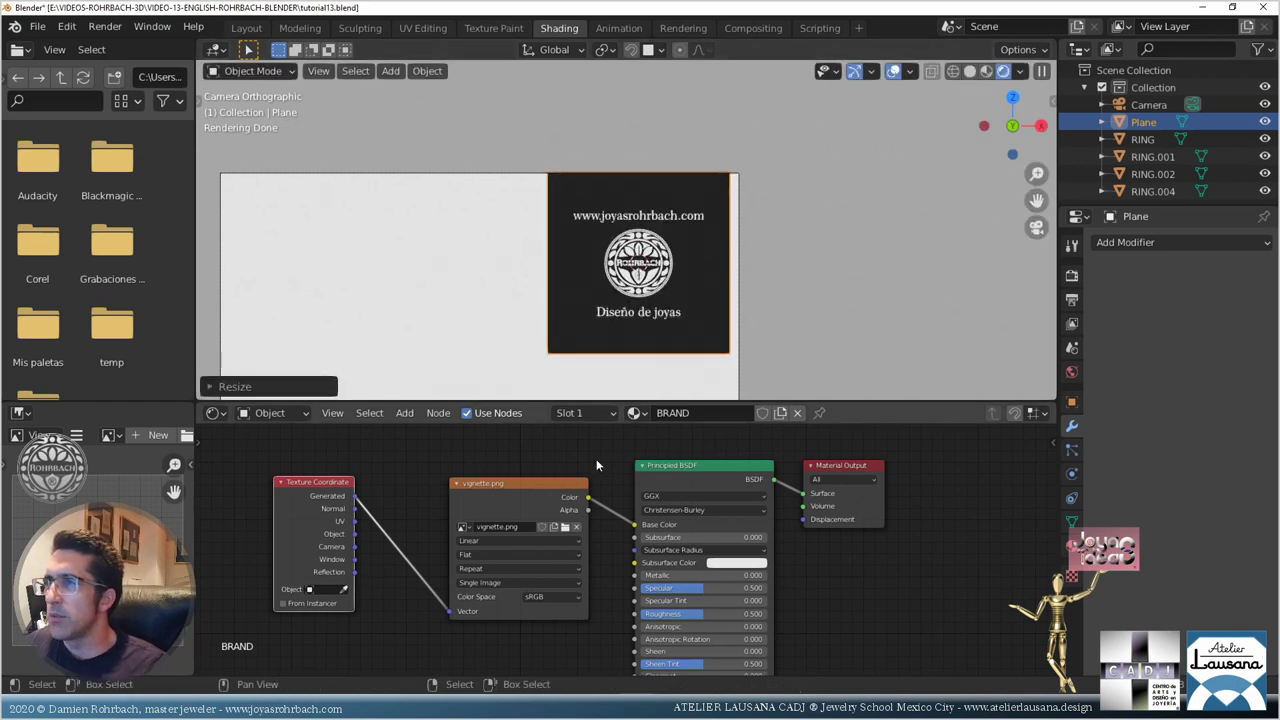
# Step: Insert an Invert node between the vignette.png texture and the Principled BSDF, check the logo in the preview and save the file
pyautogui.click(404, 413)
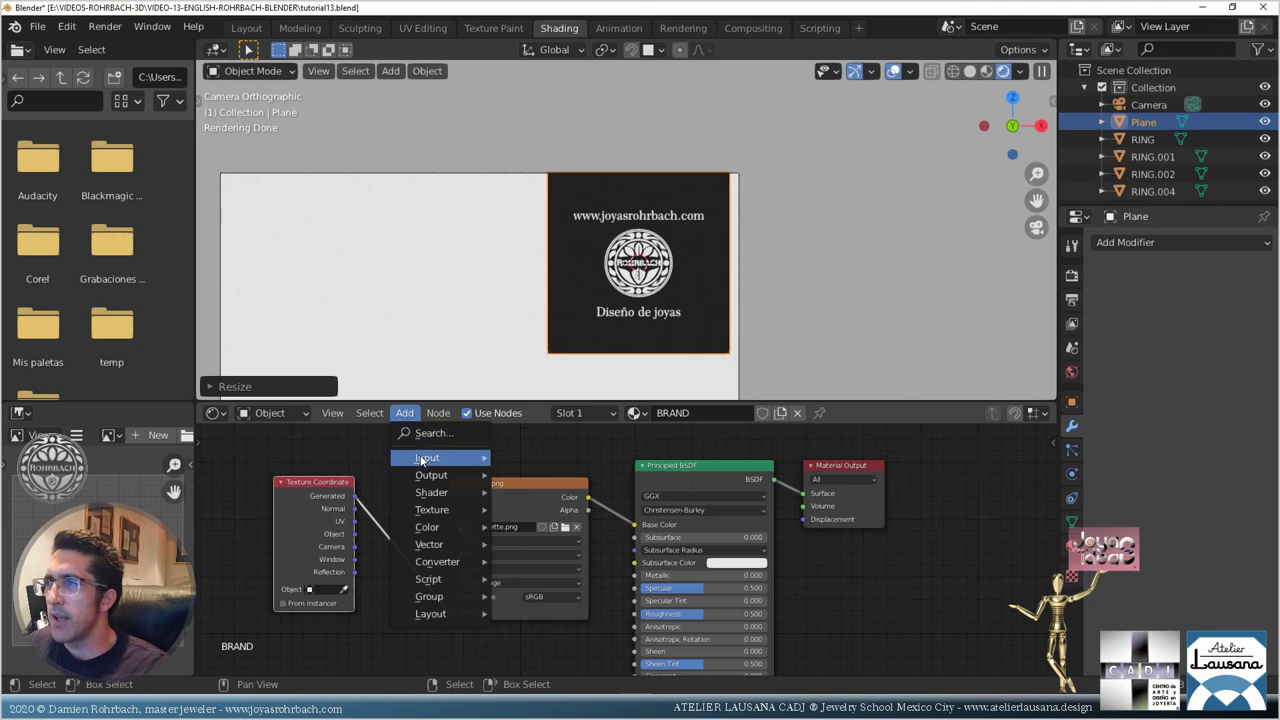
pyautogui.moveTo(427, 457)
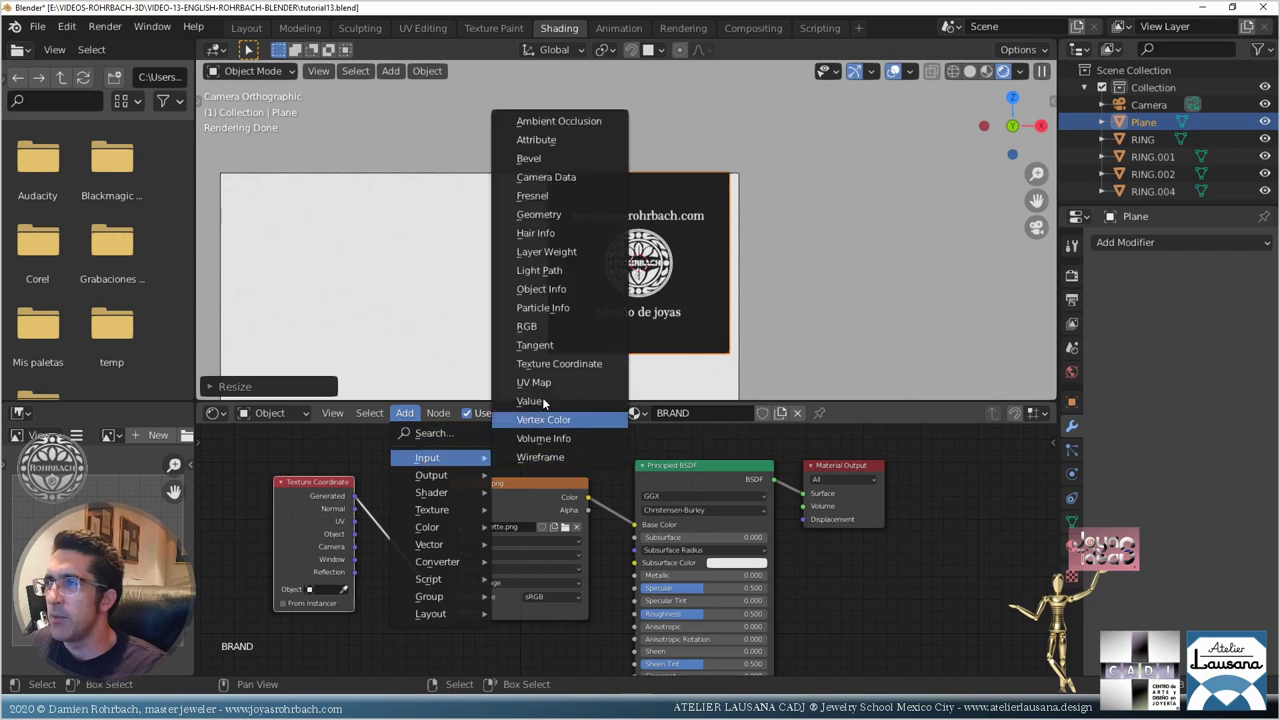
pyautogui.click(434, 433)
pyautogui.write('invert')
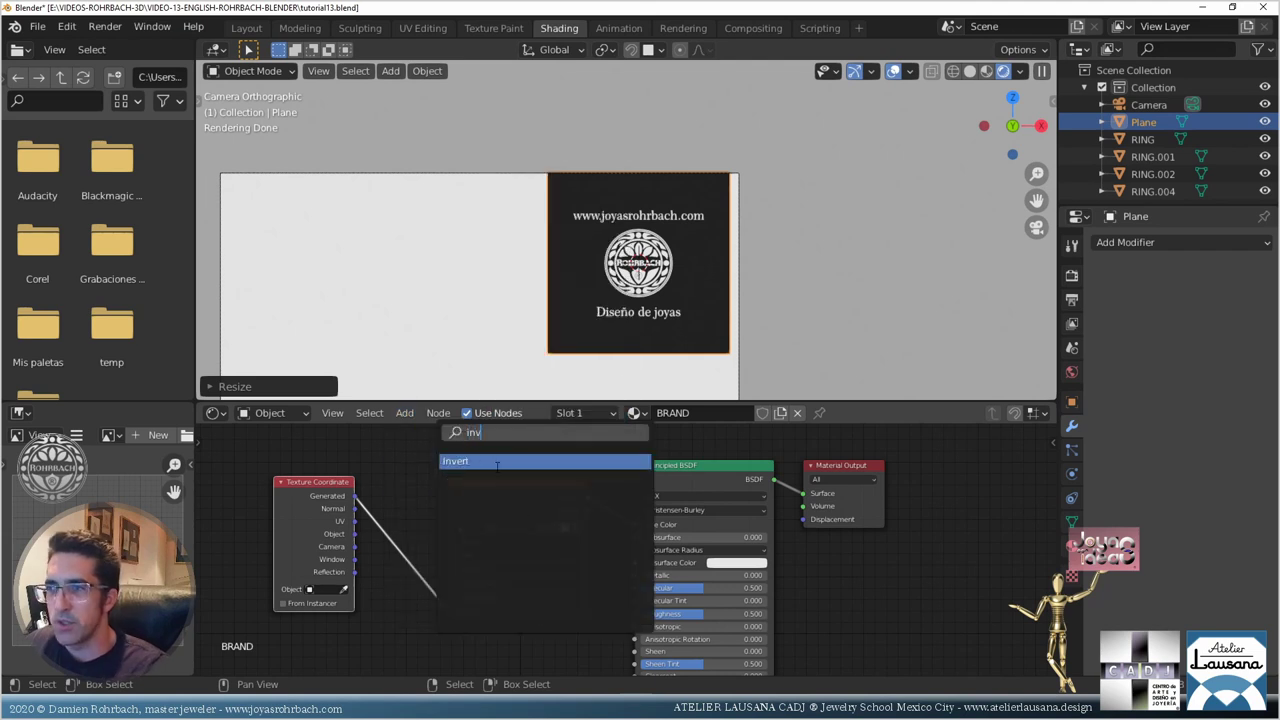
pyautogui.press('Return')
pyautogui.click(621, 518)
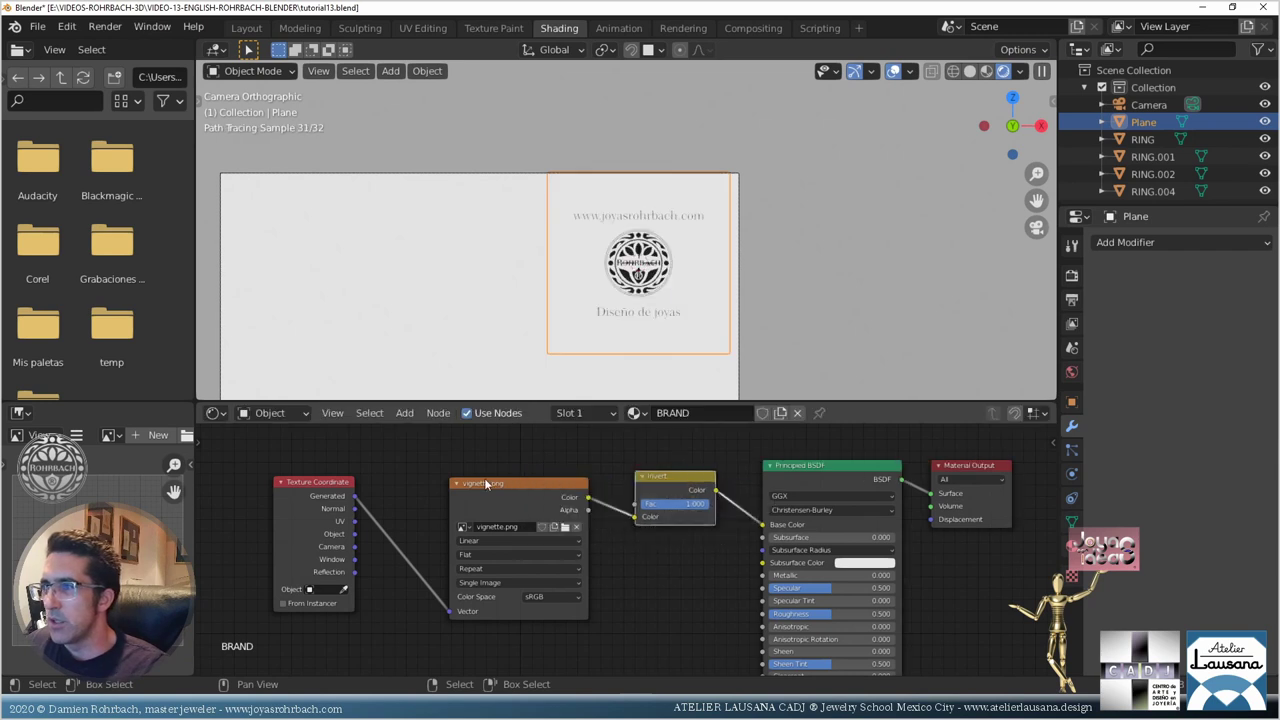
pyautogui.moveTo(502, 486)
pyautogui.mouseDown()
pyautogui.moveTo(470, 490)
pyautogui.moveTo(488, 496)
pyautogui.mouseUp()
pyautogui.scroll(3, 680, 270)
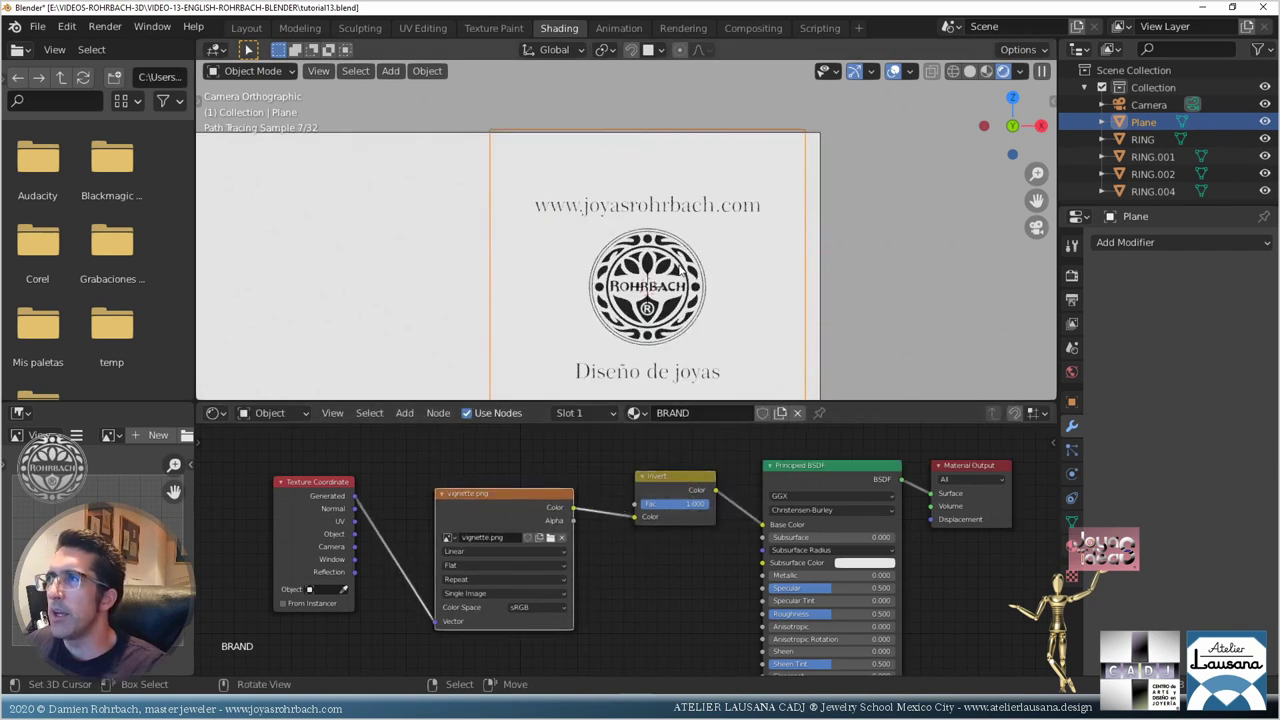
pyautogui.hotkey('ctrl', 's')
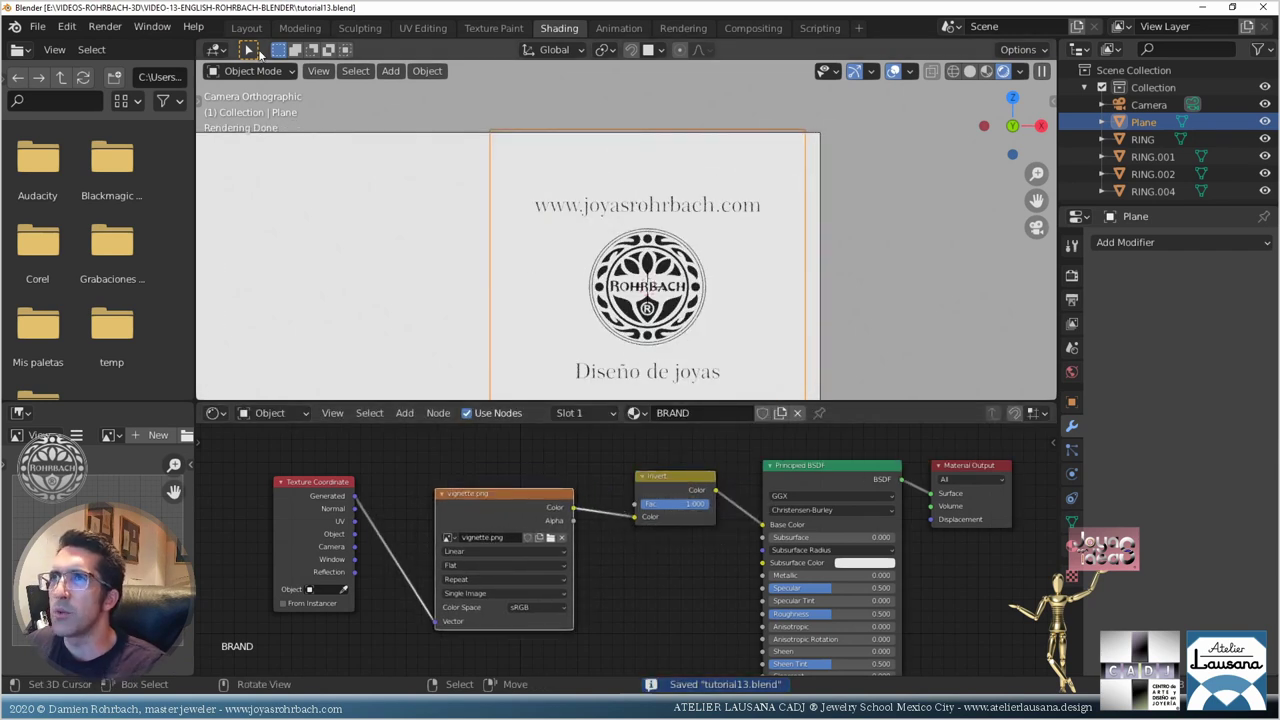
# Step: In the Layout workspace, turn off the Suggestive Contour and Ridge & Valley edge types for the VISIBLE BLACK LINES line set
pyautogui.click(247, 28)
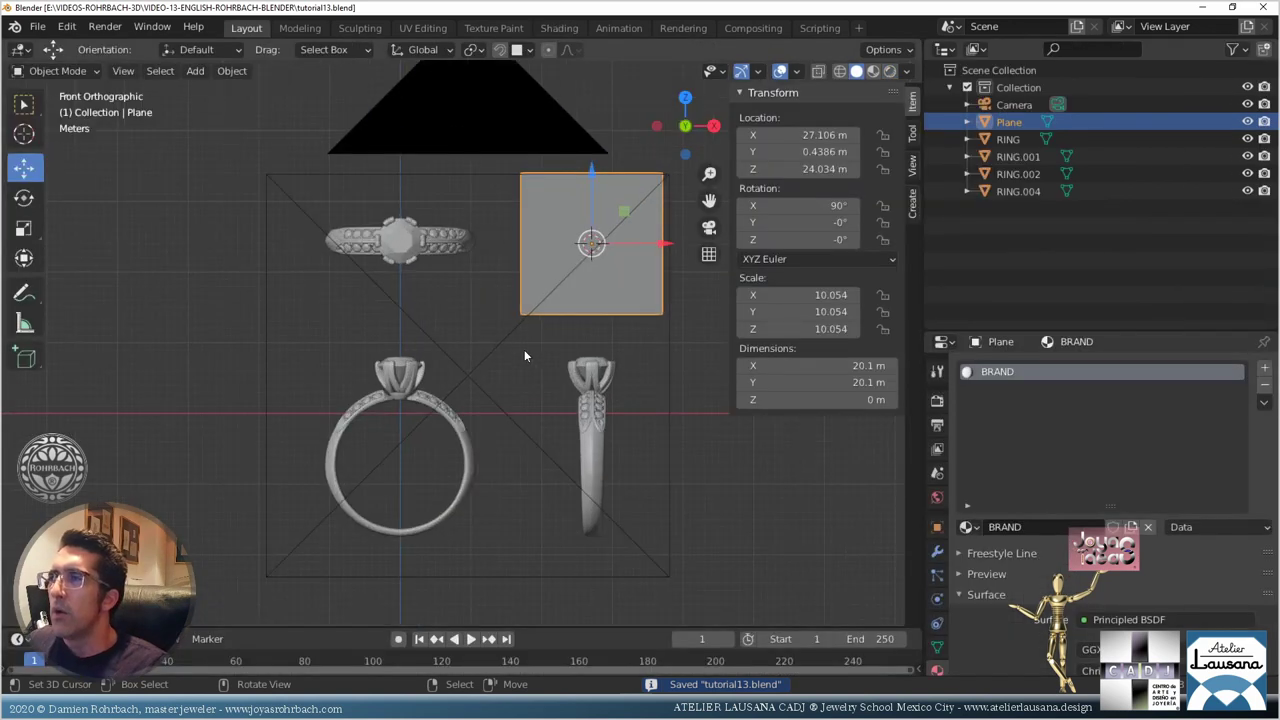
pyautogui.click(468, 244)
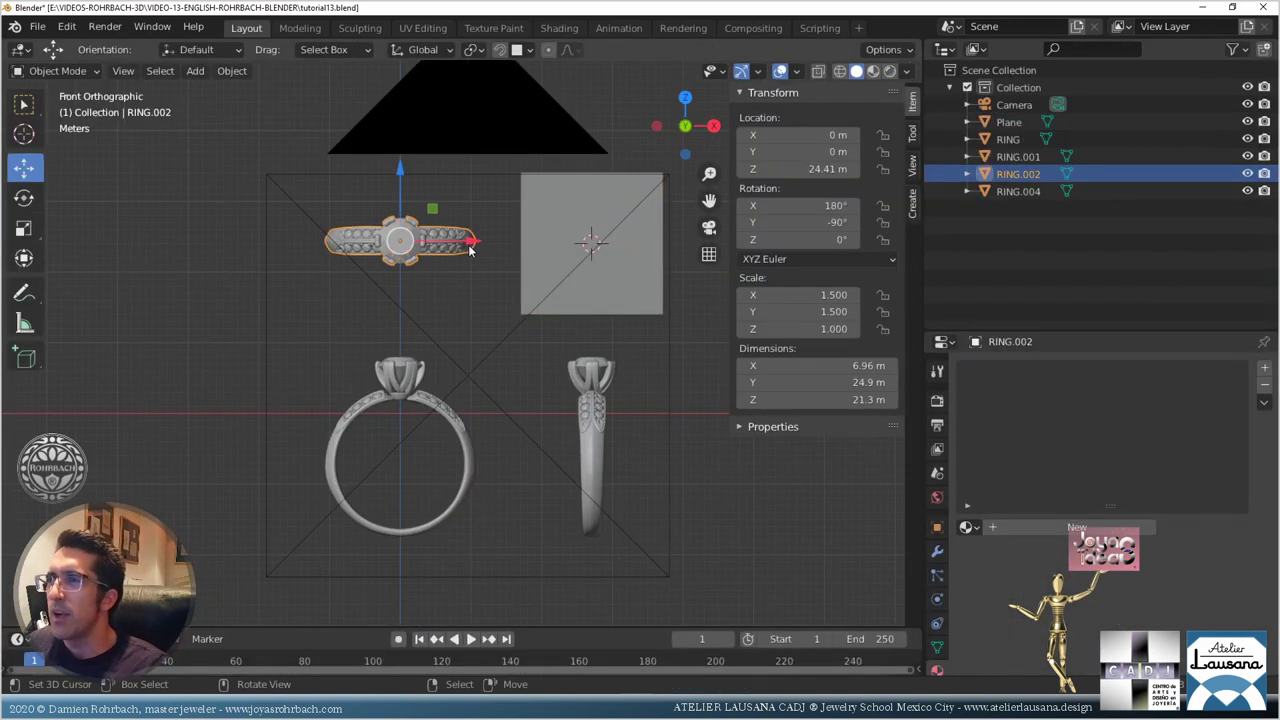
pyautogui.click(937, 449)
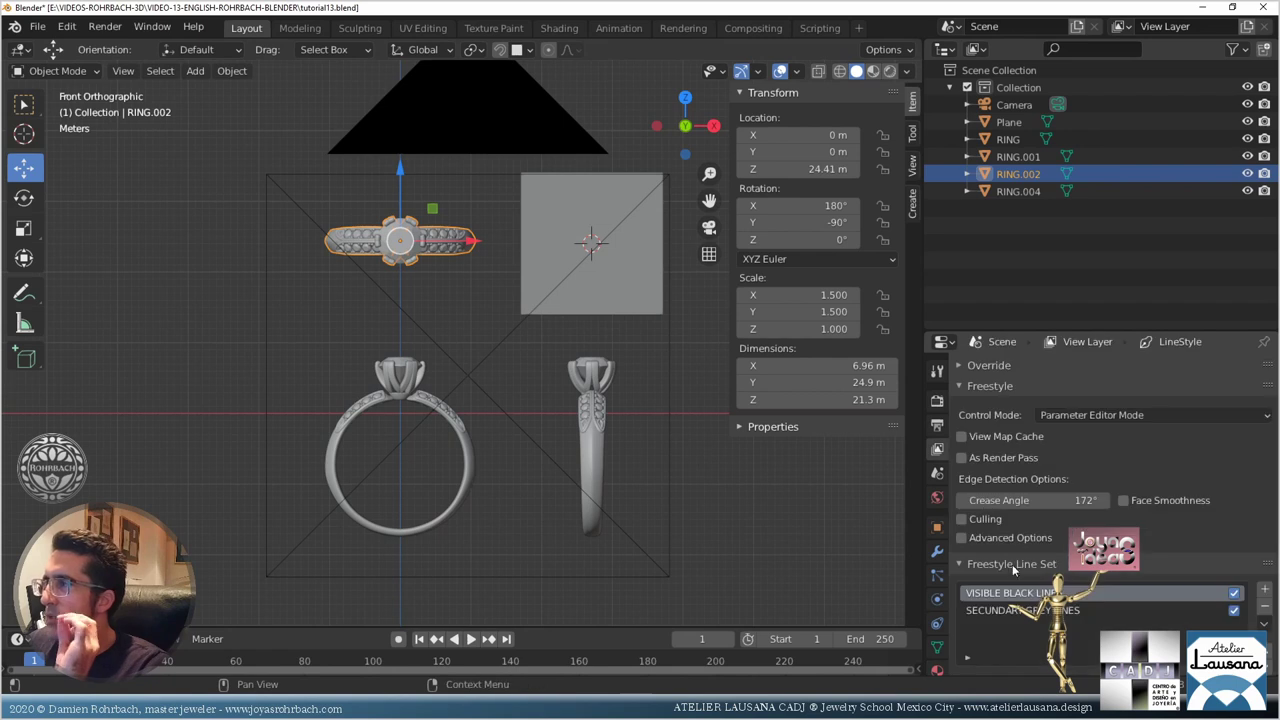
pyautogui.scroll(-3, 1077, 572)
pyautogui.scroll(-2, 1099, 582)
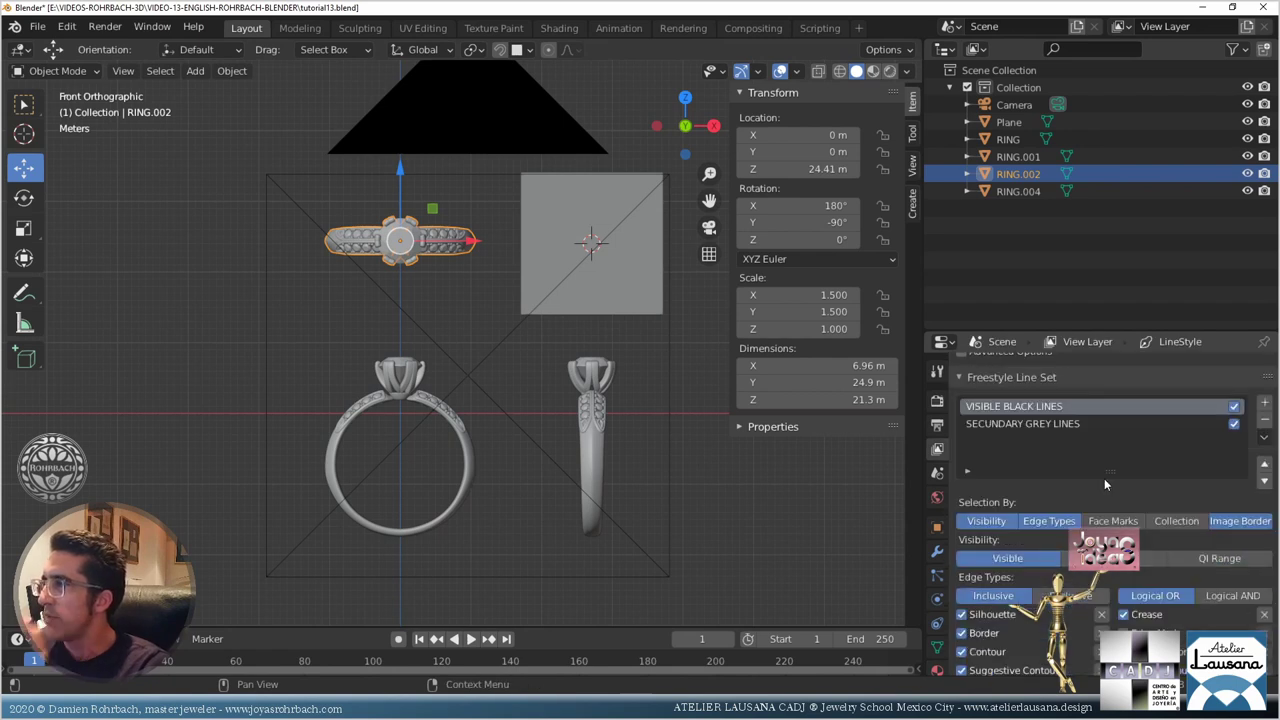
pyautogui.scroll(-2, 1143, 563)
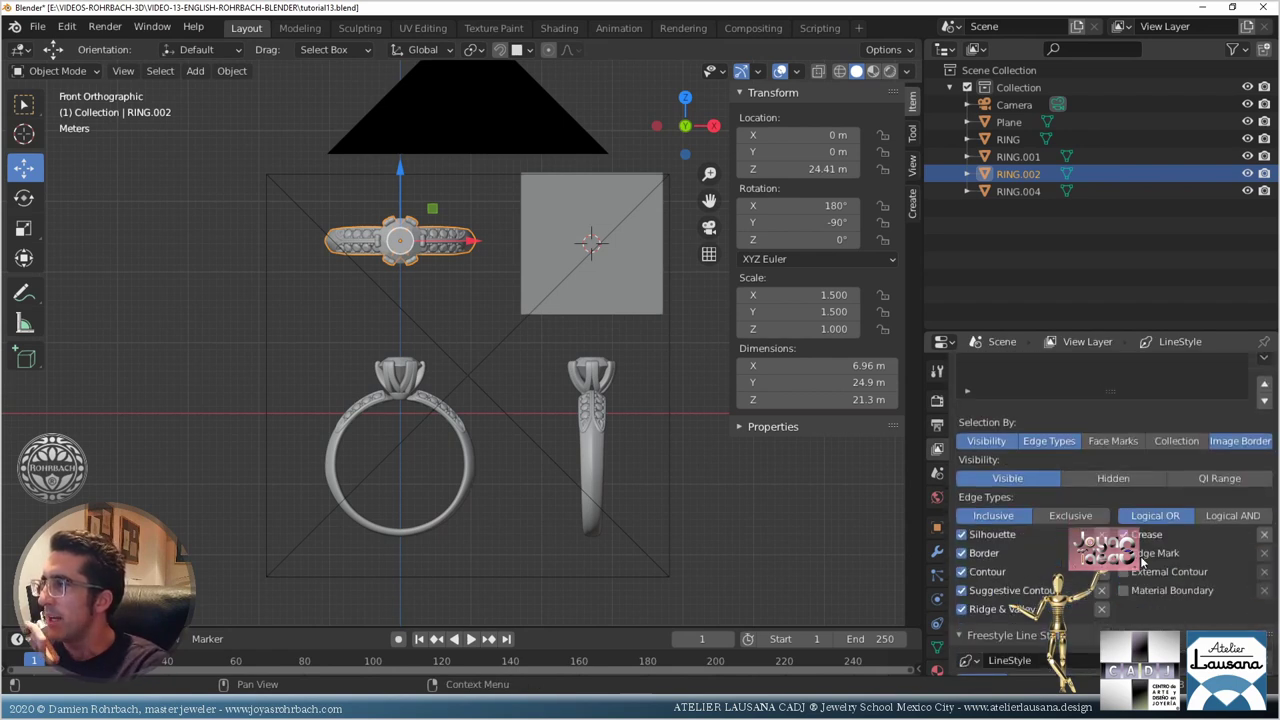
pyautogui.click(962, 609)
pyautogui.click(962, 591)
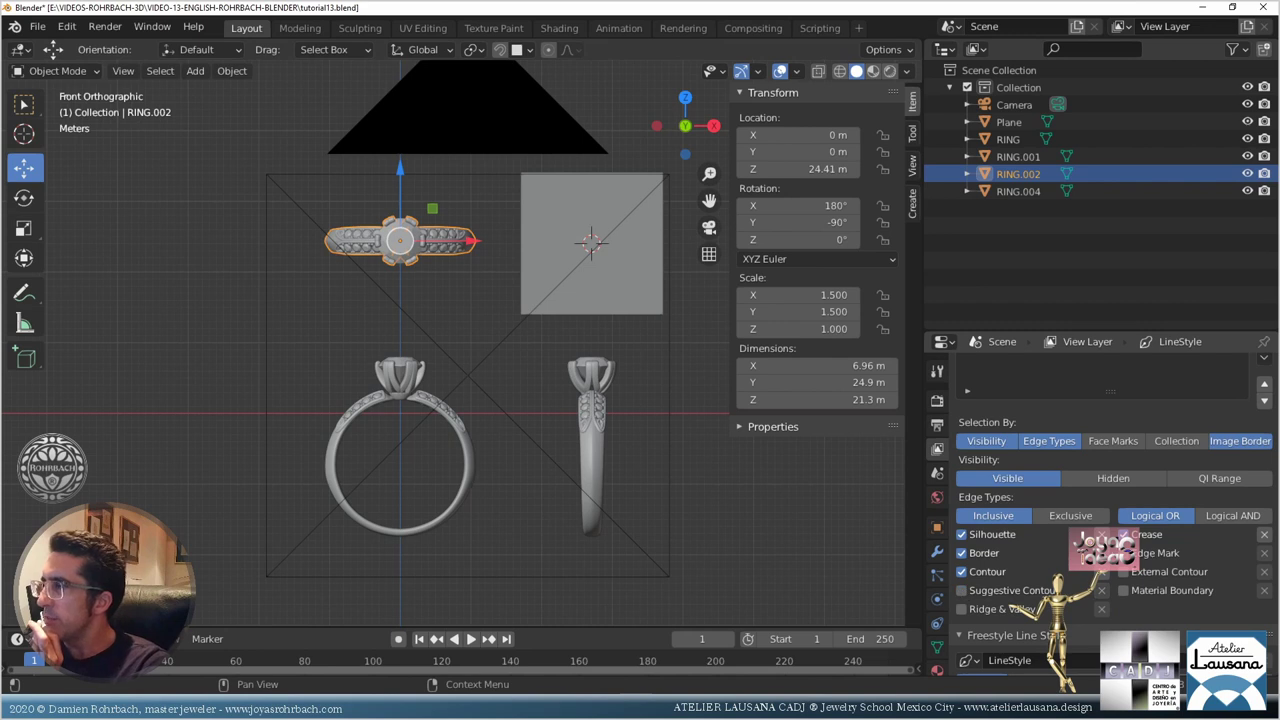
# Step: Add a third Freestyle line set, turn off Silhouette and Border, enable Suggestive Contour and Ridge & Valley, and save the file
pyautogui.scroll(2, 1267, 372)
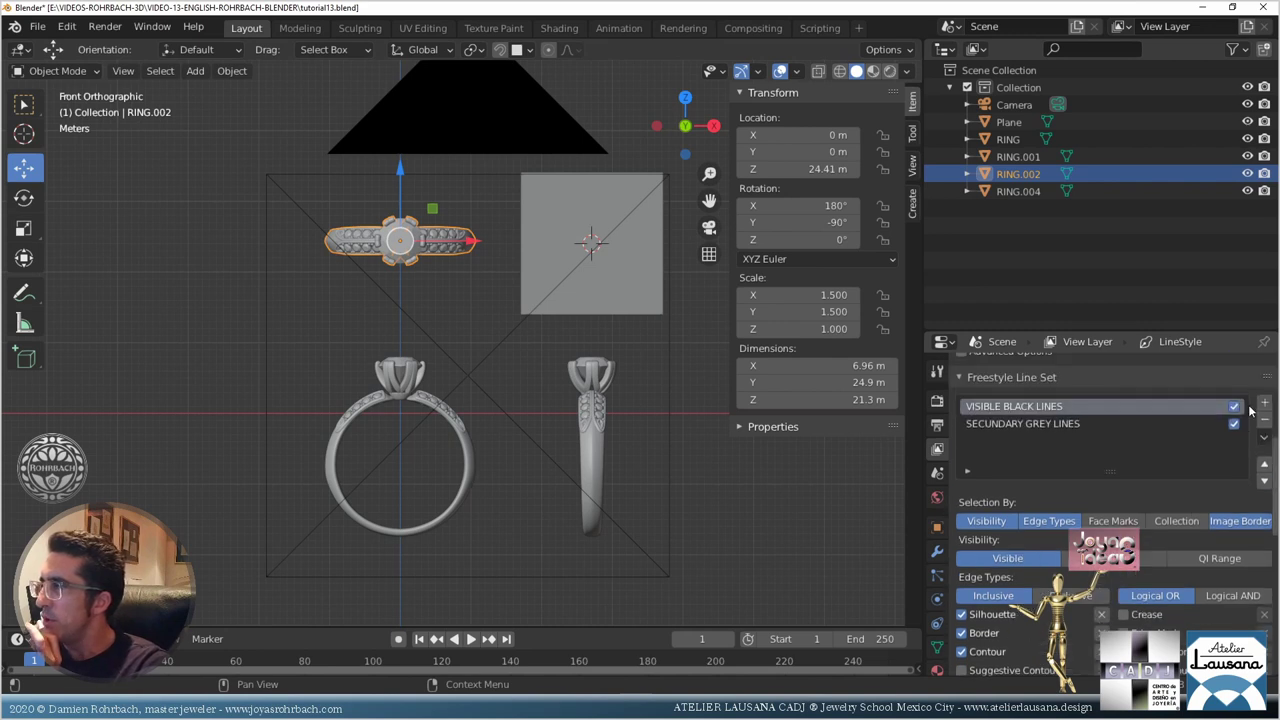
pyautogui.click(1265, 404)
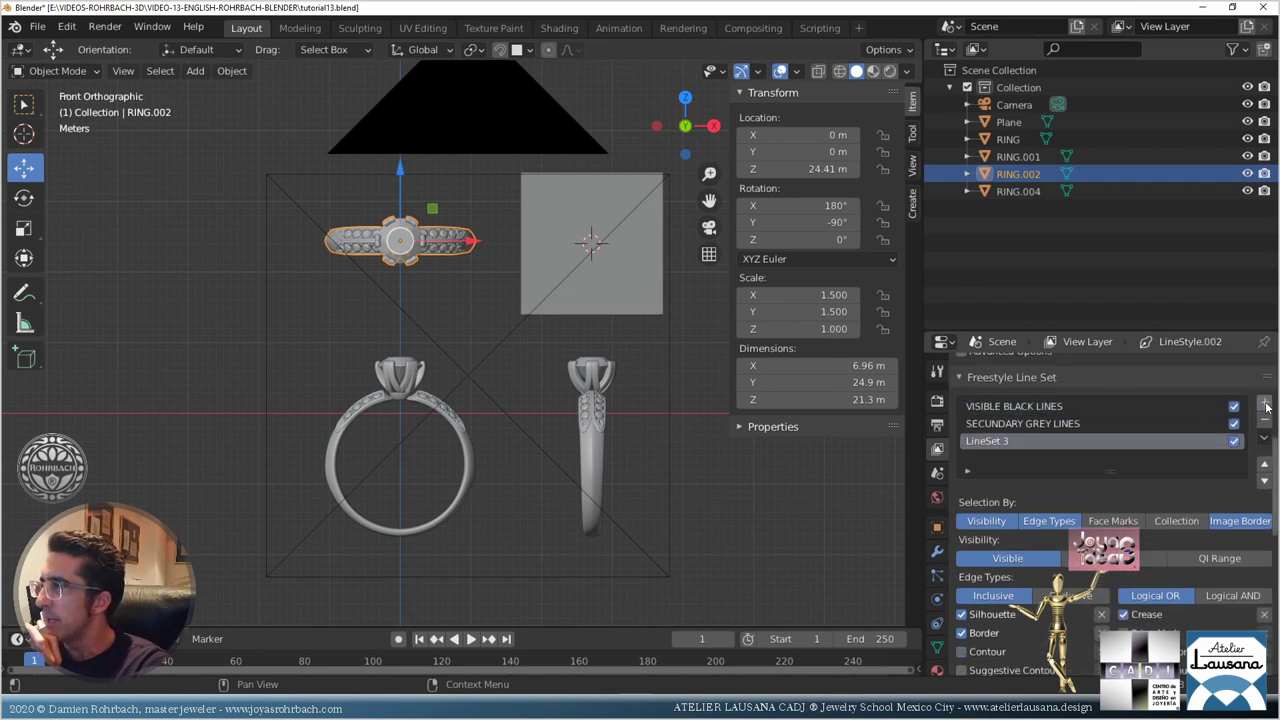
pyautogui.doubleClick(1036, 444)
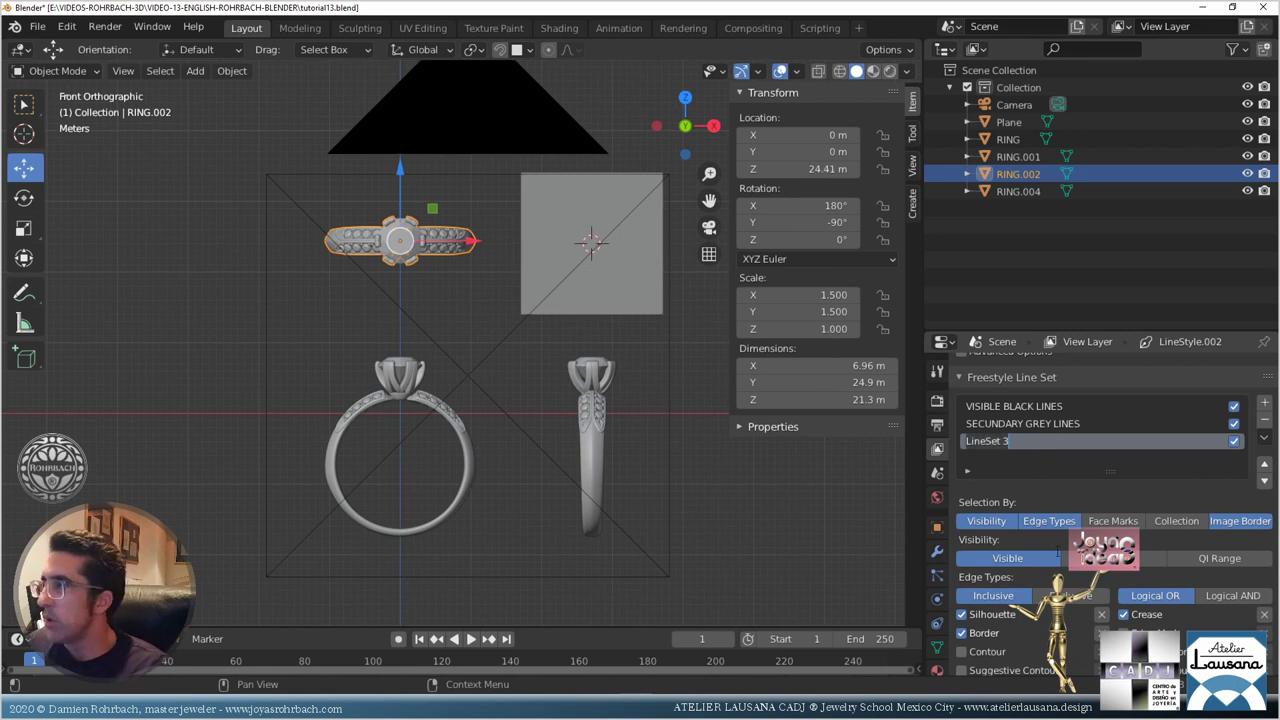
pyautogui.click(1160, 502)
pyautogui.scroll(-2, 1090, 614)
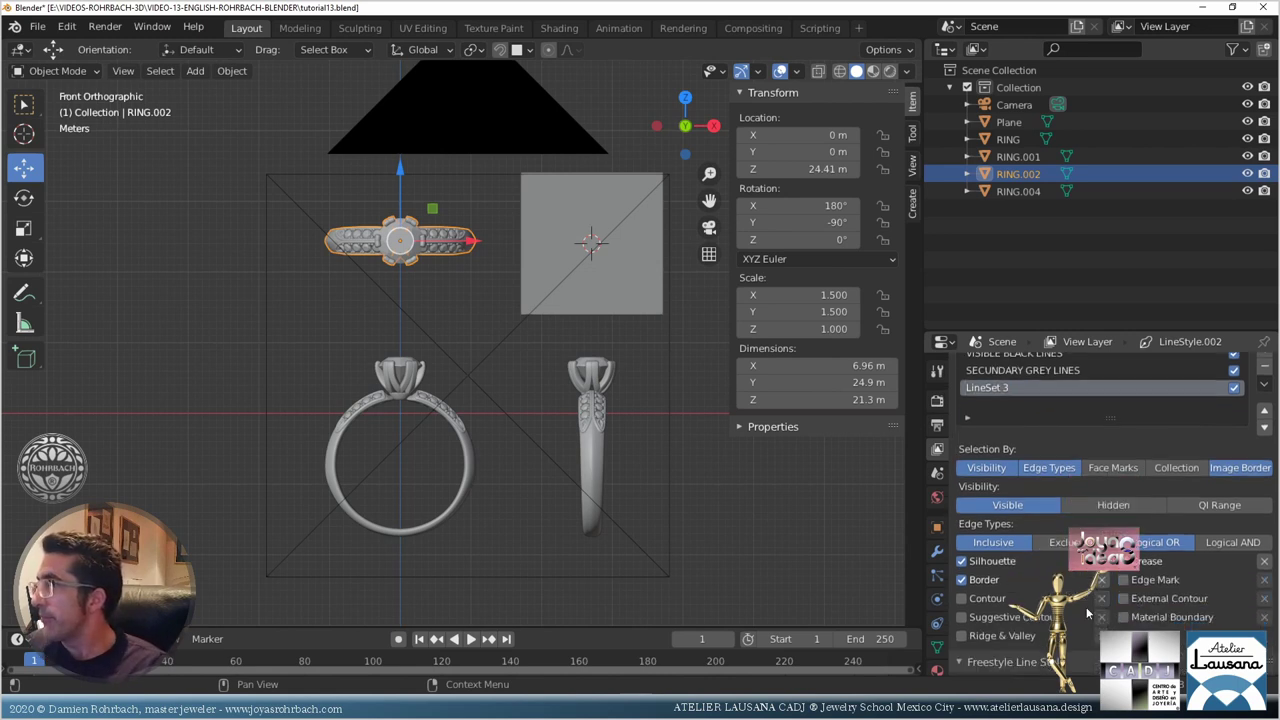
pyautogui.click(962, 580)
pyautogui.click(962, 561)
pyautogui.click(963, 617)
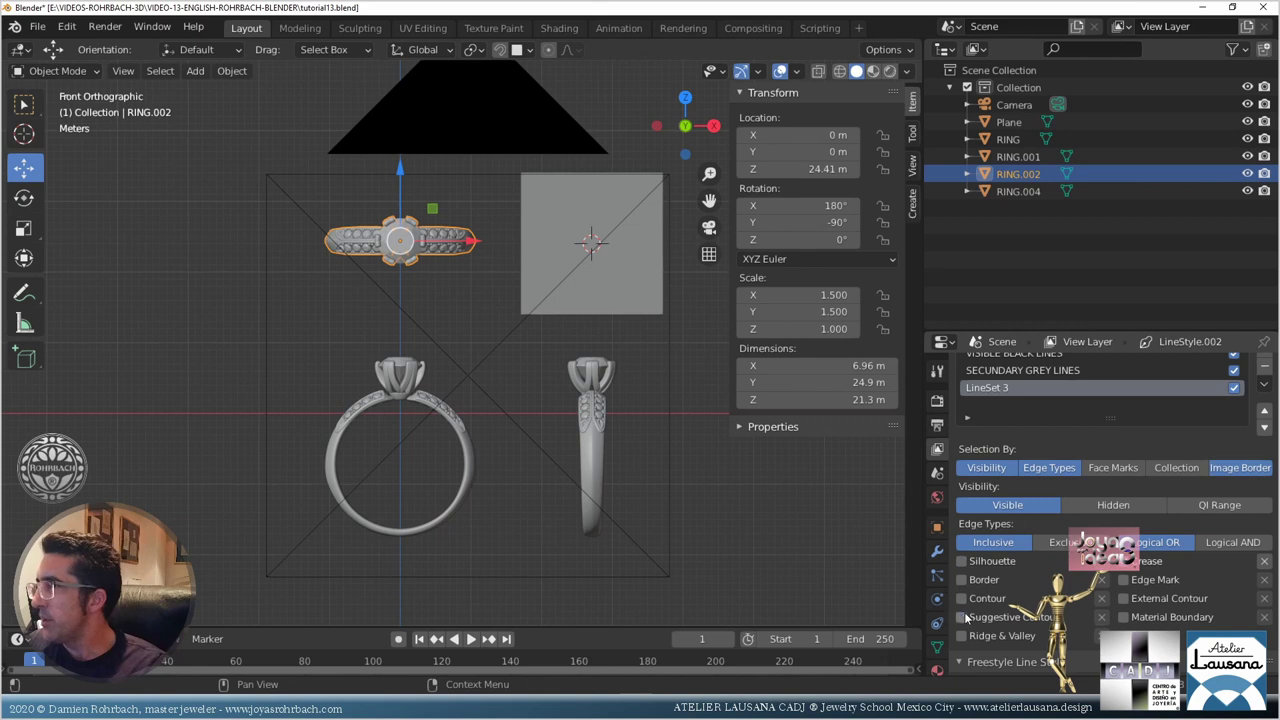
pyautogui.click(964, 636)
pyautogui.hotkey('ctrl', 's')
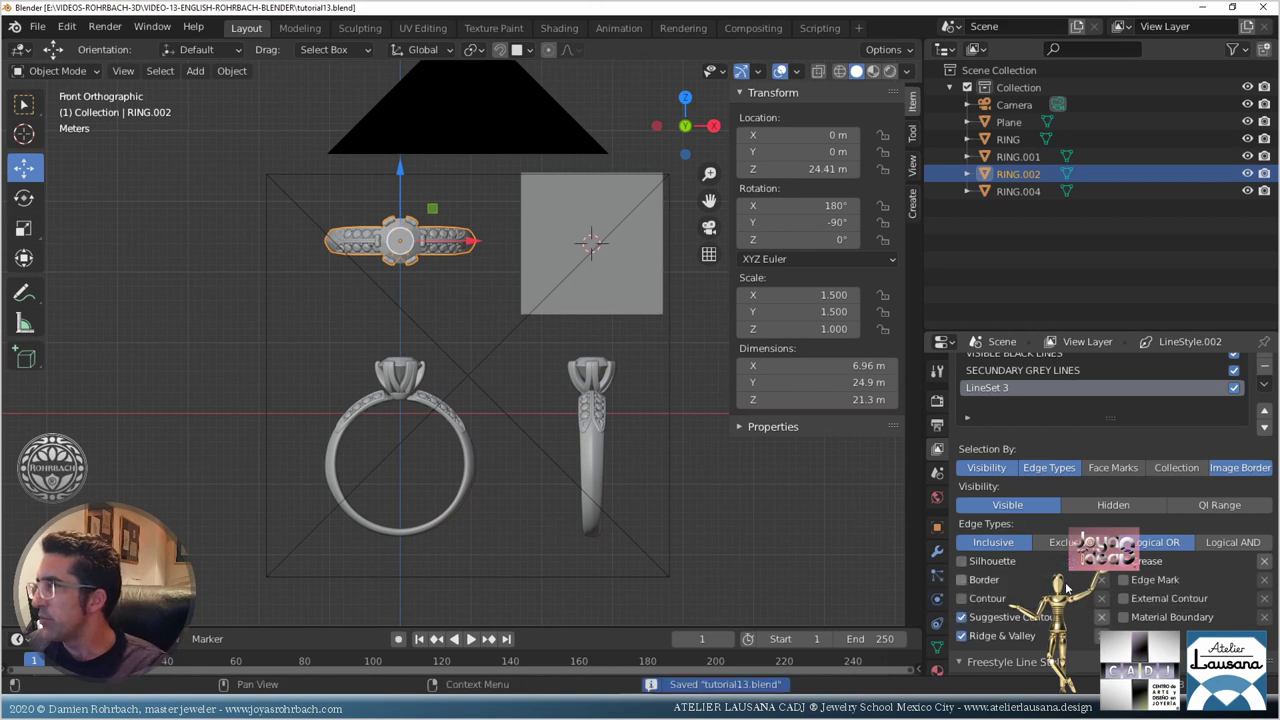
# Step: Change the third line set's base line color to a light grey and save the file
pyautogui.scroll(-8, 1065, 578)
pyautogui.scroll(5, 1100, 610)
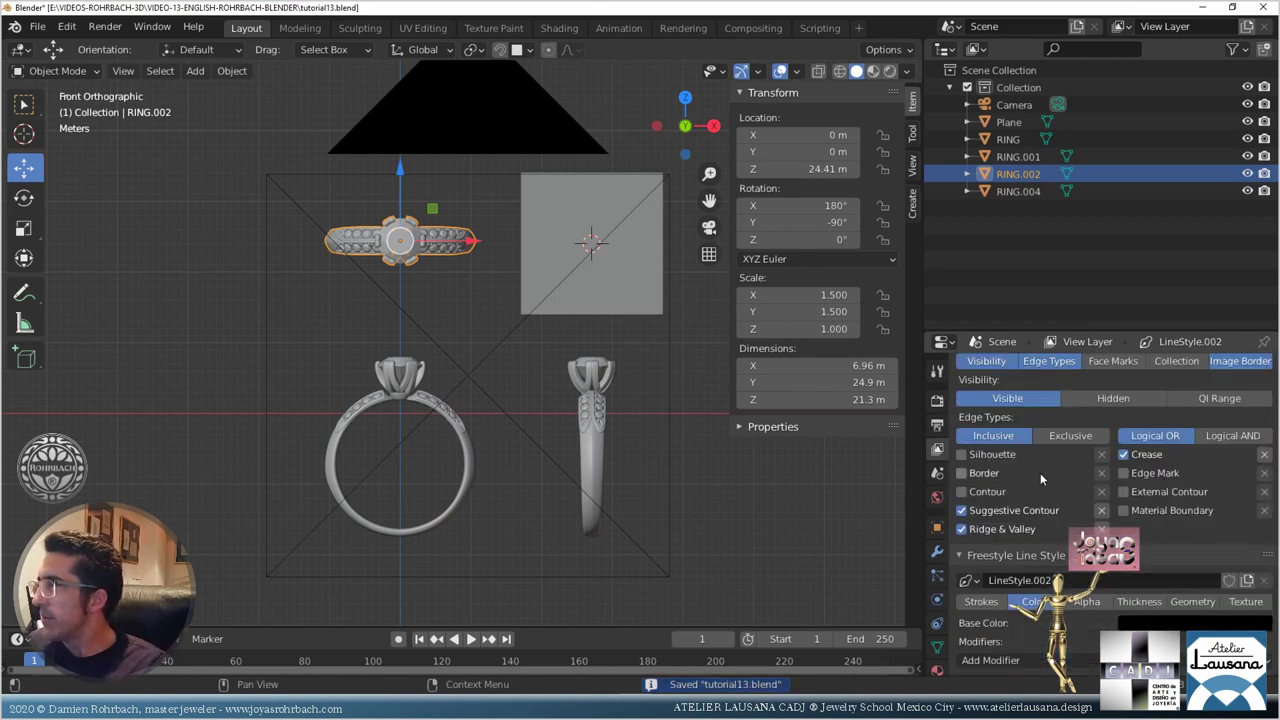
pyautogui.click(1150, 623)
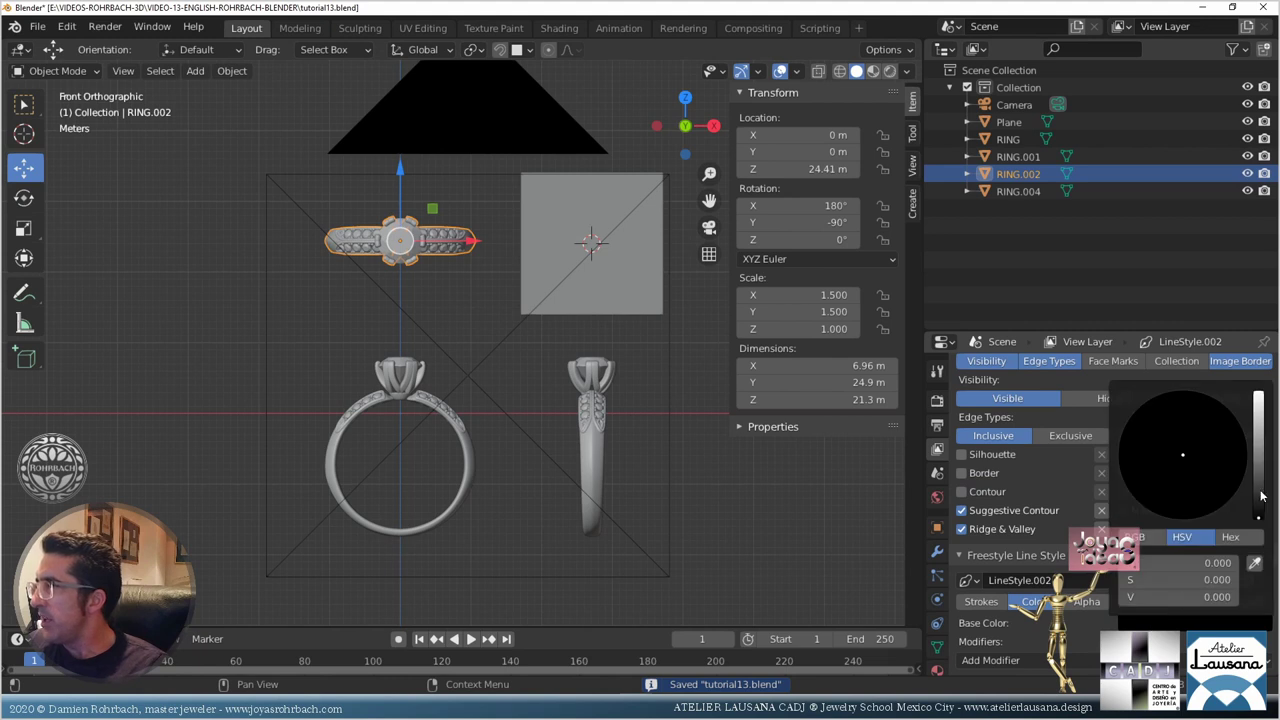
pyautogui.moveTo(1263, 497); pyautogui.dragTo(1263, 440)
pyautogui.moveTo(1199, 596); pyautogui.dragTo(1205, 596)
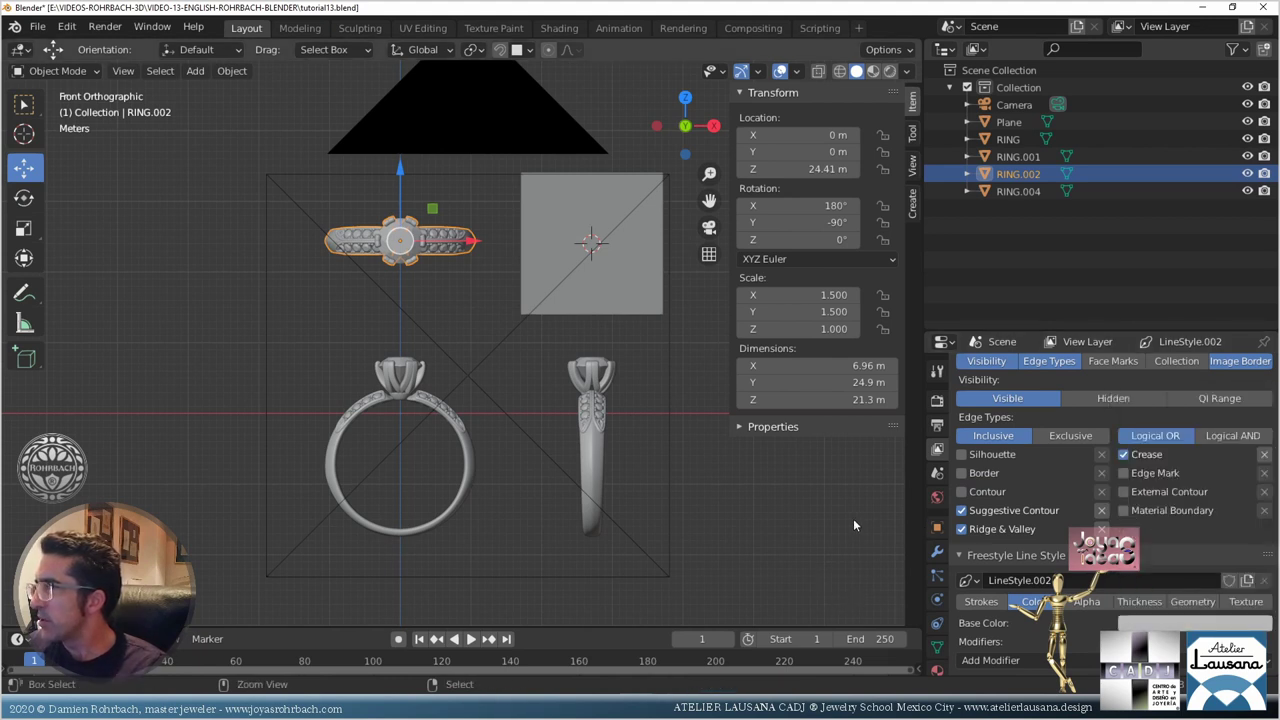
pyautogui.hotkey('ctrl', 's')
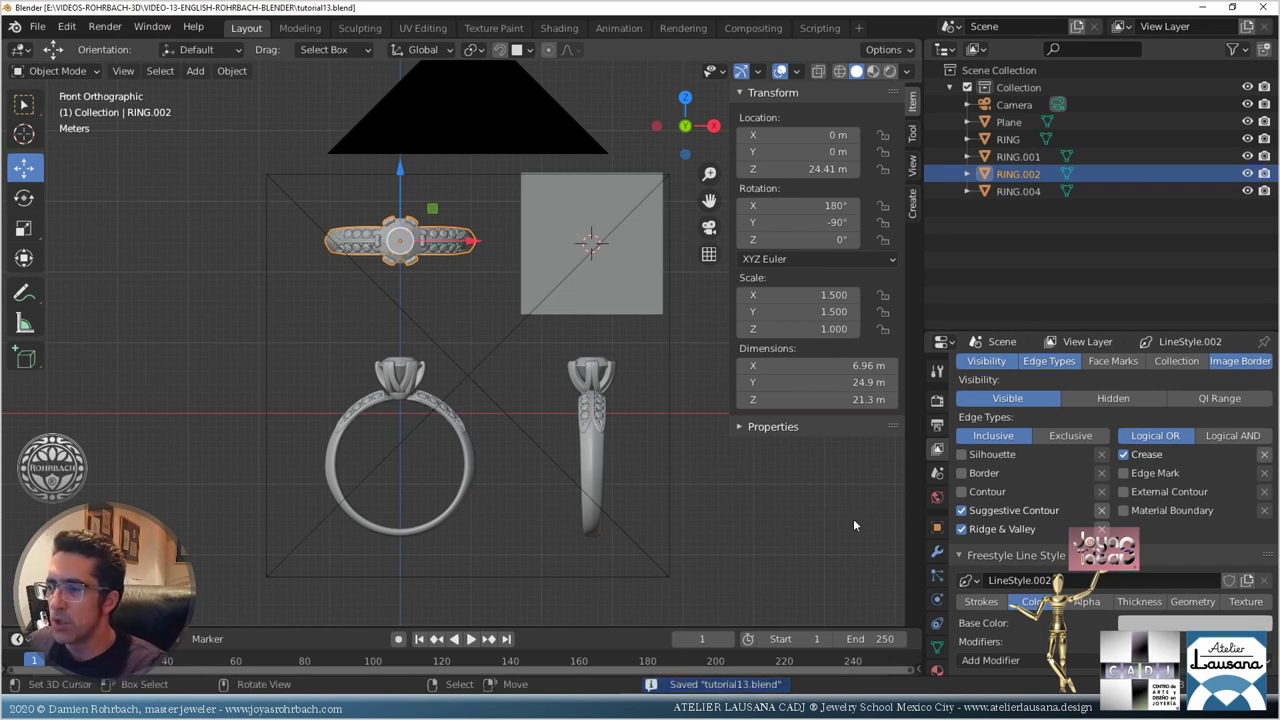
# Step: Render the camera view with the three line sets and maximize the render window
pyautogui.press('F12')
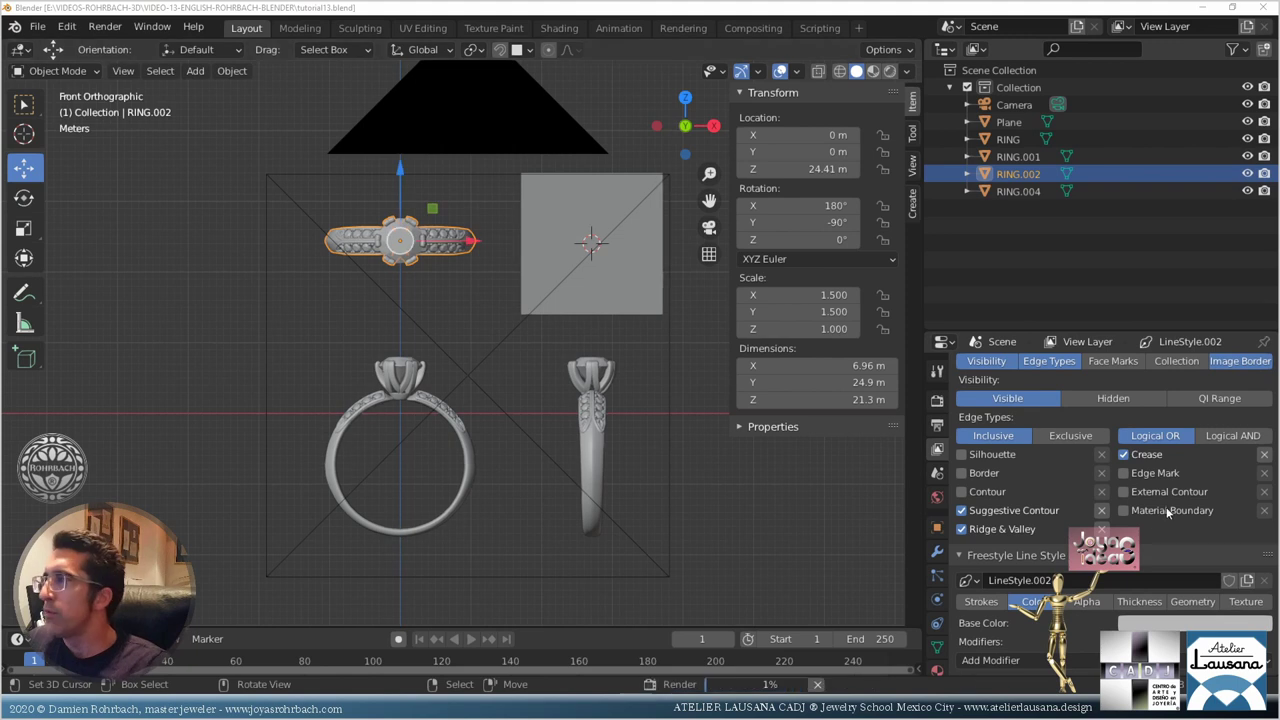
pyautogui.scroll(5, 1100, 480)
pyautogui.scroll(-5, 1020, 530)
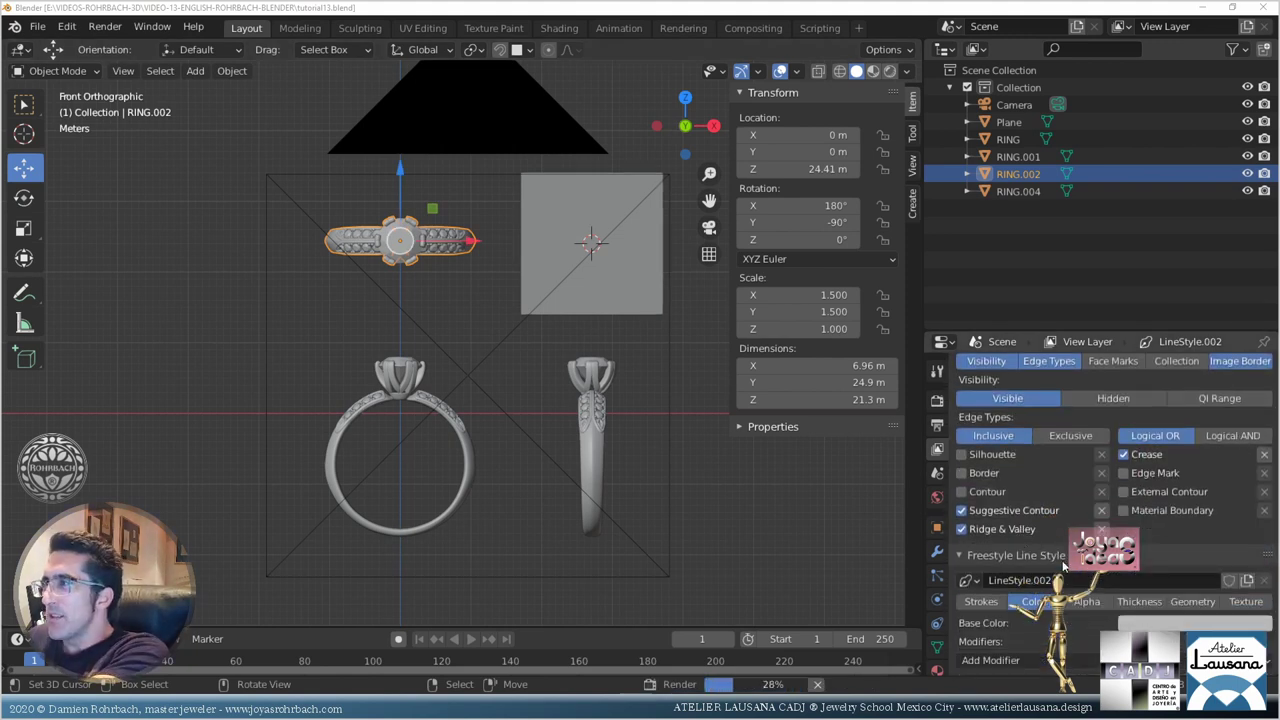
pyautogui.scroll(3, 1060, 560)
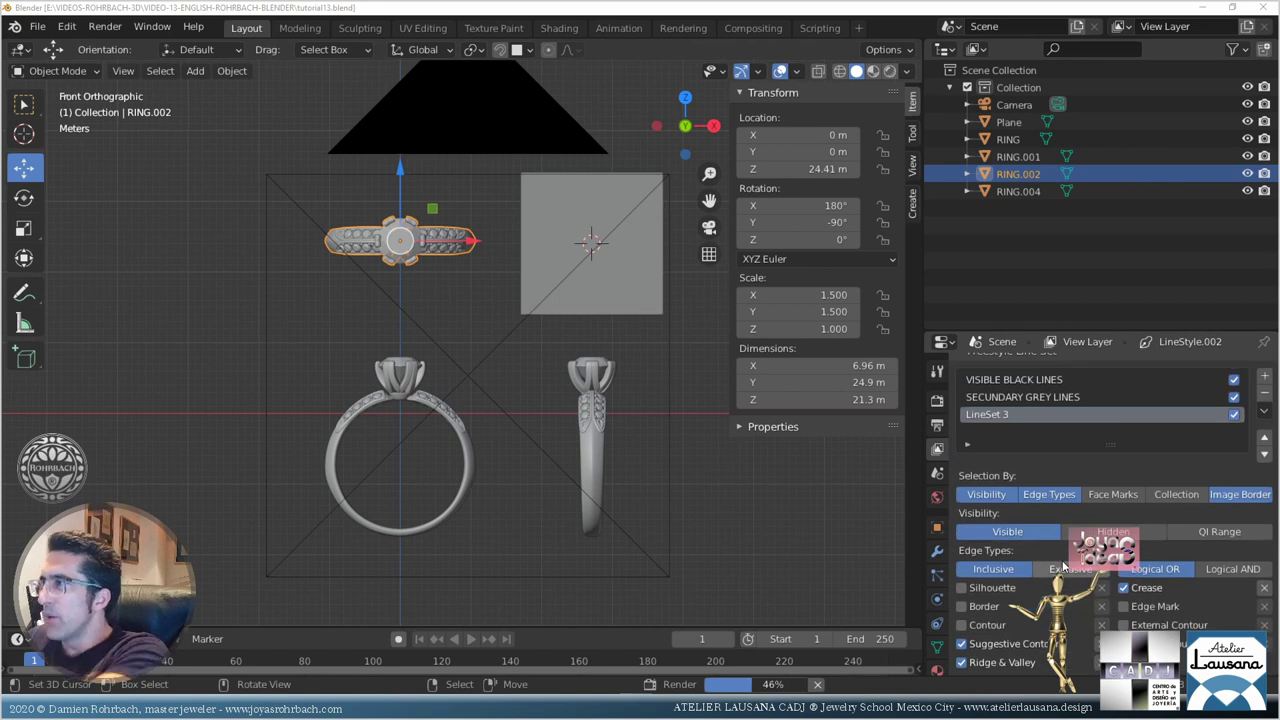
pyautogui.scroll(-3, 1063, 566)
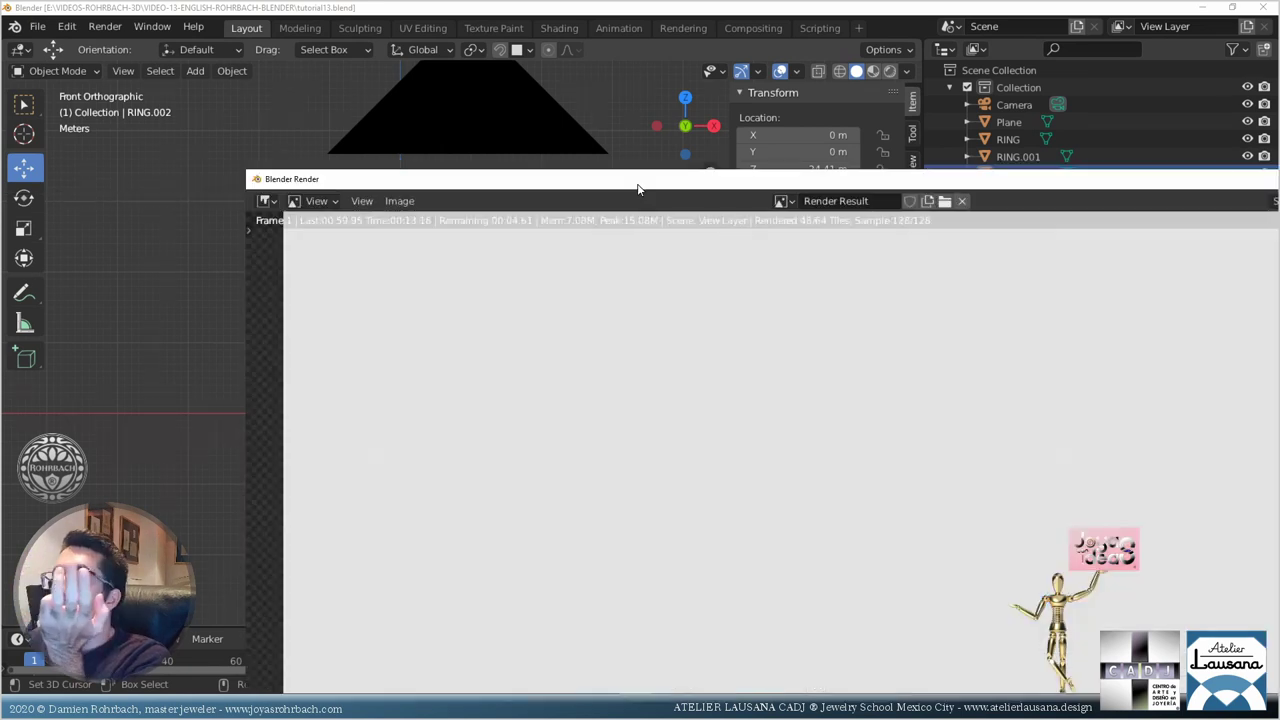
pyautogui.doubleClick(637, 184)
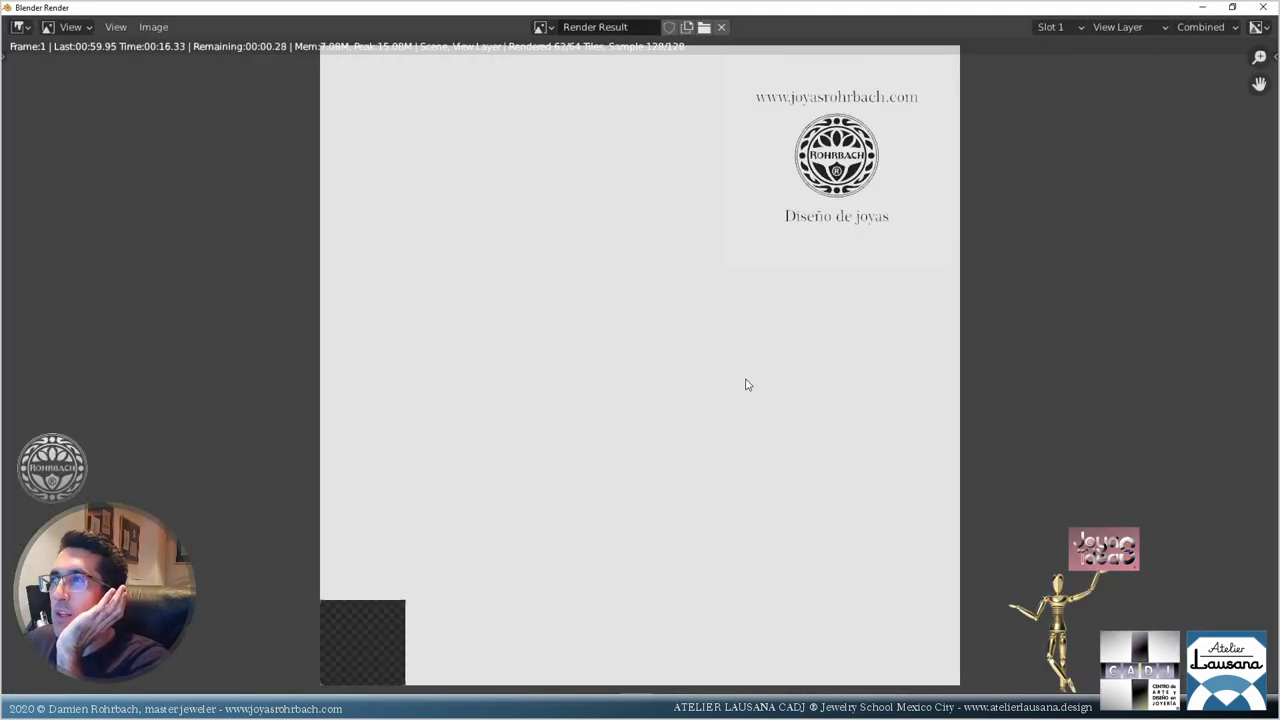
pyautogui.scroll(-1, 745, 385)
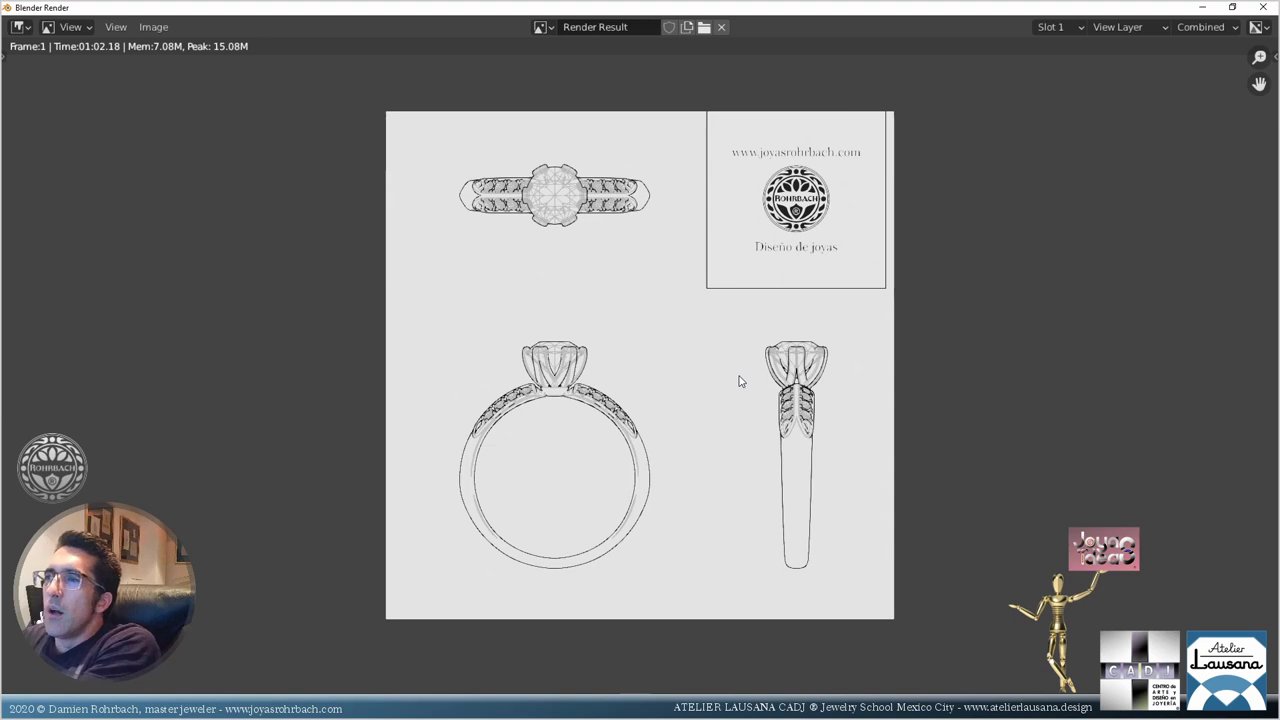
# Step: Examine the line quality of the ring's top and front views and the logo frame in the render, and close the render window
pyautogui.scroll(3, 645, 343)
pyautogui.moveTo(587, 221); pyautogui.dragTo(628, 384, button='middle')
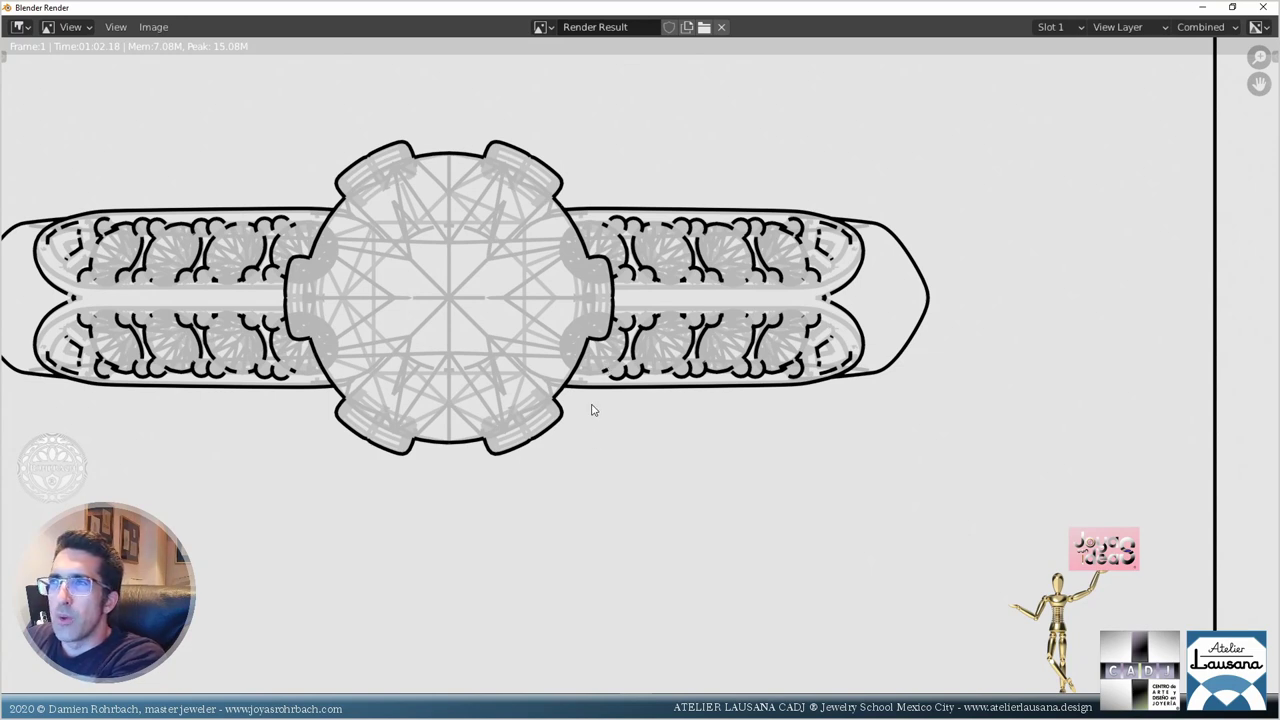
pyautogui.scroll(-4, 599, 412)
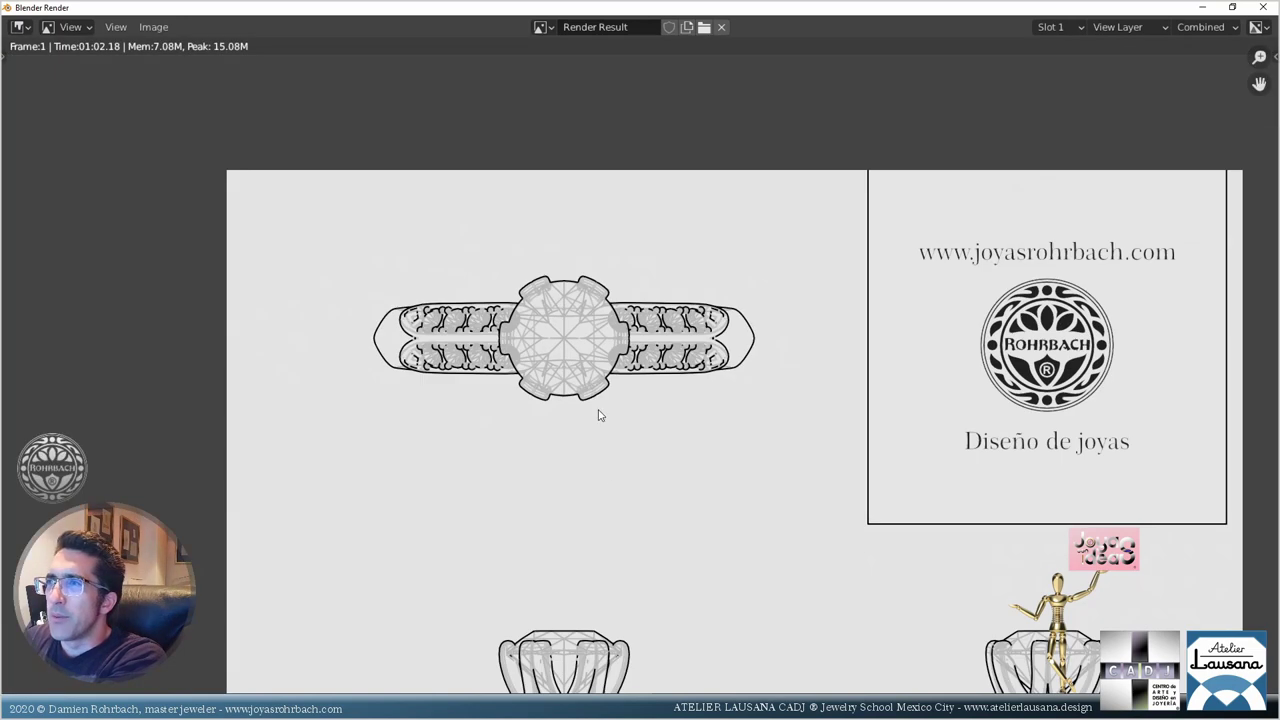
pyautogui.moveTo(628, 518); pyautogui.dragTo(561, 349, button='middle')
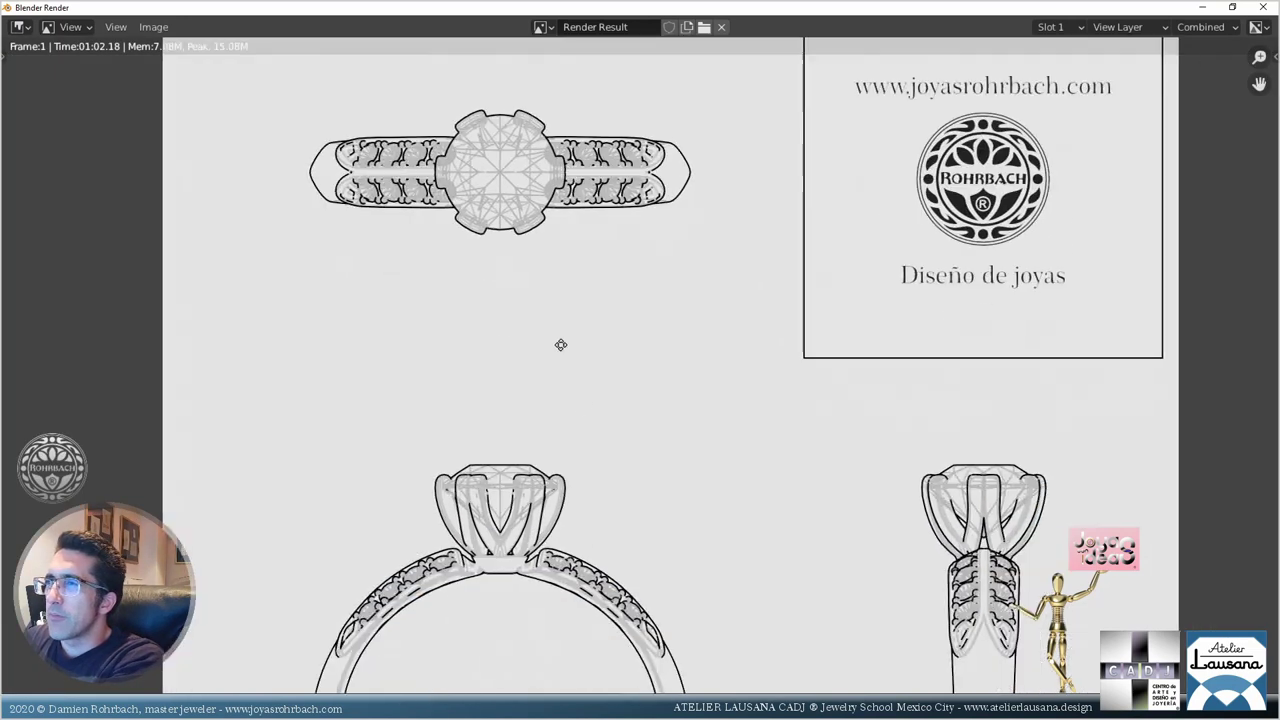
pyautogui.scroll(5, 611, 400)
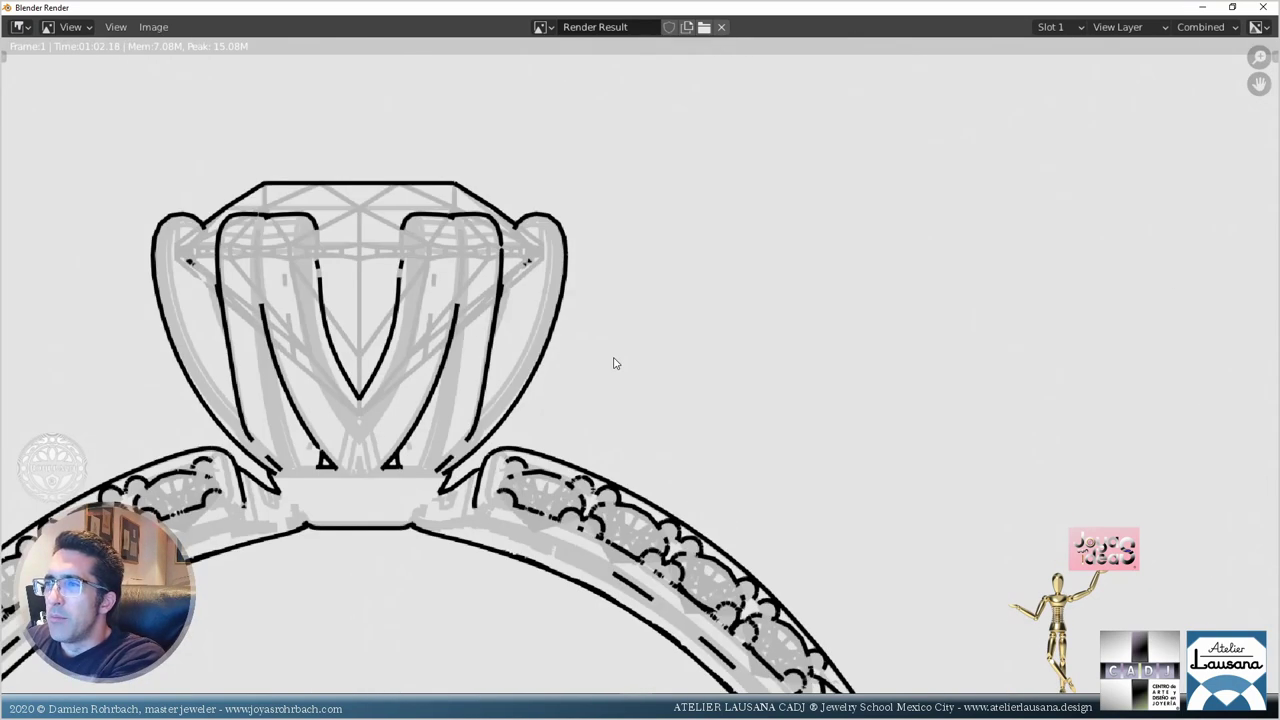
pyautogui.scroll(-5, 614, 363)
pyautogui.moveTo(689, 223); pyautogui.dragTo(714, 486, button='middle')
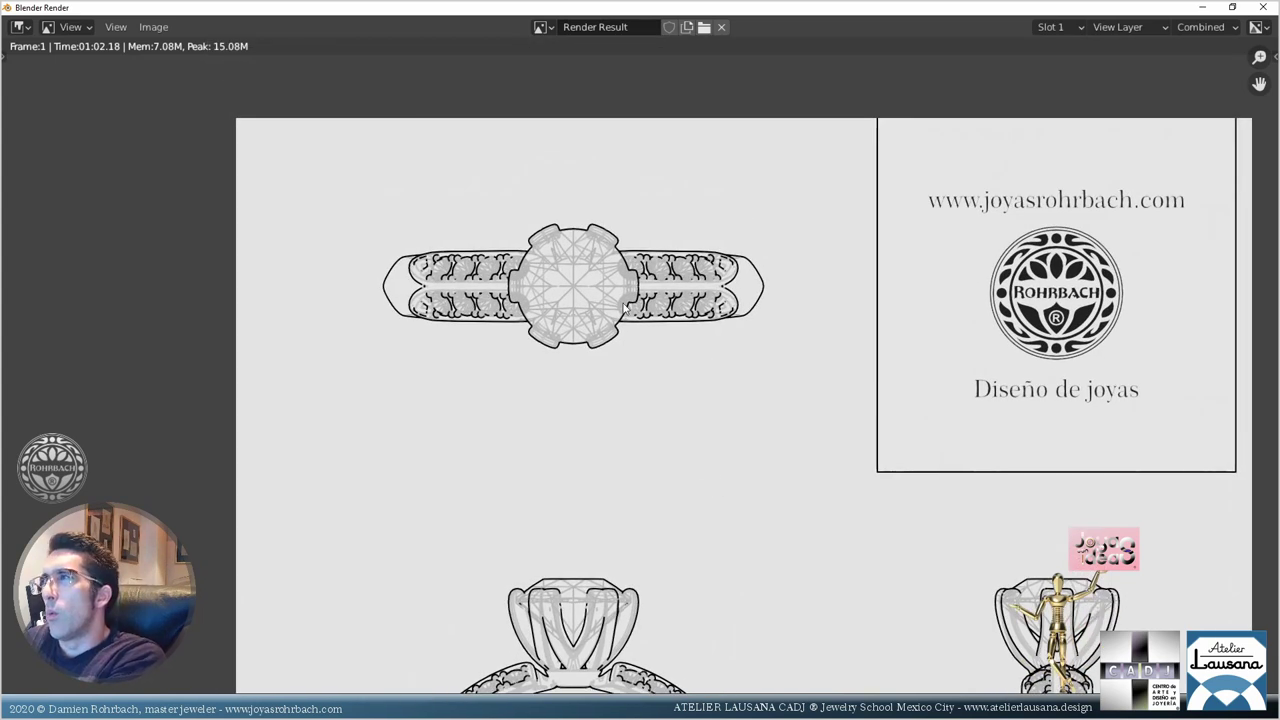
pyautogui.scroll(-3, 625, 308)
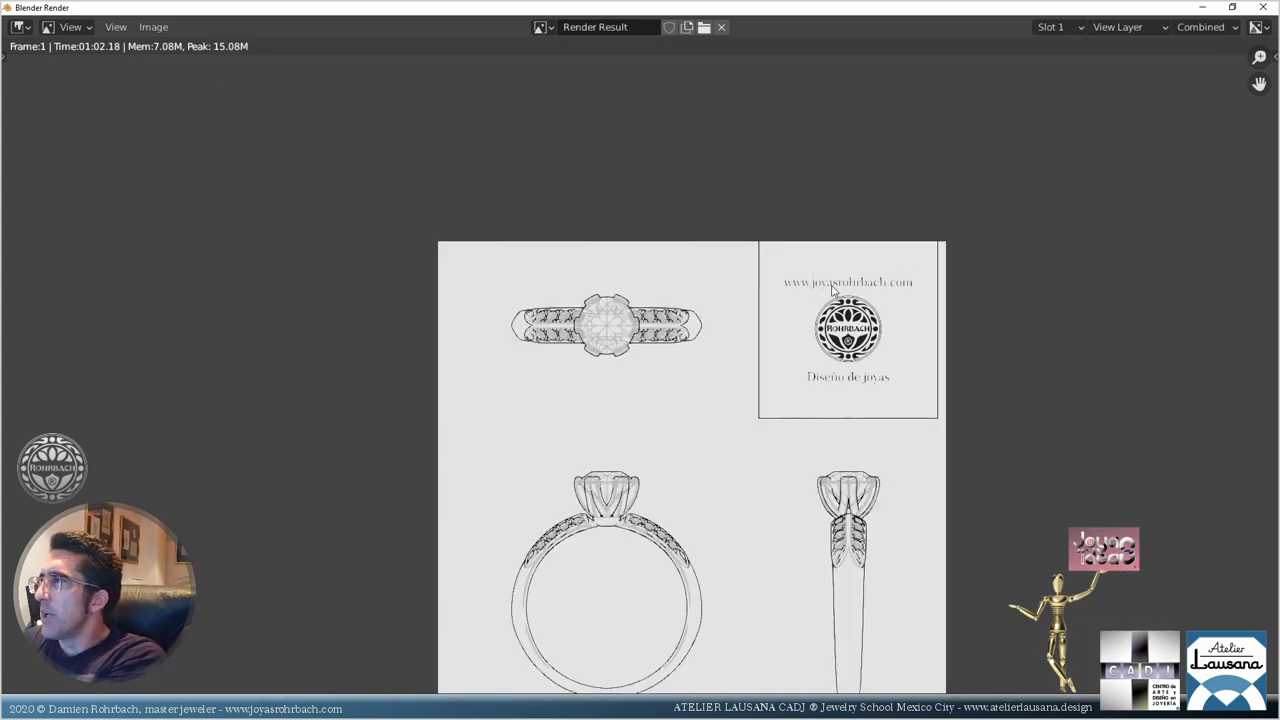
pyautogui.click(1266, 10)
# Step: Scale the logo plane down by a factor of about 0.764 and save the file
pyautogui.click(636, 262)
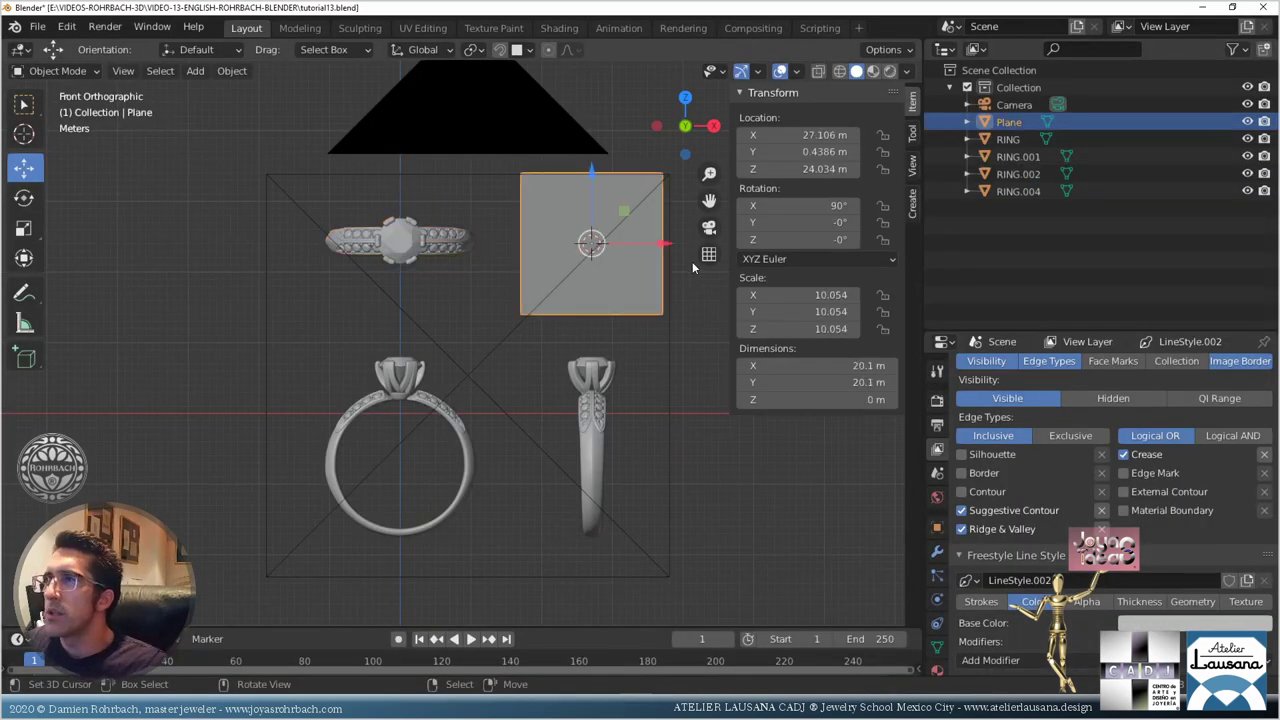
pyautogui.press('s')
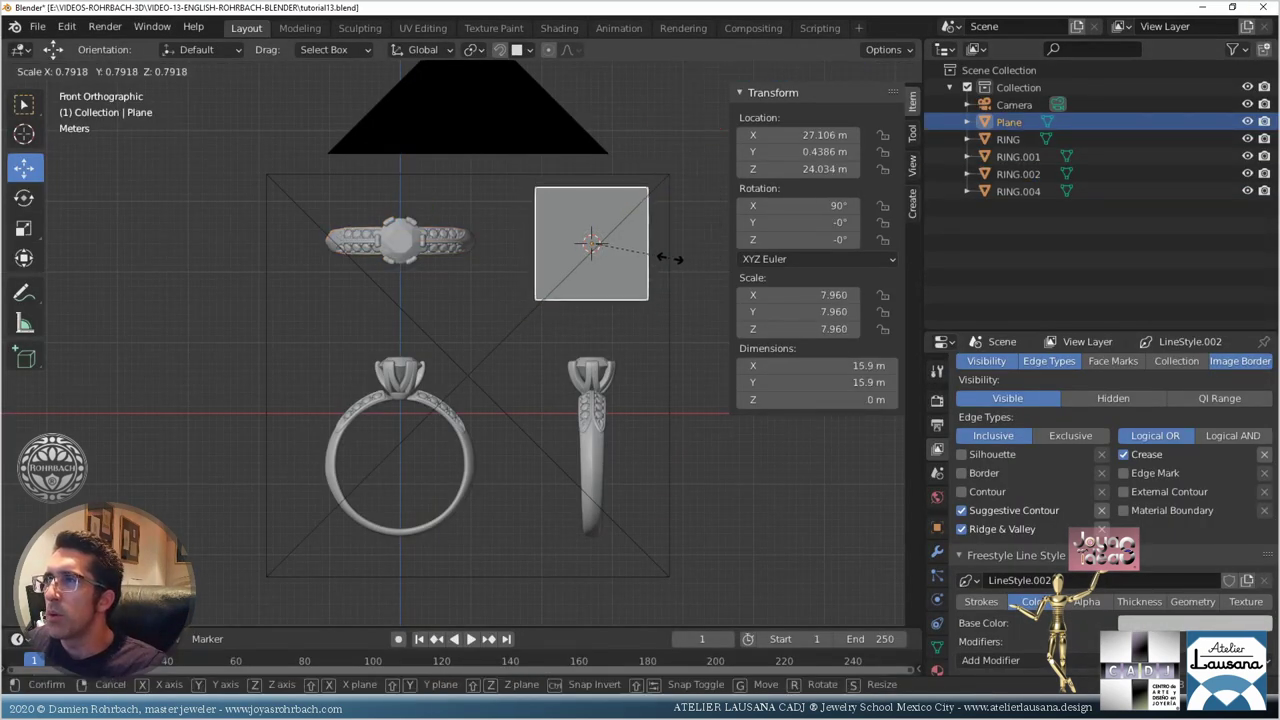
pyautogui.click(664, 262)
pyautogui.hotkey('ctrl', 's')
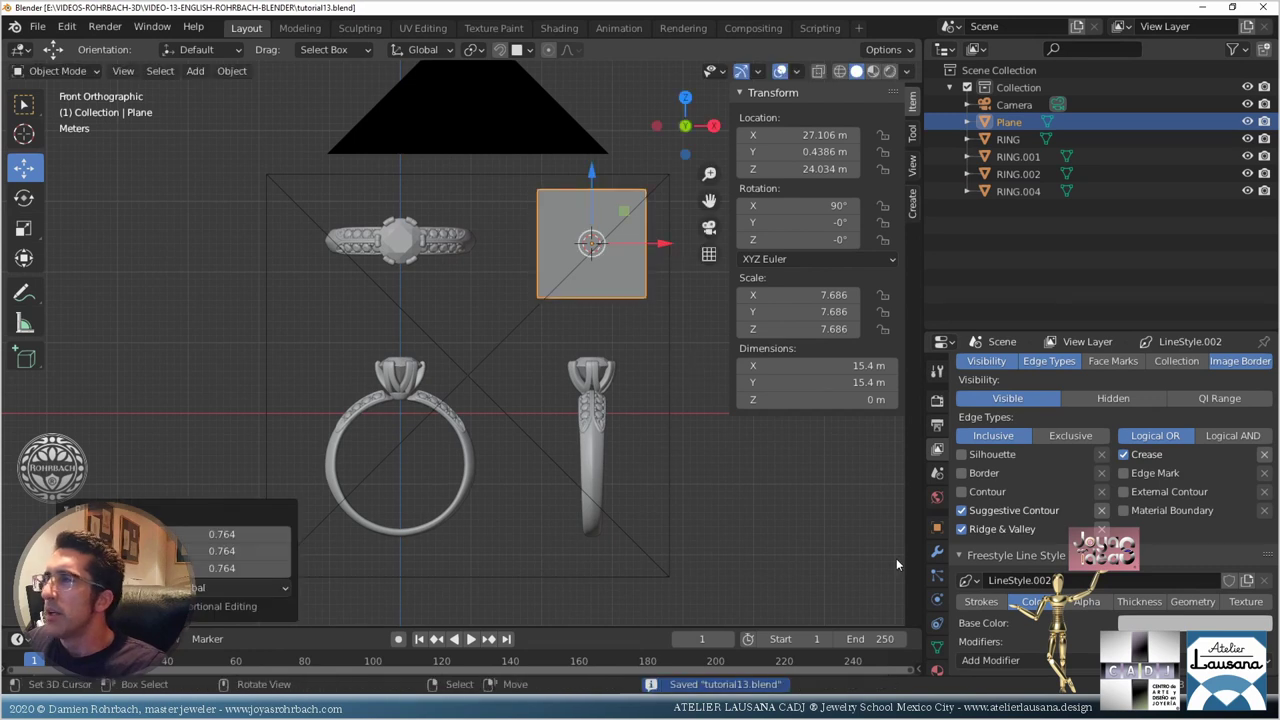
# Step: Set the base thickness of the third line set's line style to 1.5
pyautogui.scroll(6, 1033, 533)
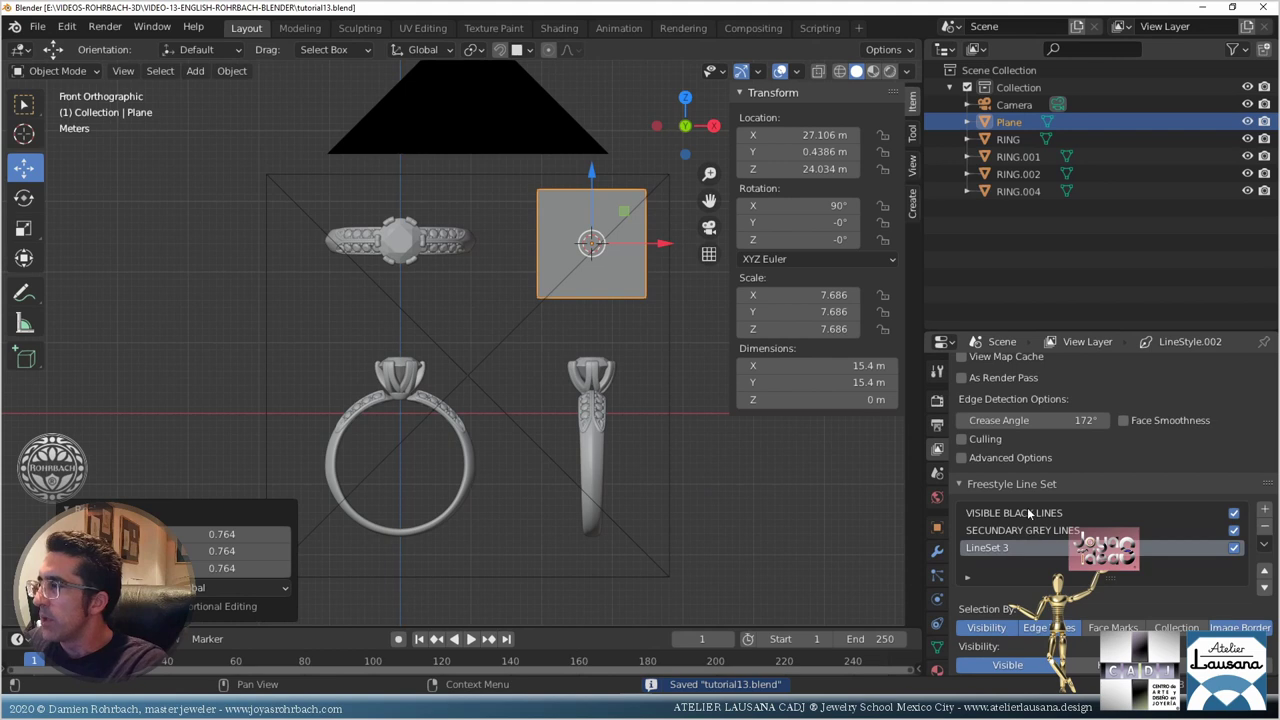
pyautogui.scroll(-7, 1015, 534)
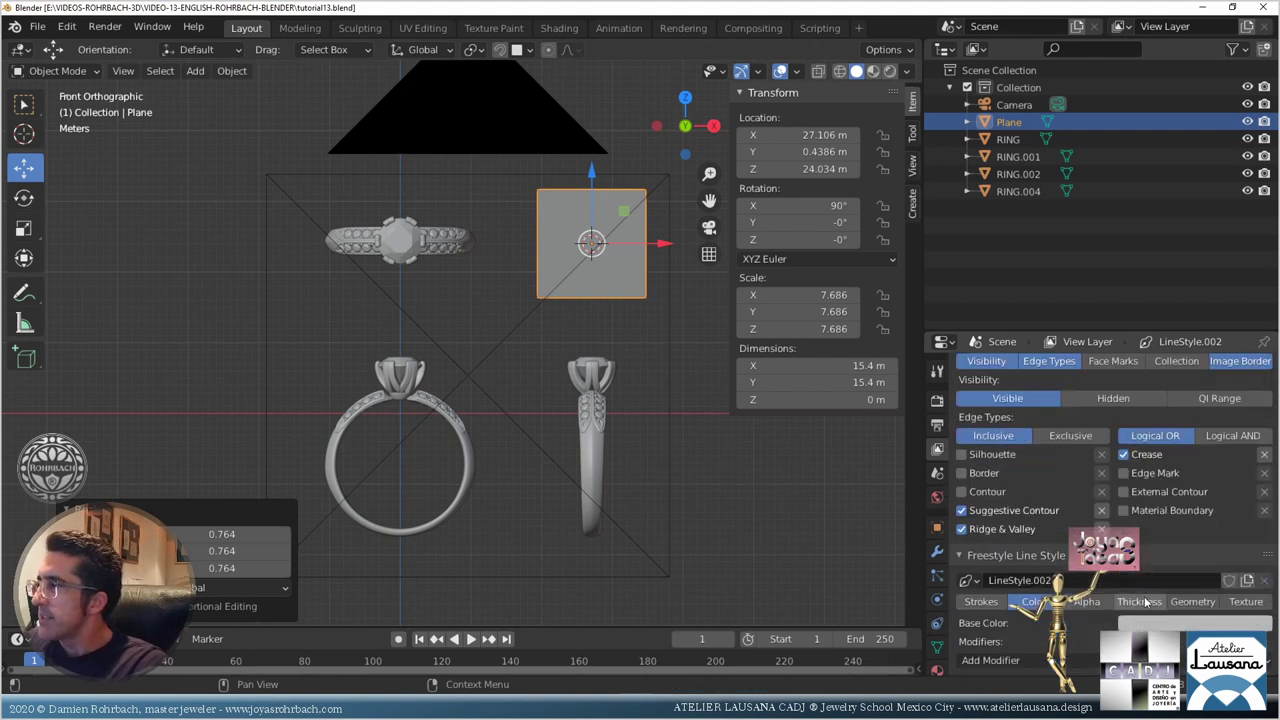
pyautogui.click(1140, 601)
pyautogui.scroll(-2, 1208, 620)
pyautogui.click(1200, 582)
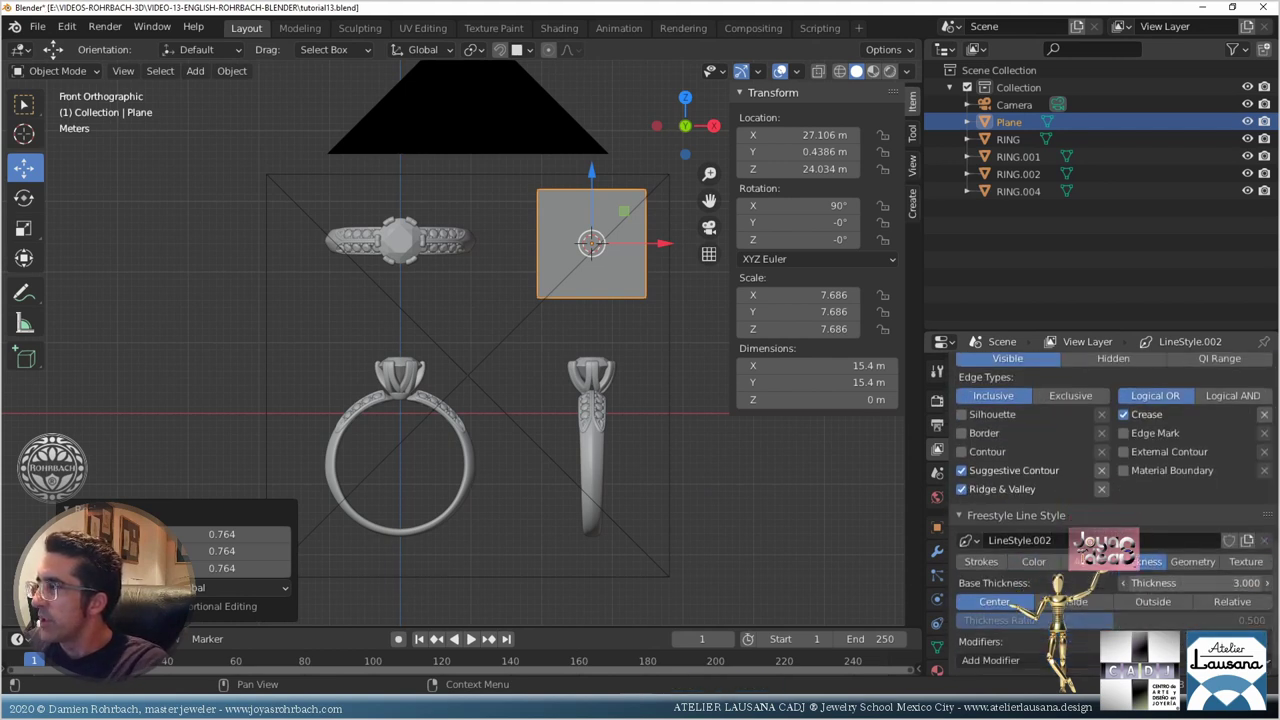
pyautogui.write('1.5')
pyautogui.press('Return')
pyautogui.scroll(10, 1012, 480)
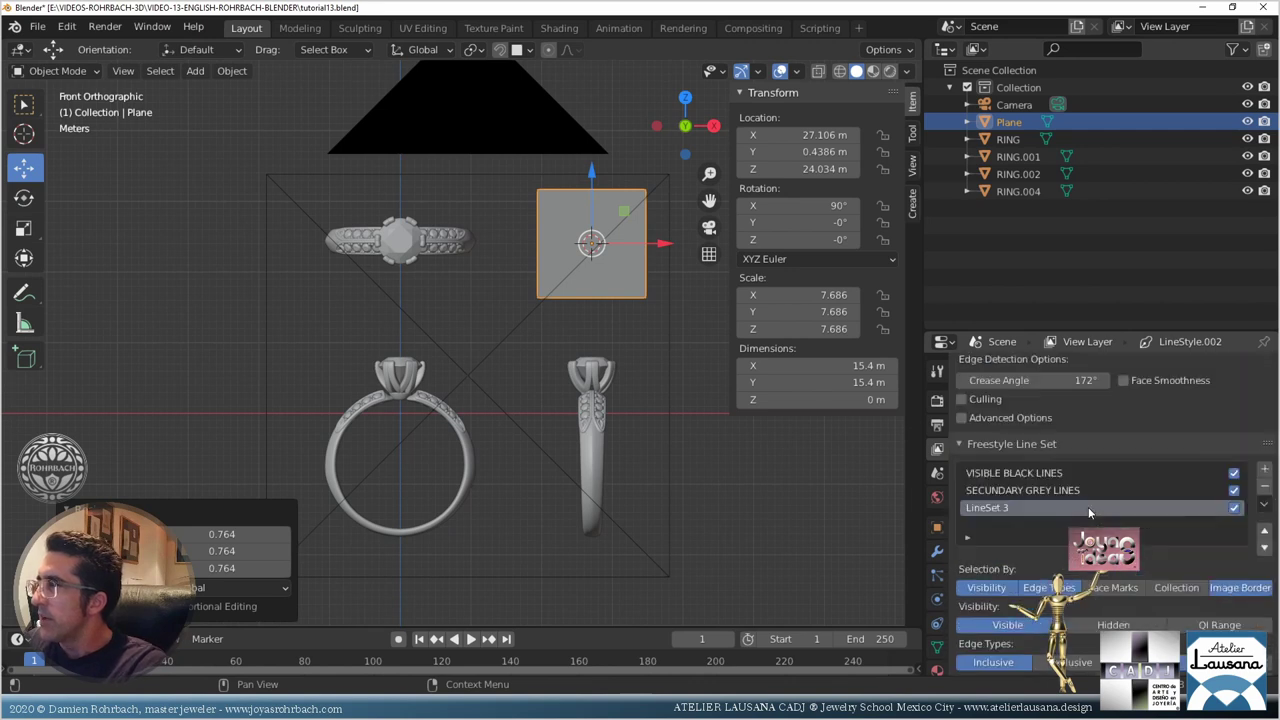
# Step: Set the Freestyle edge detection crease angle to 168° and save the file
pyautogui.click(1031, 560)
pyautogui.write('120')
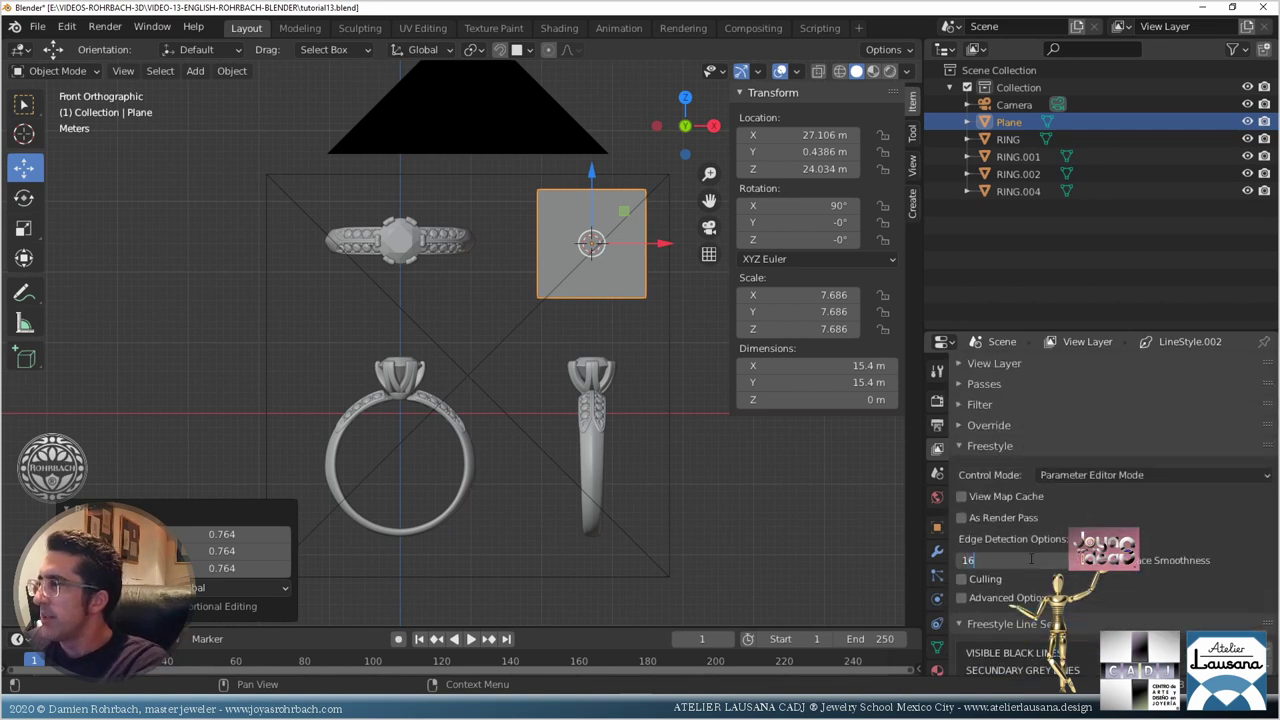
pyautogui.press('Return')
pyautogui.hotkey('ctrl', 's')
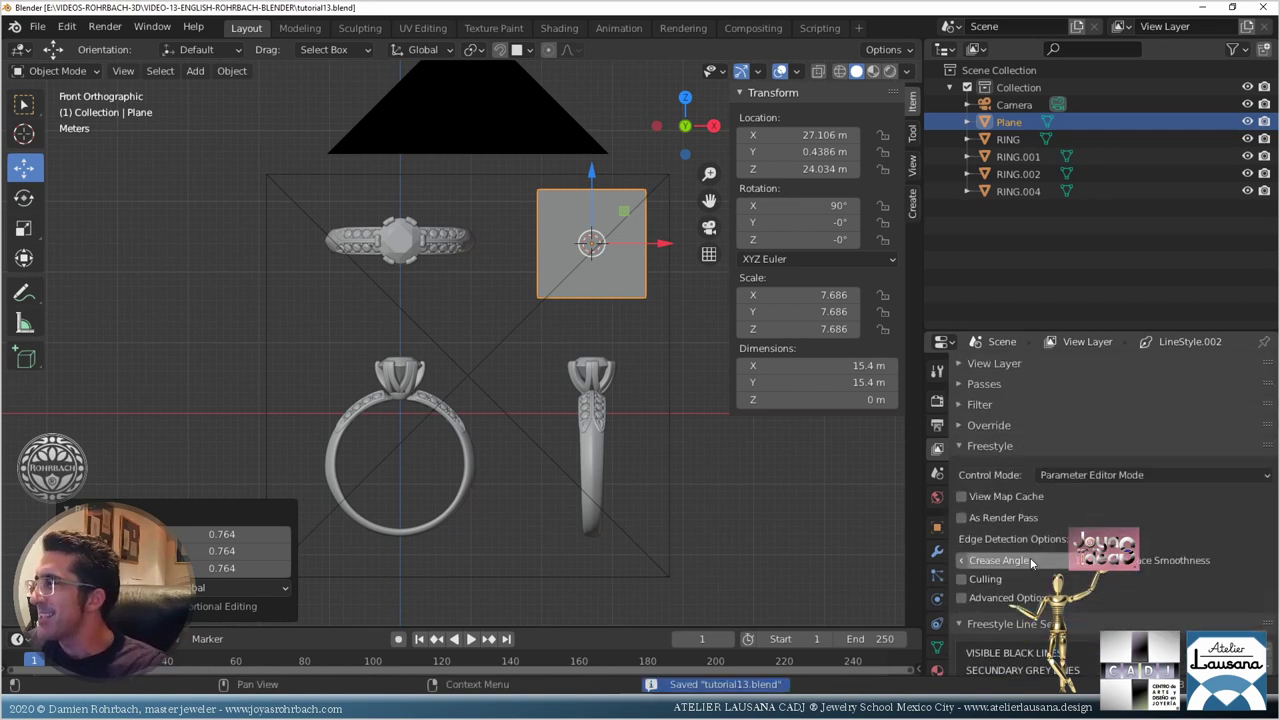
# Step: Enable the Suggestive Contours and Ridge & Valley edge types for the VISIBLE BLACK LINES set
pyautogui.scroll(-4, 1078, 577)
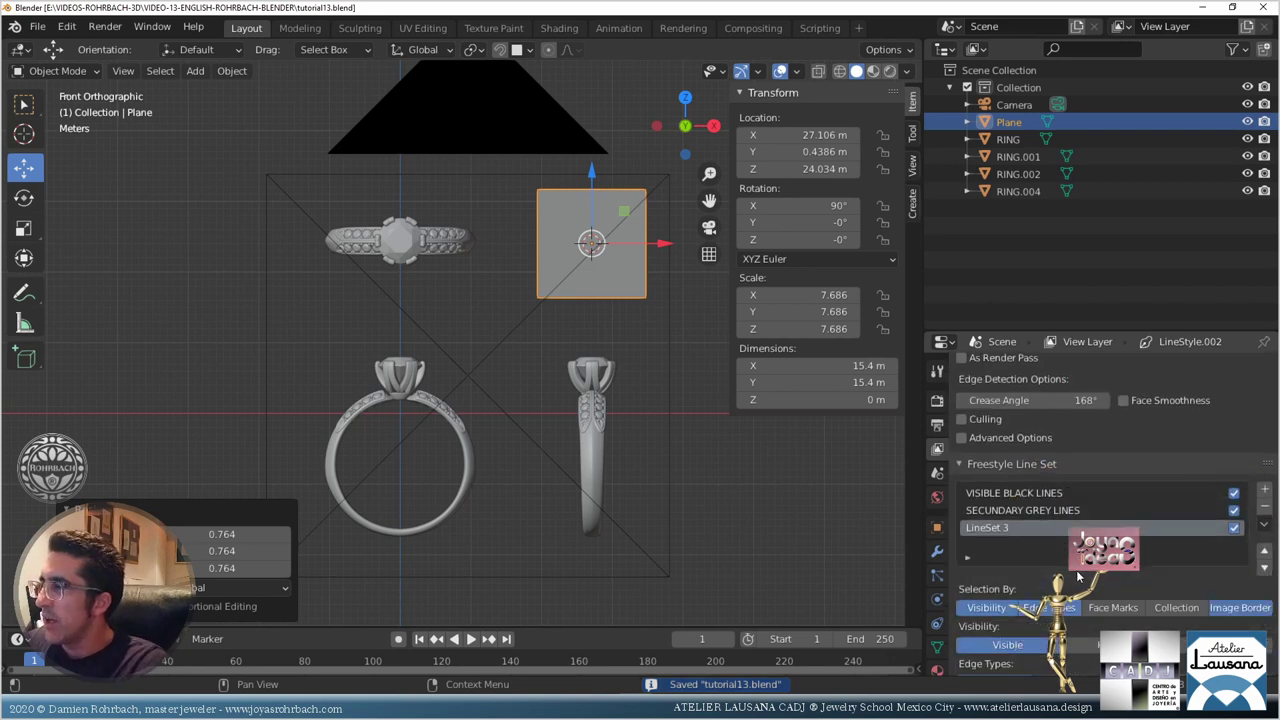
pyautogui.scroll(-3, 1078, 577)
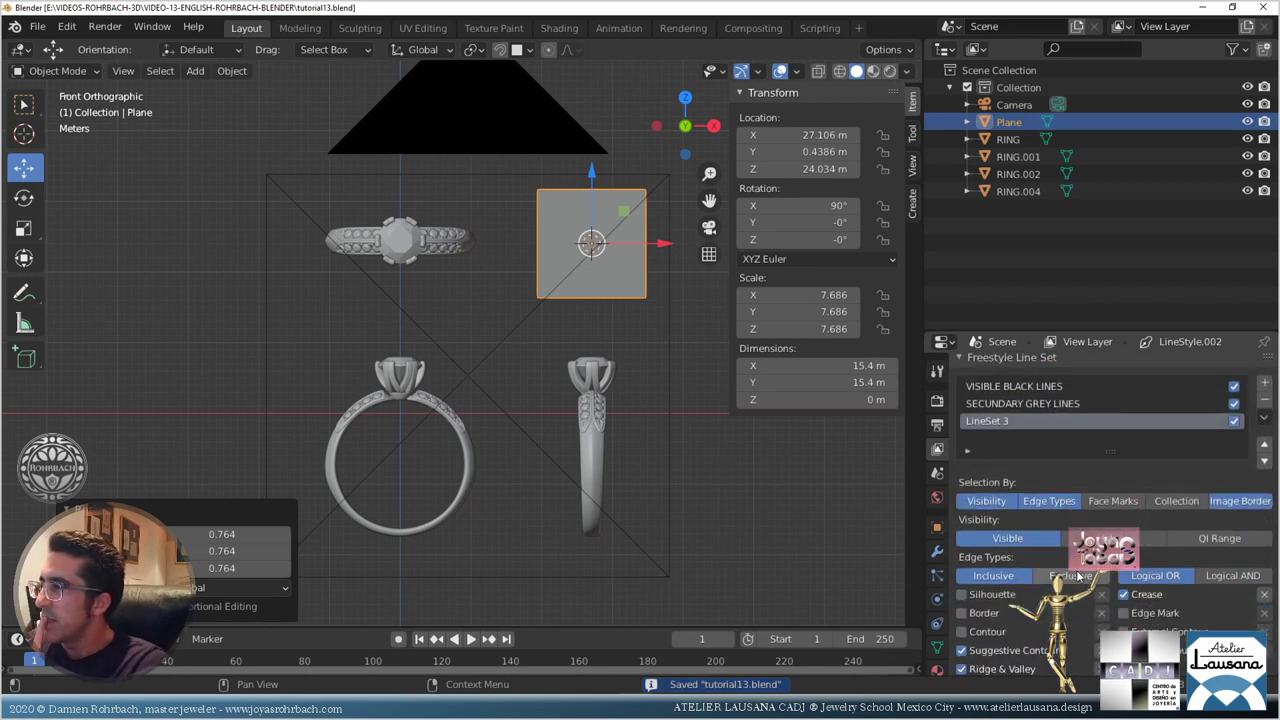
pyautogui.click(1049, 393)
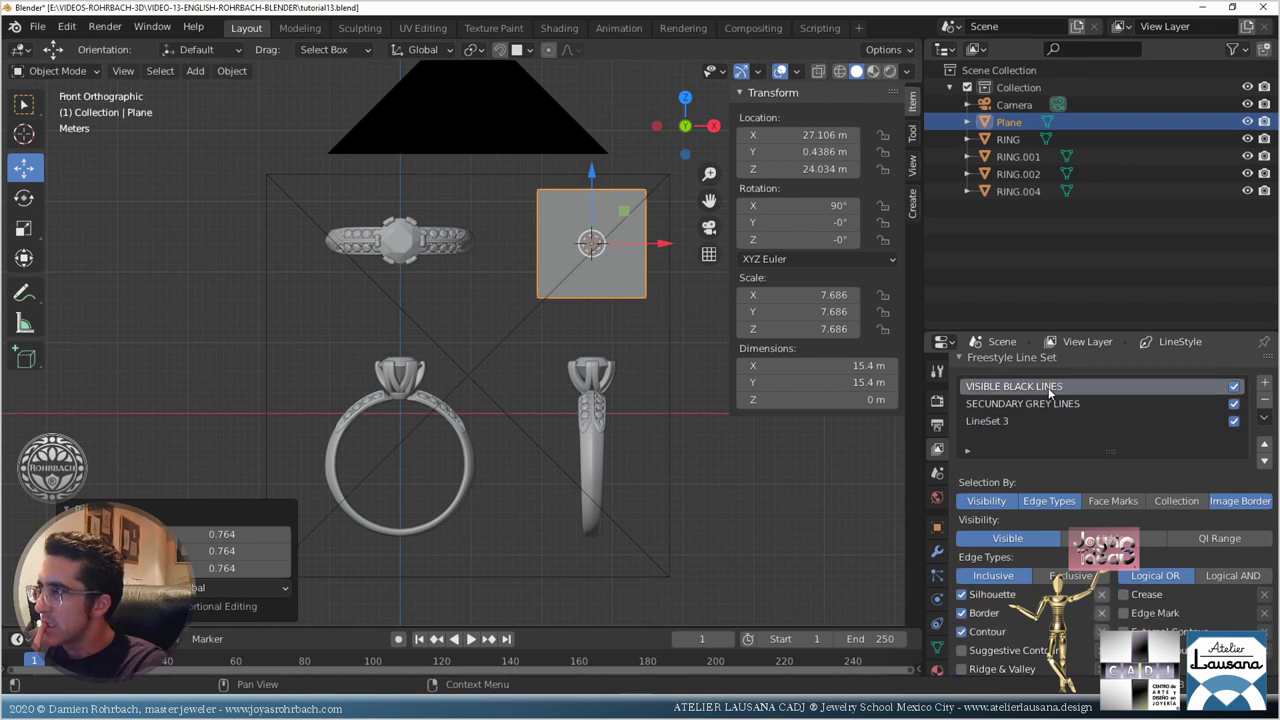
pyautogui.scroll(-2, 1042, 550)
pyautogui.click(963, 598)
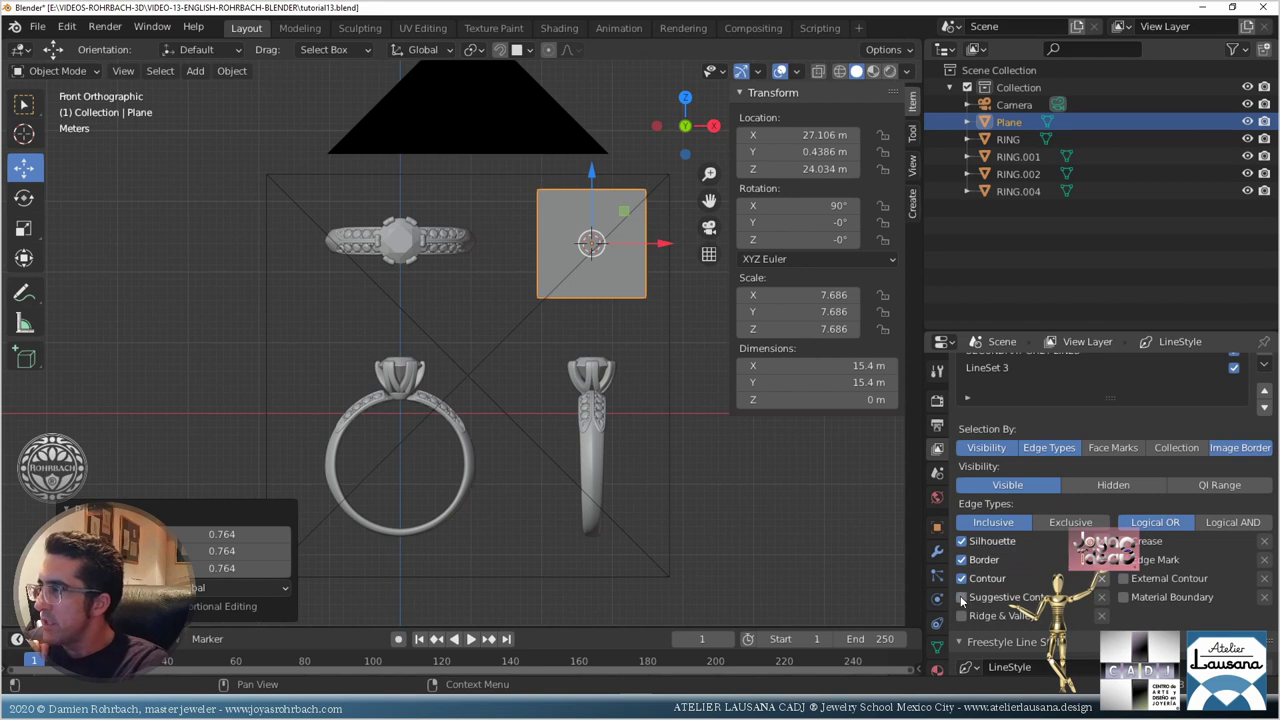
pyautogui.click(963, 616)
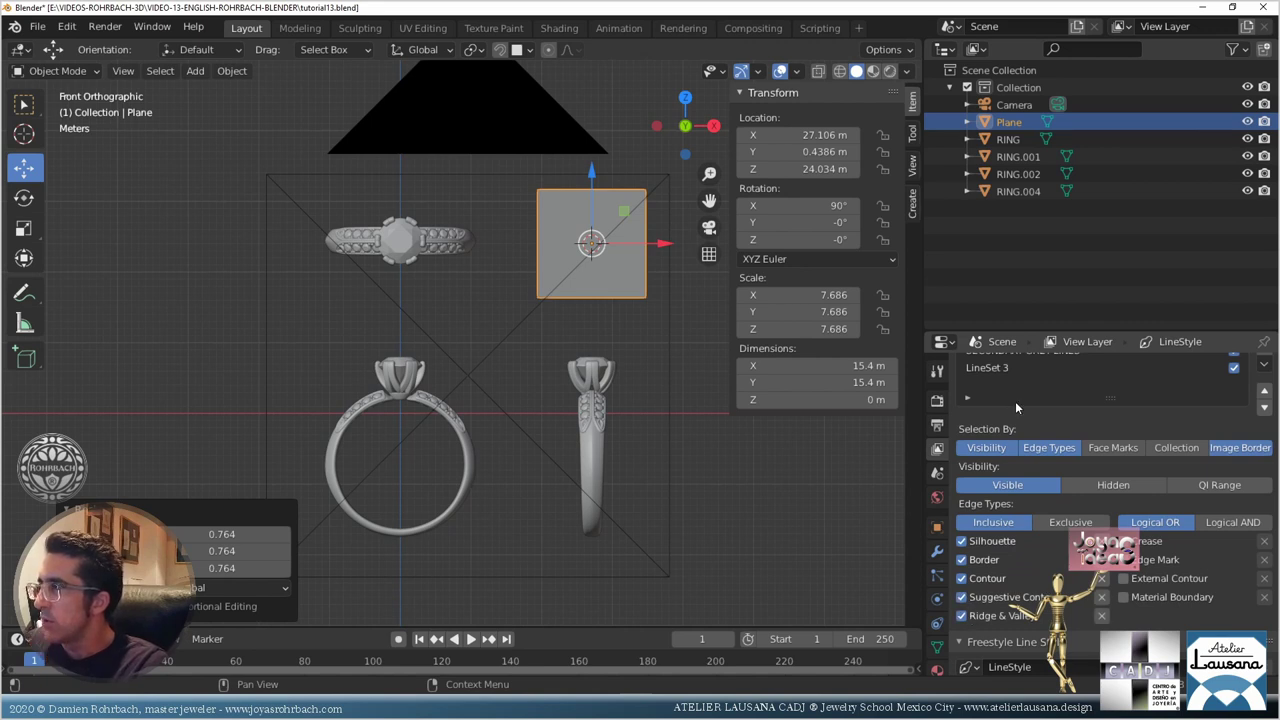
# Step: Make LineSet 3 the active line set, save the file and render the camera view
pyautogui.click(1003, 369)
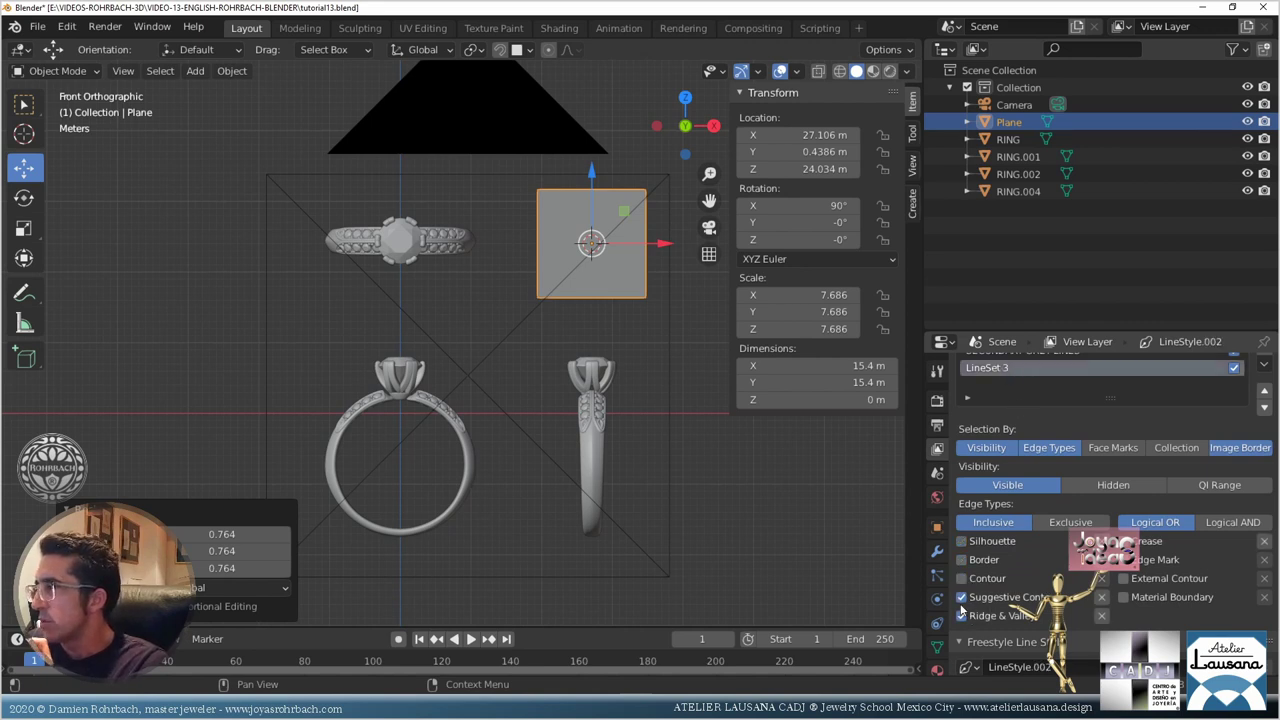
pyautogui.scroll(4, 965, 610)
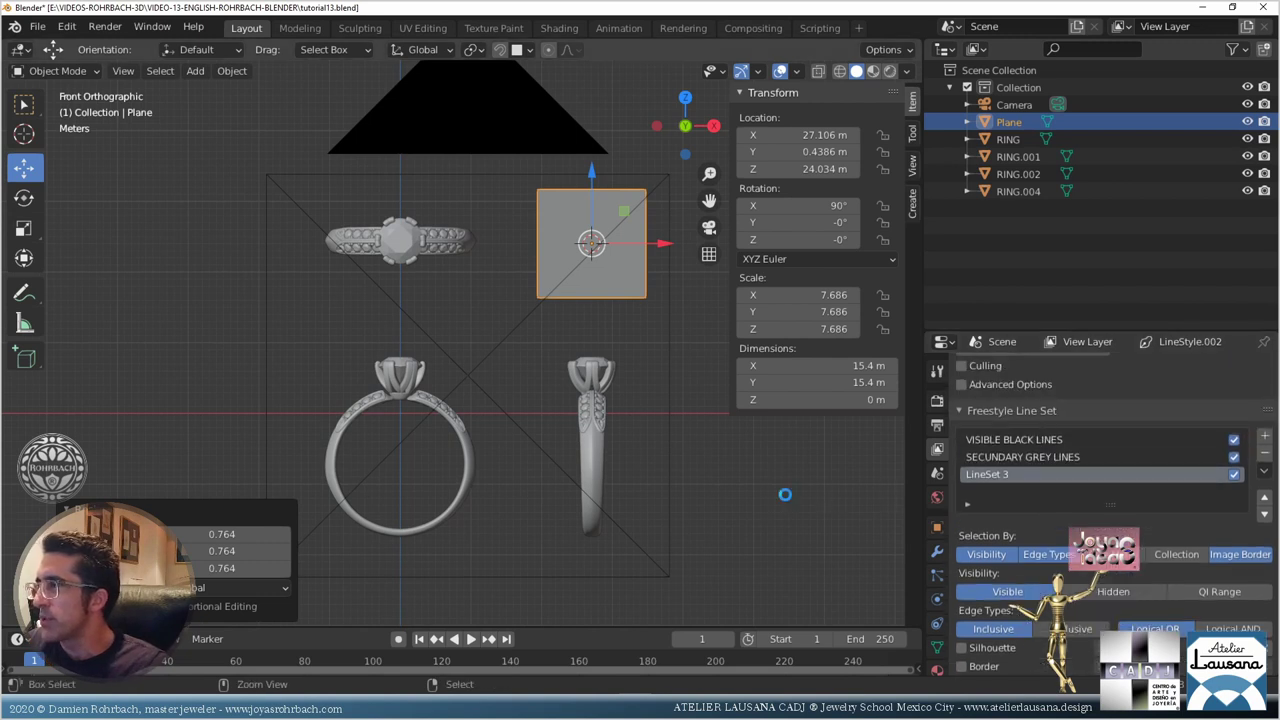
pyautogui.hotkey('ctrl', 's')
pyautogui.press('F12')
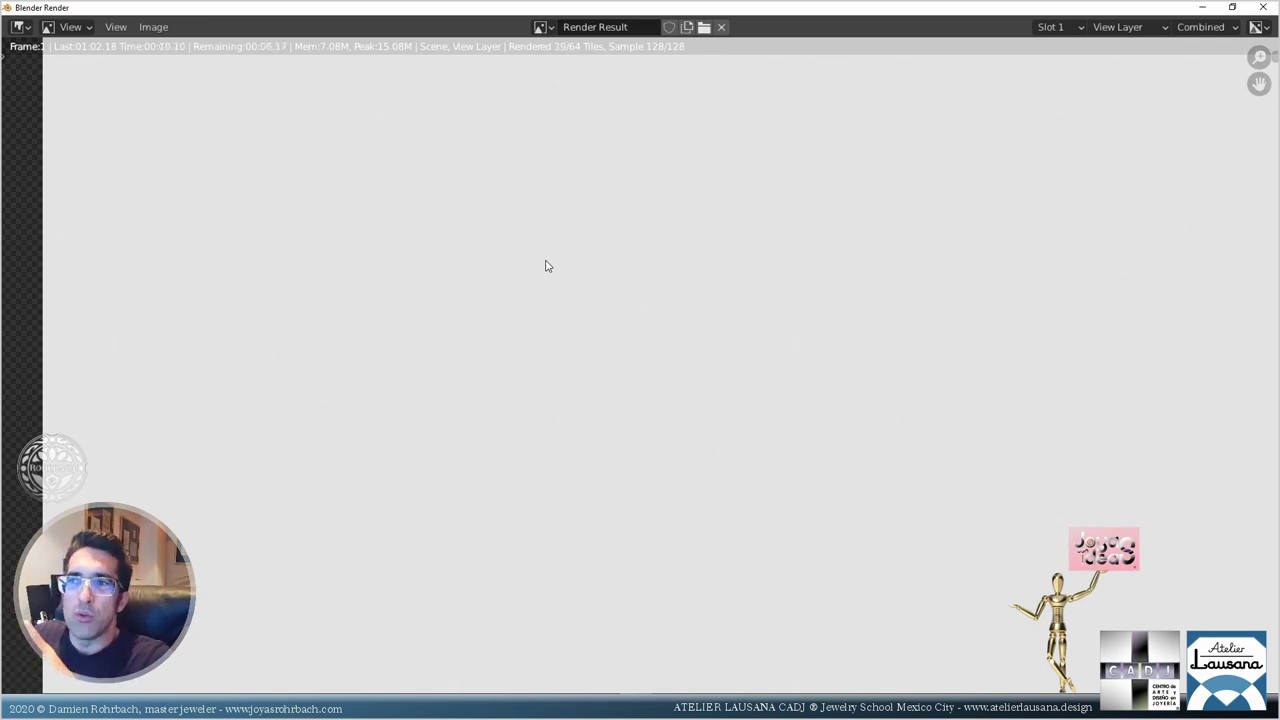
pyautogui.scroll(-2, 690, 320)
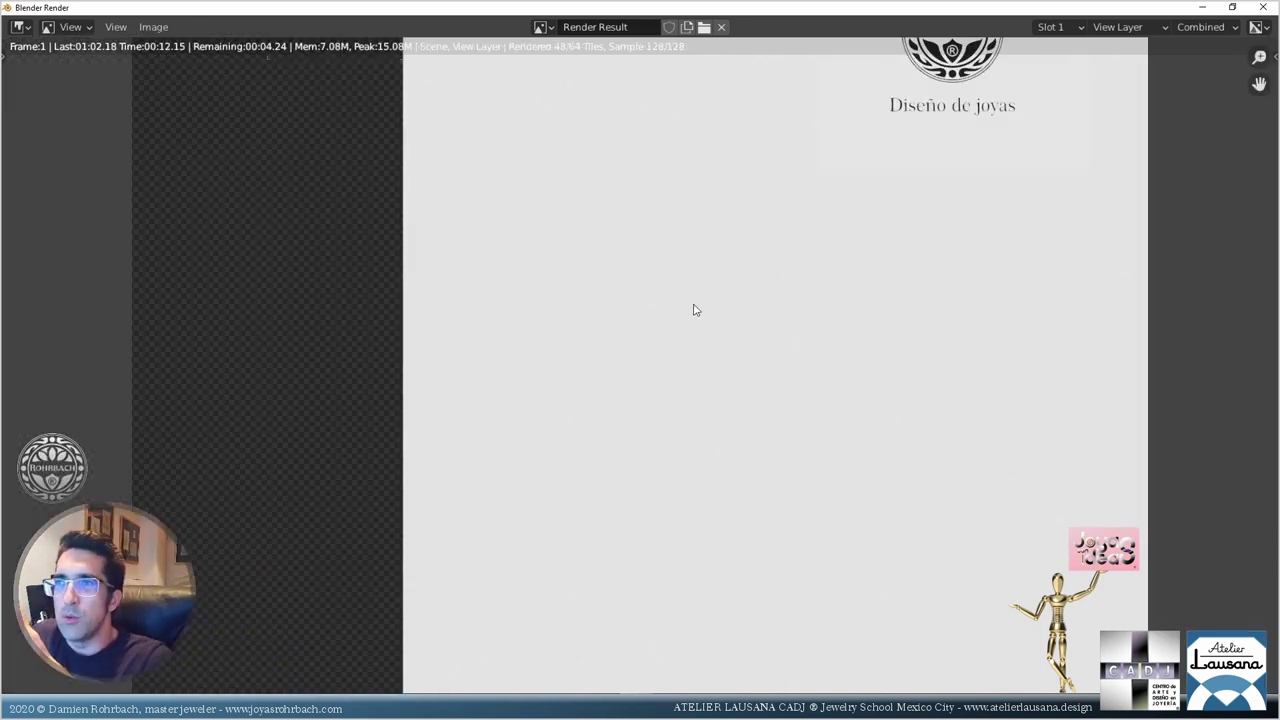
pyautogui.scroll(-4, 695, 310)
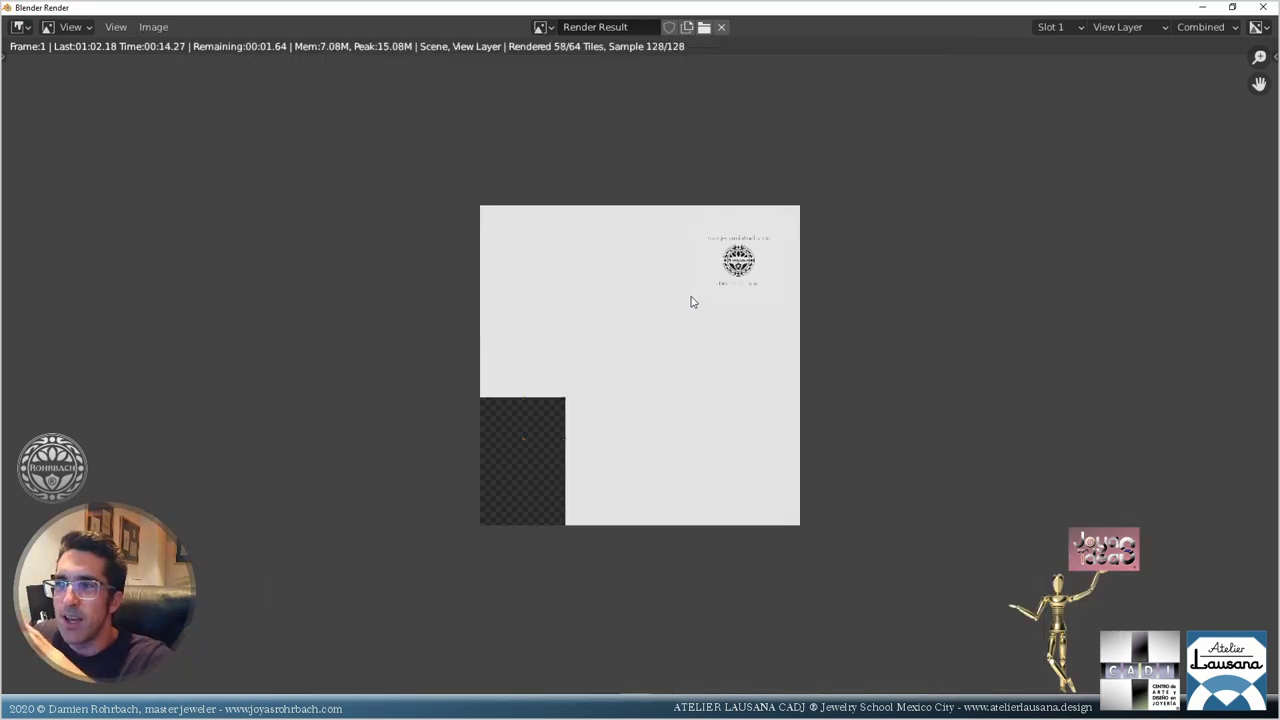
pyautogui.scroll(2, 690, 302)
pyautogui.moveTo(654, 400); pyautogui.dragTo(574, 374, button='middle')
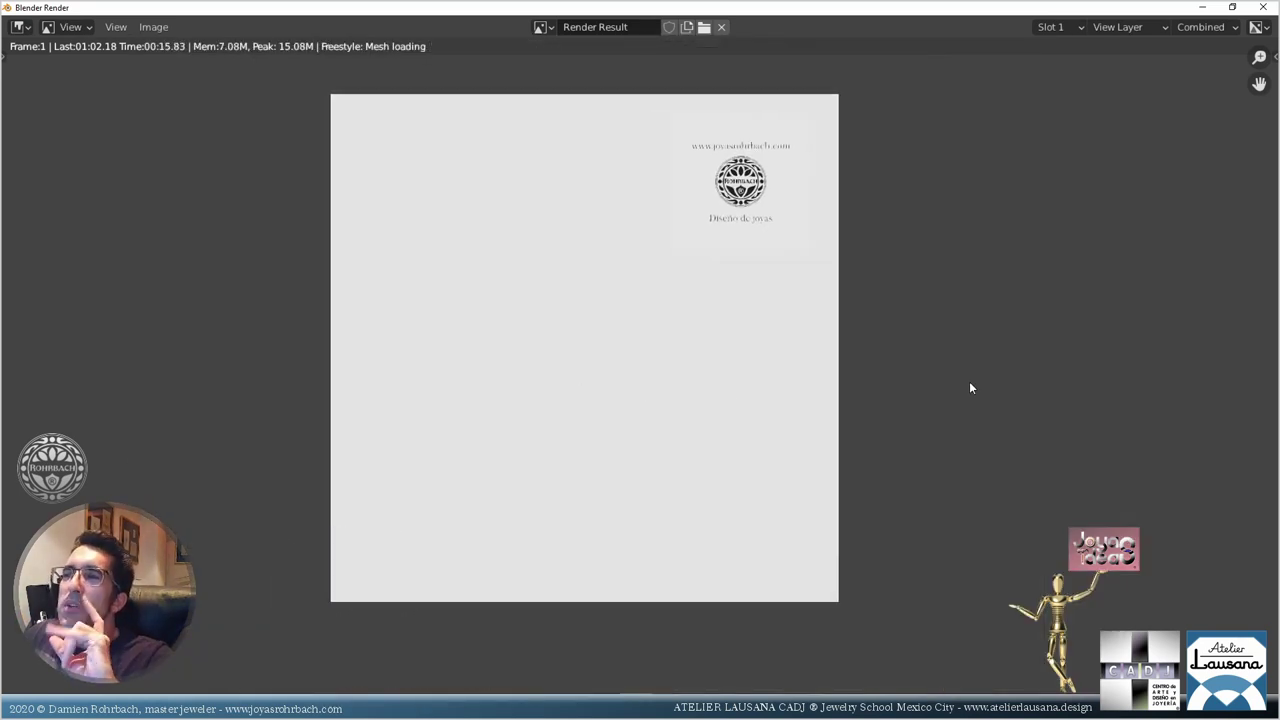